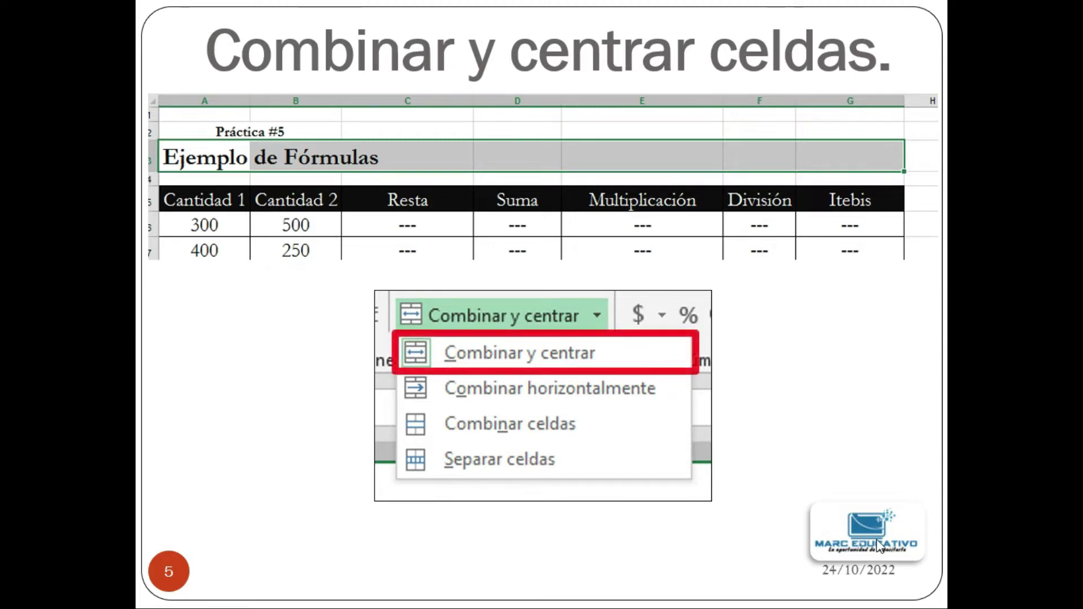
Step: Switch from the slideshow to the Excel workbook and show the top of the Práctica #2(1) sheet
key(alt+Tab)
key(Tab)
key(Tab)
key(Tab)
key(Tab)
key(Tab)
key(Tab)
key(alt+Tab)
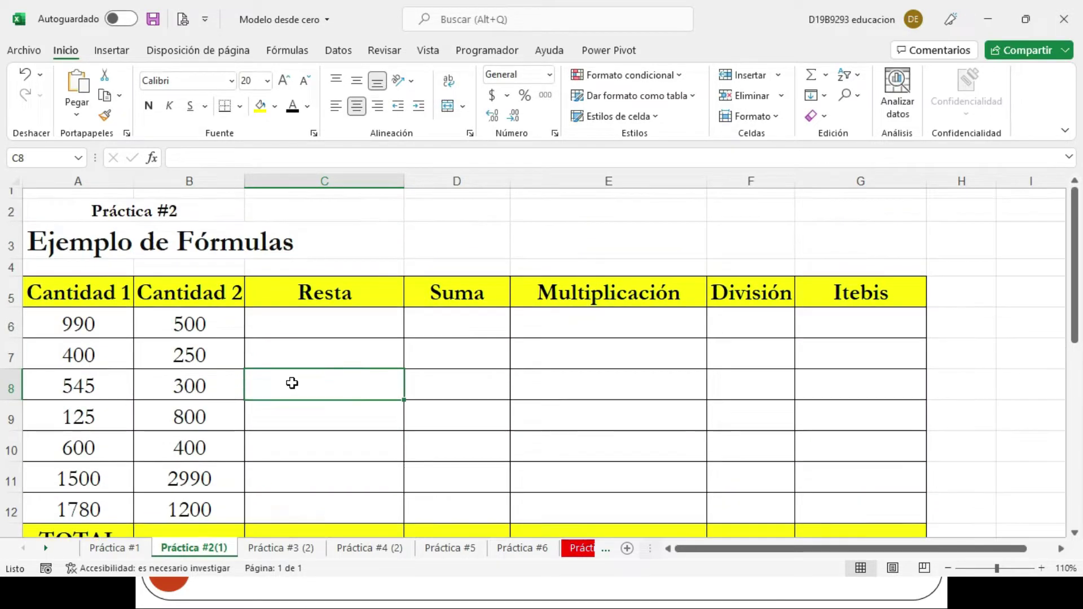
scroll(291, 383, up, 1)
scroll(292, 383, down, 1)
scroll(310, 394, up, 1)
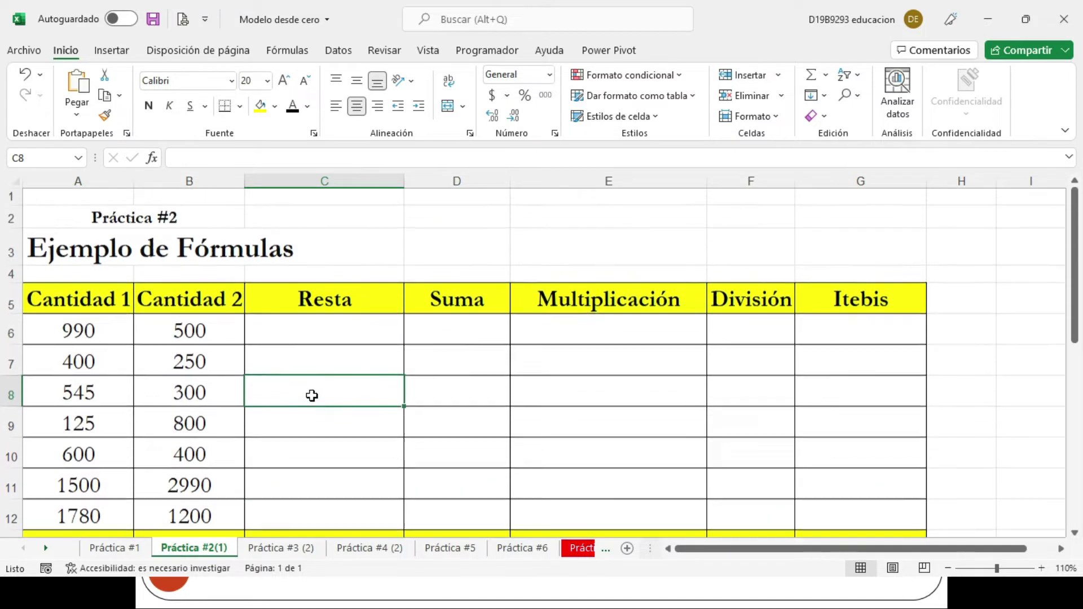
Step: Try to centre the title "Ejemplo de Fórmulas" in A3 over the table with leading spaces, and undo the edit
click(90, 251)
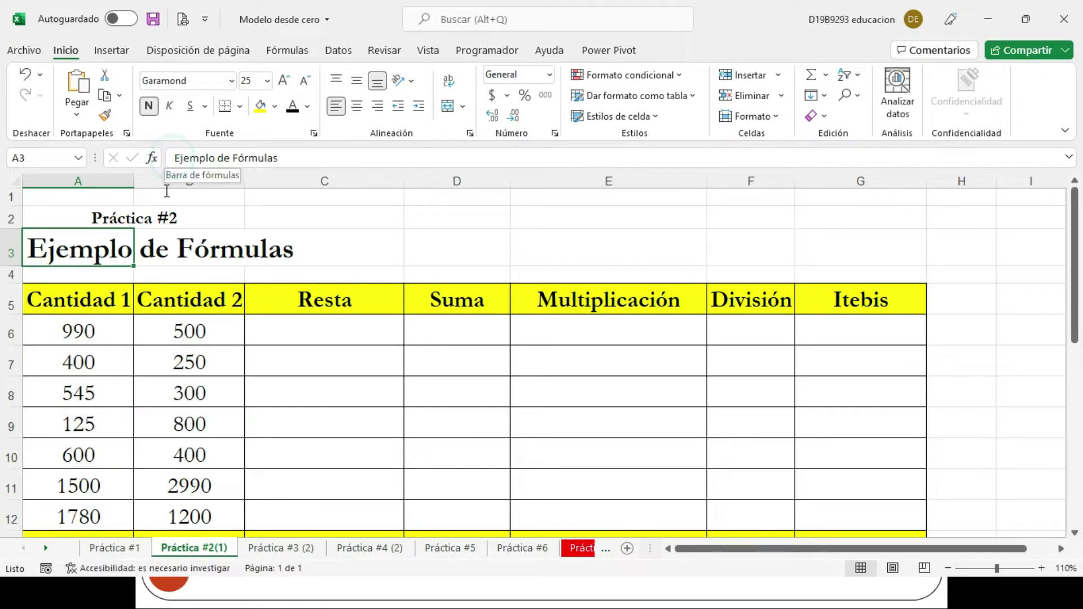
click(176, 160)
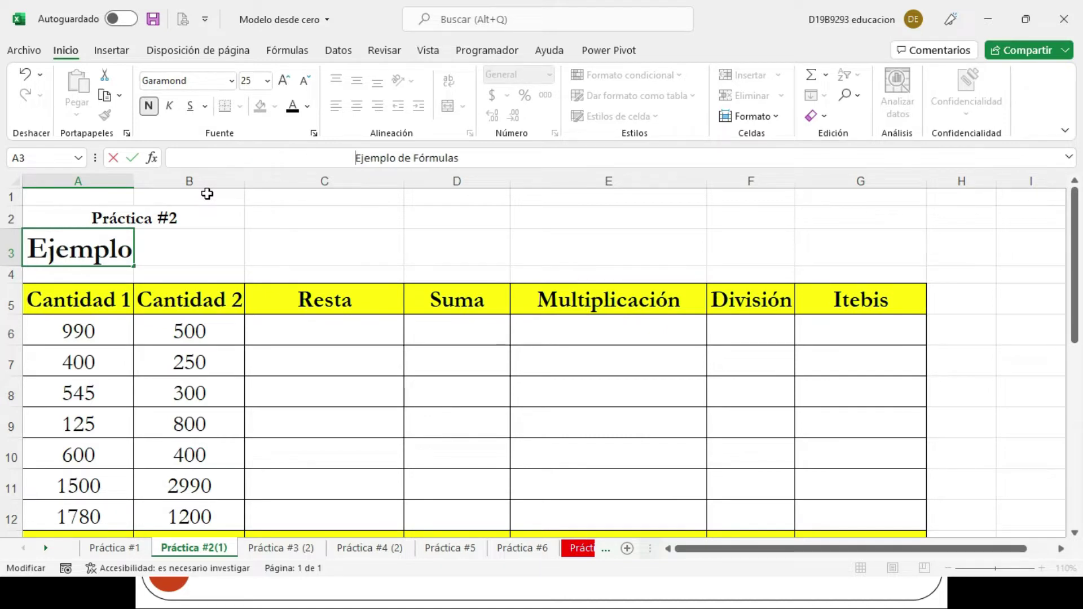
key(Return)
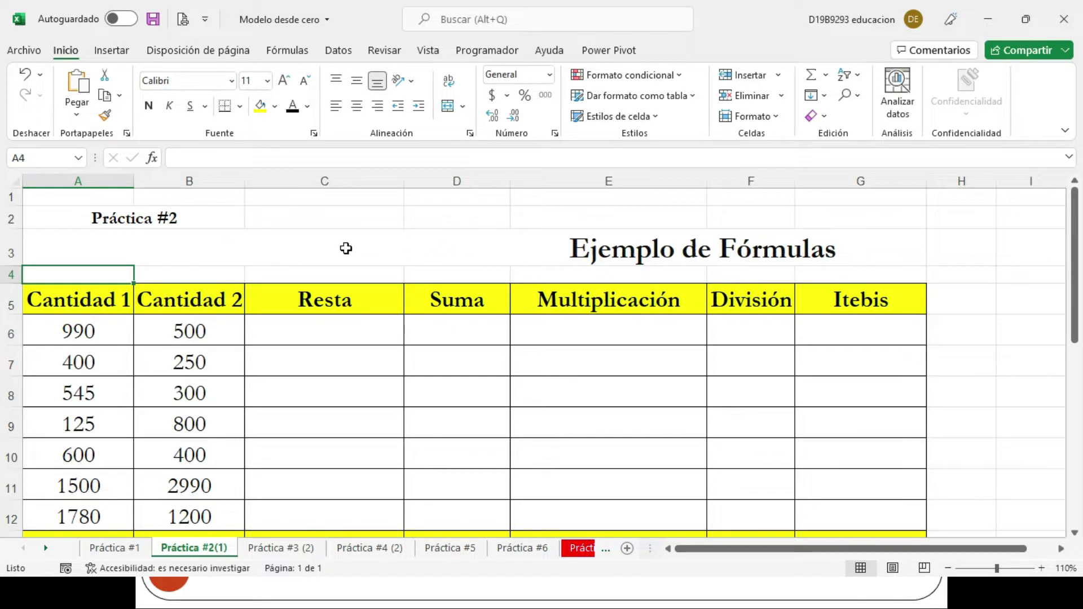
click(345, 248)
click(62, 245)
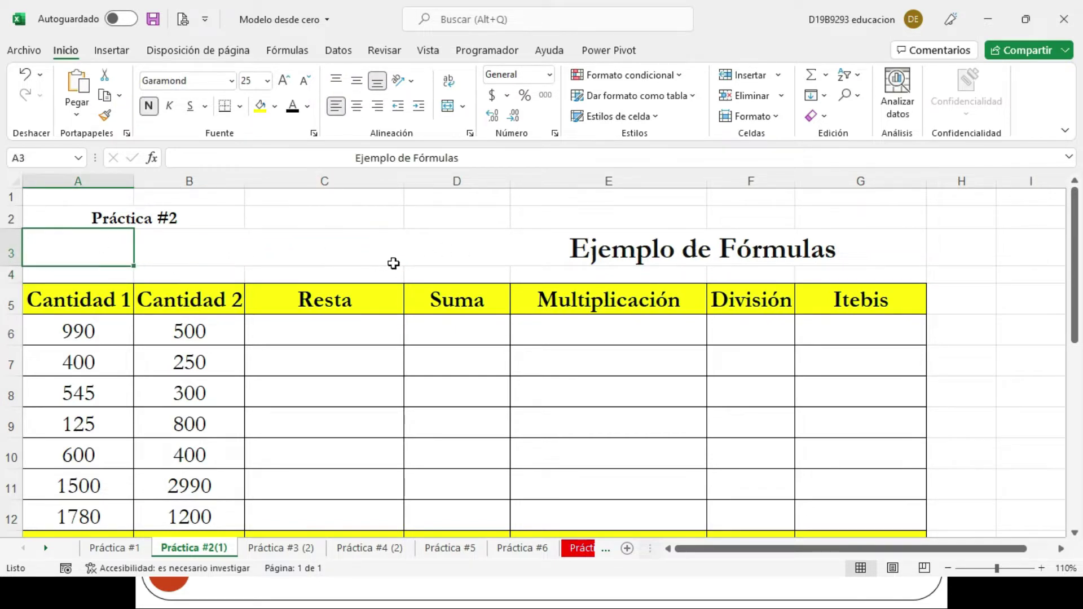
key(ctrl+z)
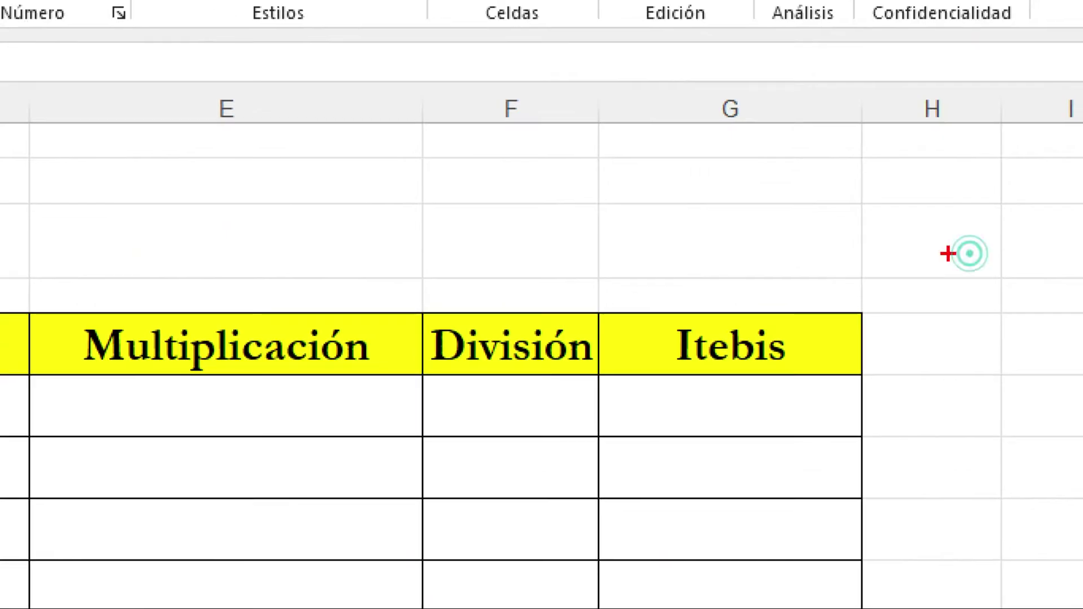
drag(856, 197, 868, 281)
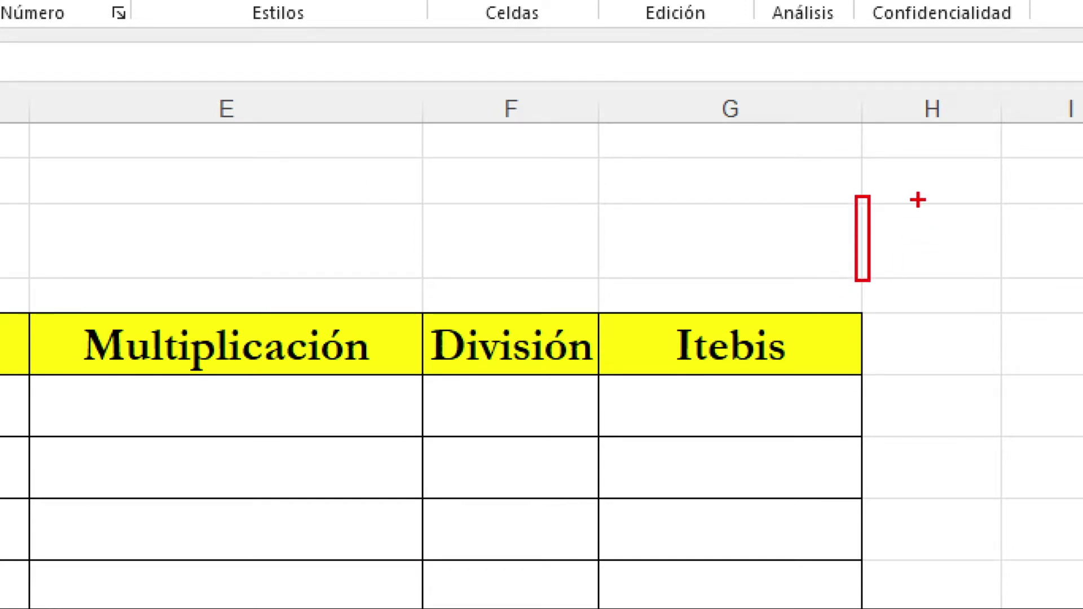
mouse_move(879, 197)
mouse_down()
mouse_move(1021, 283)
mouse_move(1072, 281)
mouse_up()
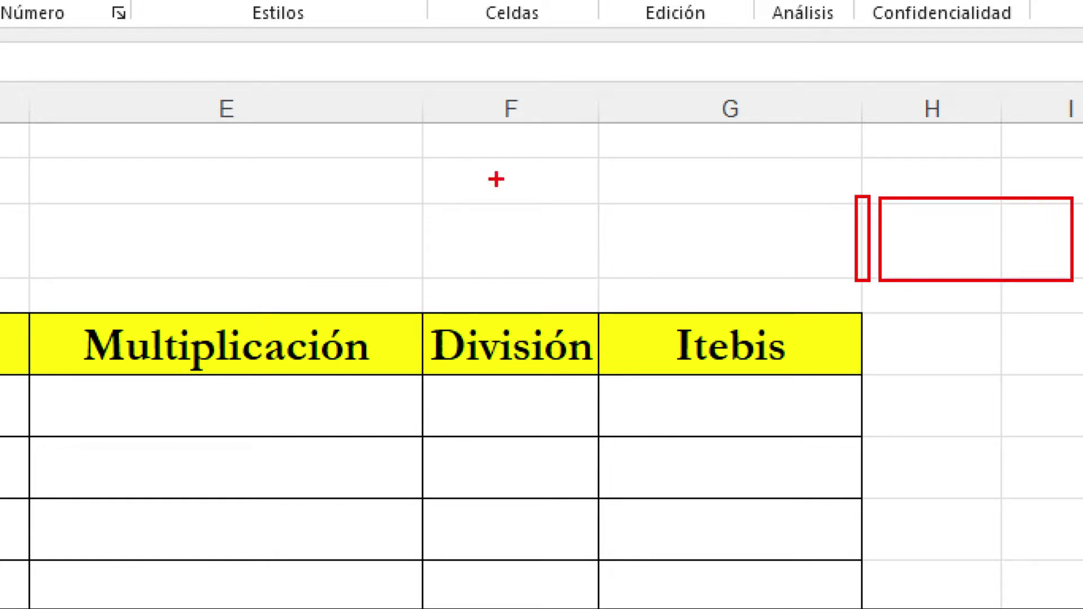
mouse_move(387, 180)
mouse_down()
mouse_move(558, 250)
mouse_move(598, 281)
mouse_up()
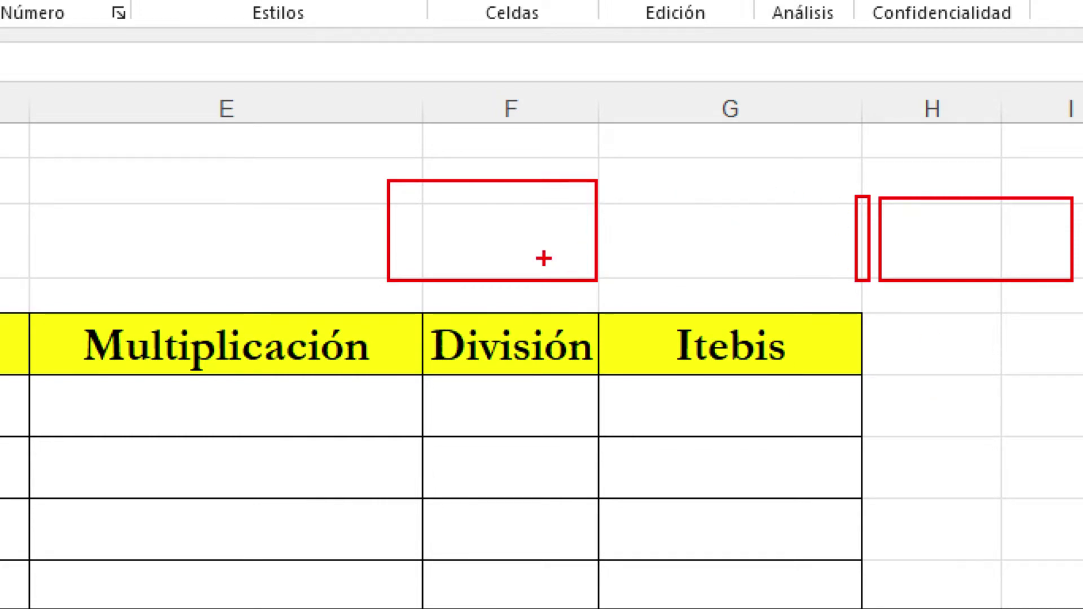
key(Escape)
Step: Merge and centre the title "Ejemplo de Fórmulas" across cells A3 to G3, the full width of the table
drag(54, 255, 836, 252)
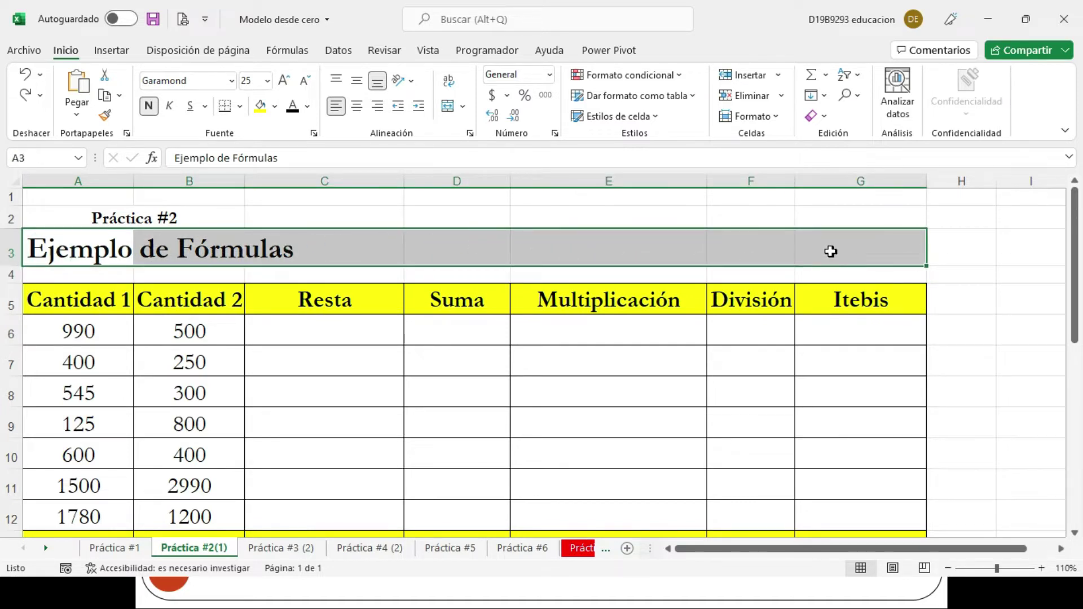
key(shift+Down)
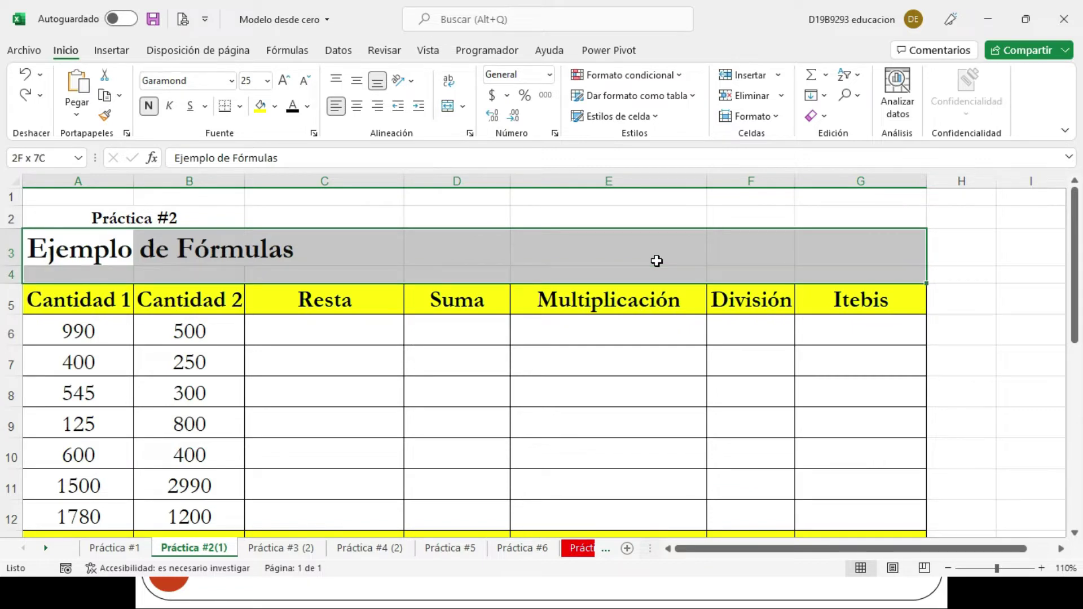
key(shift+Up)
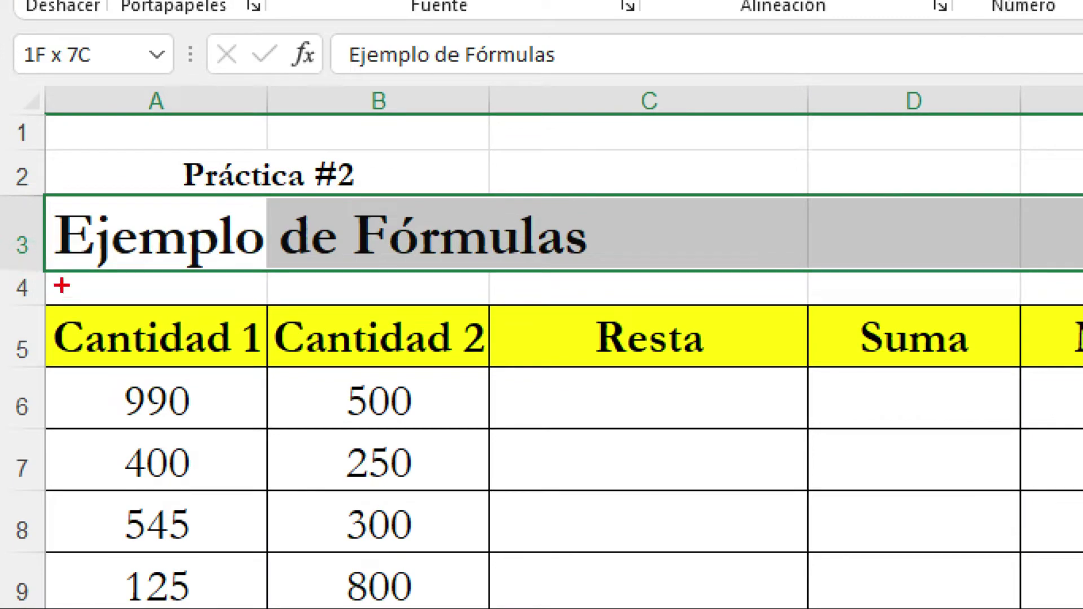
drag(47, 268, 338, 310)
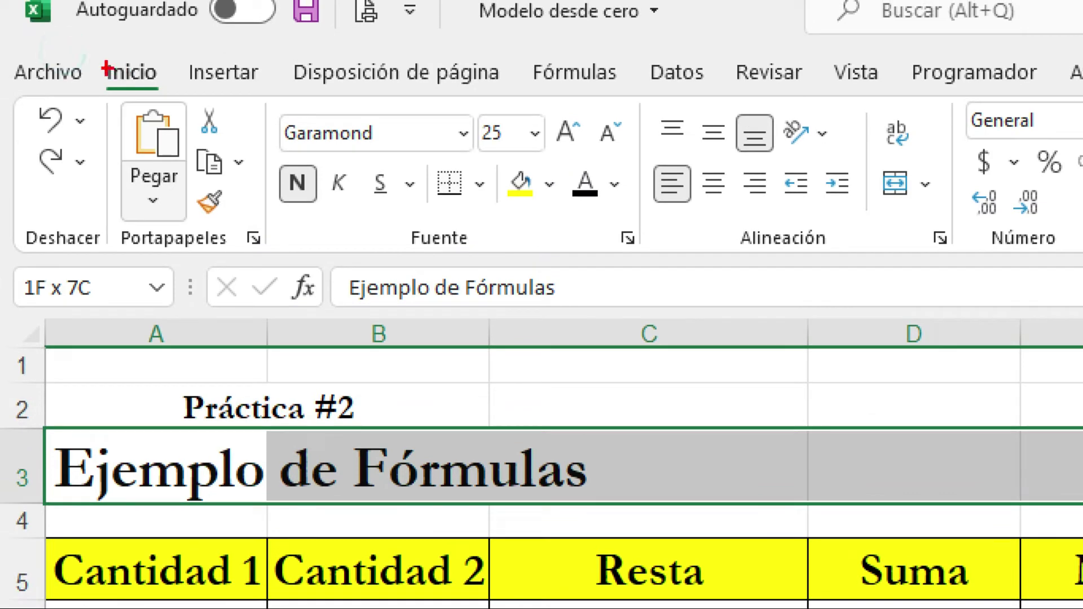
drag(92, 55, 170, 99)
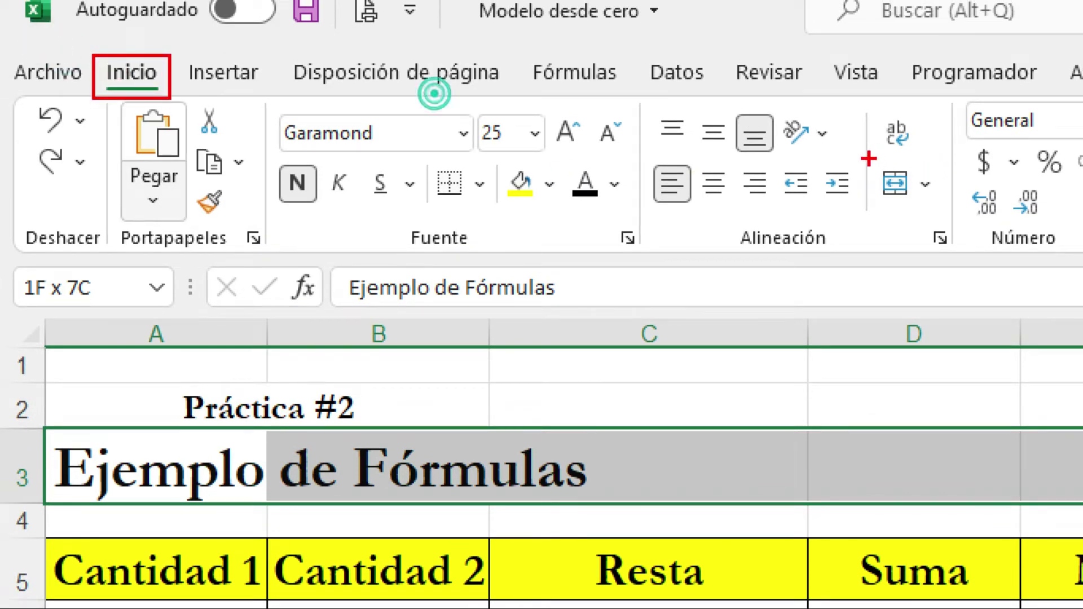
drag(868, 158, 916, 206)
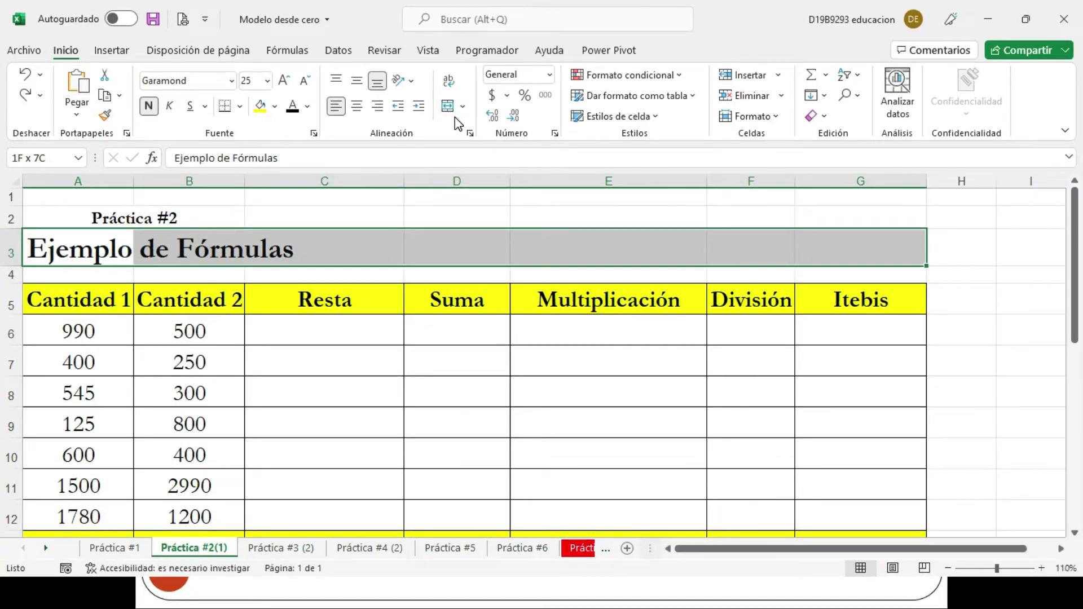
click(449, 107)
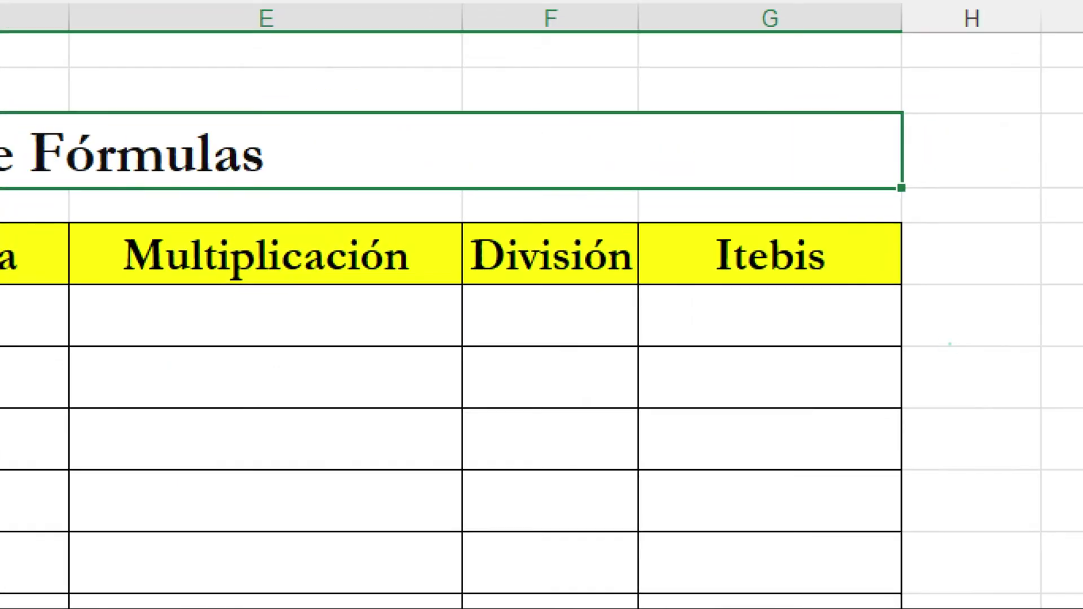
mouse_move(884, 80)
mouse_down()
mouse_move(897, 234)
mouse_move(916, 307)
mouse_up()
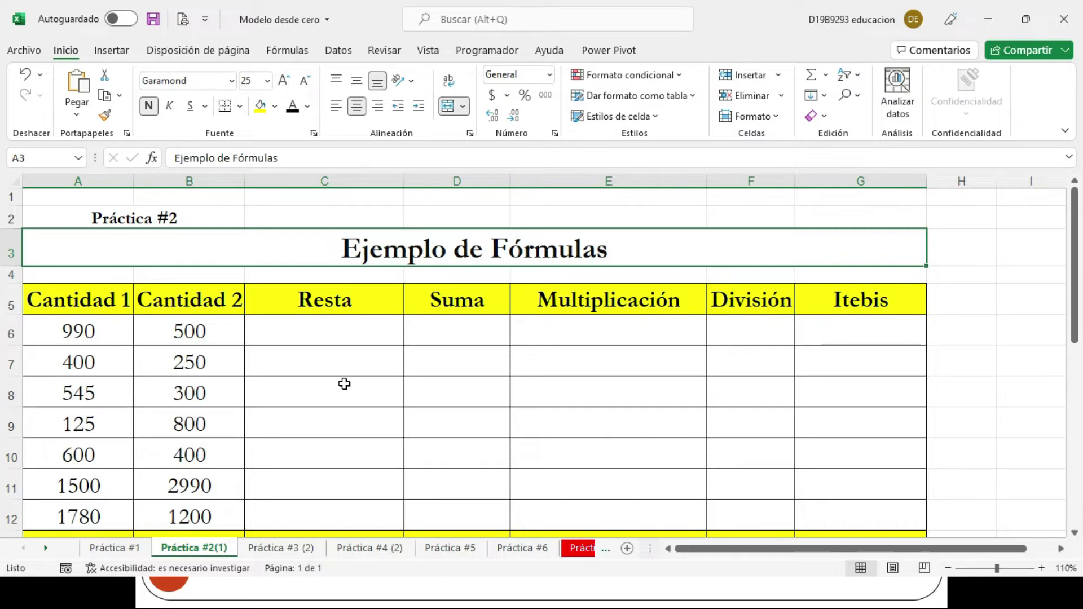
Step: Try to unmerge the title cell in row 3 into separate cells, and undo the split
click(338, 431)
click(470, 257)
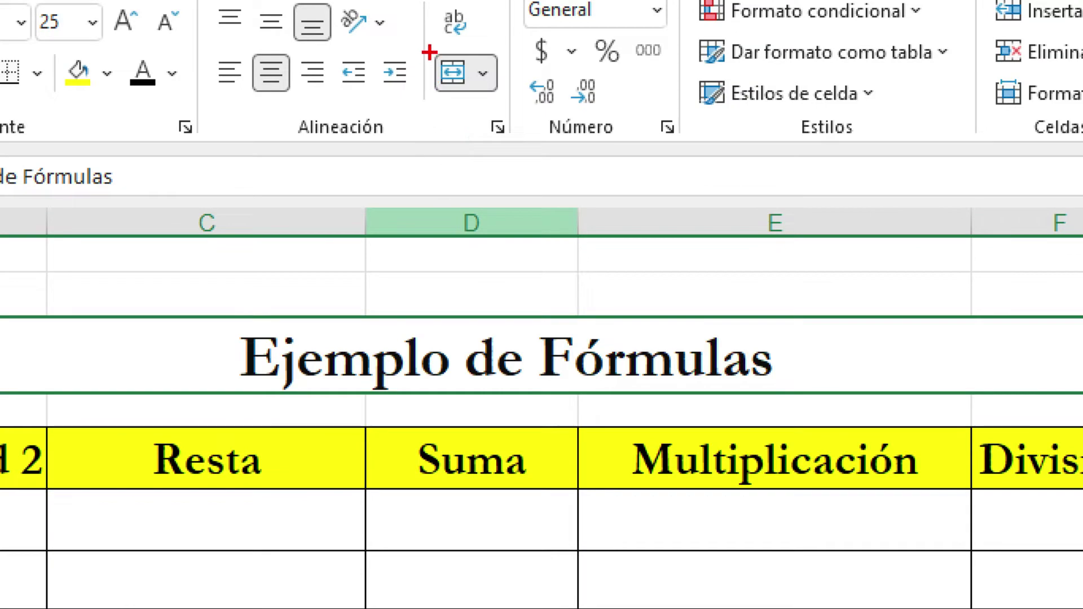
drag(428, 52, 499, 97)
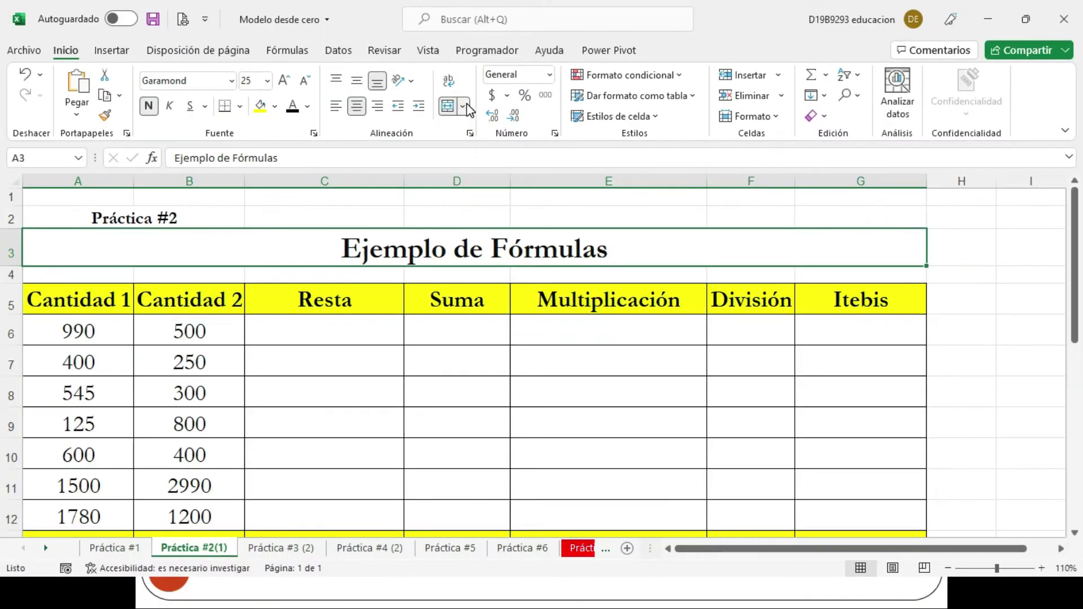
click(483, 72)
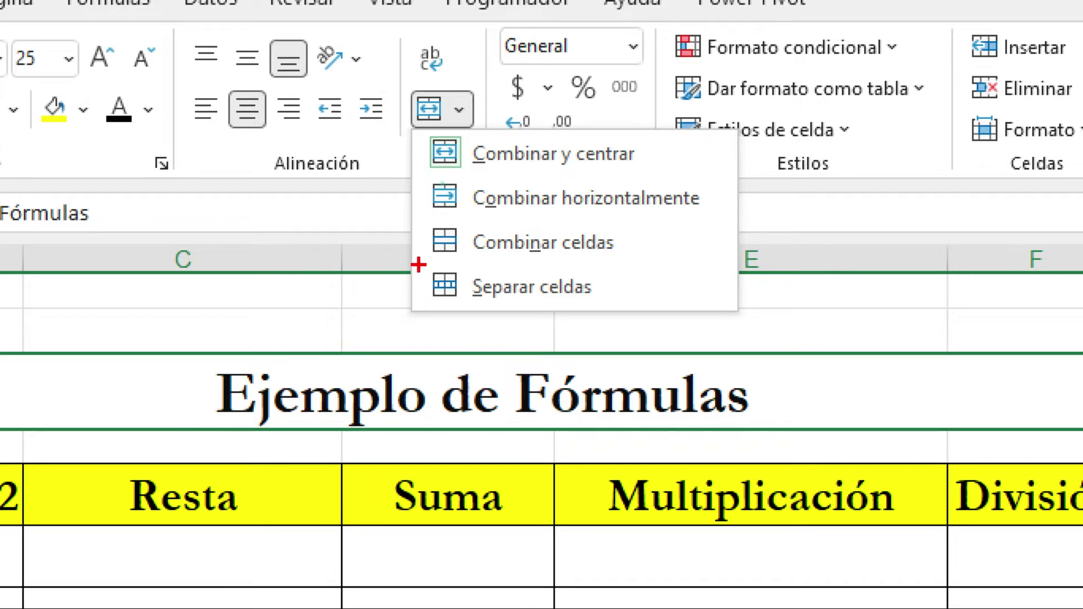
mouse_move(418, 265)
mouse_down()
mouse_move(516, 296)
mouse_move(611, 302)
mouse_up()
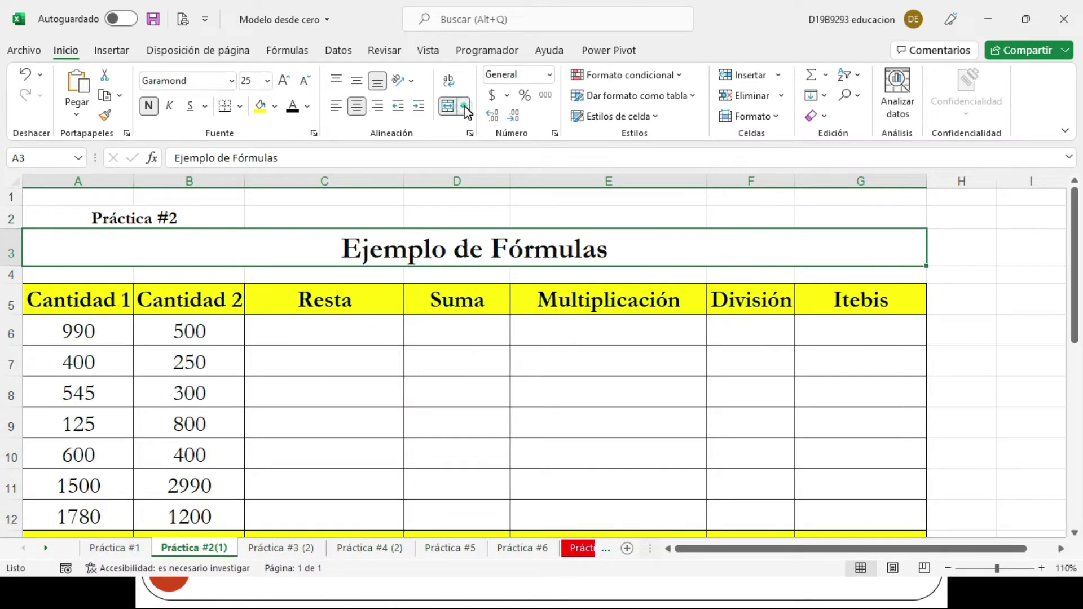
click(459, 110)
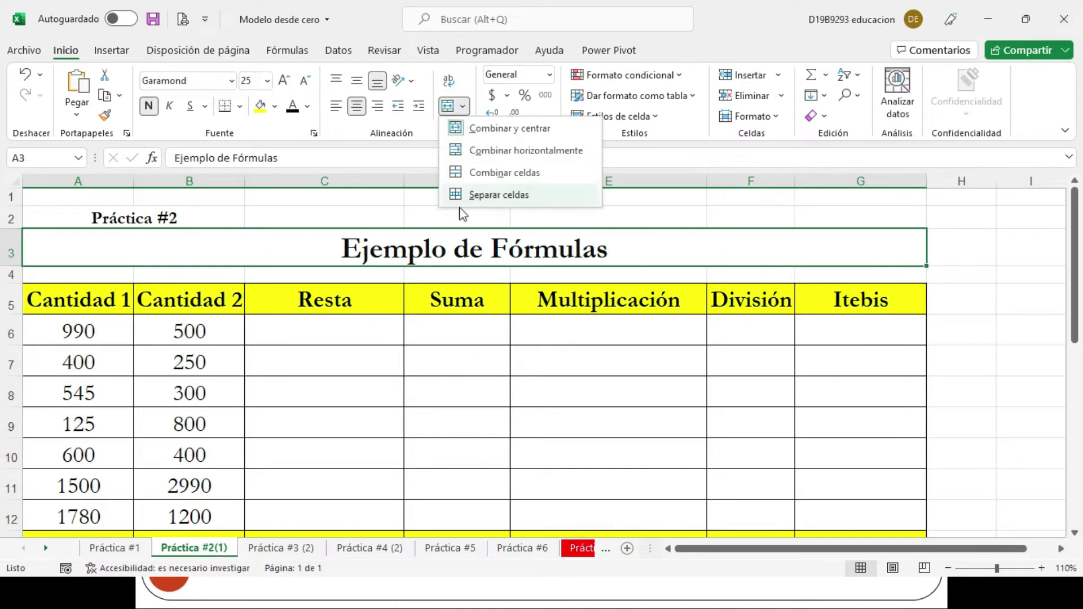
click(473, 194)
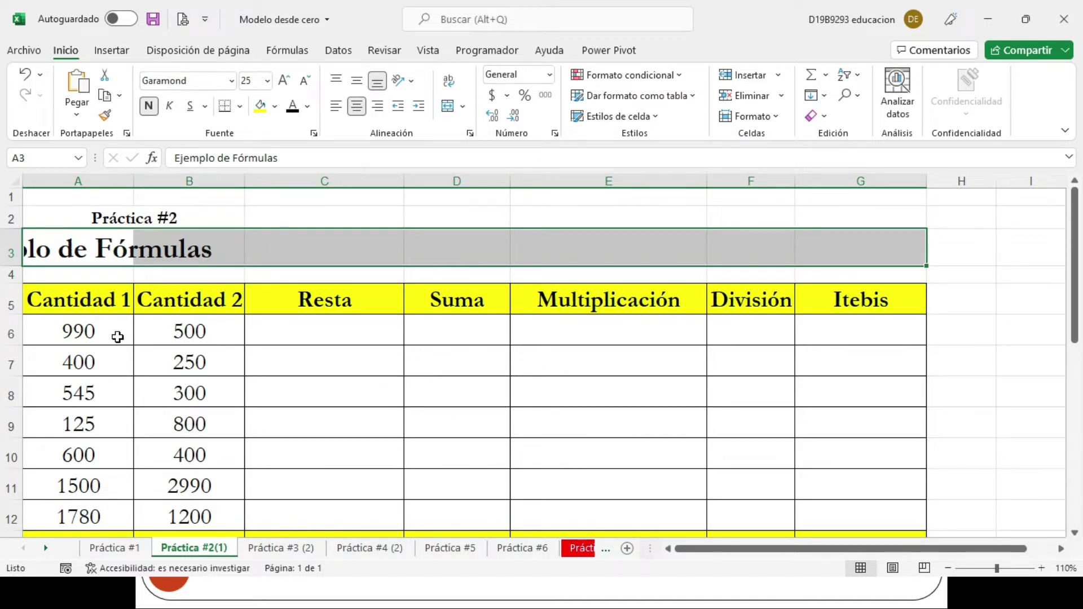
click(145, 405)
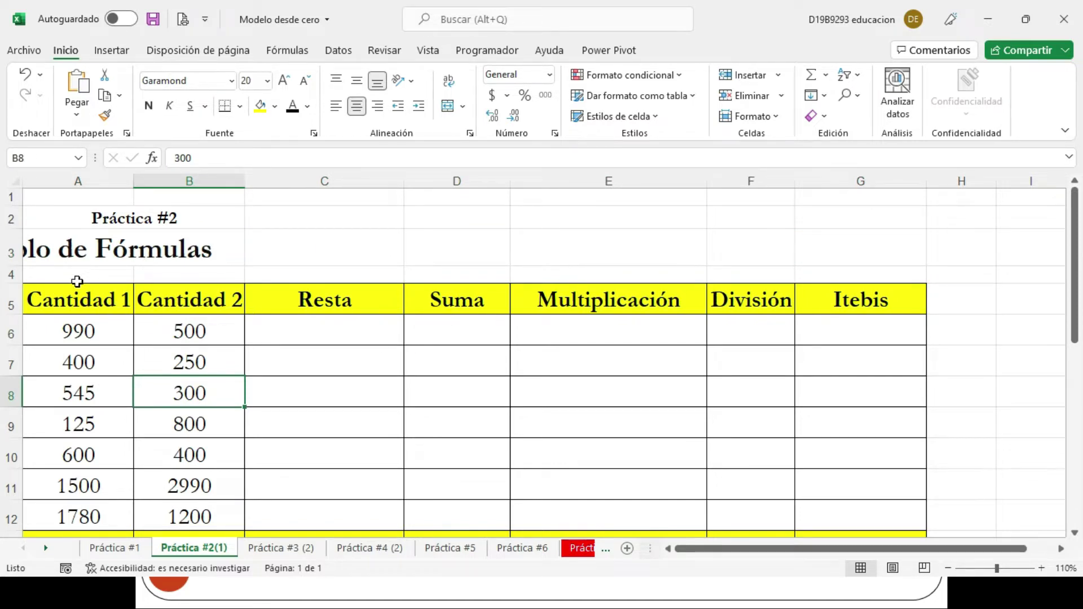
key(ctrl+z)
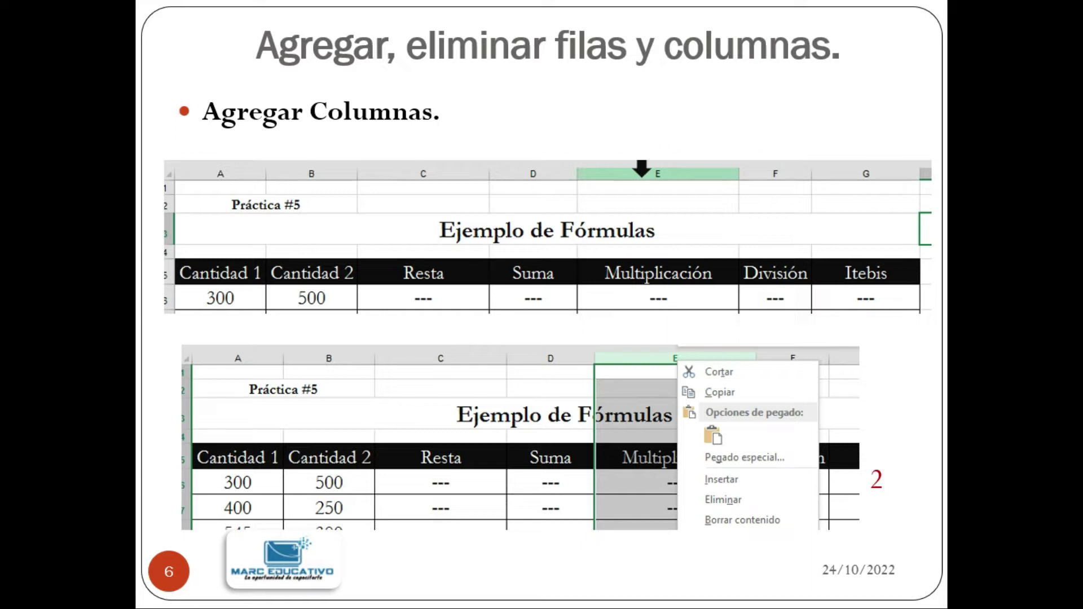
Step: Switch from the slideshow back to the Excel workbook and select cell B7 in the Cantidad 2 column
key(alt+Tab)
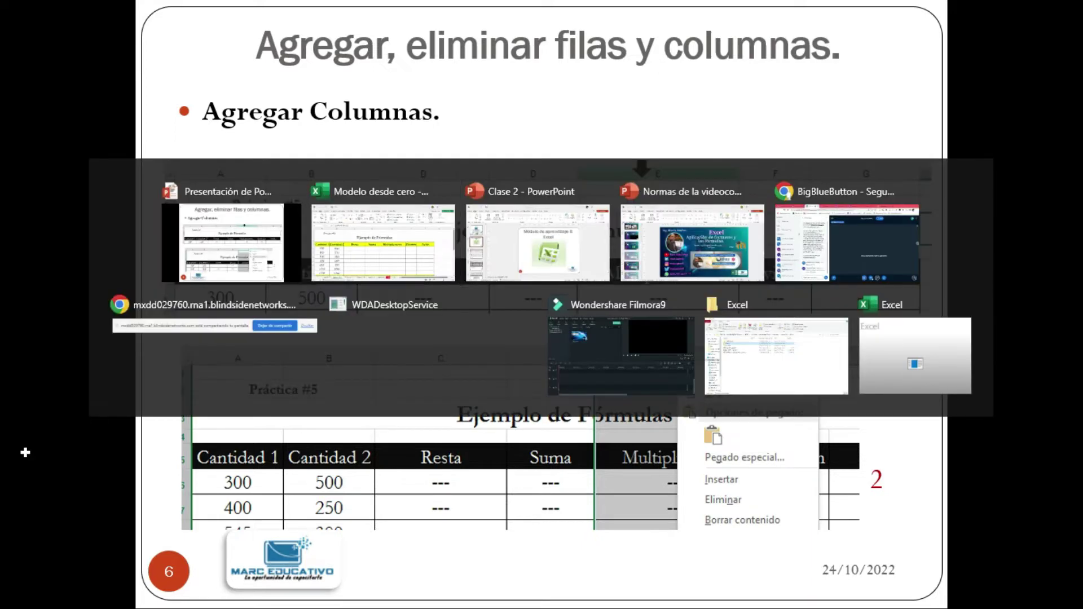
click(215, 352)
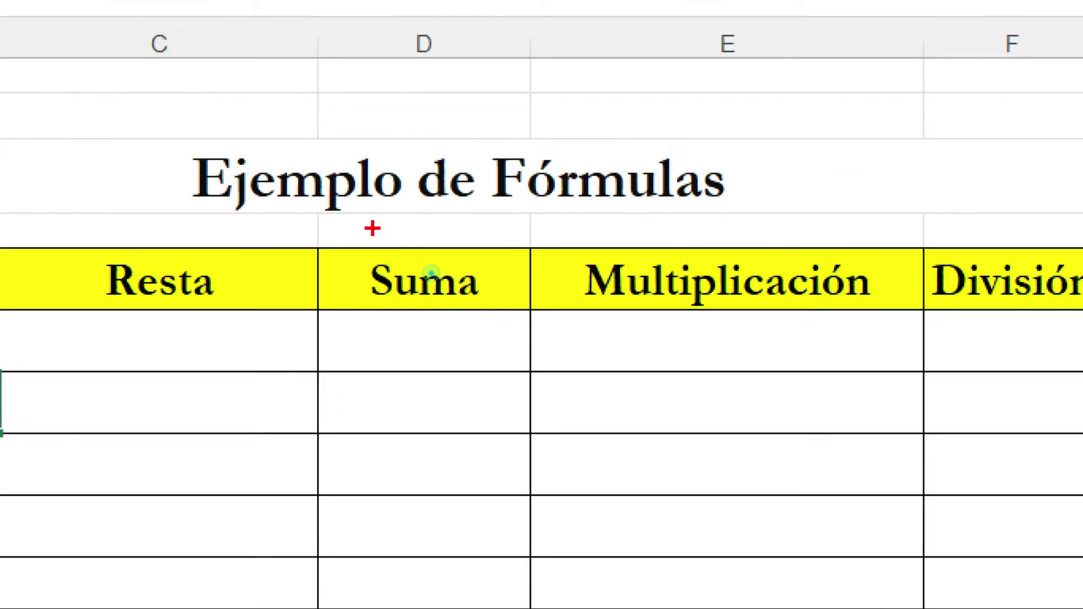
drag(431, 273, 609, 317)
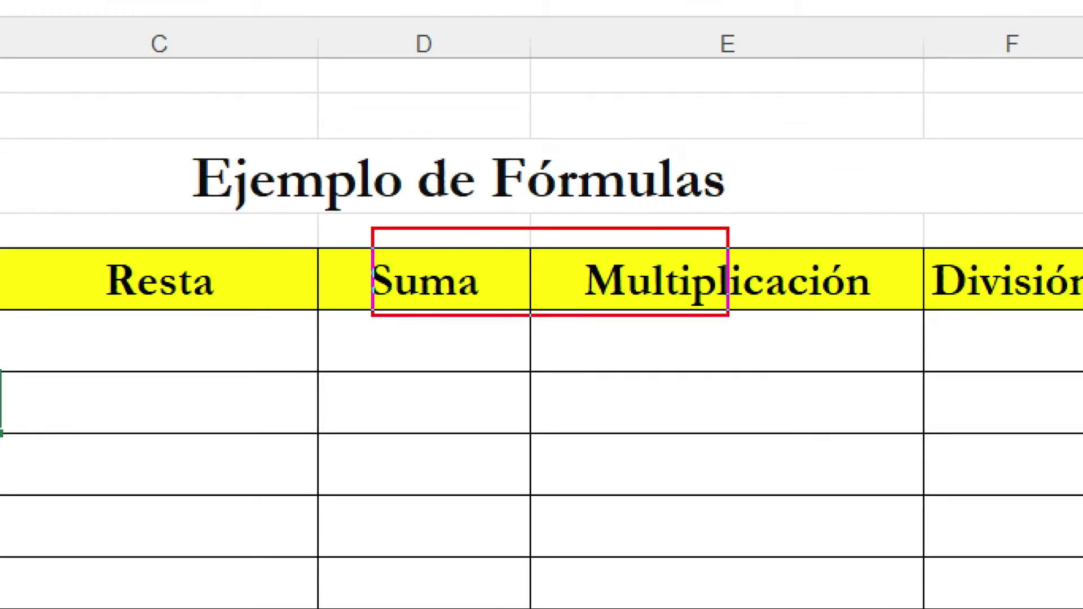
drag(729, 316, 799, 340)
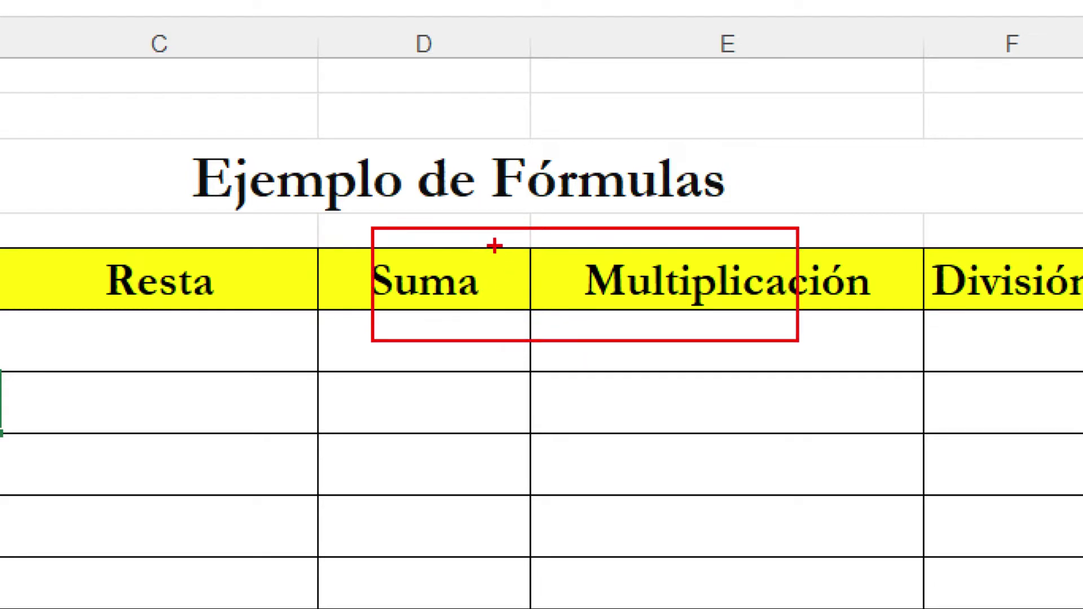
drag(494, 244, 552, 327)
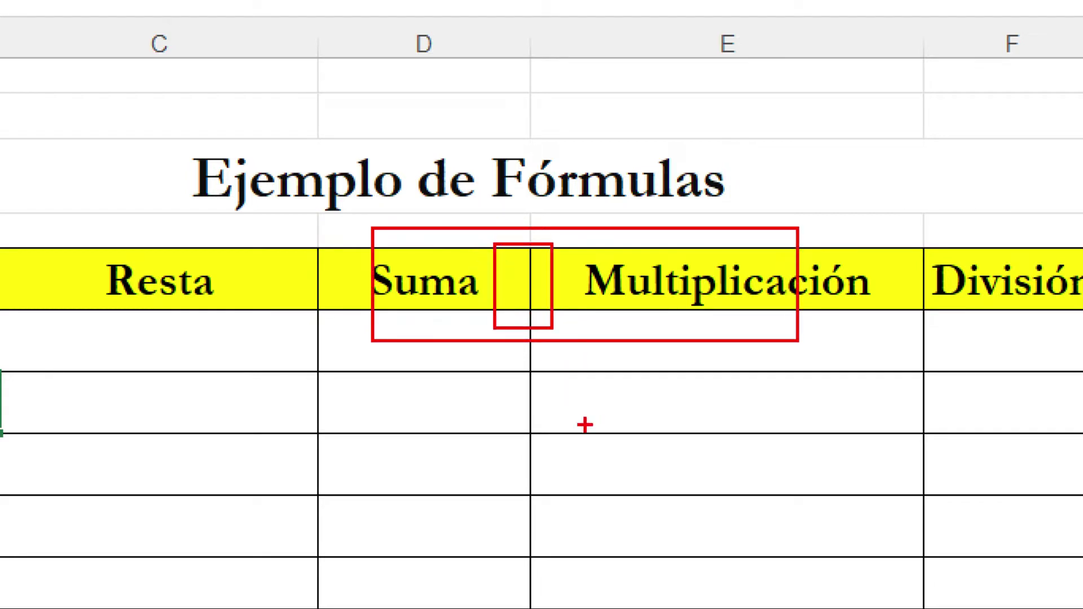
key(Escape)
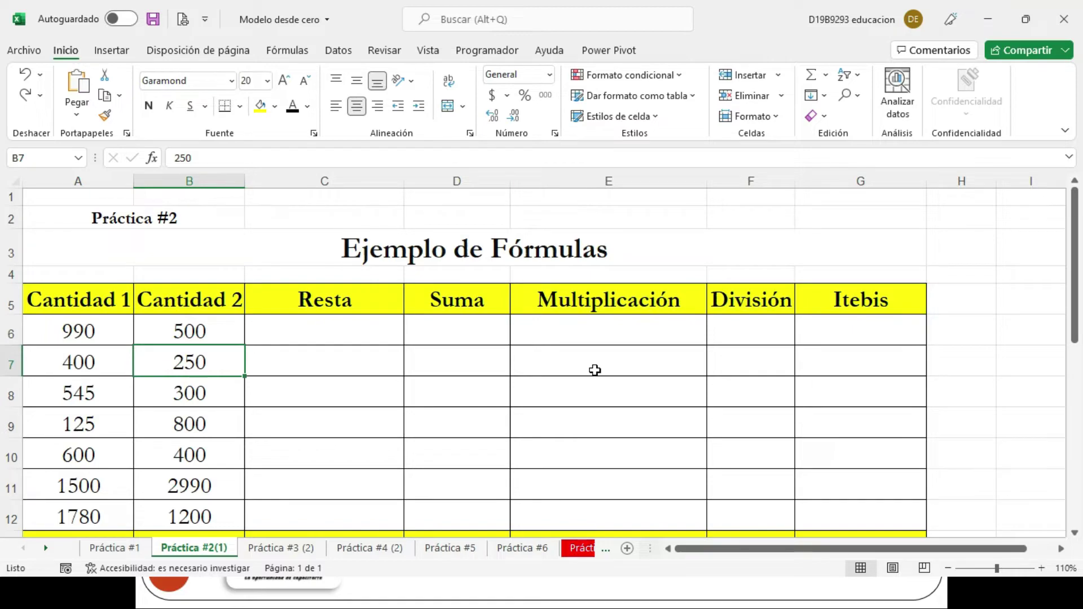
key(ctrl+1)
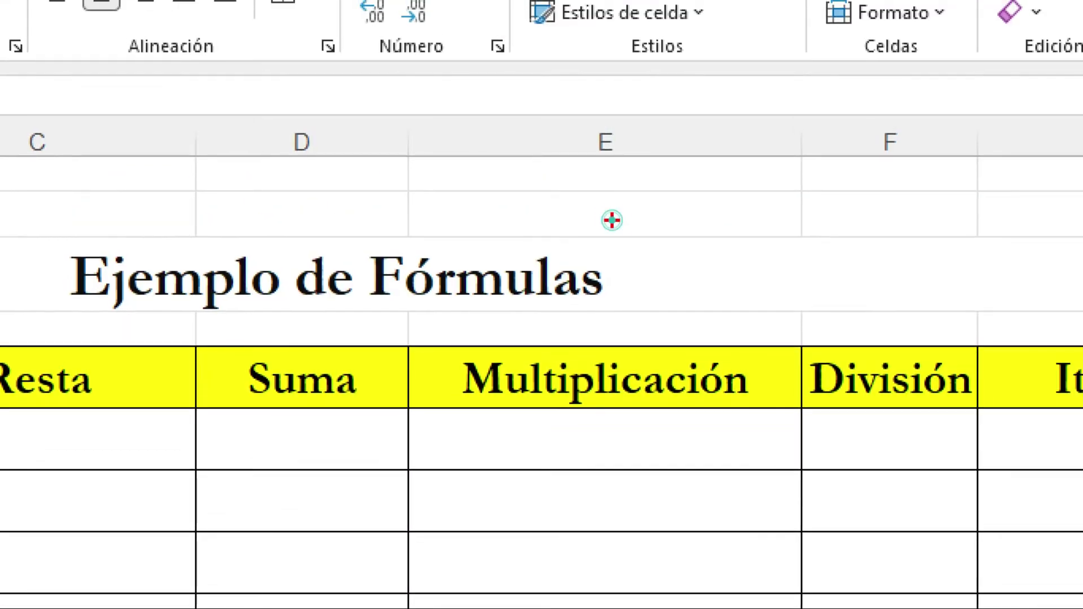
click(612, 221)
mouse_move(396, 129)
mouse_down()
mouse_move(500, 172)
mouse_move(836, 395)
mouse_move(803, 510)
mouse_move(809, 525)
mouse_up()
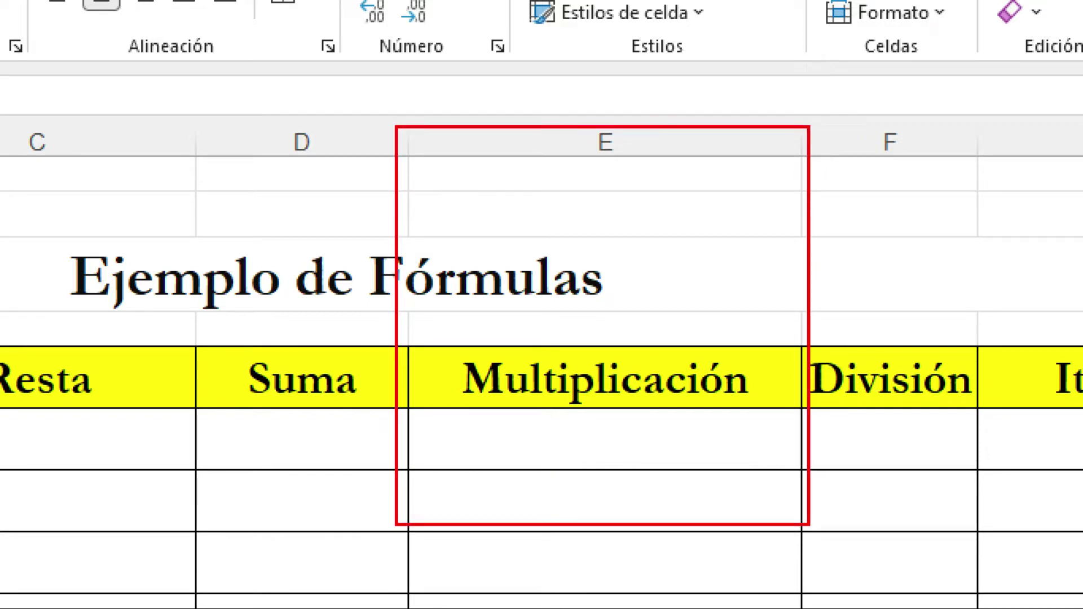
key(Escape)
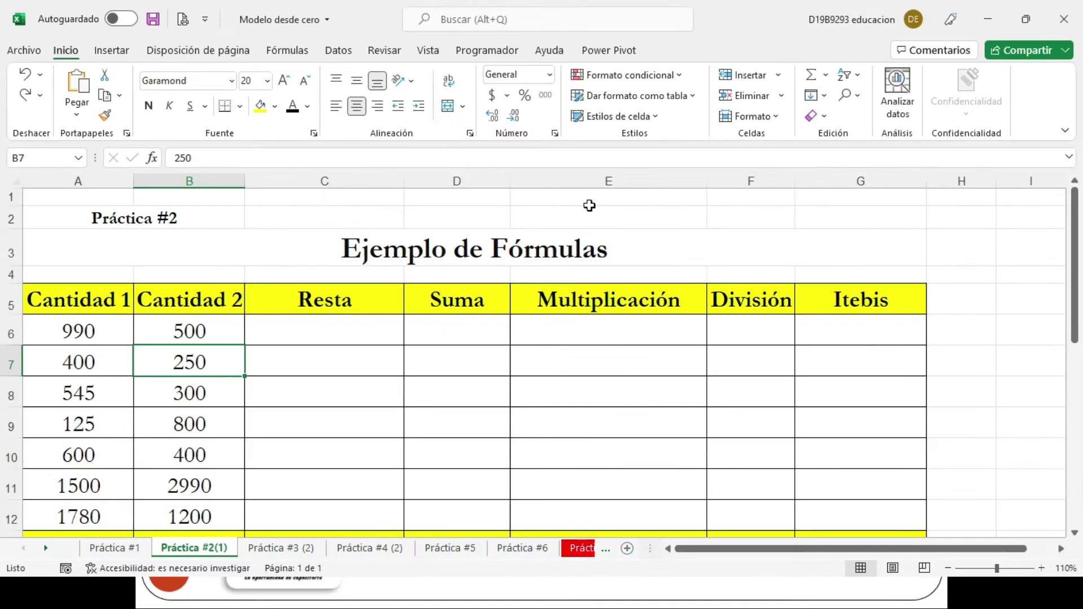
Step: Insert a blank column before the Multiplicación column of the table
key(ctrl+1)
drag(583, 141, 657, 200)
key(Escape)
click(600, 177)
right_click(601, 176)
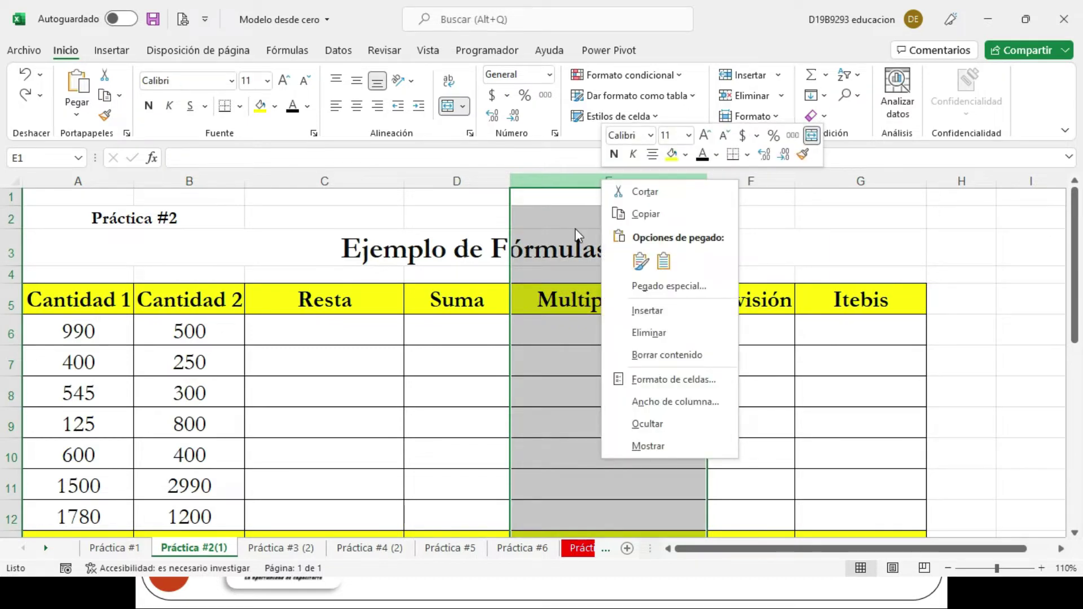
click(644, 312)
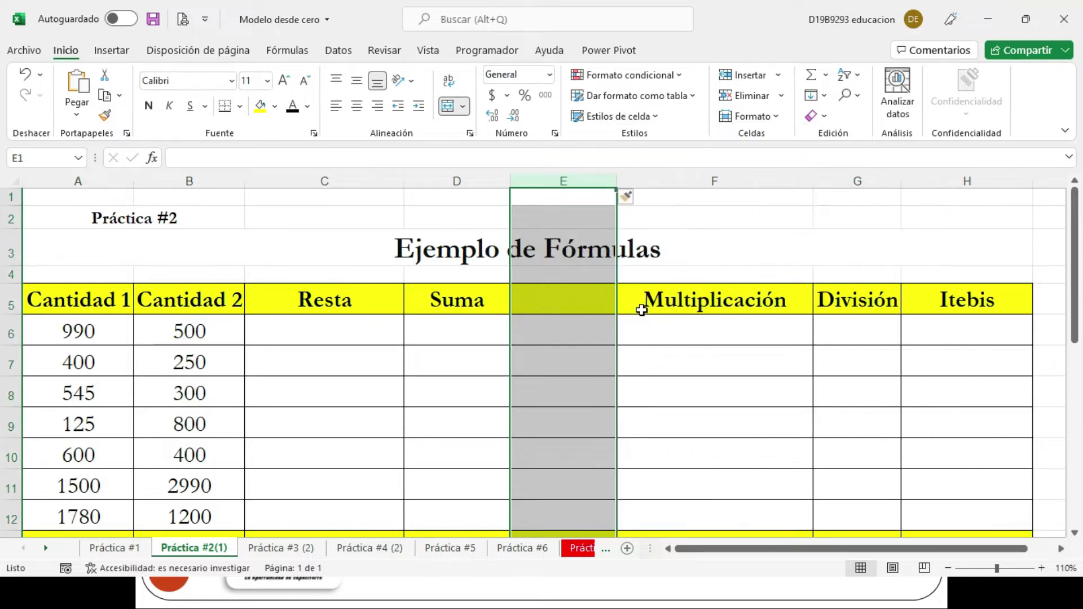
click(570, 365)
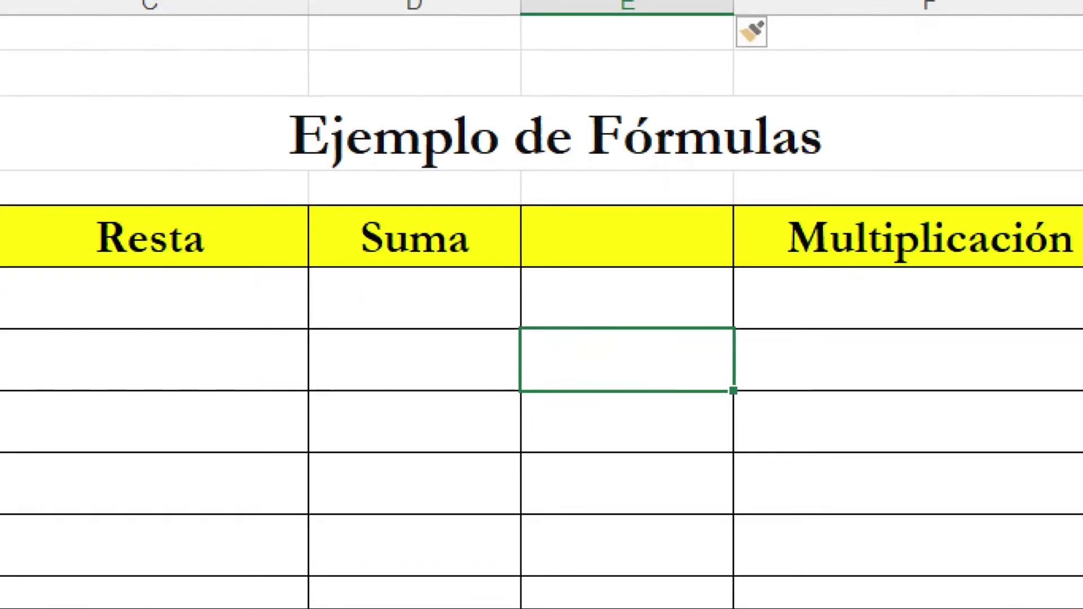
Step: Enter "Ejemplo" as the new column's header in cell E5
mouse_move(345, 186)
mouse_down()
mouse_move(436, 226)
mouse_move(511, 278)
mouse_up()
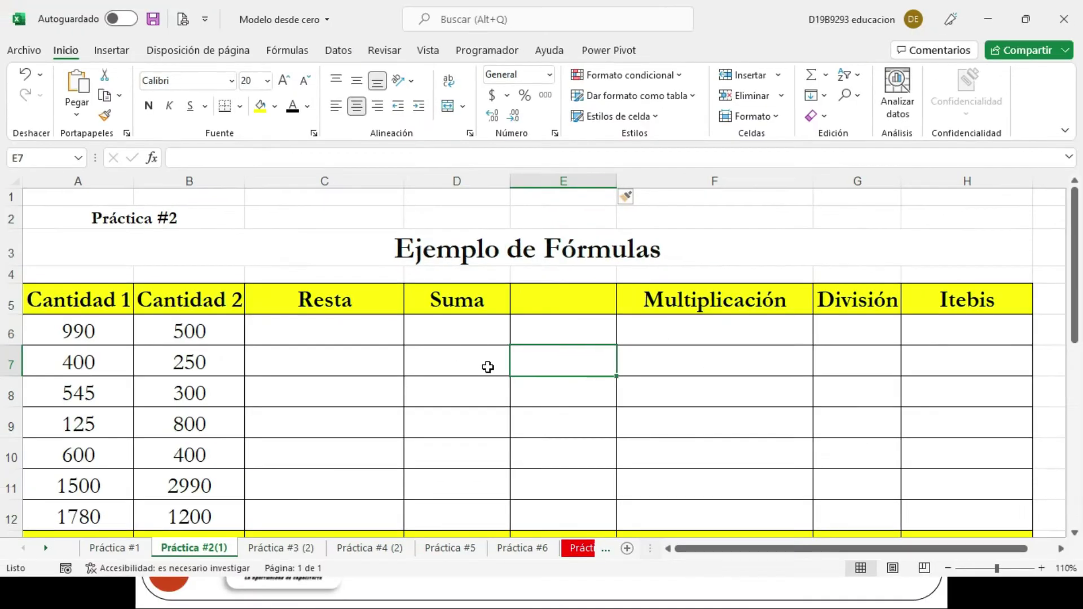
click(533, 299)
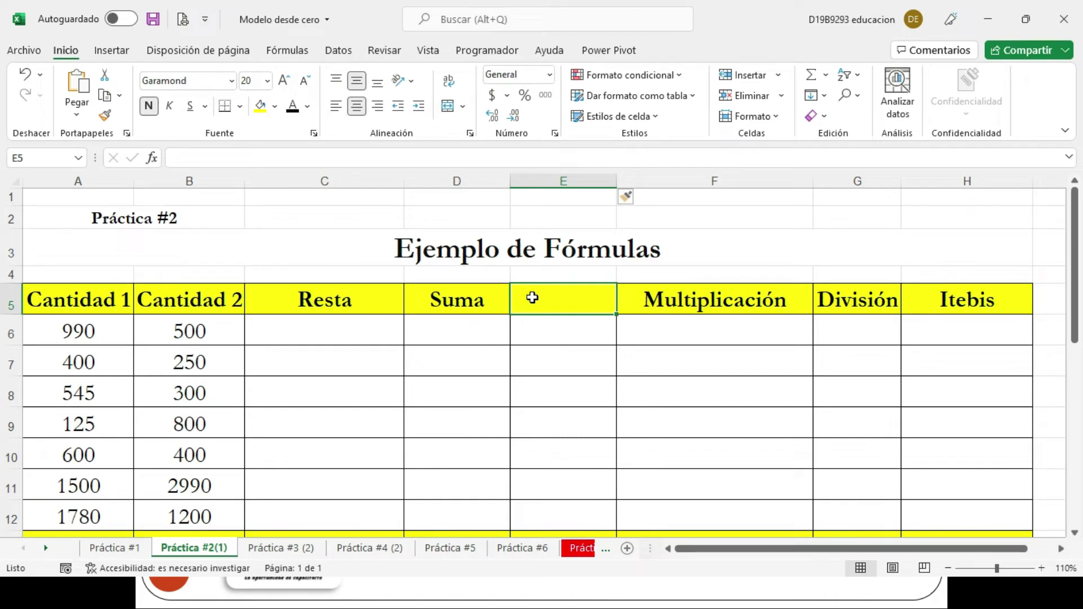
text(Ejemplo)
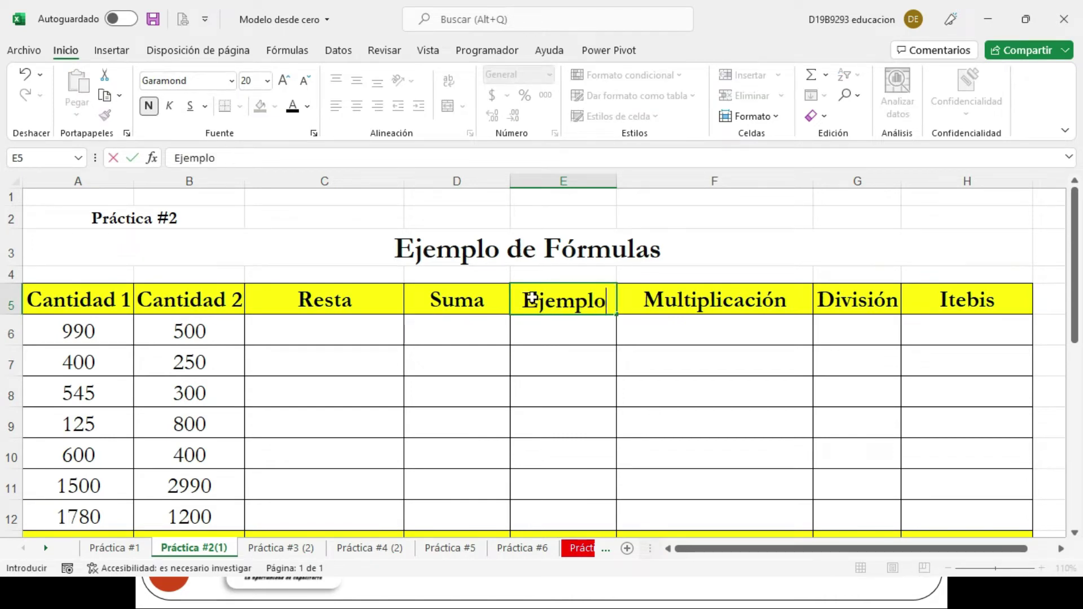
key(Return)
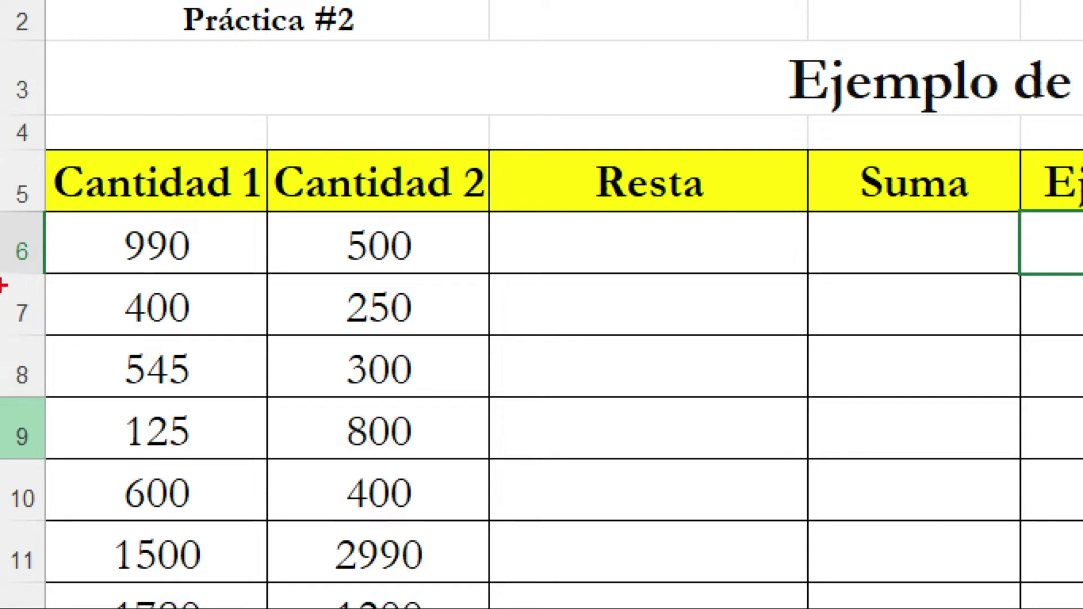
Step: Insert a blank row above row 8, the table row with 545 and 300
mouse_move(1, 280)
mouse_down()
mouse_move(34, 330)
mouse_move(47, 540)
mouse_move(46, 524)
mouse_up()
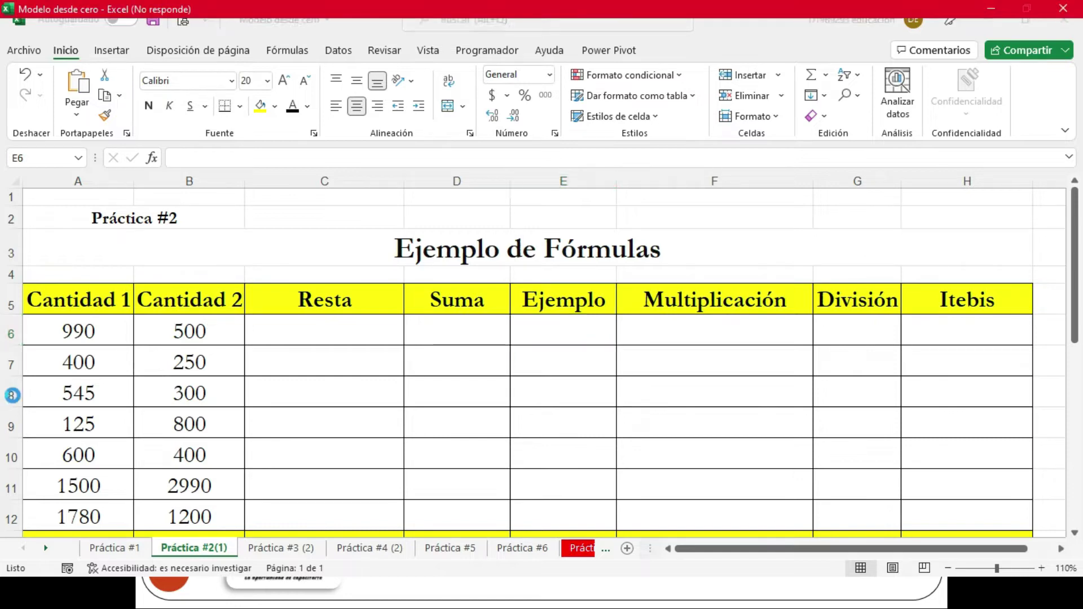
right_click(12, 396)
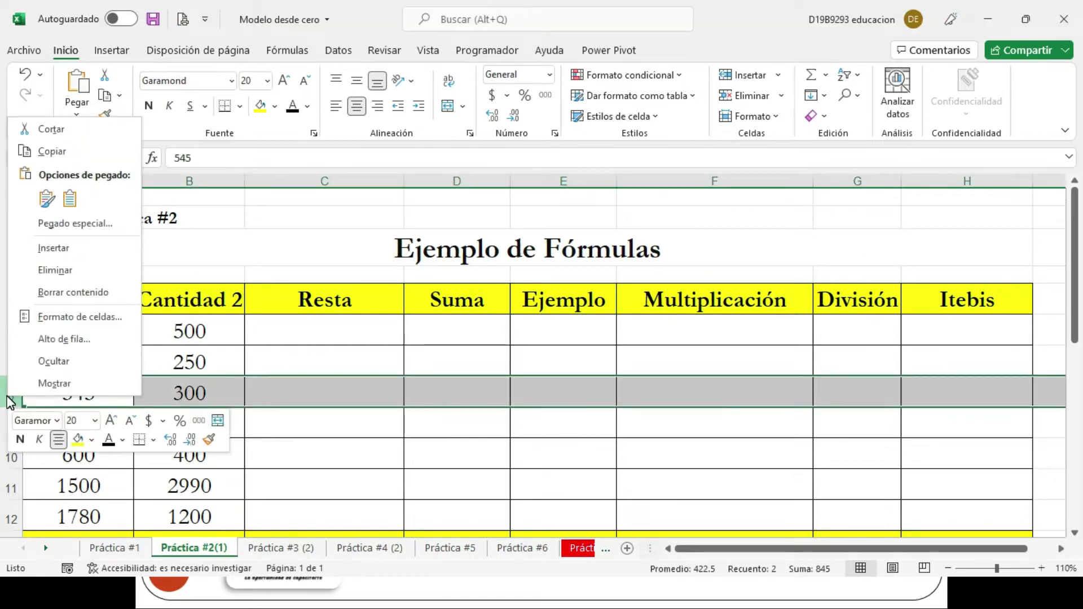
click(75, 252)
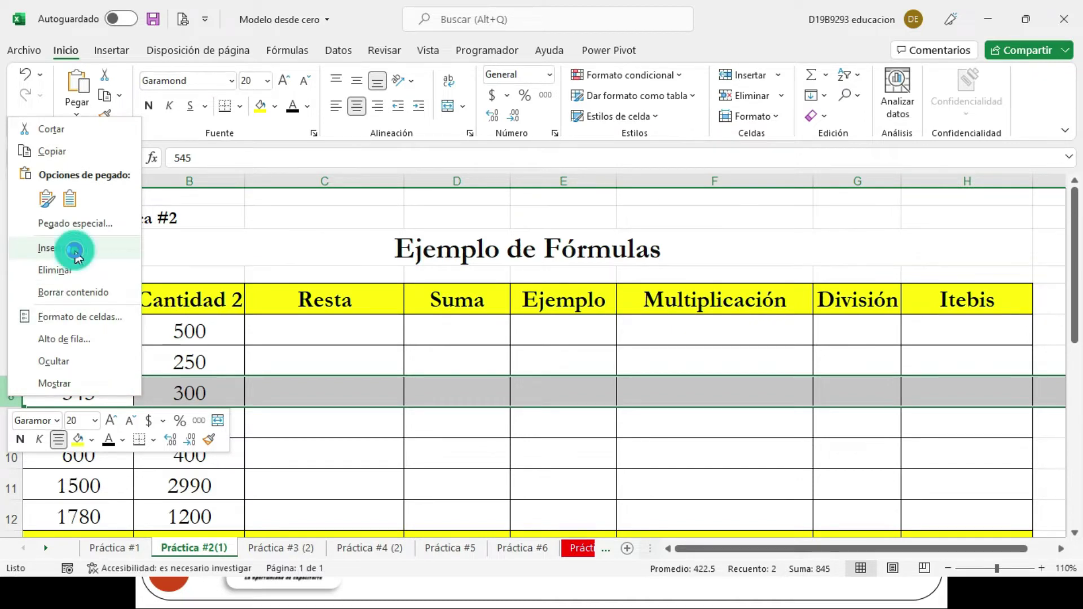
key(ctrl+1)
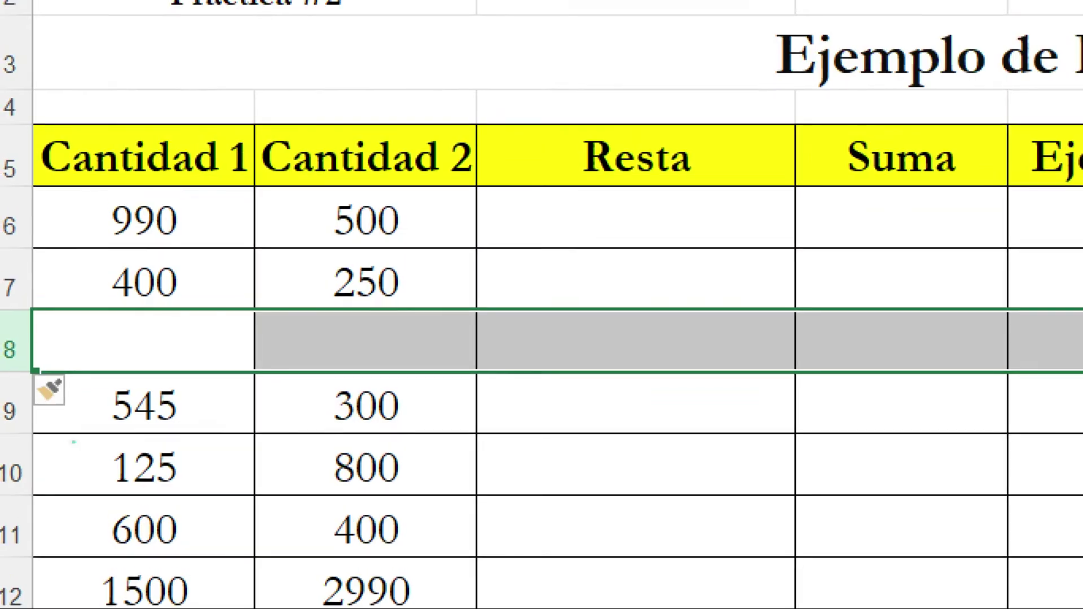
click(73, 443)
drag(17, 366, 498, 401)
key(Escape)
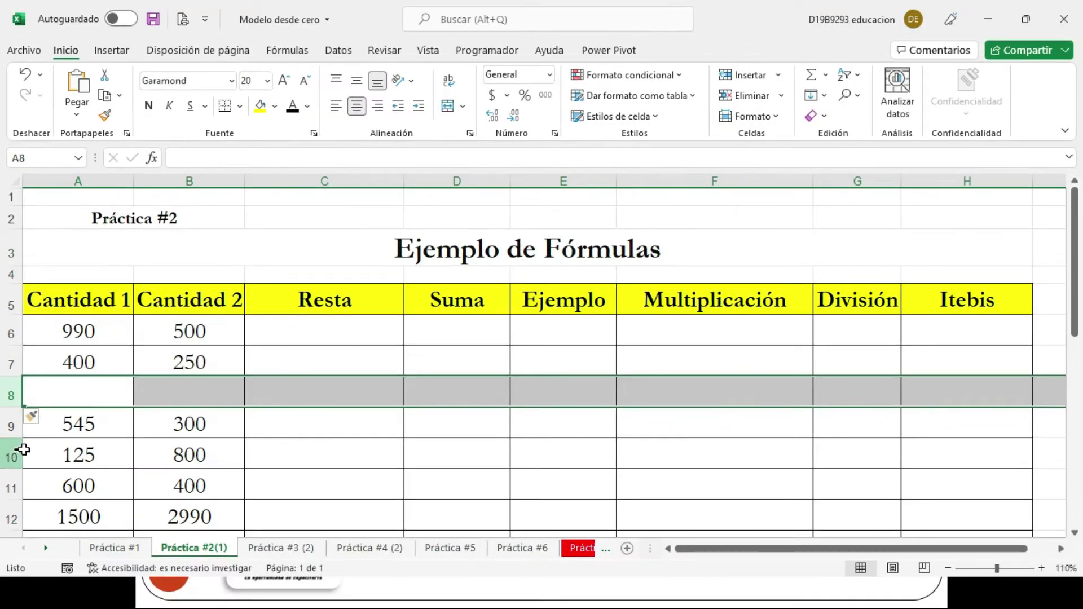
click(72, 392)
click(157, 390)
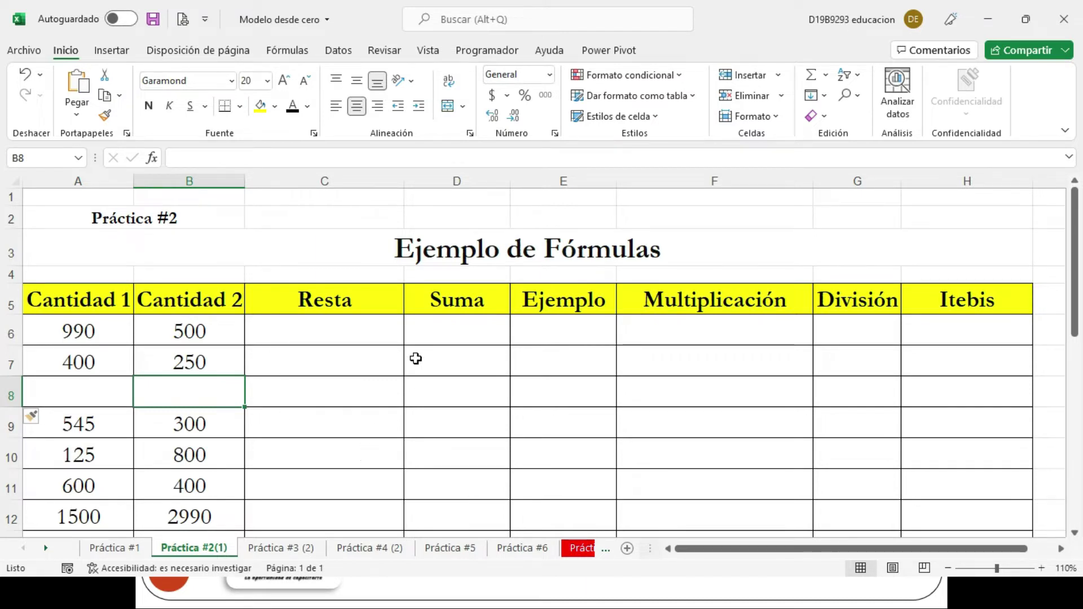
Step: Delete the Ejemplo column E and the blank row 8 from the table
right_click(561, 180)
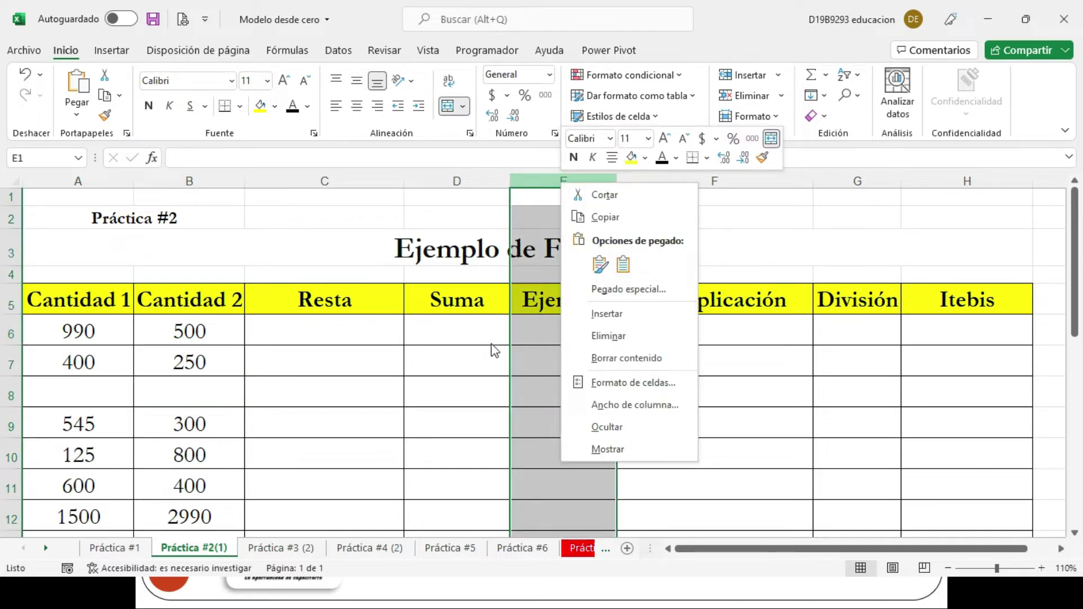
click(621, 338)
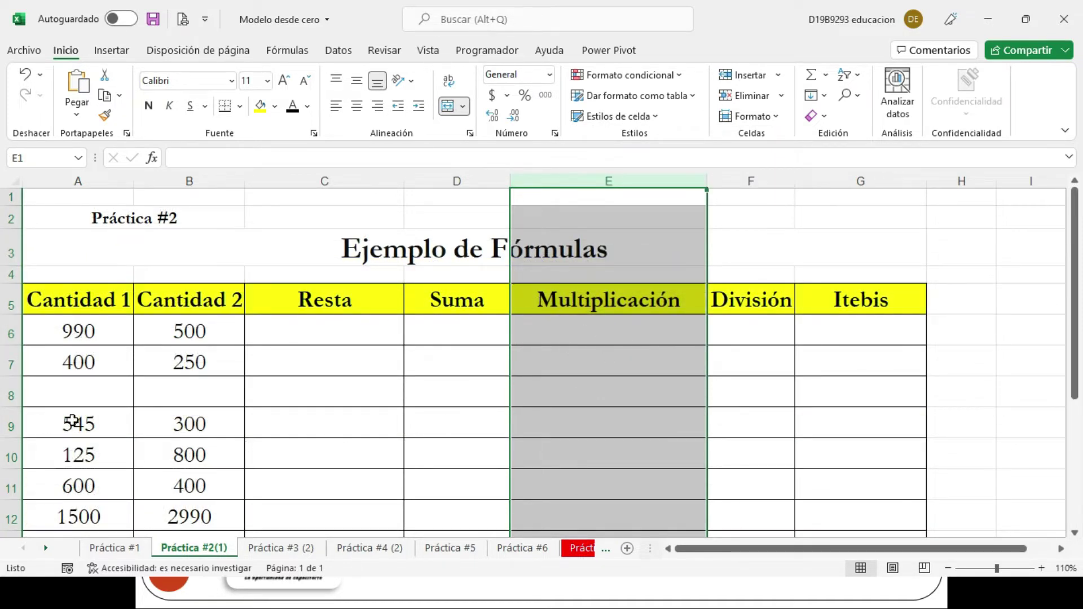
right_click(16, 397)
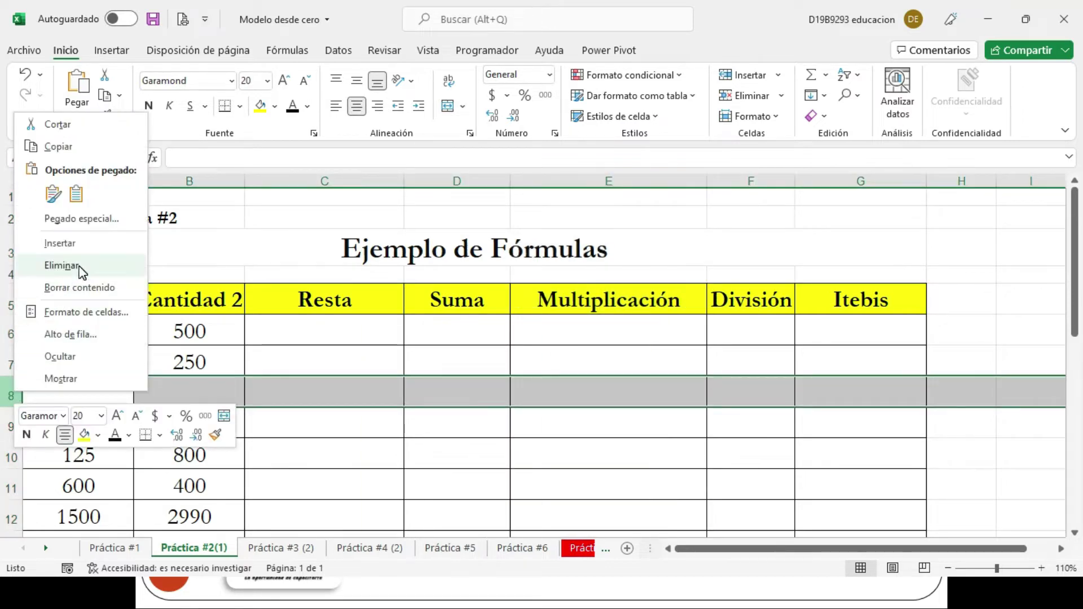
click(79, 266)
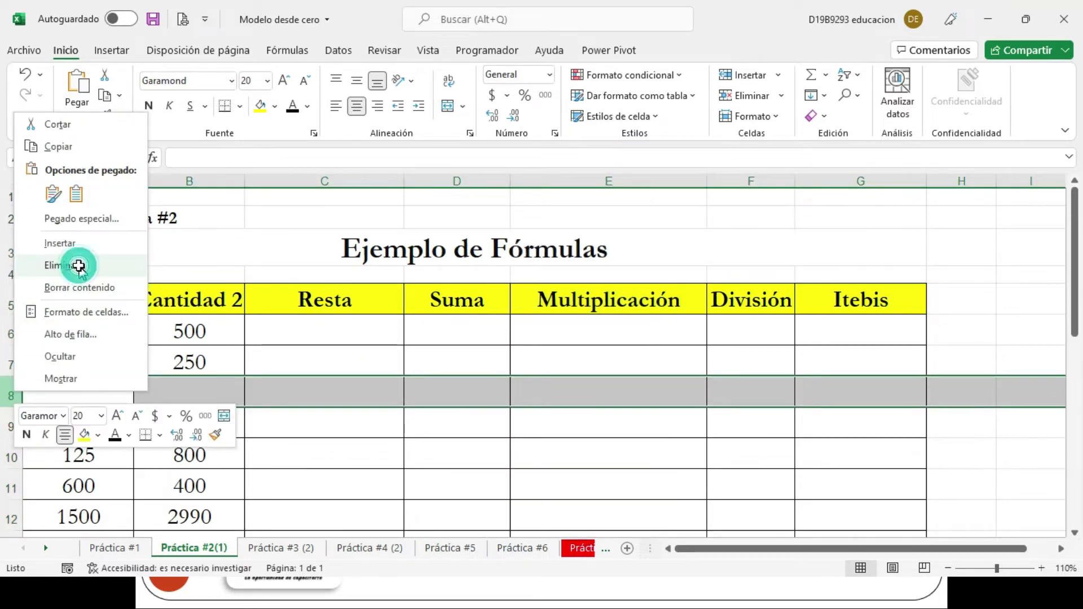
click(342, 468)
scroll(342, 468, down, 1)
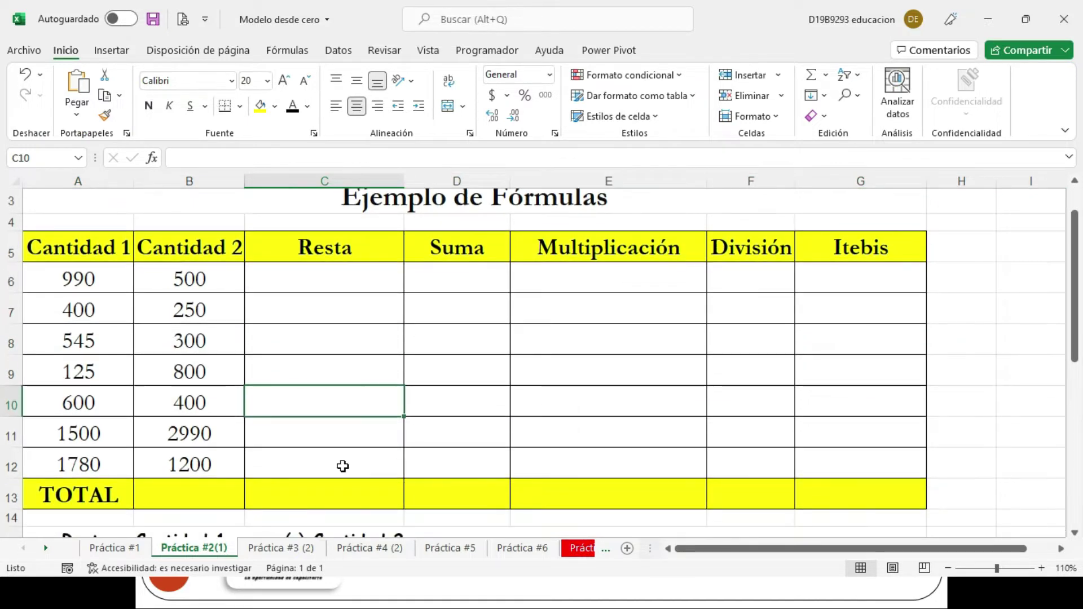
Step: Switch to the slideshow, advance to the "Borrar contenido" slide, and return to the Excel workbook
key(alt+Tab)
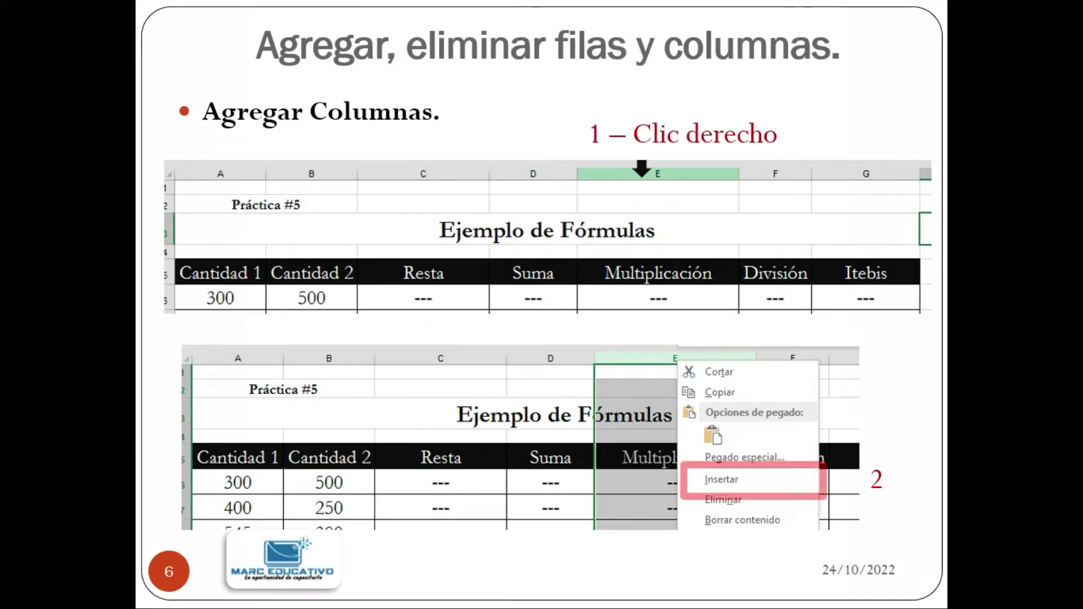
key(Right)
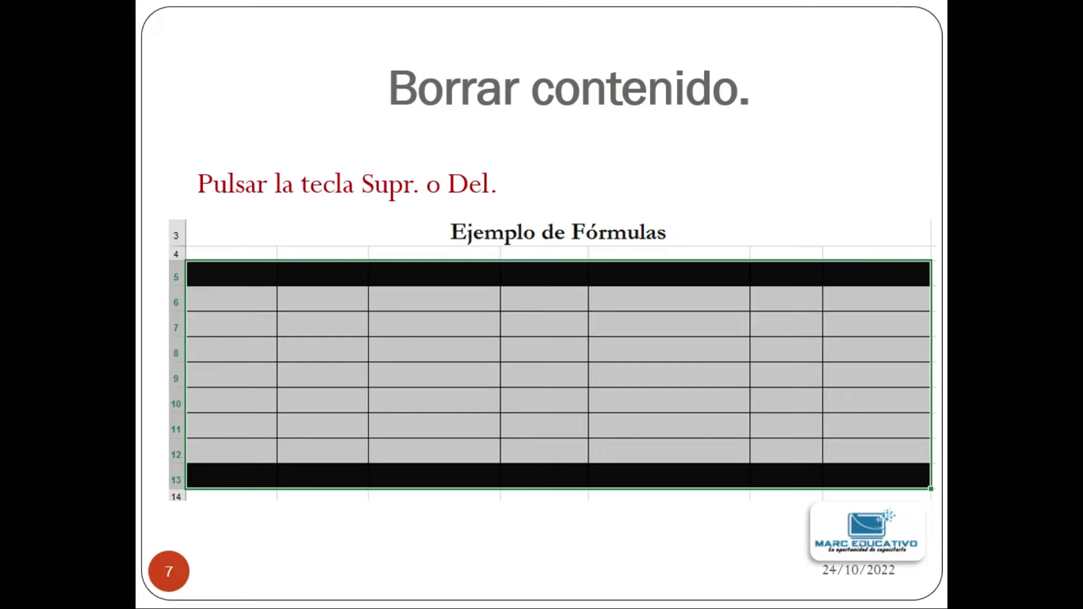
key(alt+Tab)
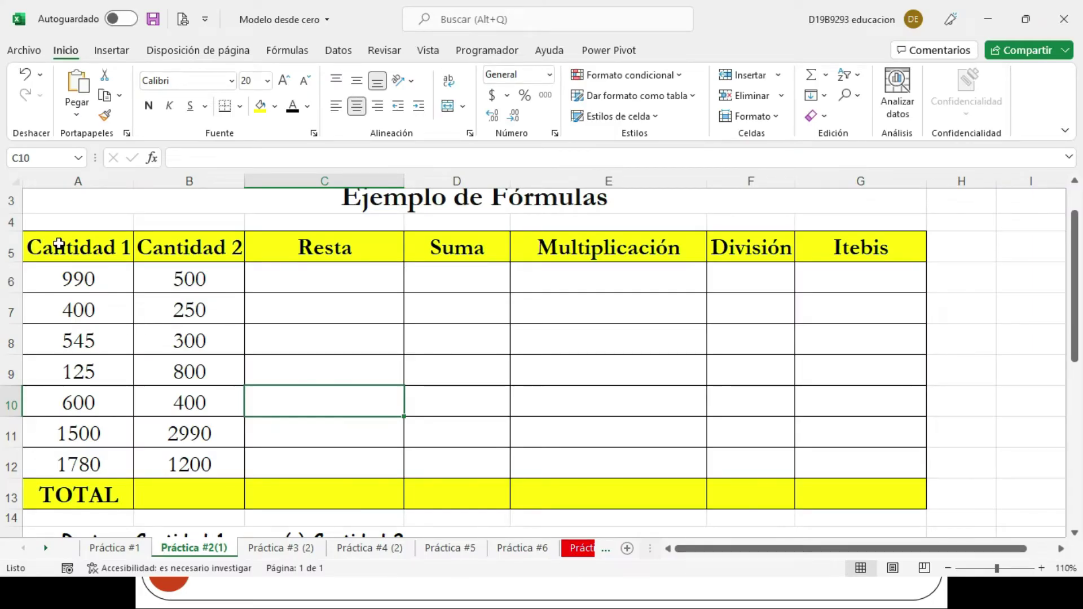
Step: Try to clear the contents of the whole table A5:G13 while keeping its formatting, and undo the deletion
drag(59, 241, 861, 487)
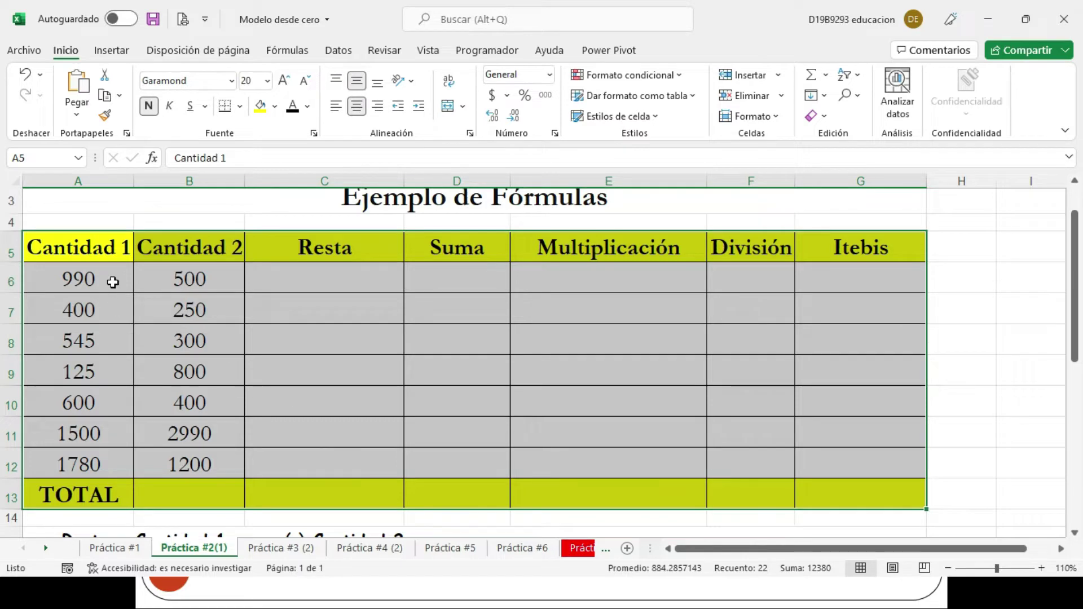
drag(99, 245, 858, 481)
key(Delete)
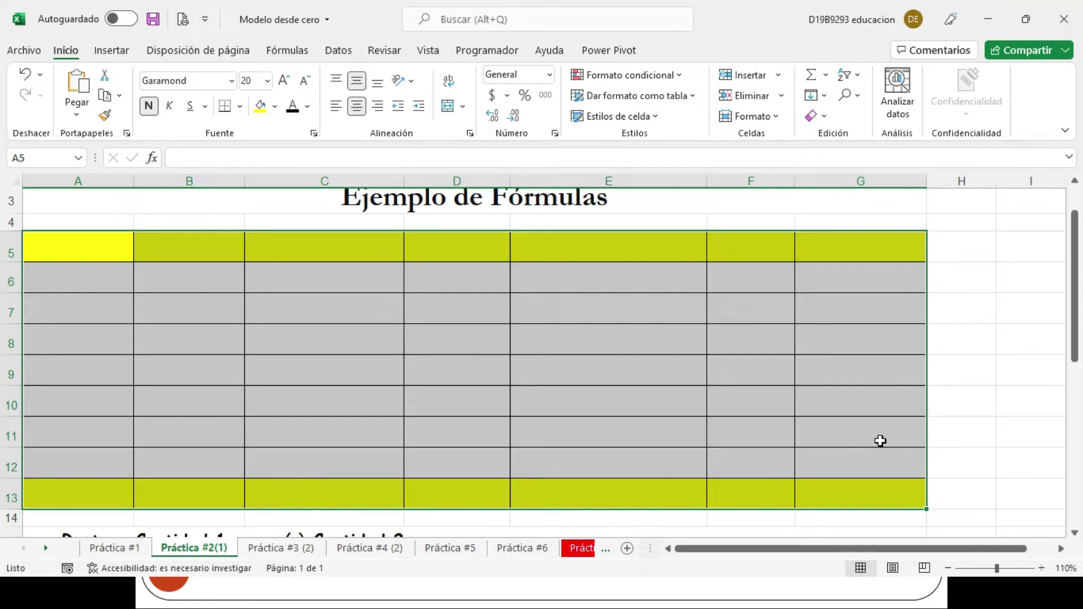
click(721, 389)
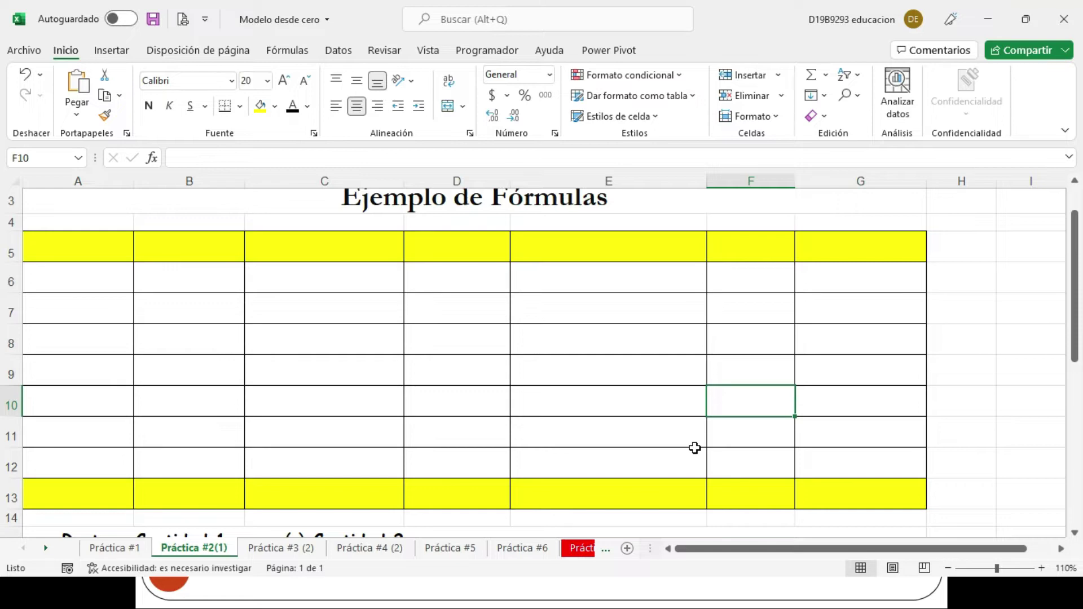
key(ctrl+z)
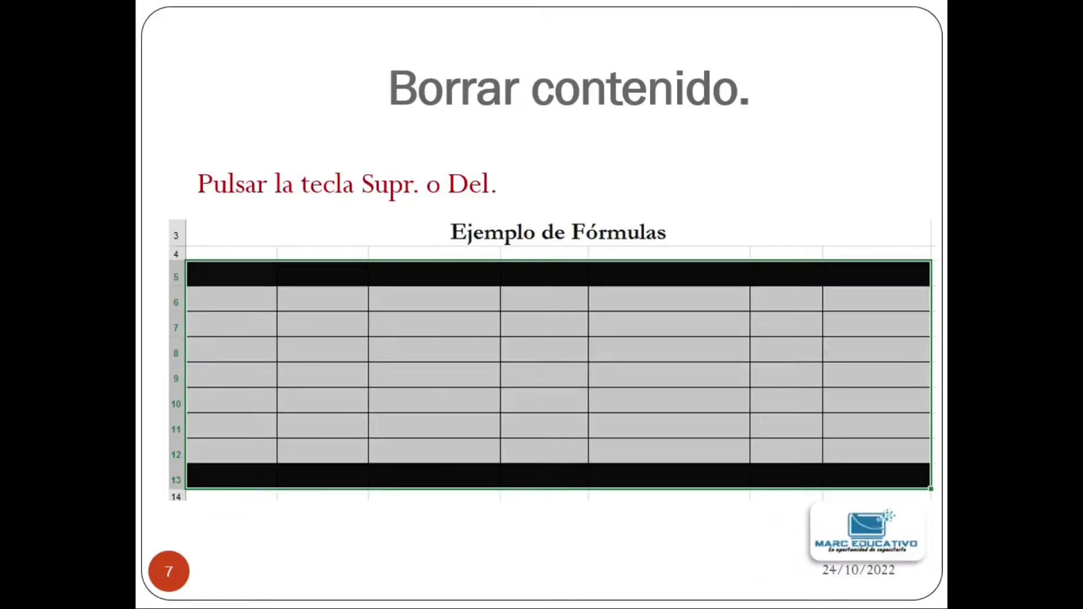
Step: Review the instruction on the "Borrar contenido" slide about the deletion keys, and switch back to the Excel workbook
key(ctrl+1)
click(409, 191)
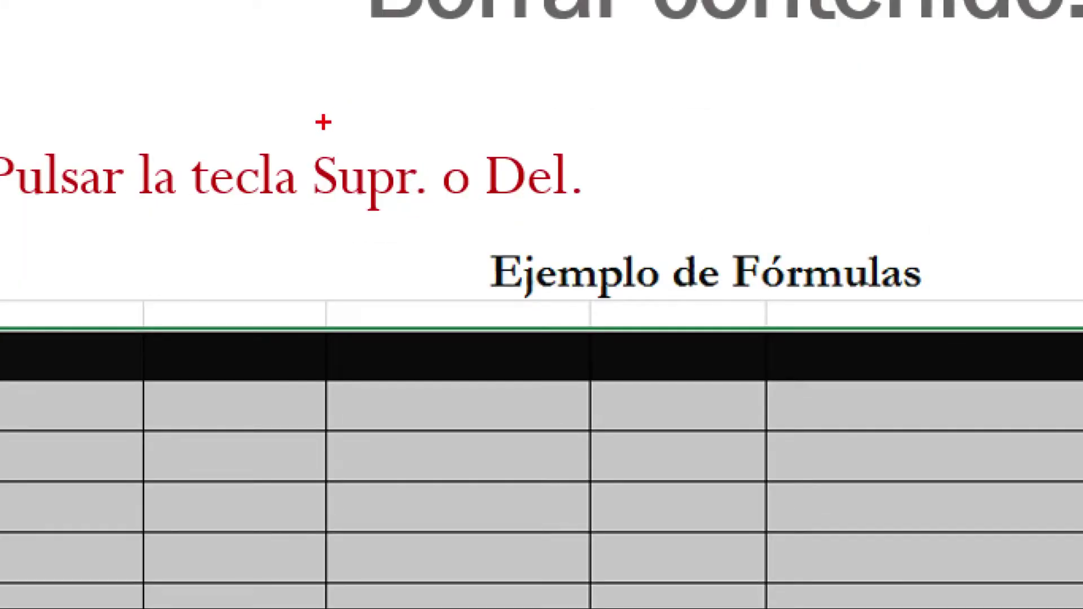
drag(358, 159, 357, 159)
drag(304, 126, 583, 226)
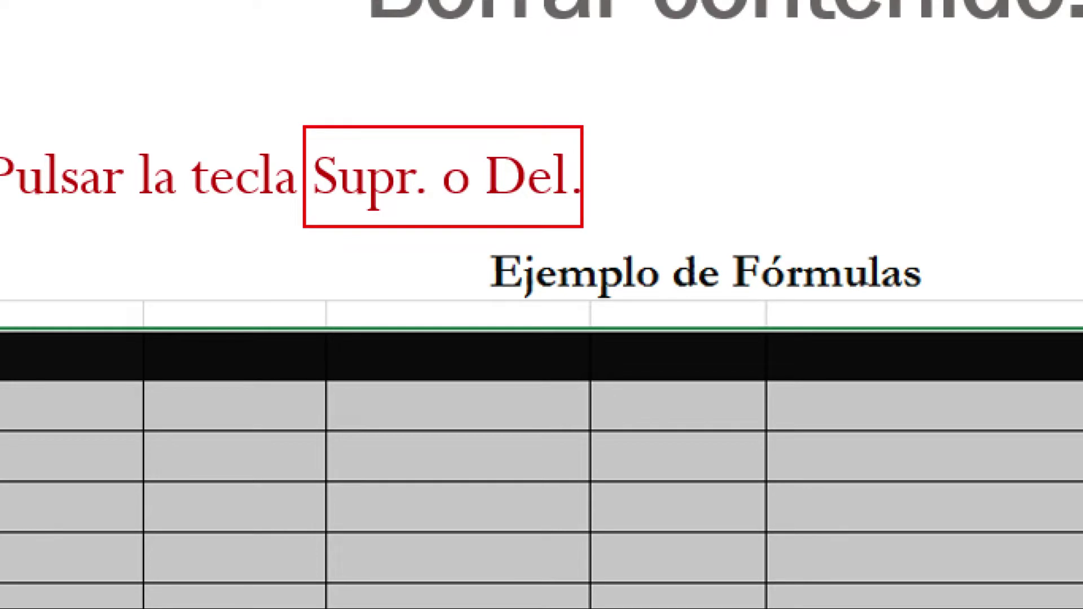
key(Escape)
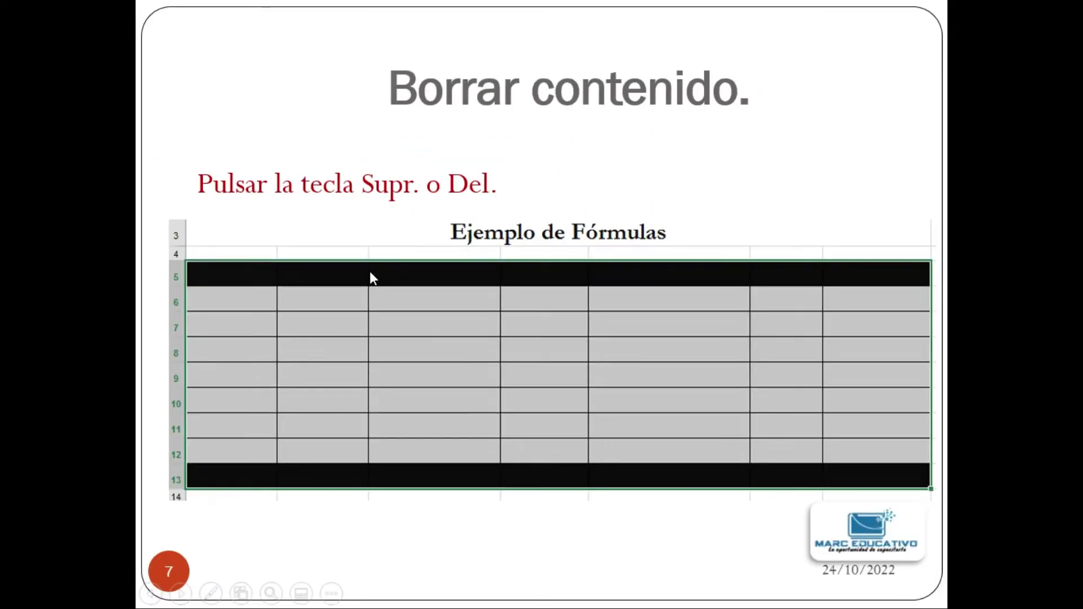
key(alt+Tab)
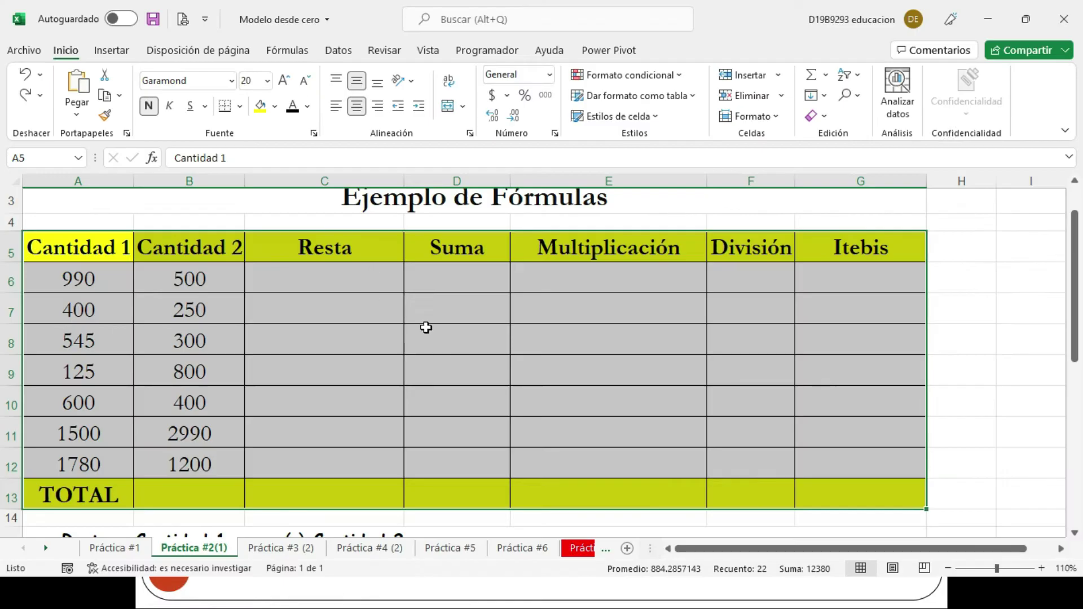
key(BackSpace)
key(Escape)
click(324, 358)
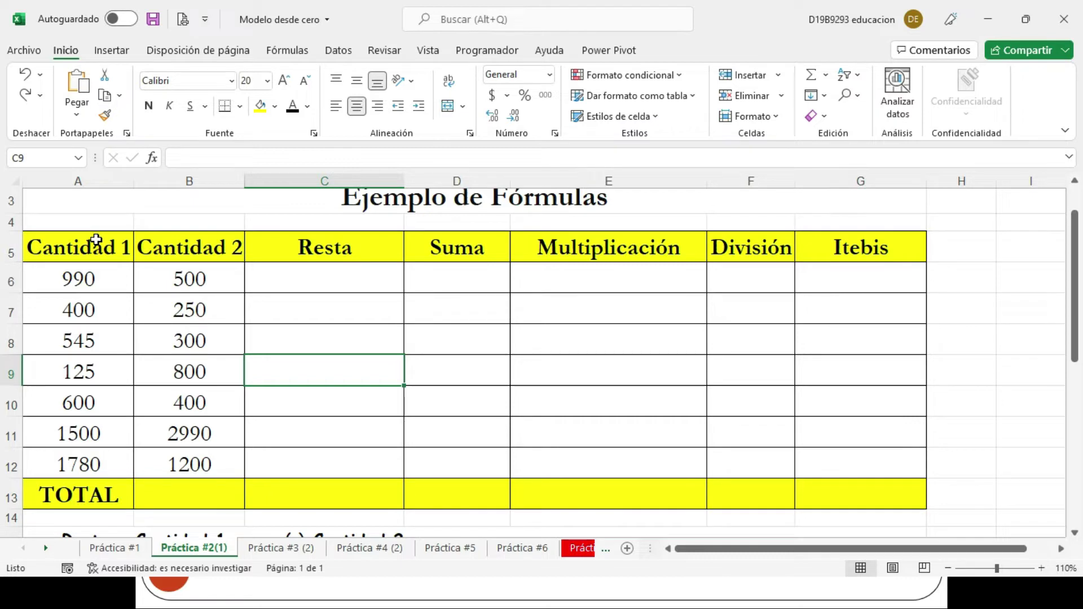
Step: Try to clear everything, contents and formats, from the table range A5:G13 with Borrar todo, and undo it
drag(96, 239, 860, 499)
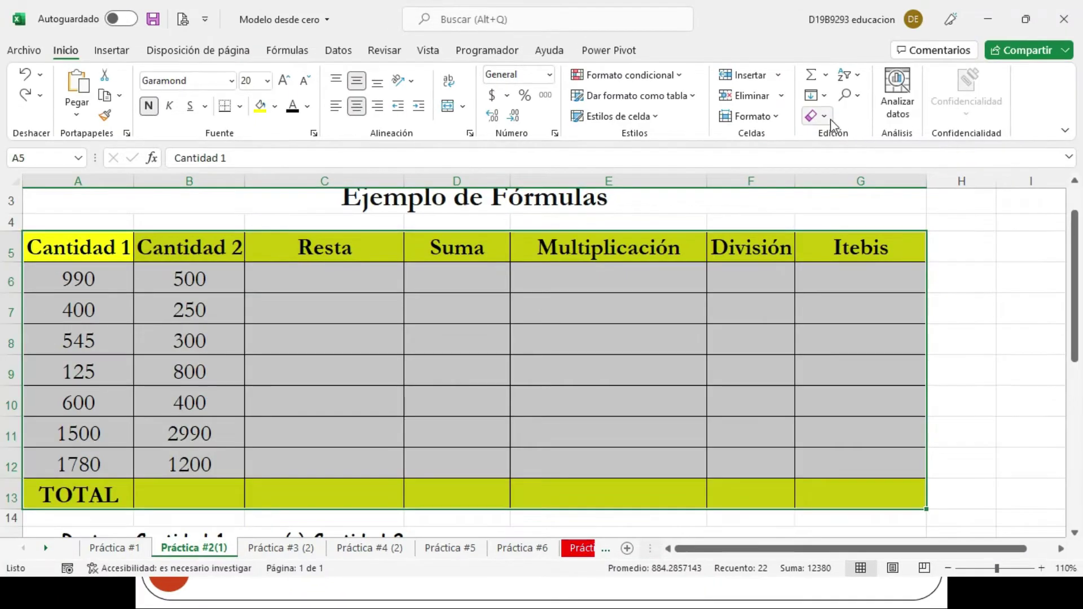
click(809, 145)
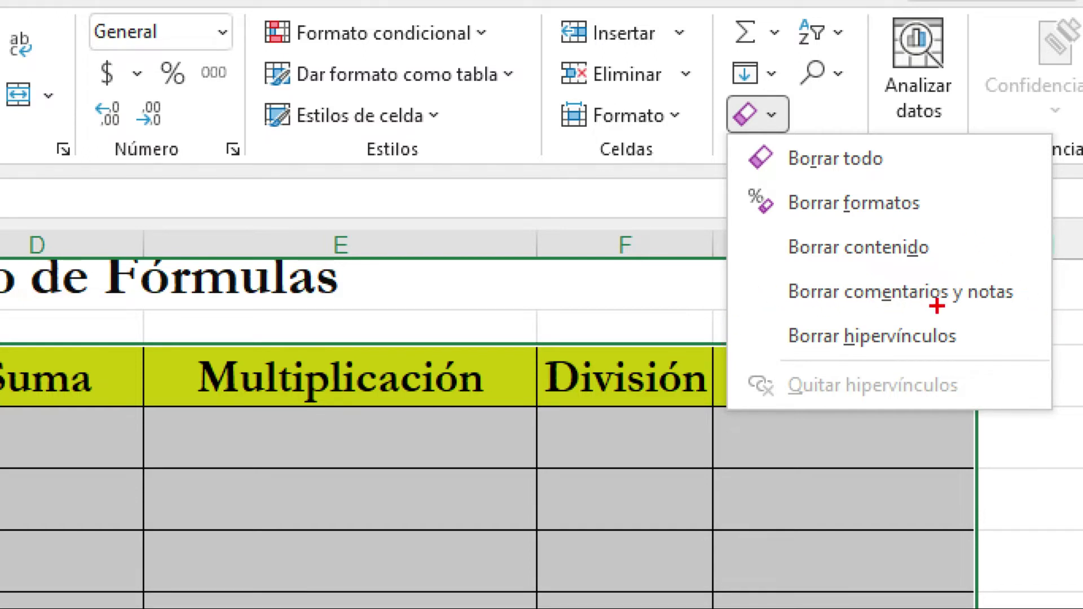
click(726, 96)
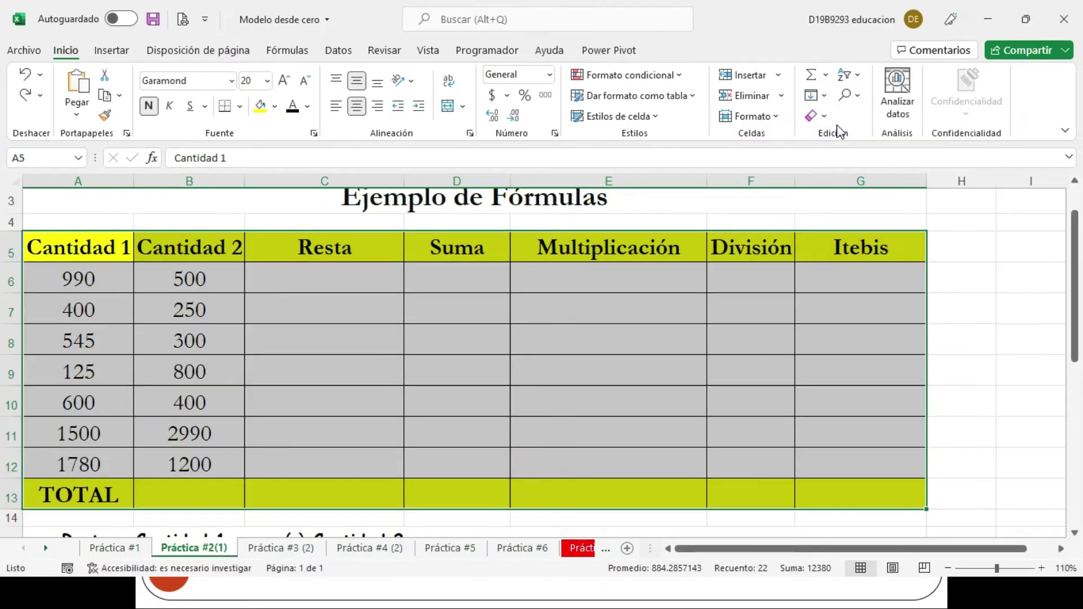
click(816, 116)
click(844, 139)
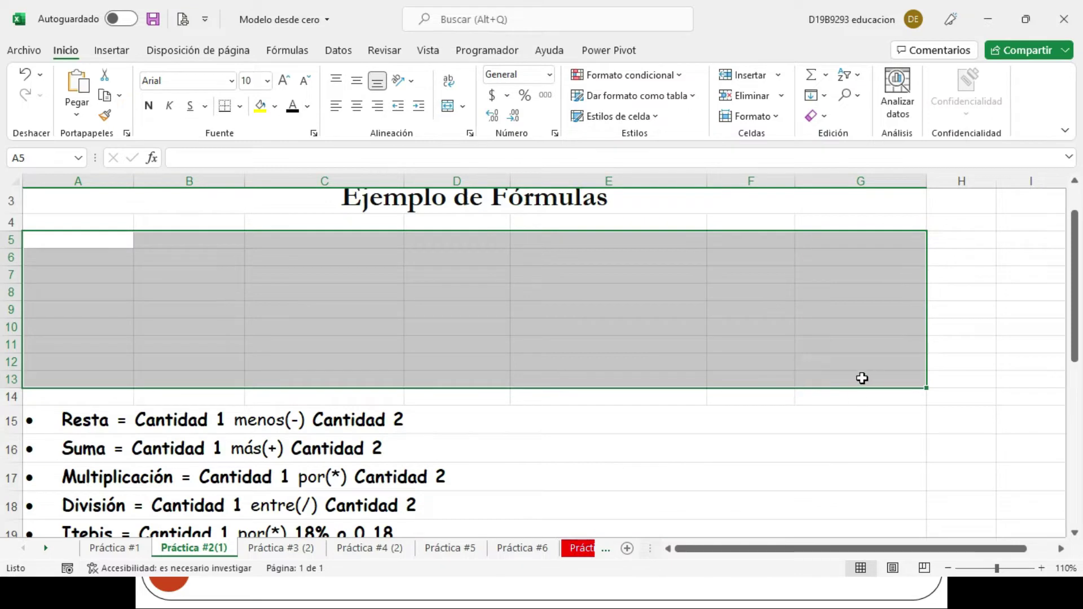
key(ctrl+z)
Step: Try to clear only the formats from the table range A5:G13 with Borrar formatos, and undo it
click(823, 116)
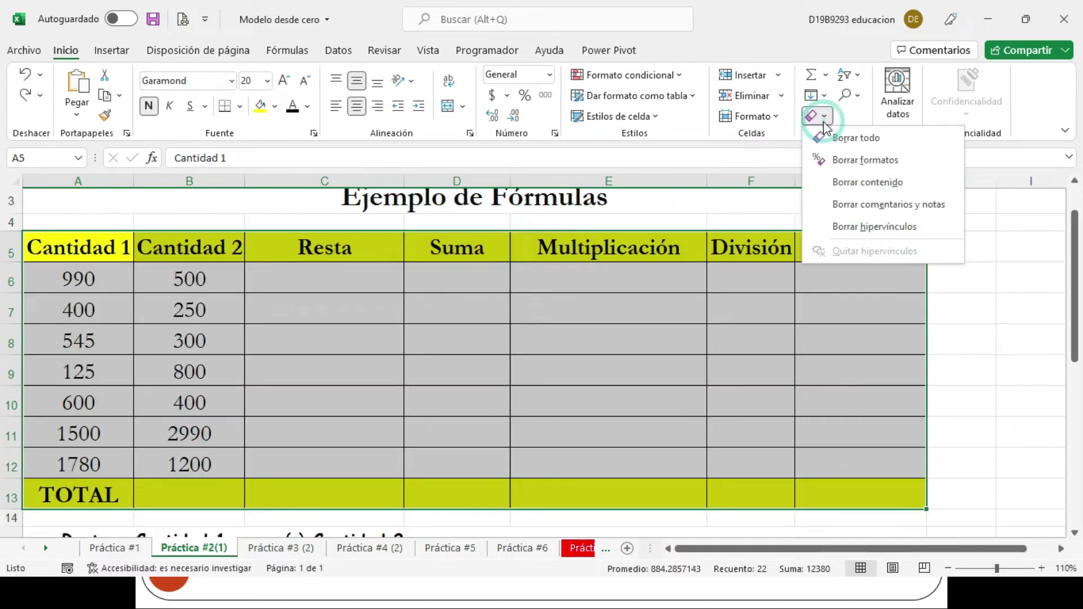
click(841, 162)
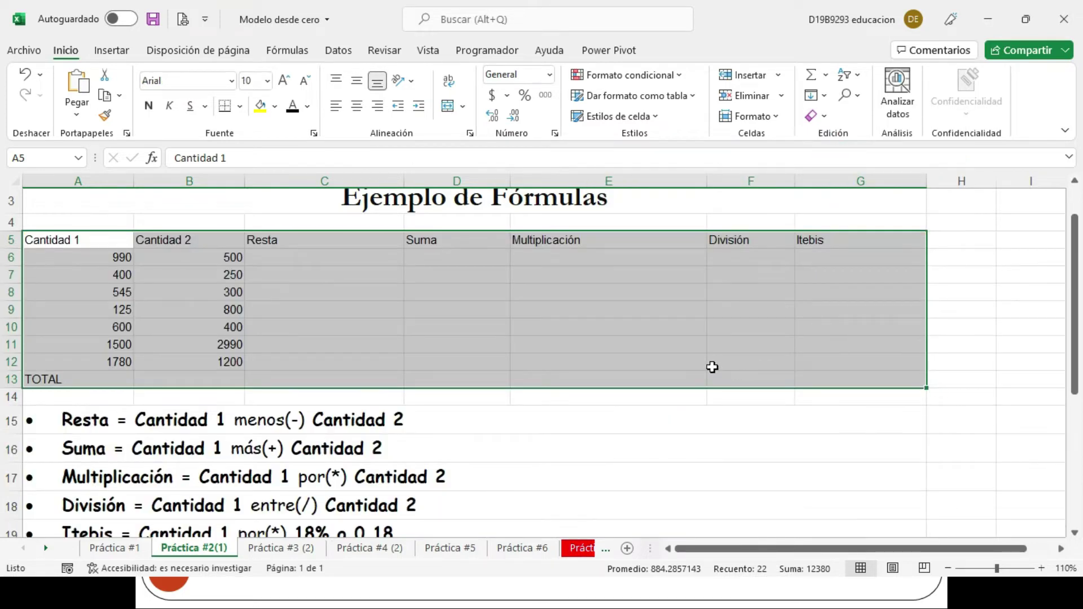
key(ctrl+z)
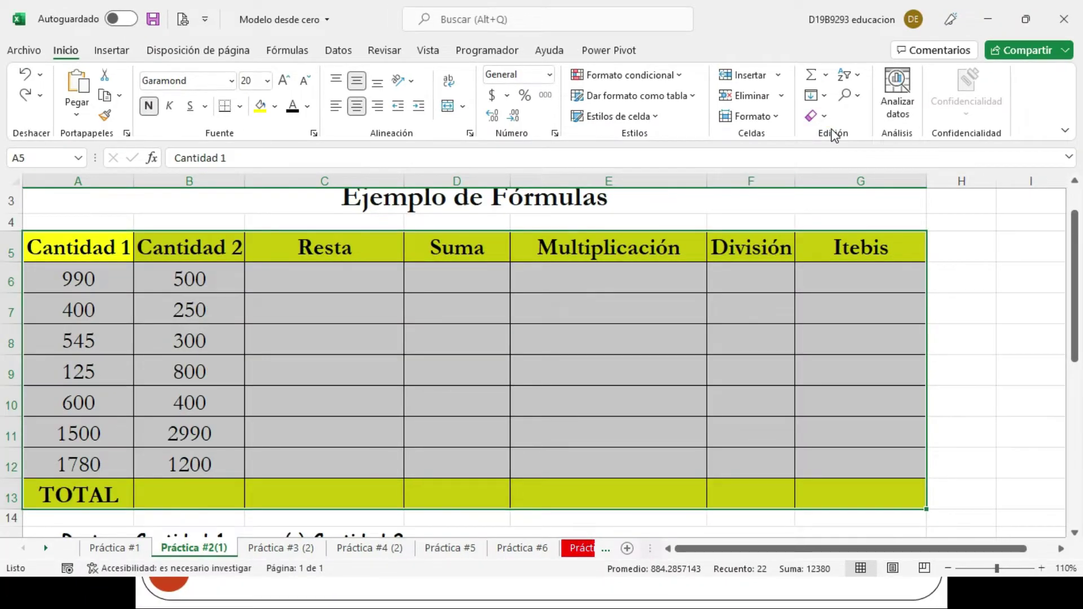
Step: Switch to the slideshow and advance to the "Las Fórmulas" slide about the mathematical operators
key(alt+Tab)
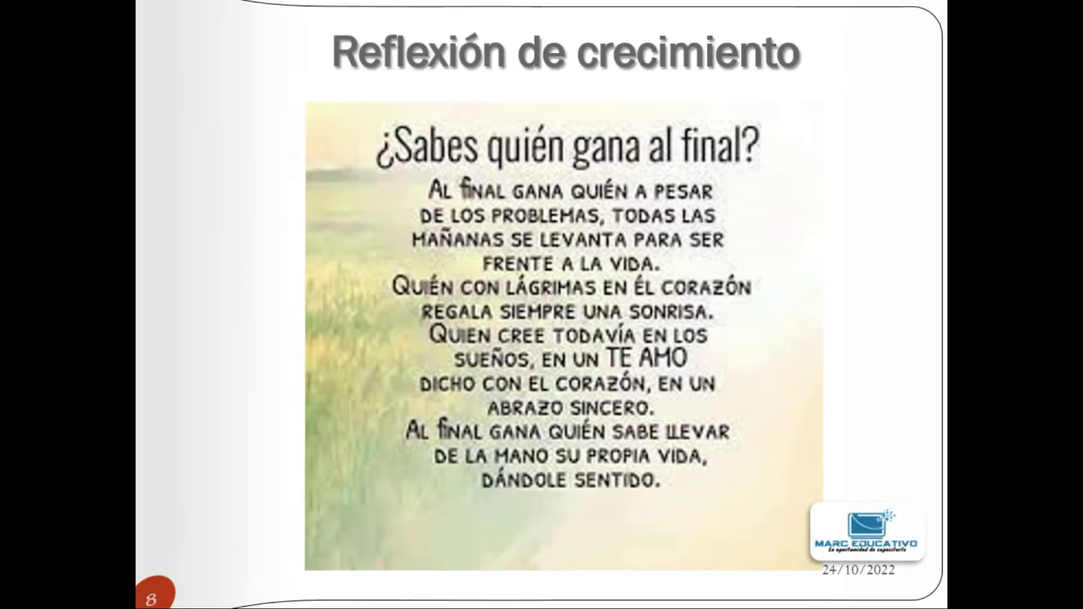
key(Right)
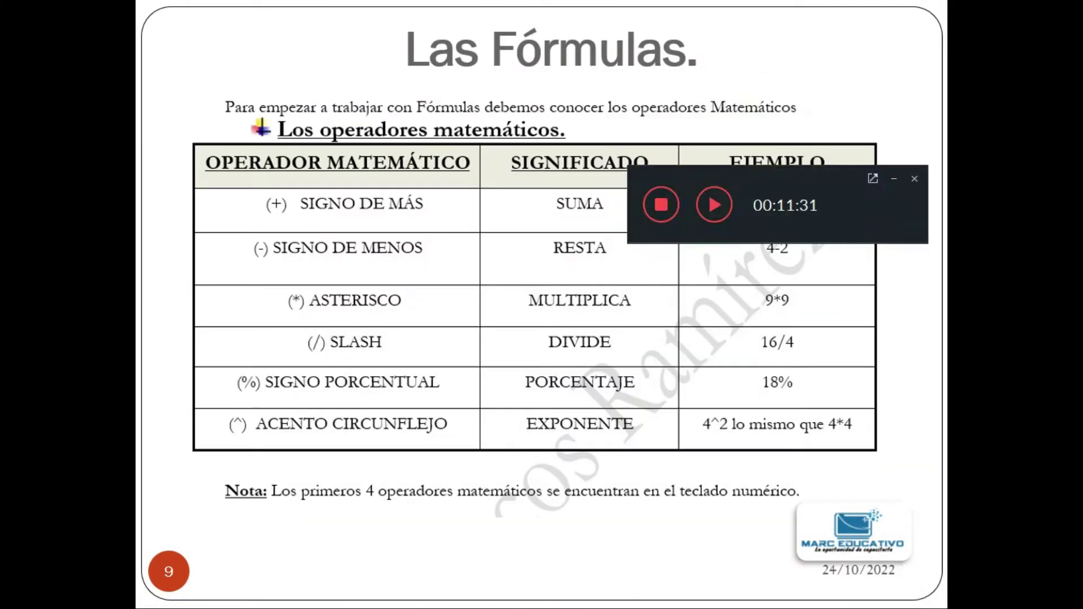
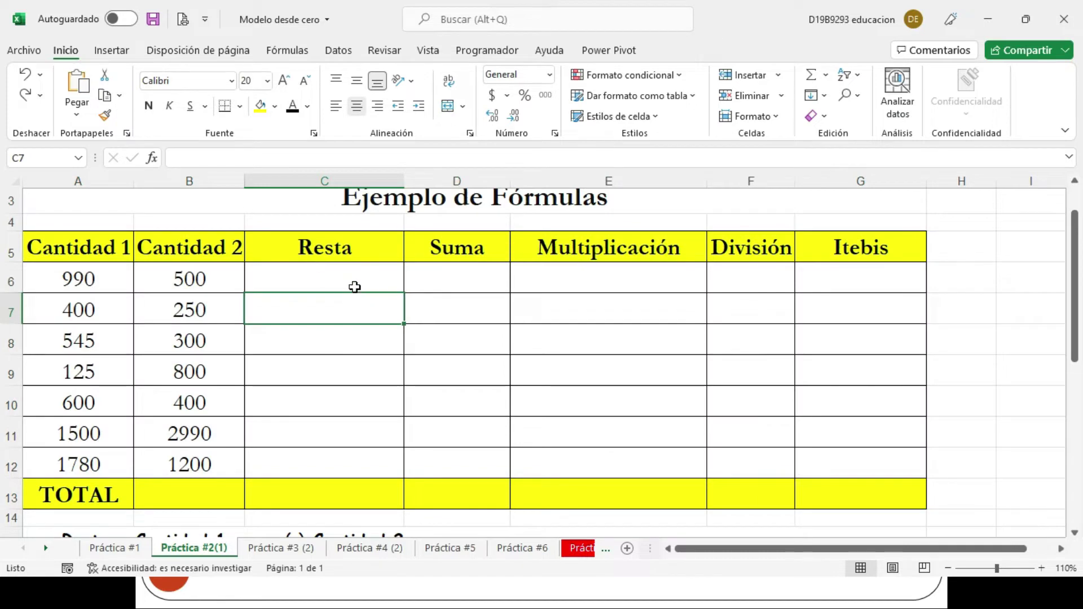
Step: Select cell C6 under Resta, reveal the first formula-creation step on the slideshow, and return to the Excel workbook
click(338, 276)
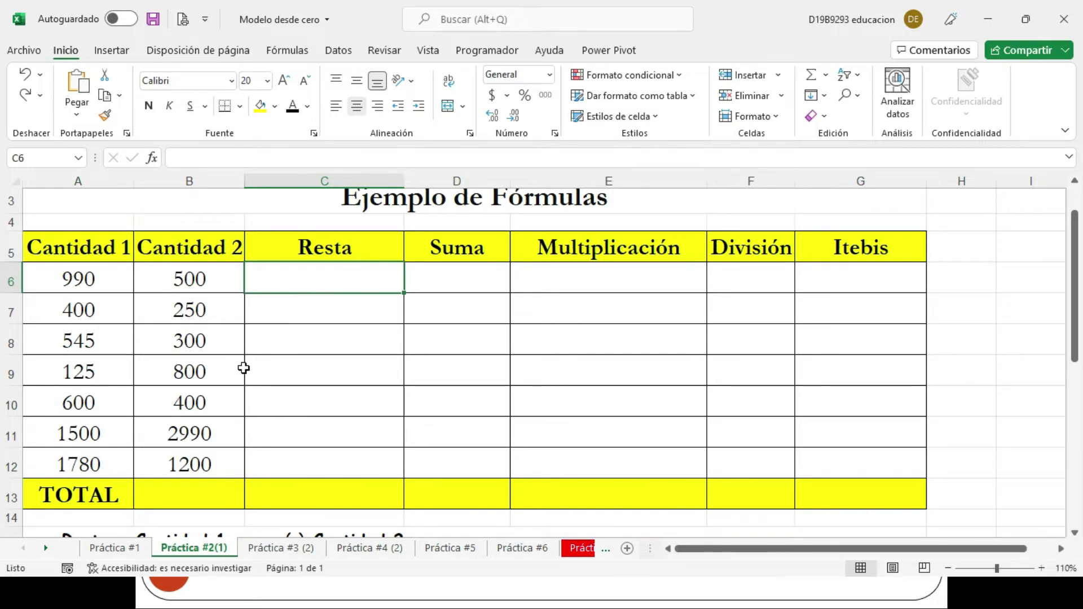
key(alt+Tab)
key(Right)
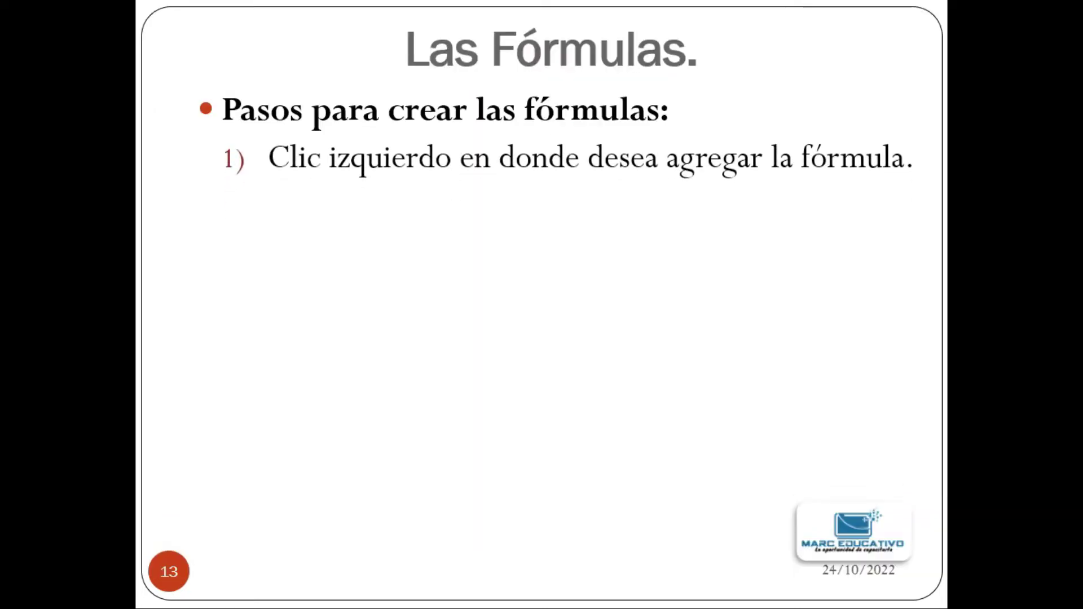
key(alt+Tab)
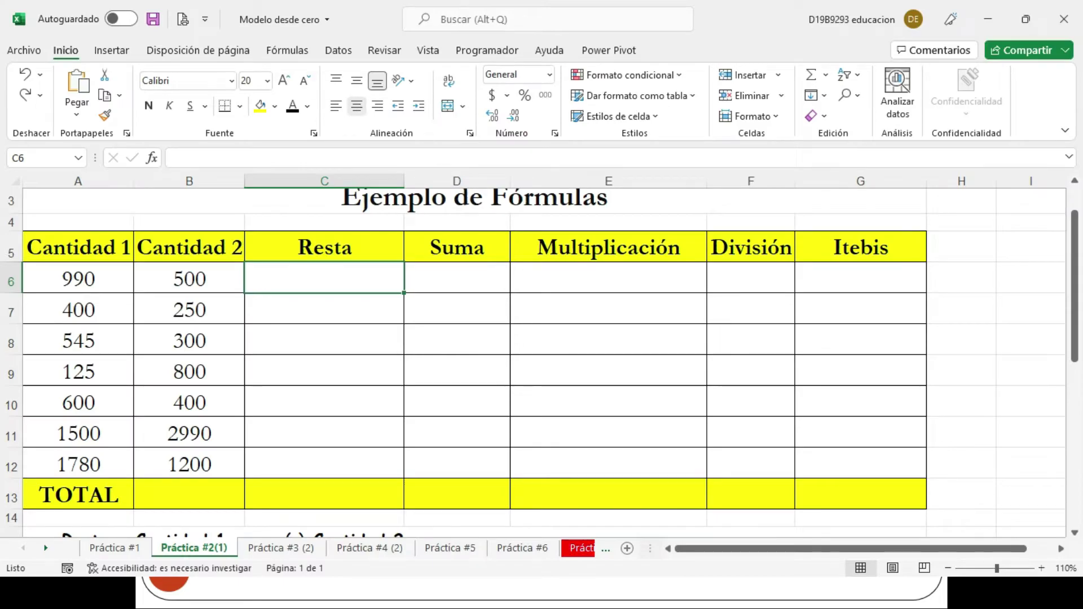
Step: Reveal the second formula-creation step on the slideshow, about the equals or plus sign, and switch back to the Excel workbook
key(ctrl+1)
click(266, 280)
mouse_move(217, 236)
mouse_down()
mouse_move(266, 259)
mouse_move(449, 286)
mouse_move(539, 314)
mouse_up()
key(Escape)
key(alt+Tab)
key(Right)
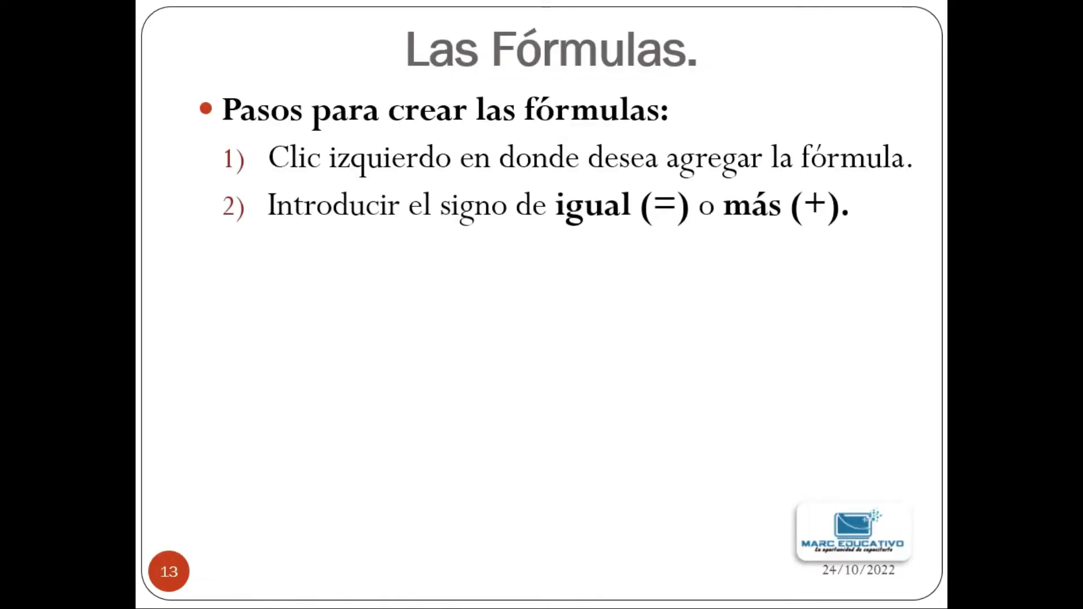
key(alt+Tab)
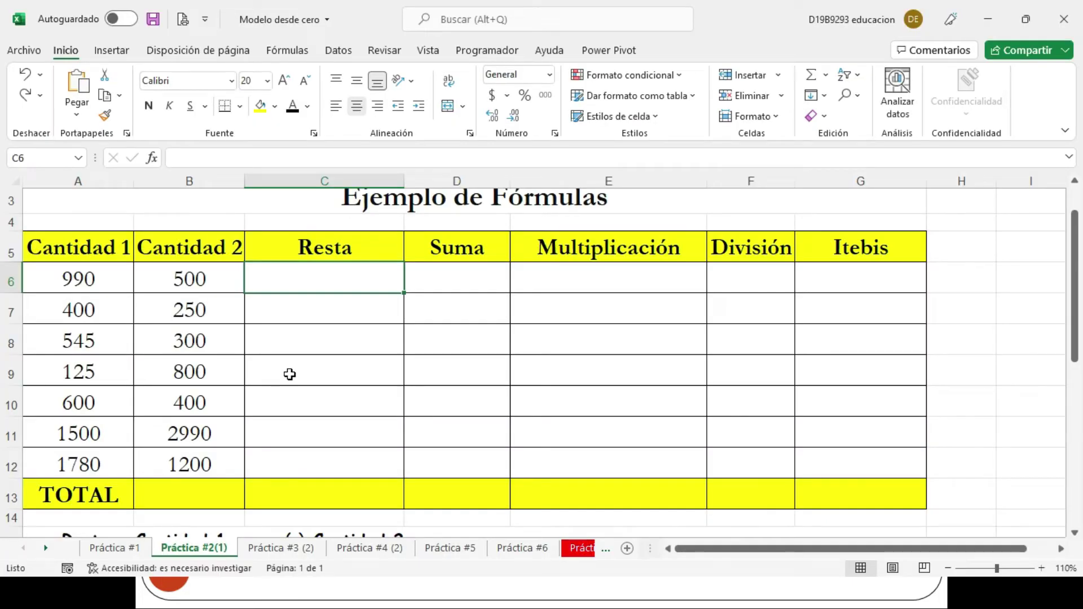
Step: Start a formula in C6 with an equals sign, and check the third formula-creation step on the slideshow before returning to Excel
text(=)
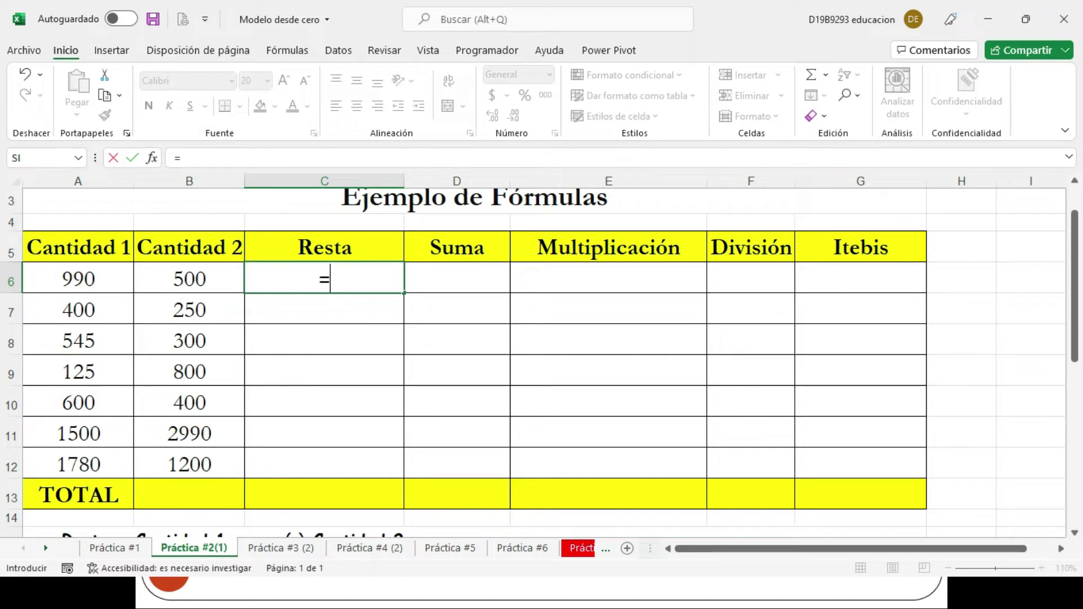
key(alt+Tab)
key(Right)
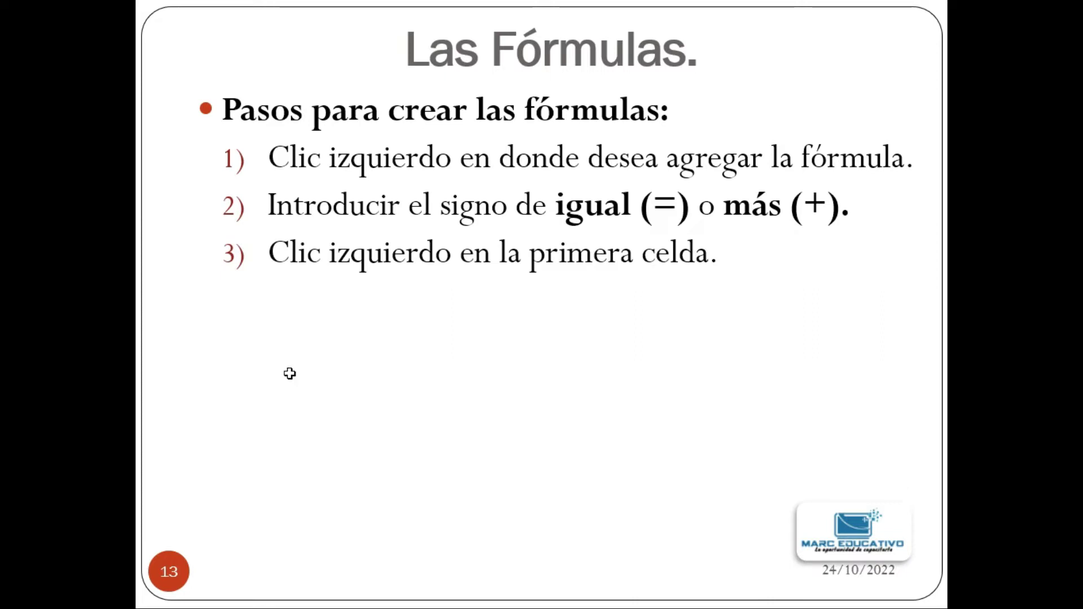
key(alt+Tab)
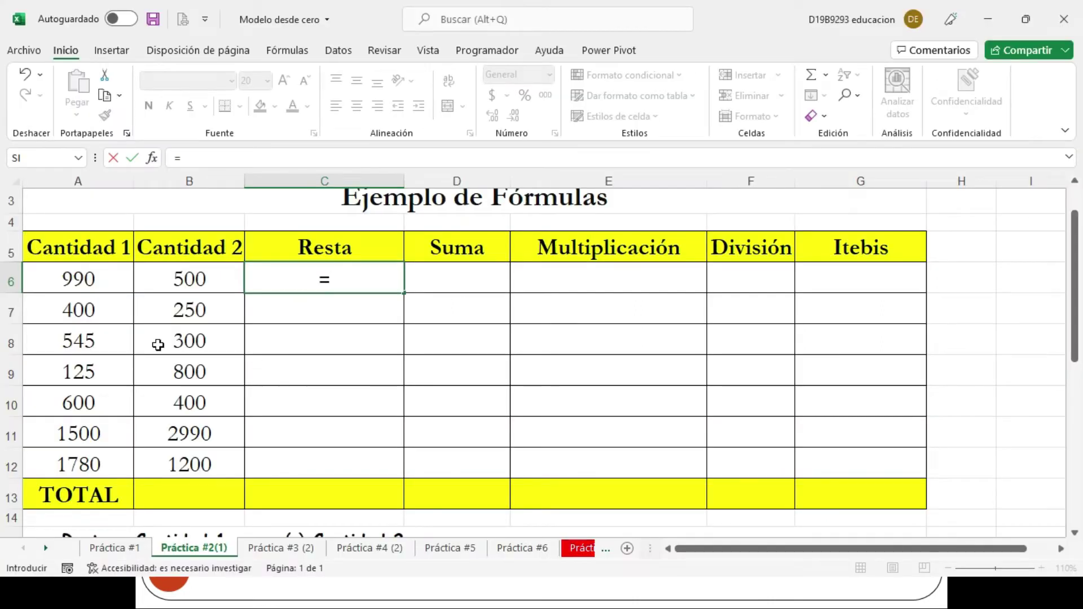
Step: Complete the subtraction formula in C6 as =A6-B6, referencing the Cantidad 1 and Cantidad 2 cells of row 6
click(73, 278)
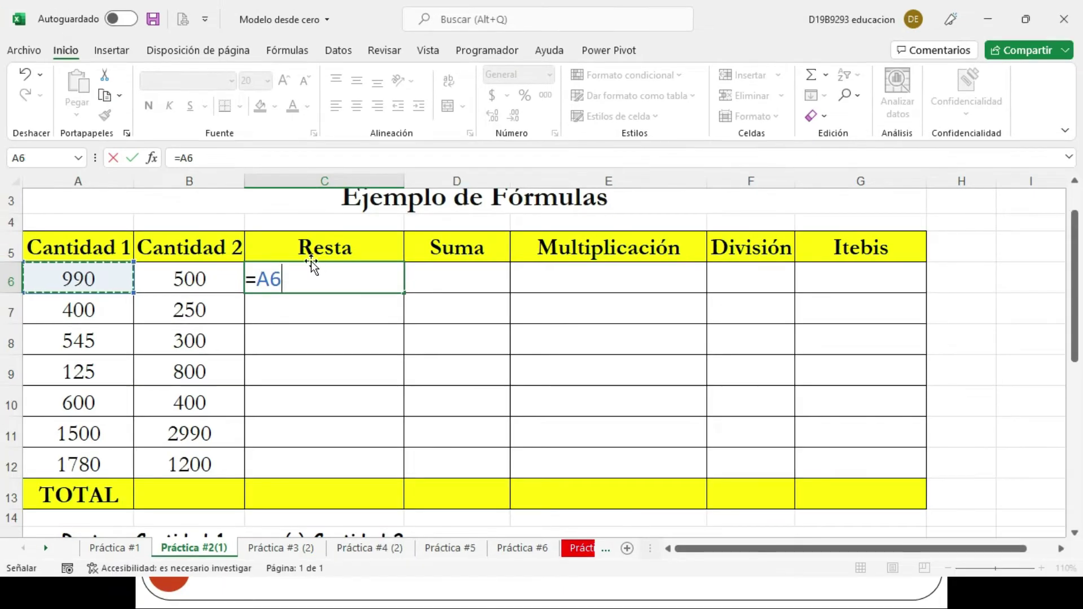
text(-)
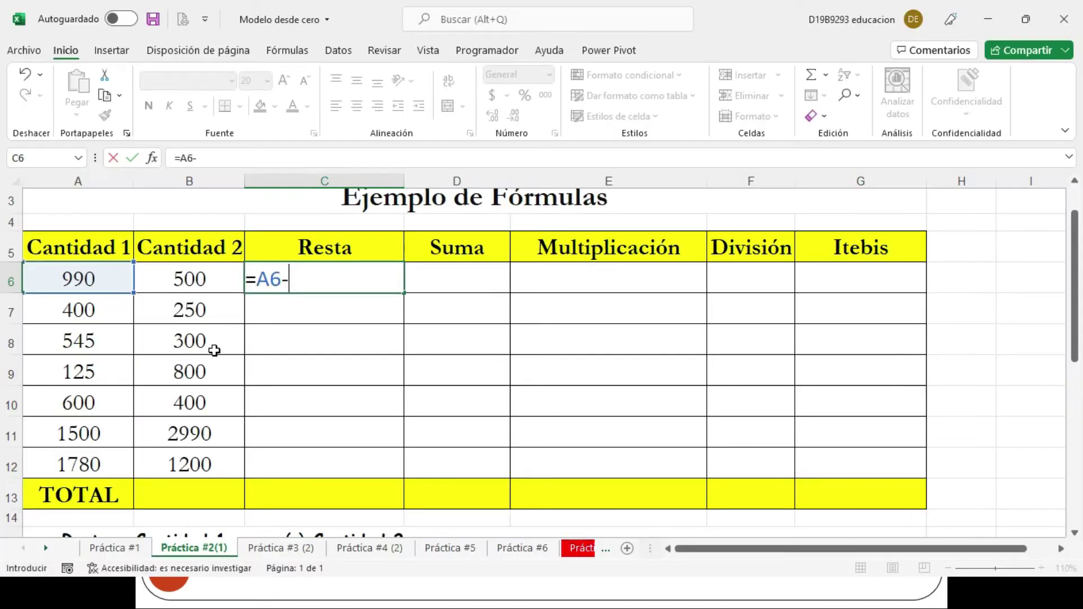
click(181, 285)
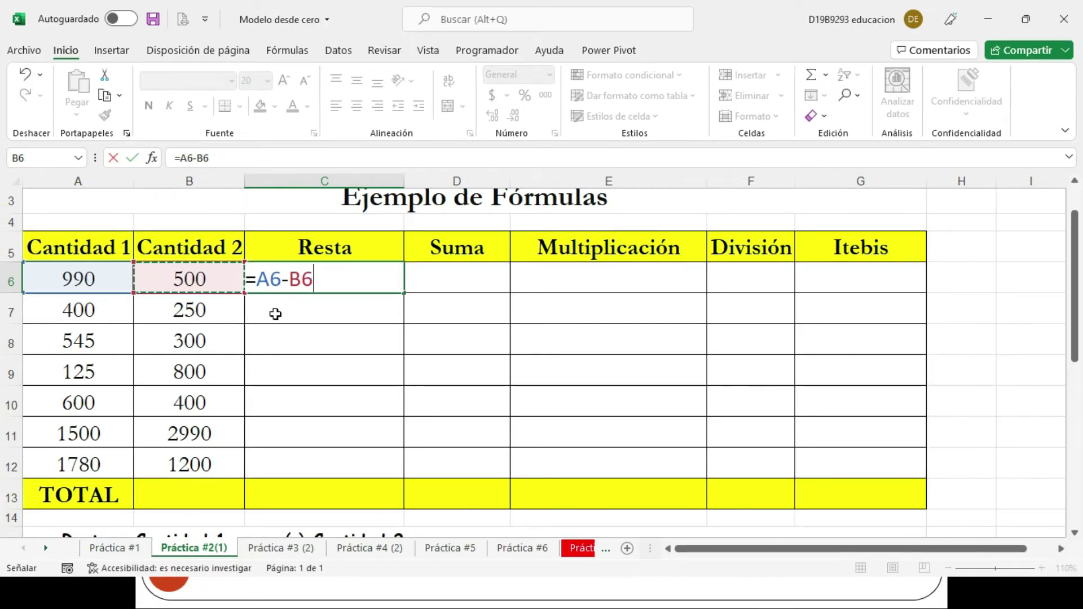
key(Return)
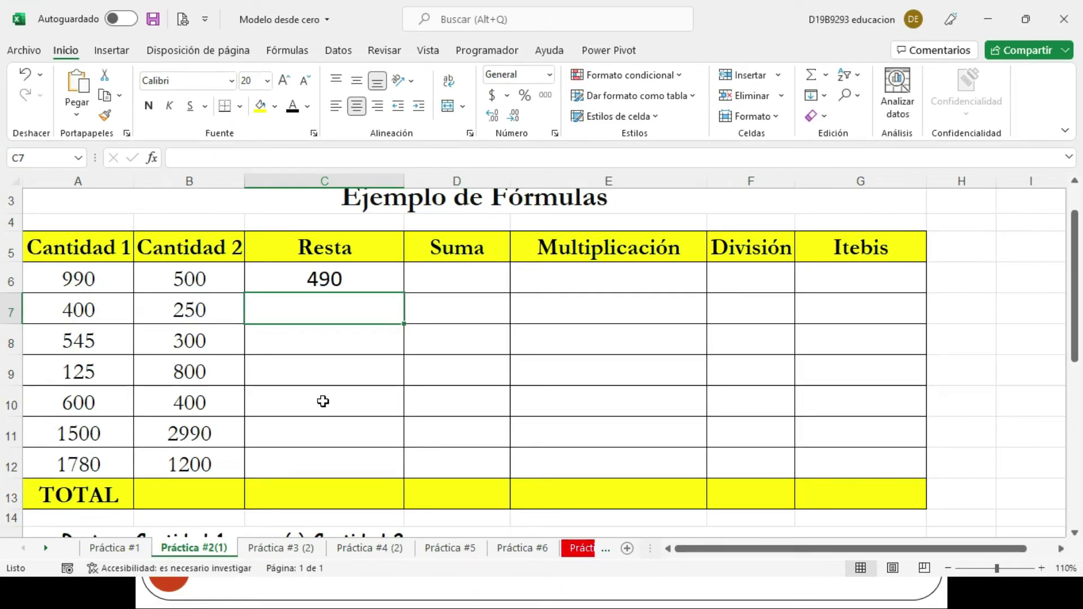
Step: Enter the subtraction formula =A7-B7 in cell C7 of the Resta column
text(=)
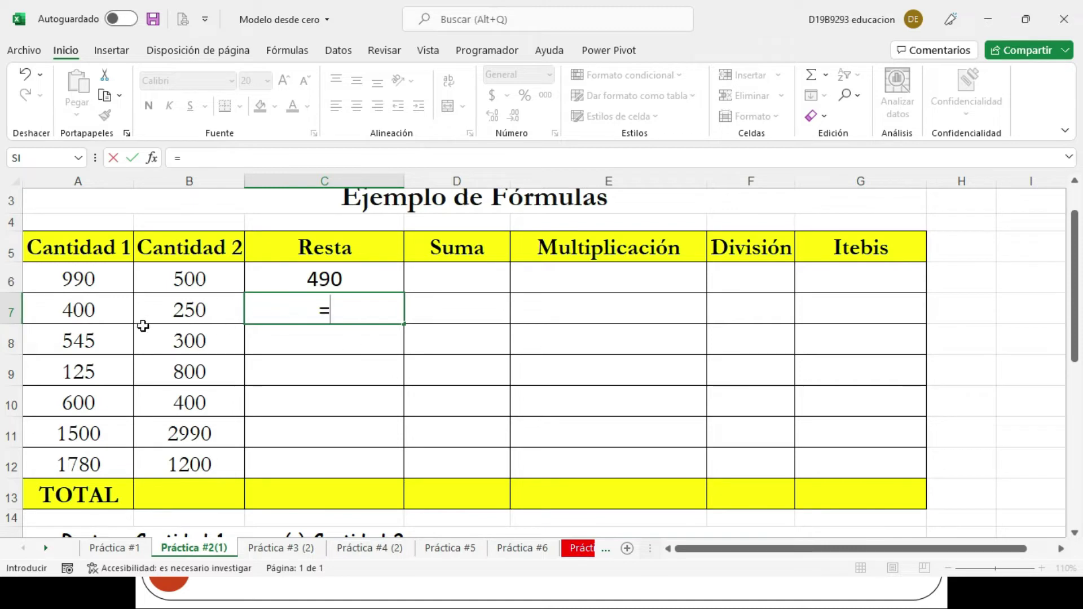
click(68, 308)
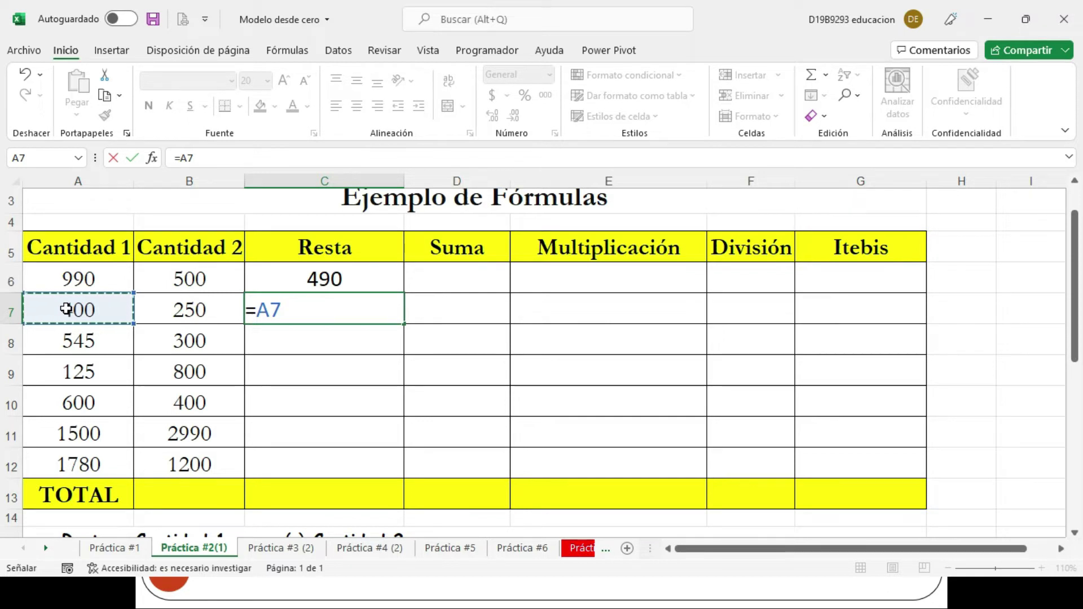
text(-)
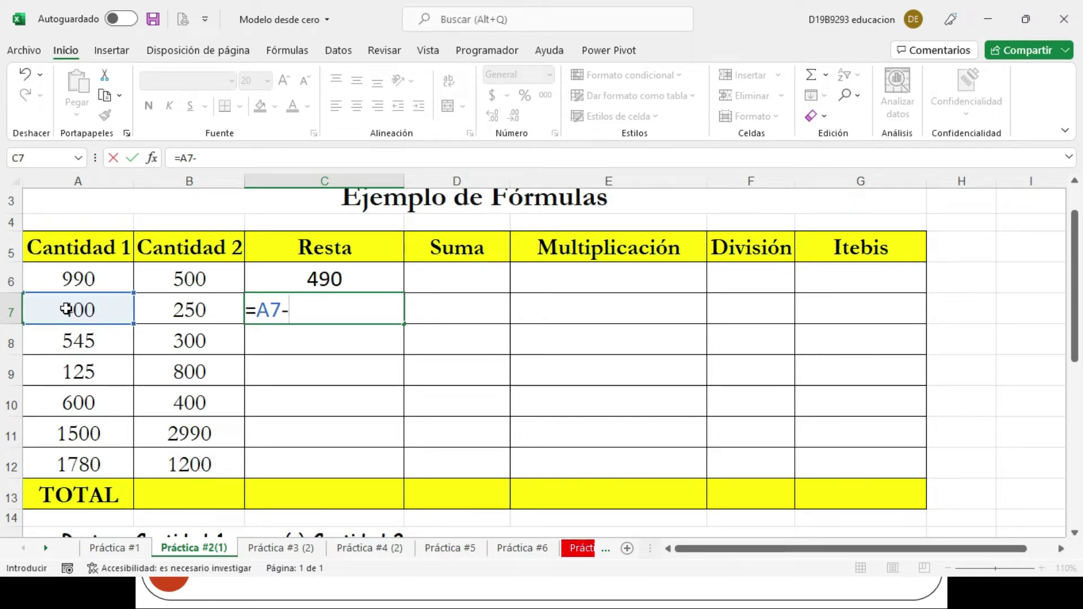
click(191, 305)
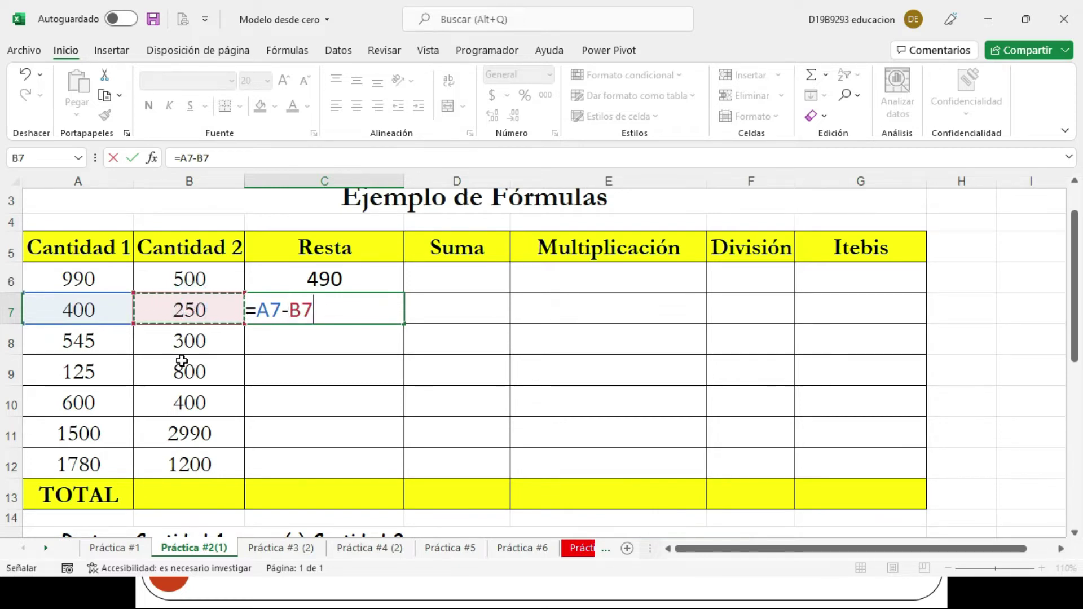
key(Return)
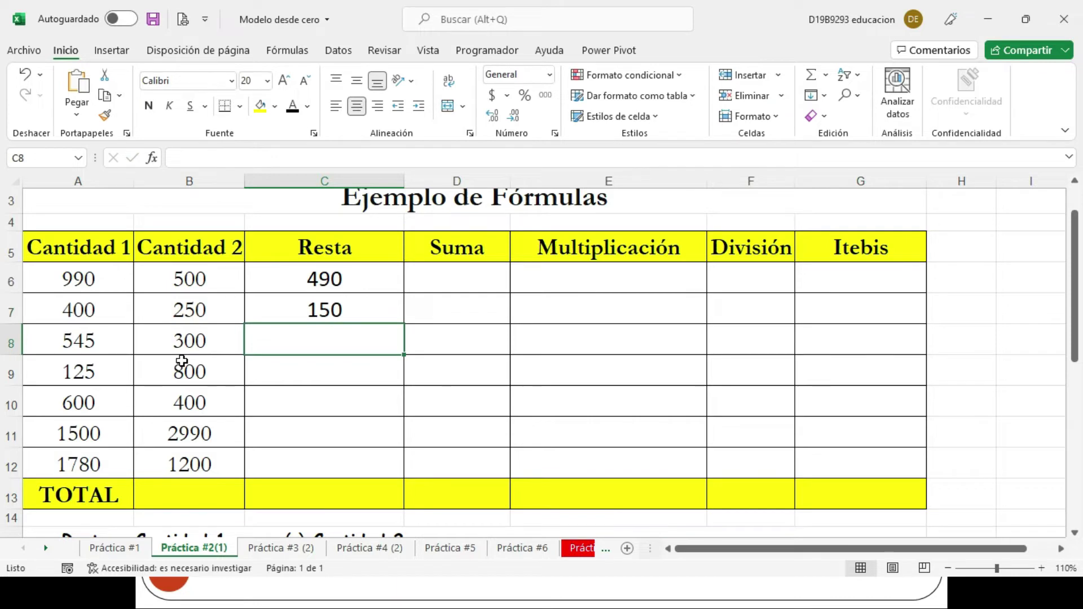
Step: Enter the subtraction formula =A8-B8 in cell C8 of the Resta column
text(=)
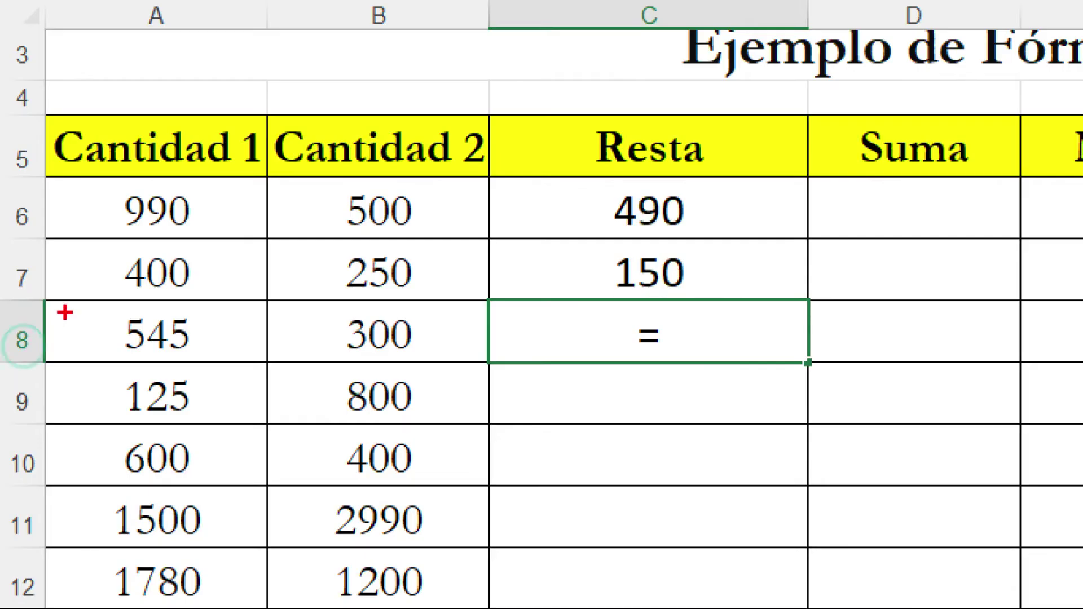
drag(68, 301, 218, 367)
key(Escape)
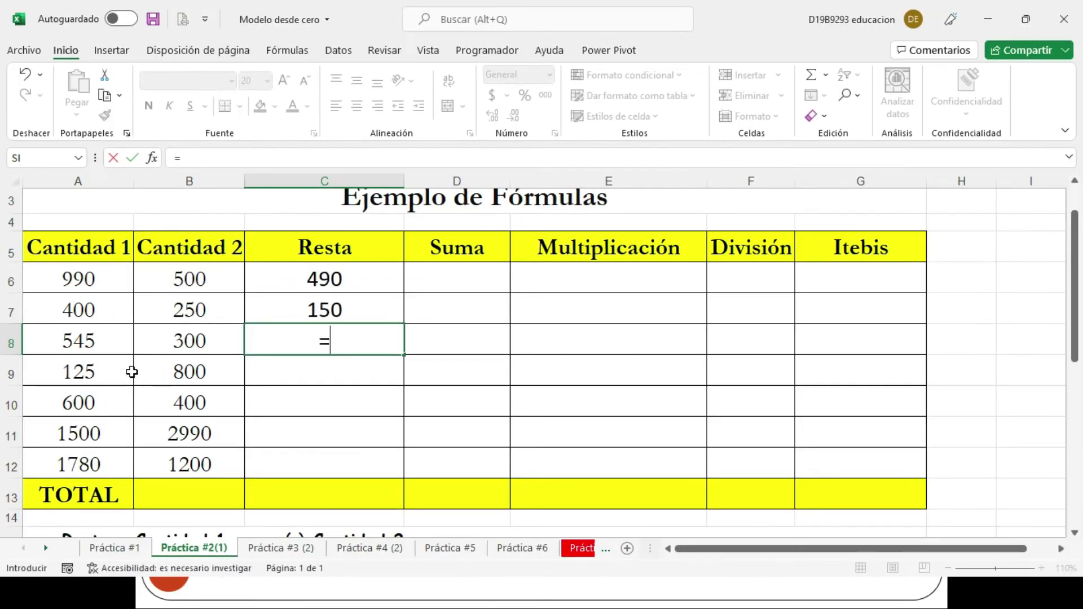
click(85, 339)
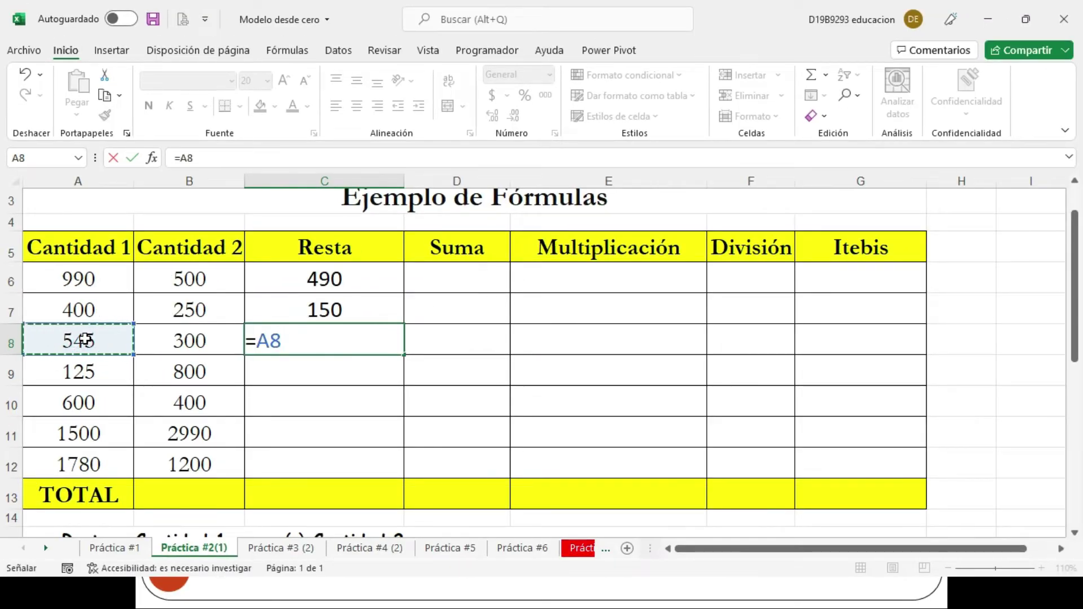
text(-)
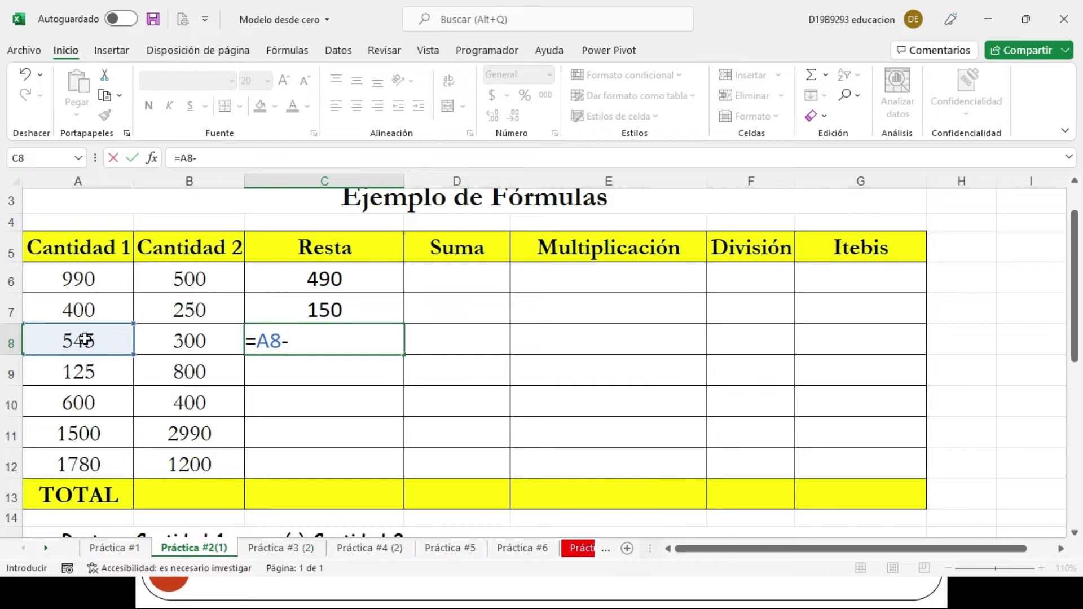
key(ctrl+1)
click(114, 355)
drag(129, 321, 210, 343)
drag(327, 330, 367, 361)
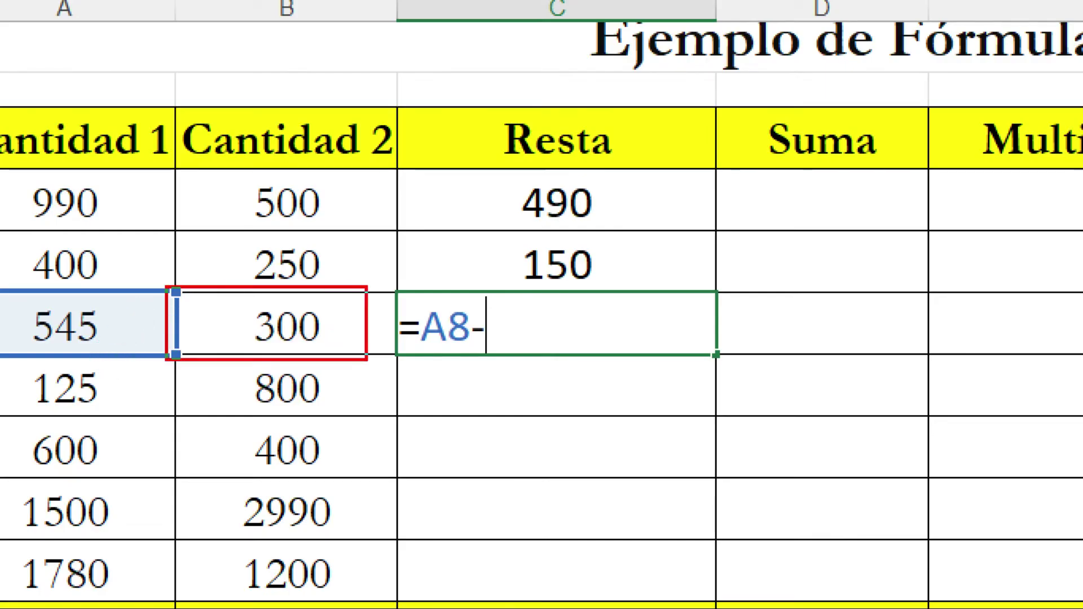
key(Escape)
click(157, 341)
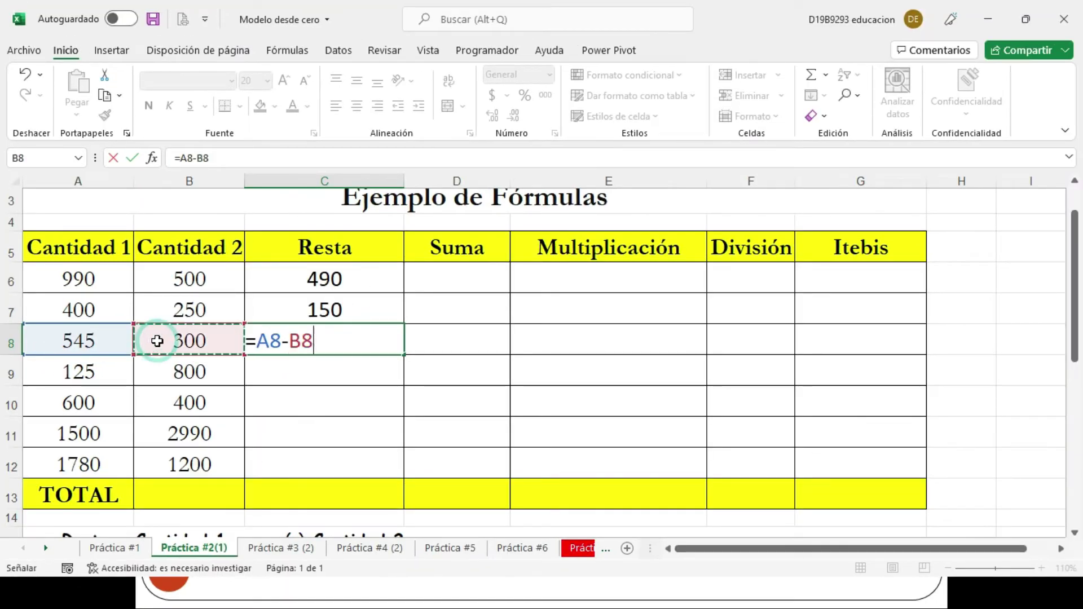
key(ctrl+1)
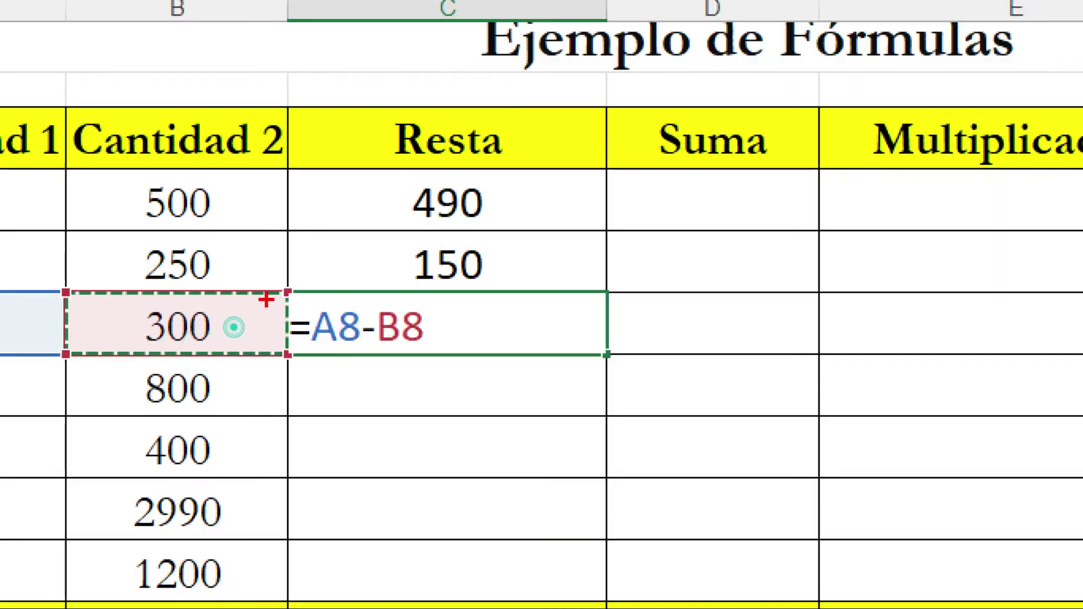
mouse_move(266, 300)
mouse_down()
mouse_move(455, 353)
mouse_move(451, 364)
mouse_up()
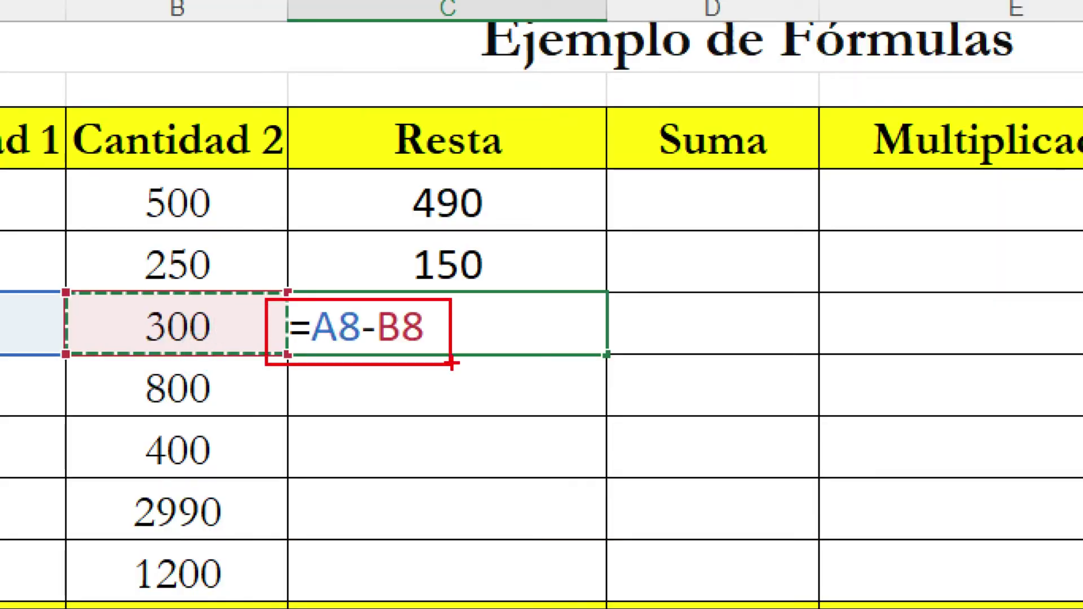
key(Escape)
key(Return)
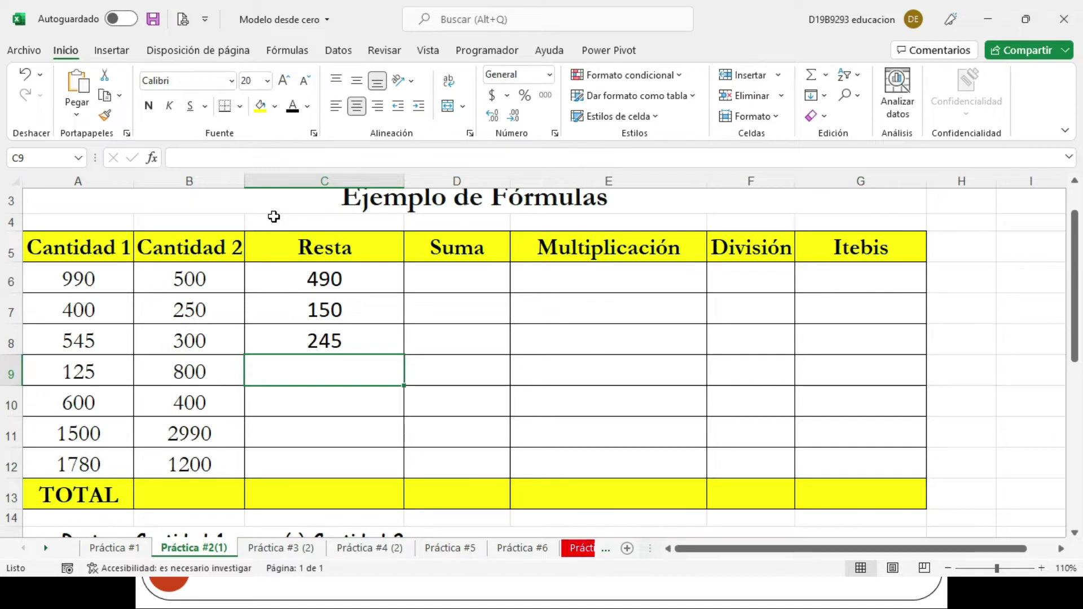
Step: Enter the addition formula =A6+B6 in cell D6 of the Suma column
click(441, 276)
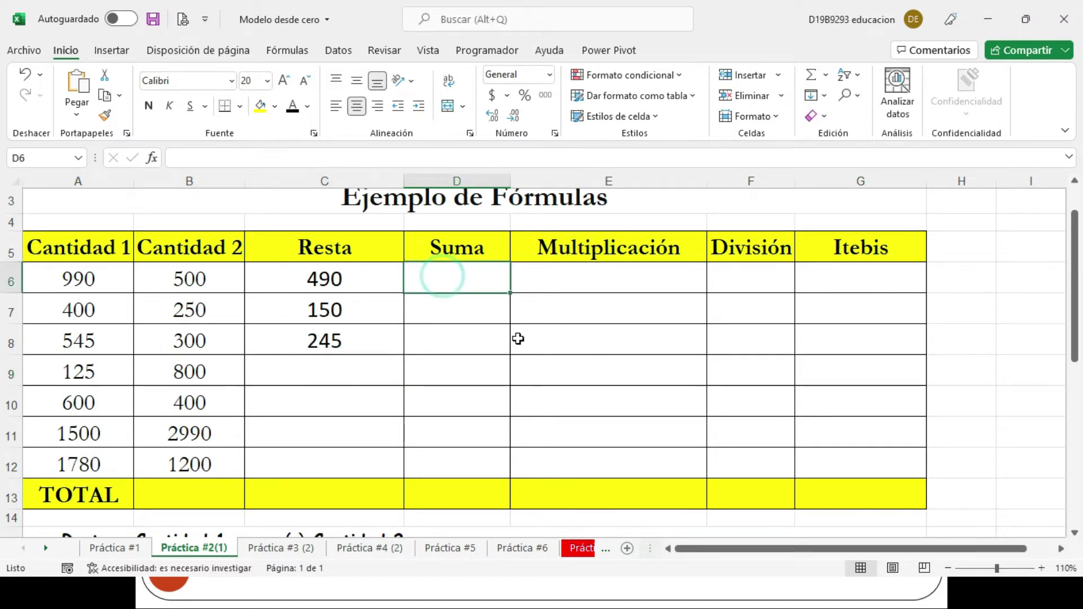
text(=)
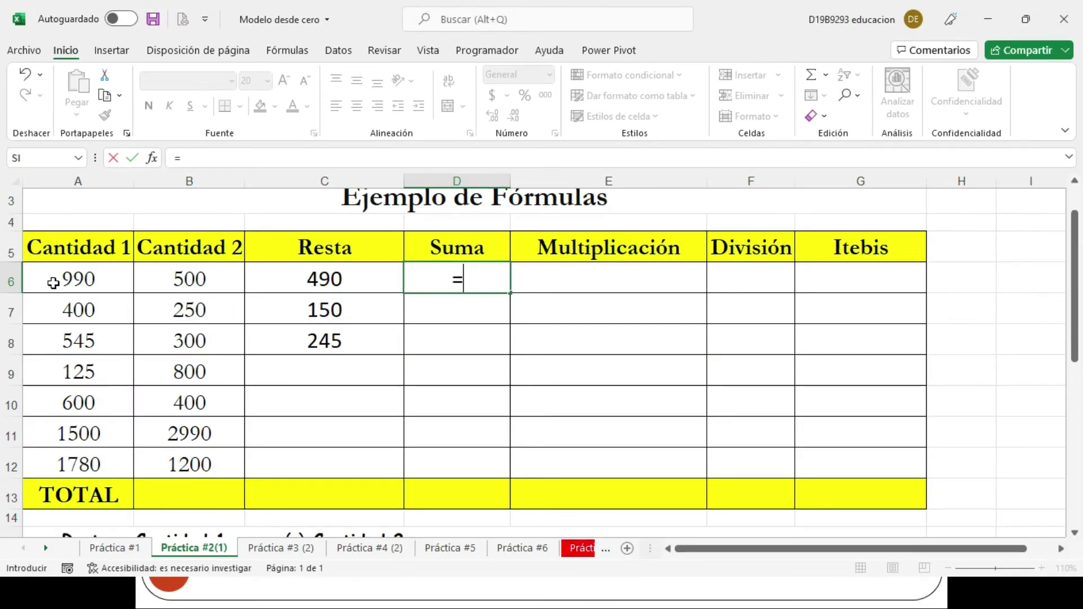
click(61, 279)
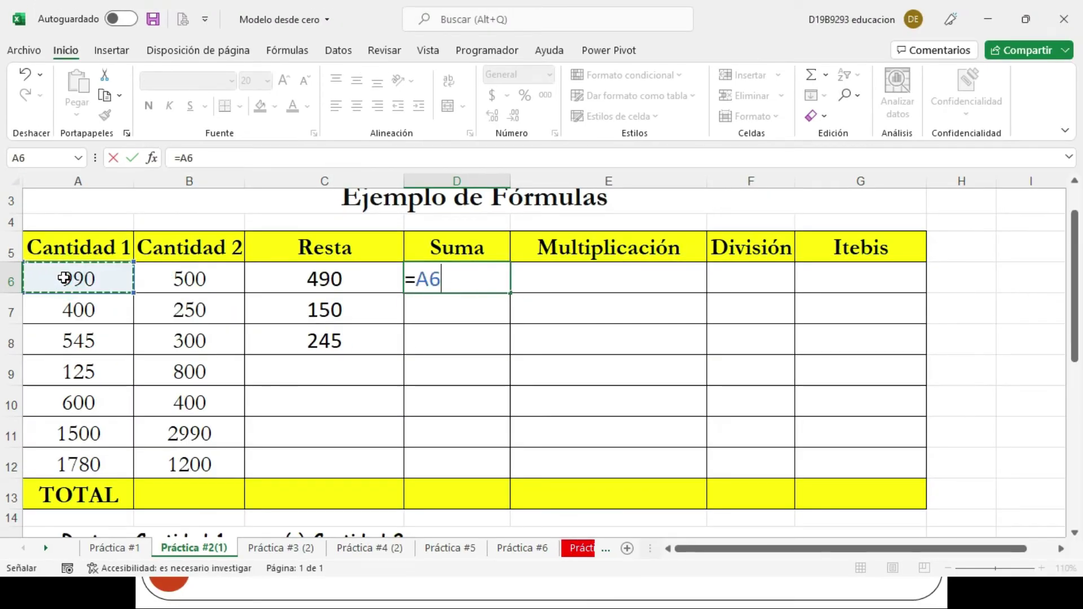
text(+)
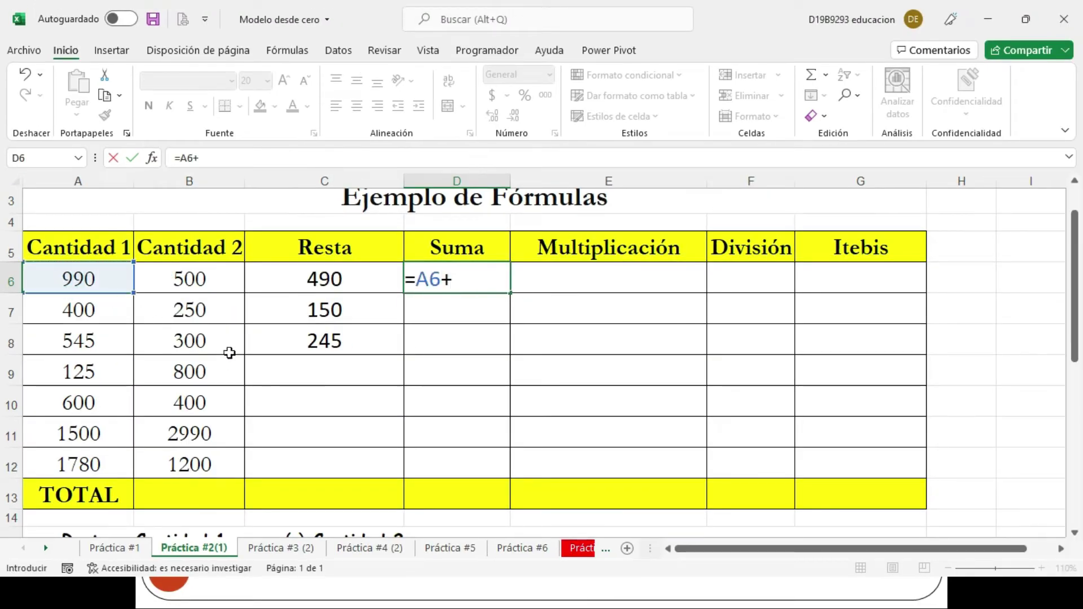
click(195, 282)
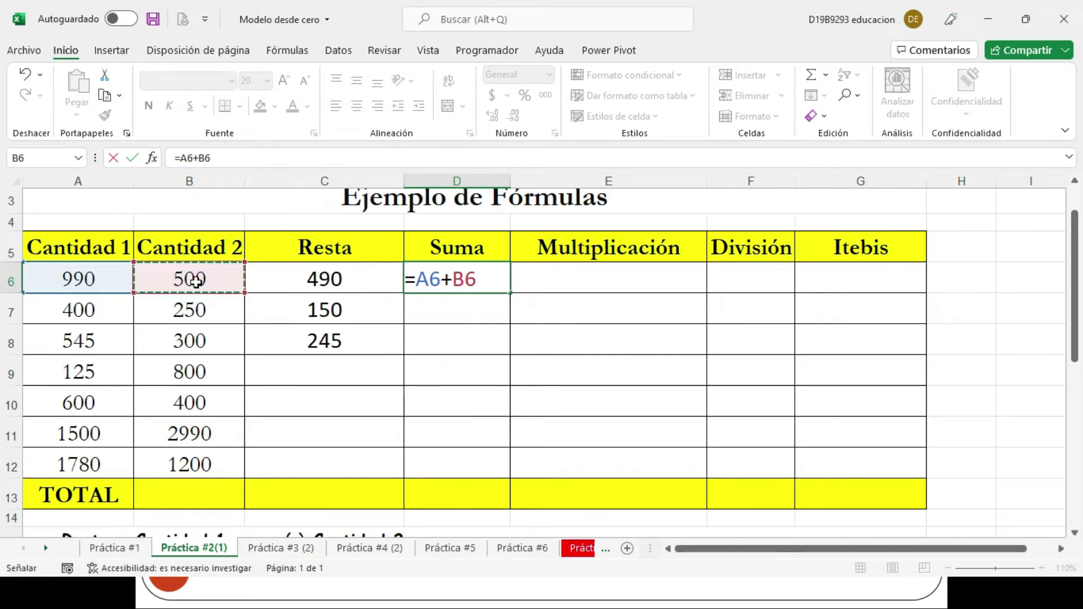
key(Return)
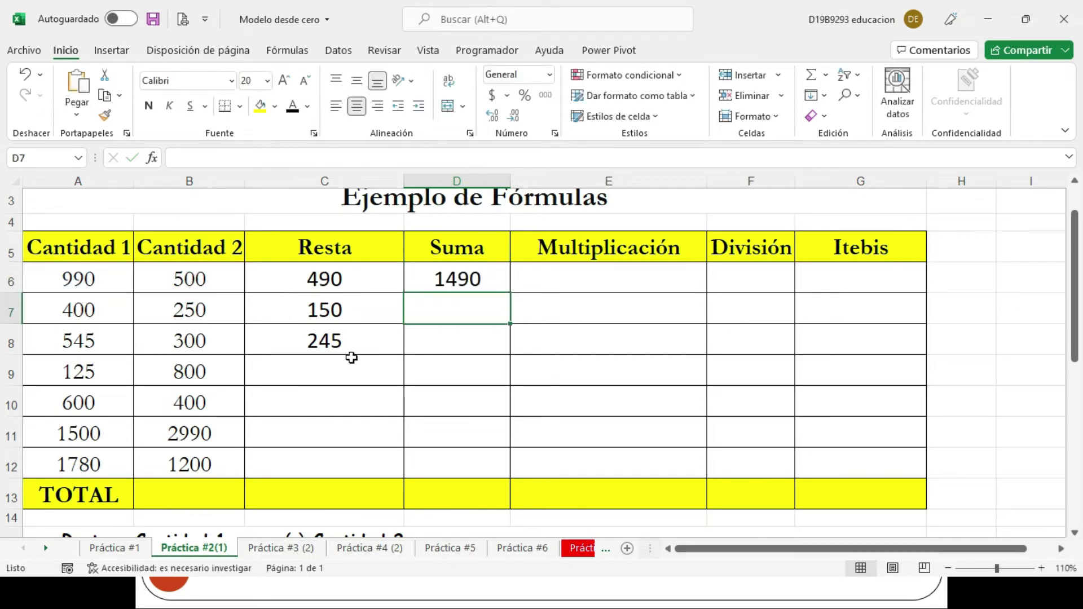
Step: Enter the multiplication formula =A6*B6 in cell E6 of the Multiplicación column
click(596, 274)
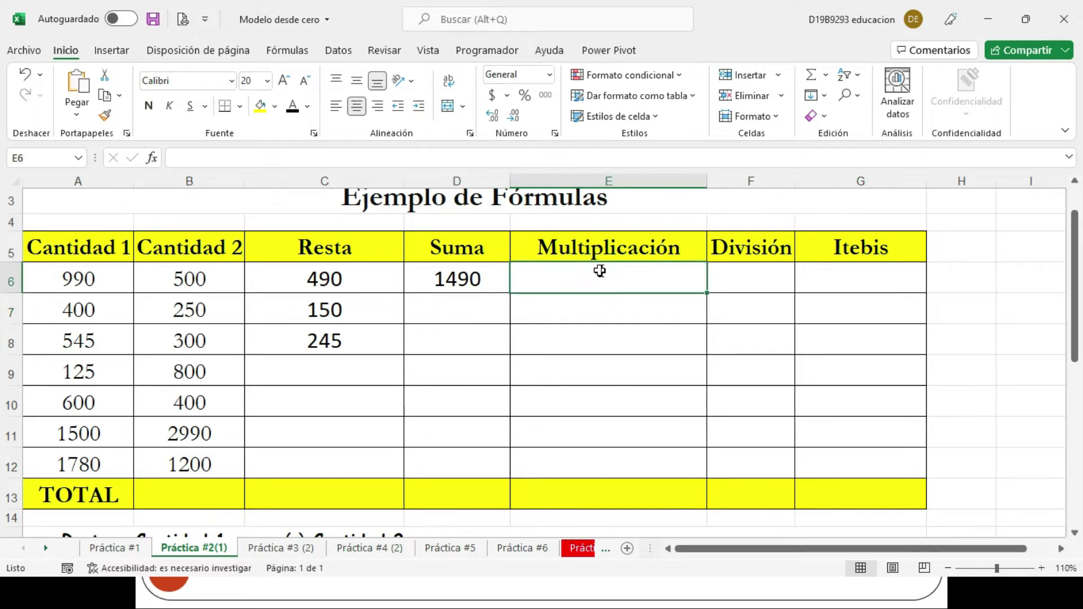
text(=)
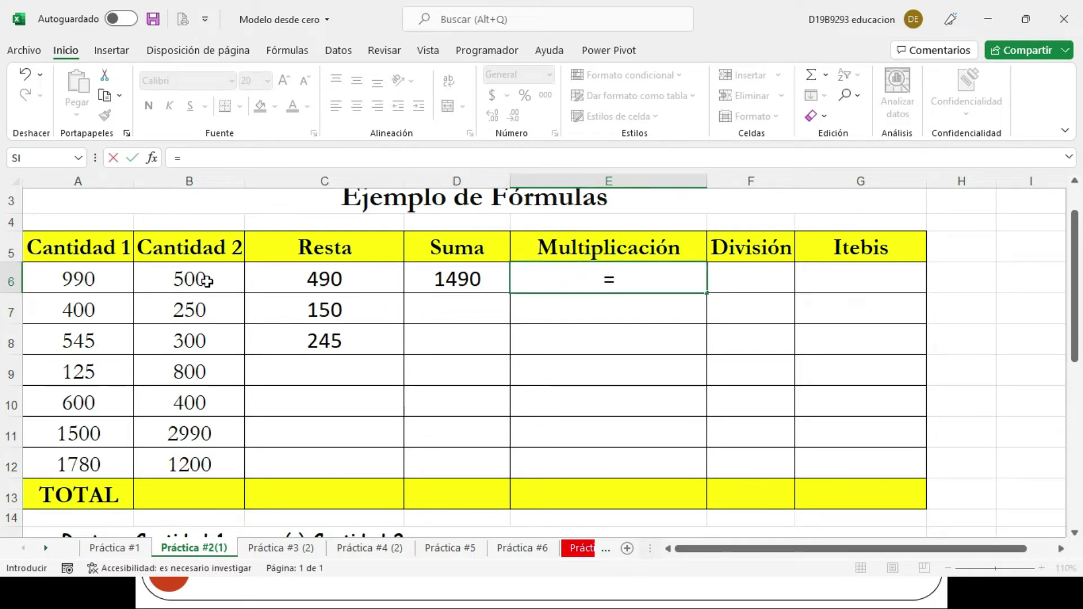
click(91, 276)
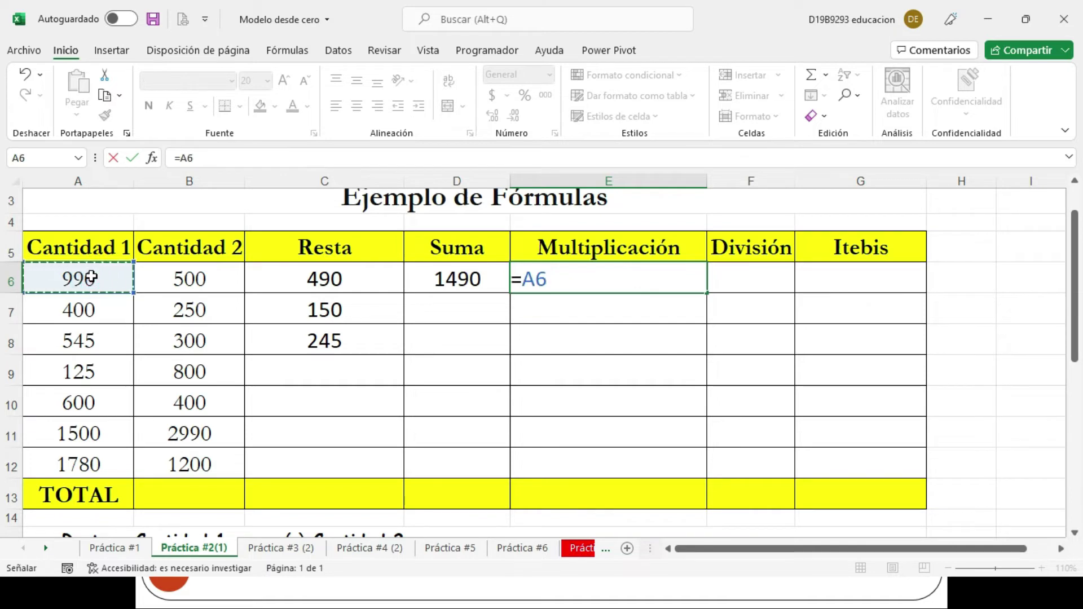
text(*)
click(195, 278)
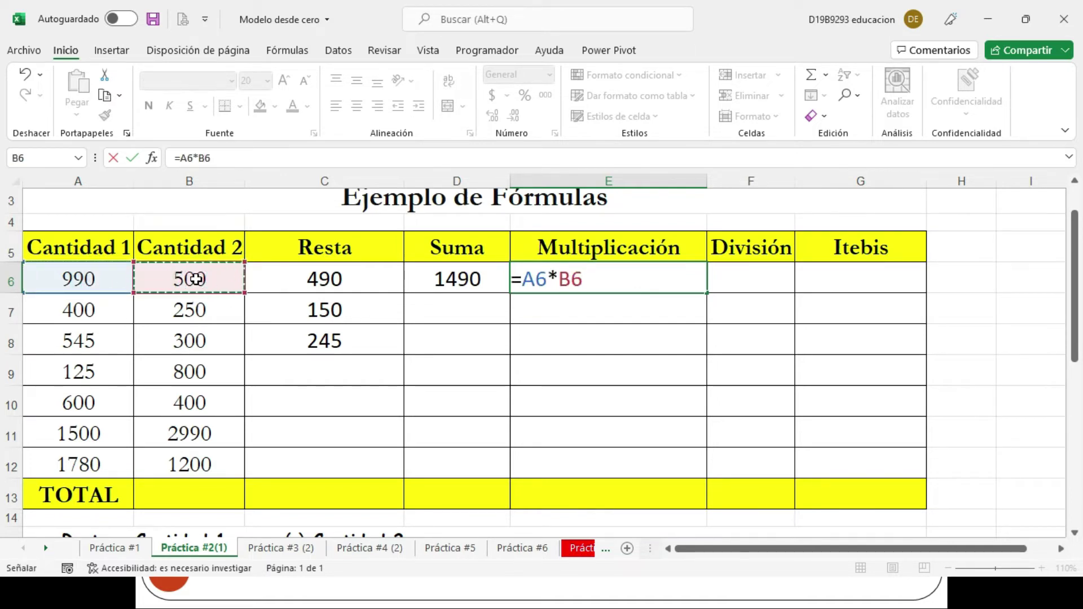
key(Return)
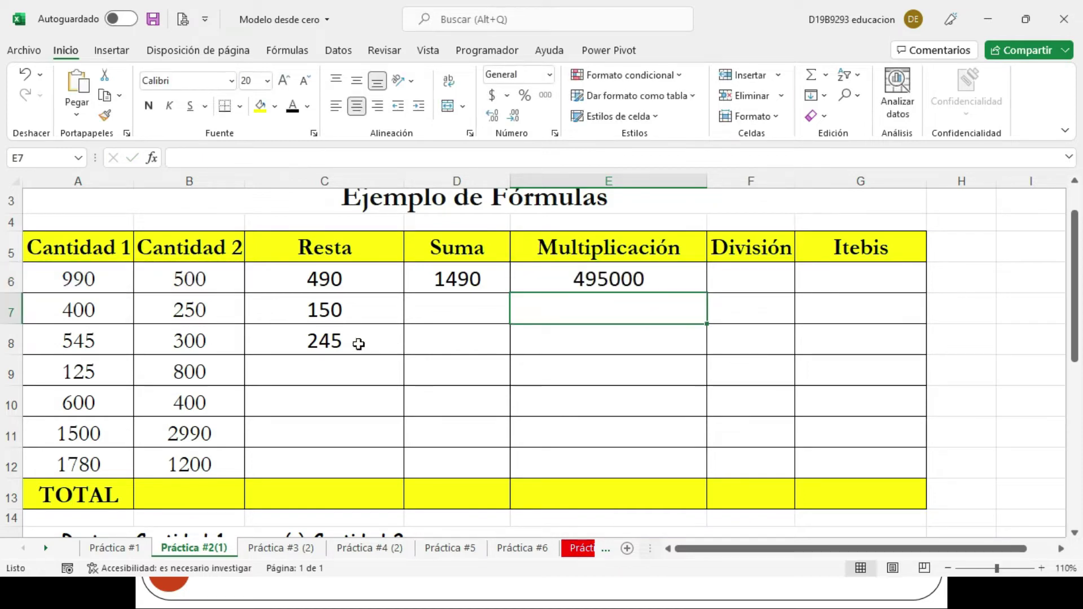
Step: Enter the division formula =A6/B6 in cell F6 of the División column
click(738, 280)
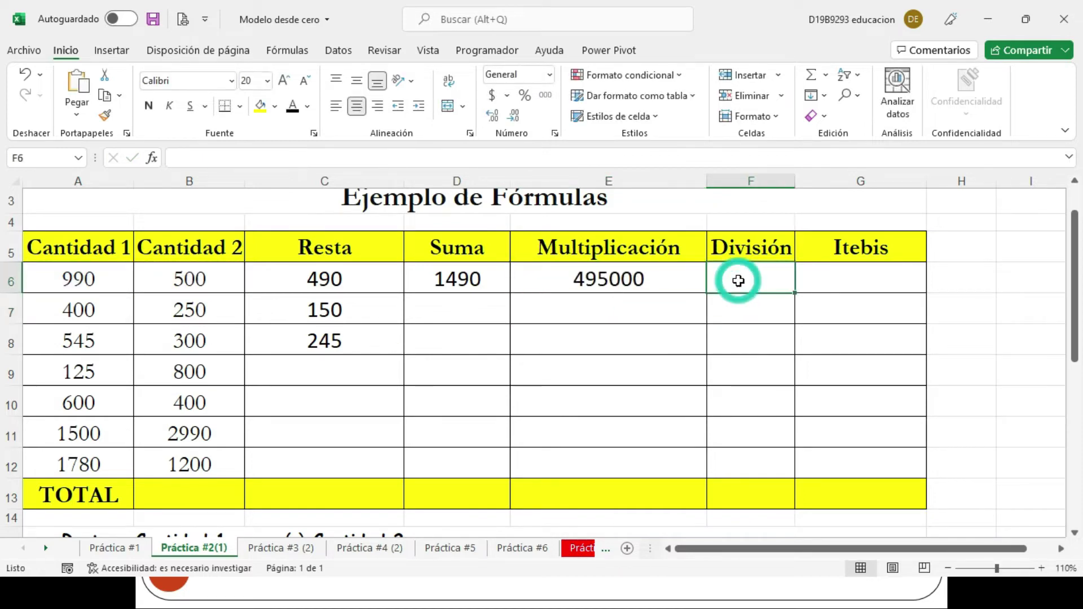
text(=)
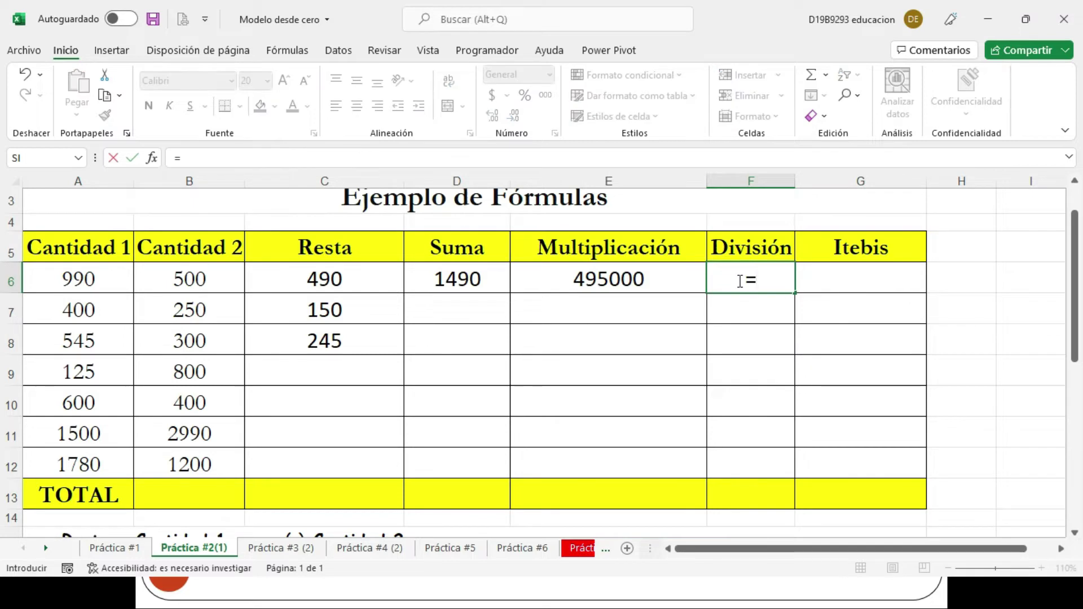
click(91, 280)
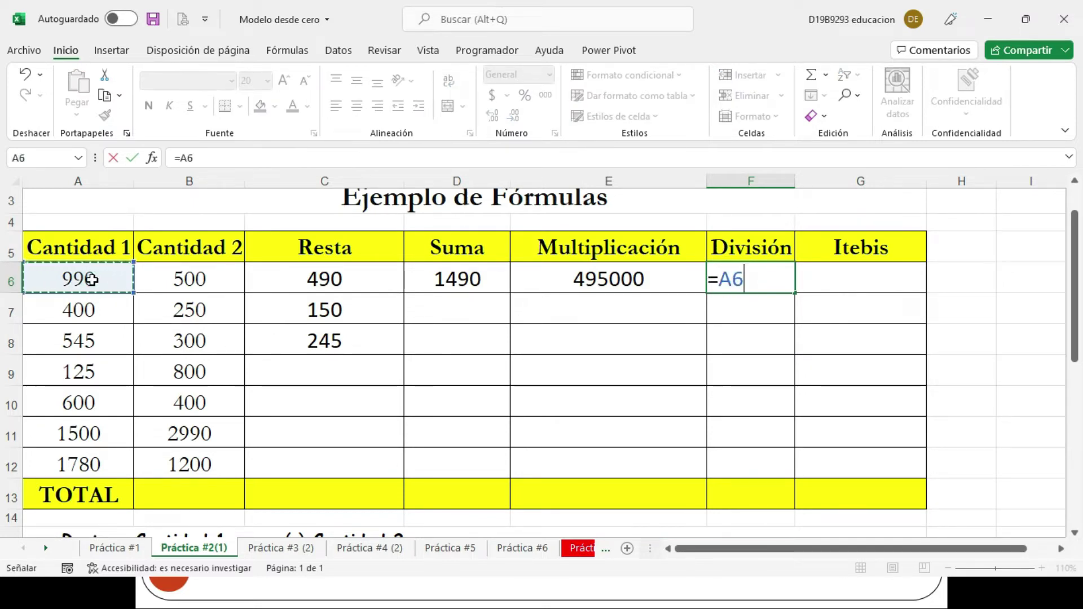
text(/)
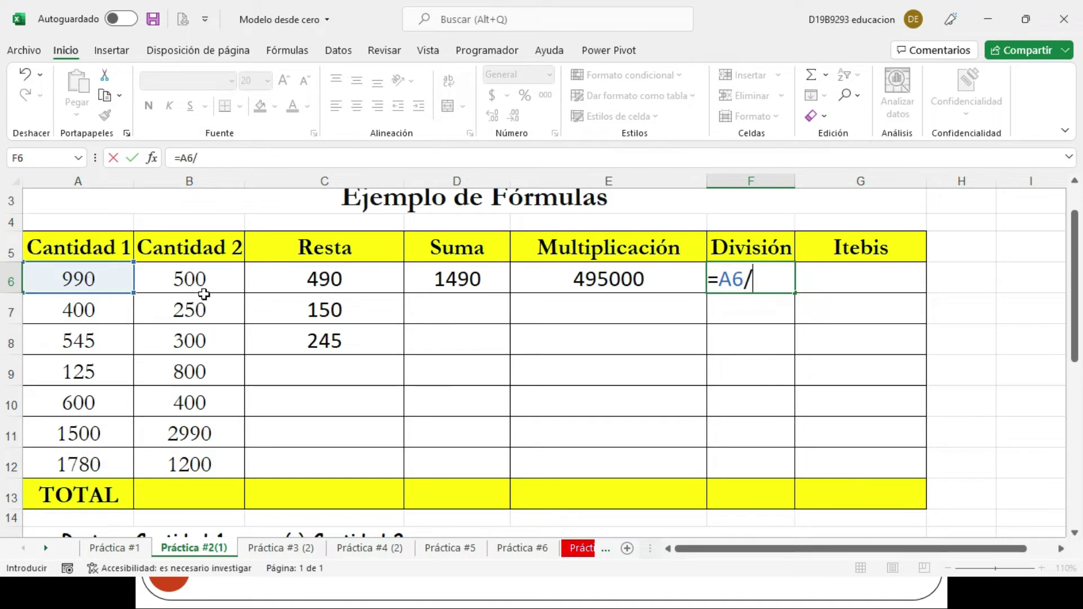
click(190, 278)
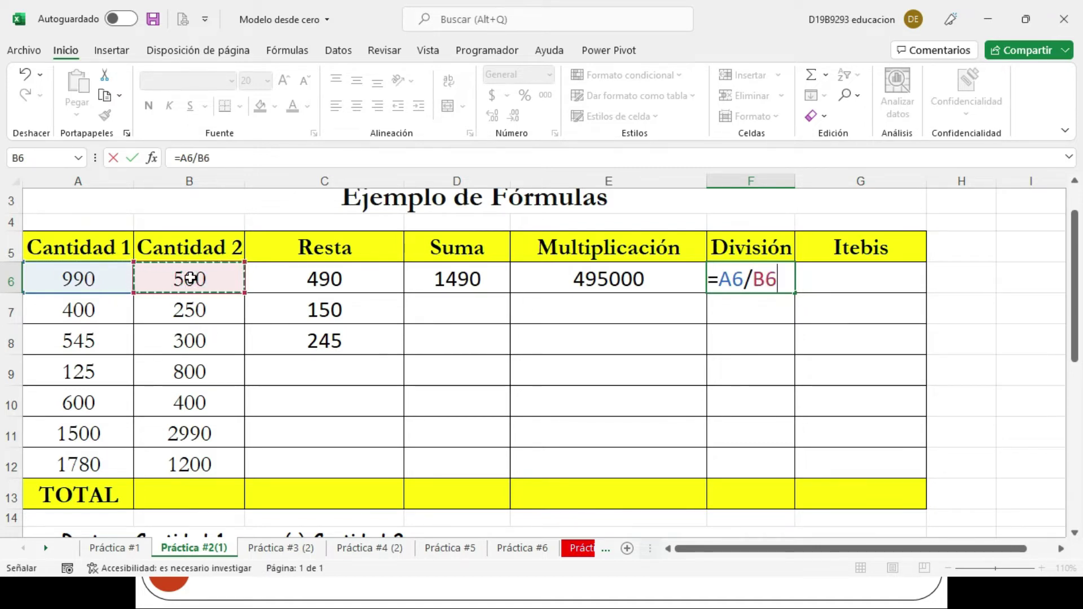
key(Return)
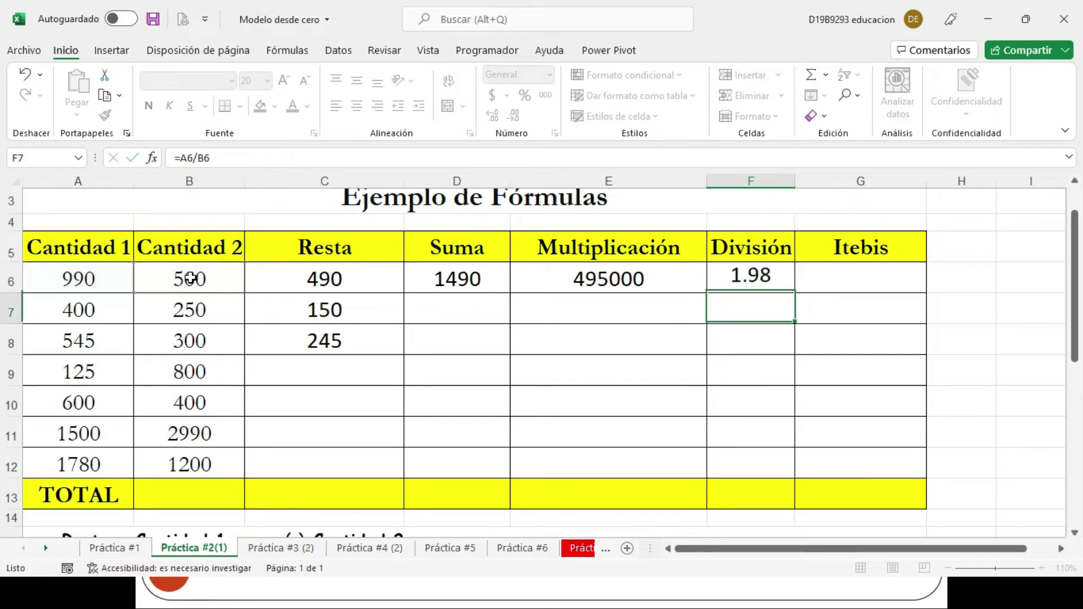
Step: Enter the formula =A6*18% in cell G6 of the Itebis column, trying 0.18 as the factor before settling on 18%
click(833, 278)
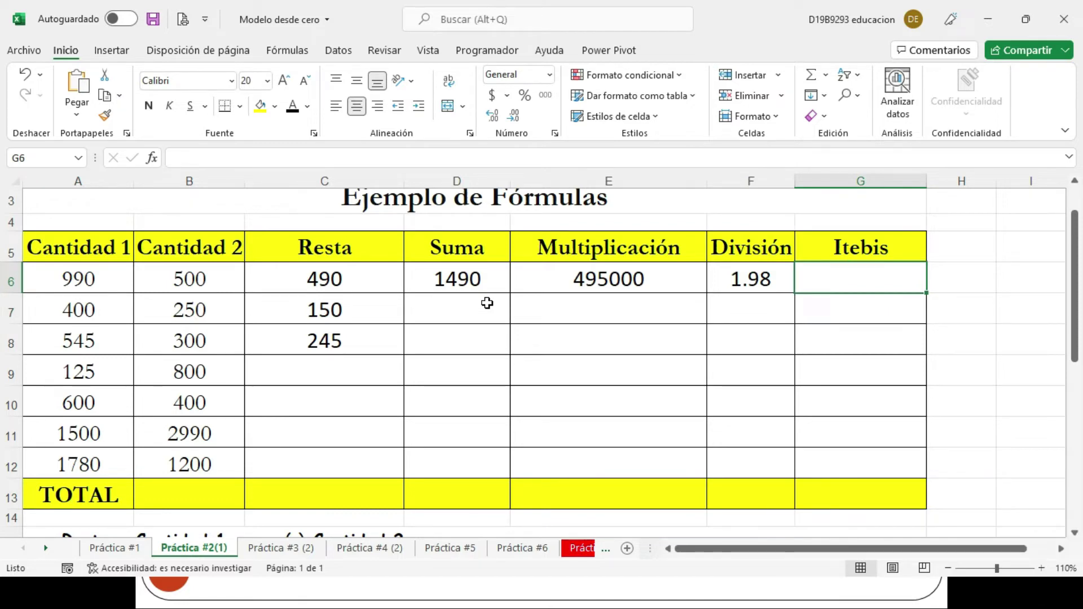
text(=)
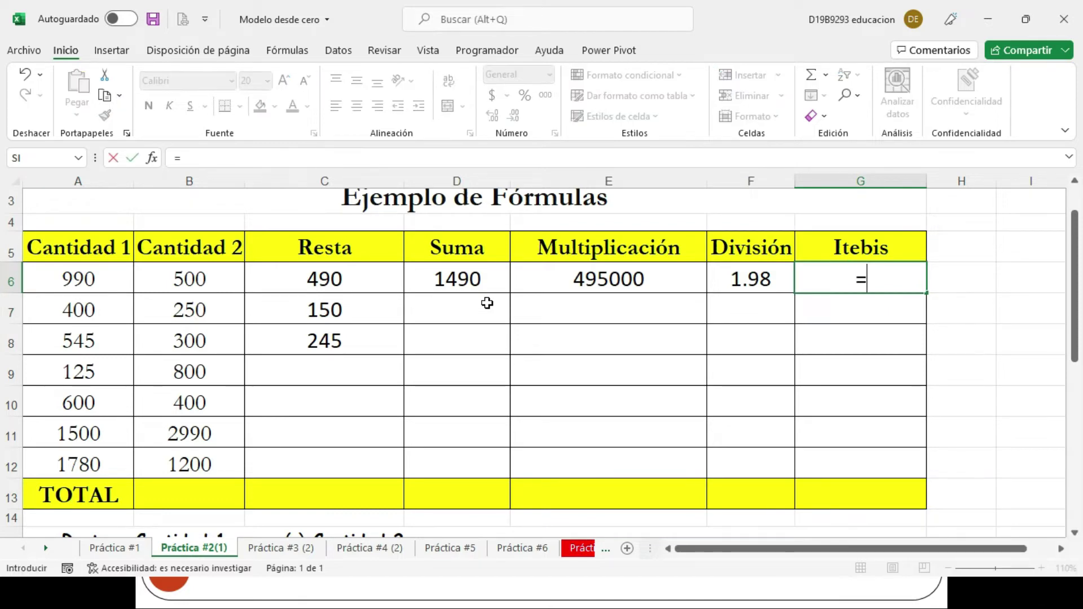
click(101, 278)
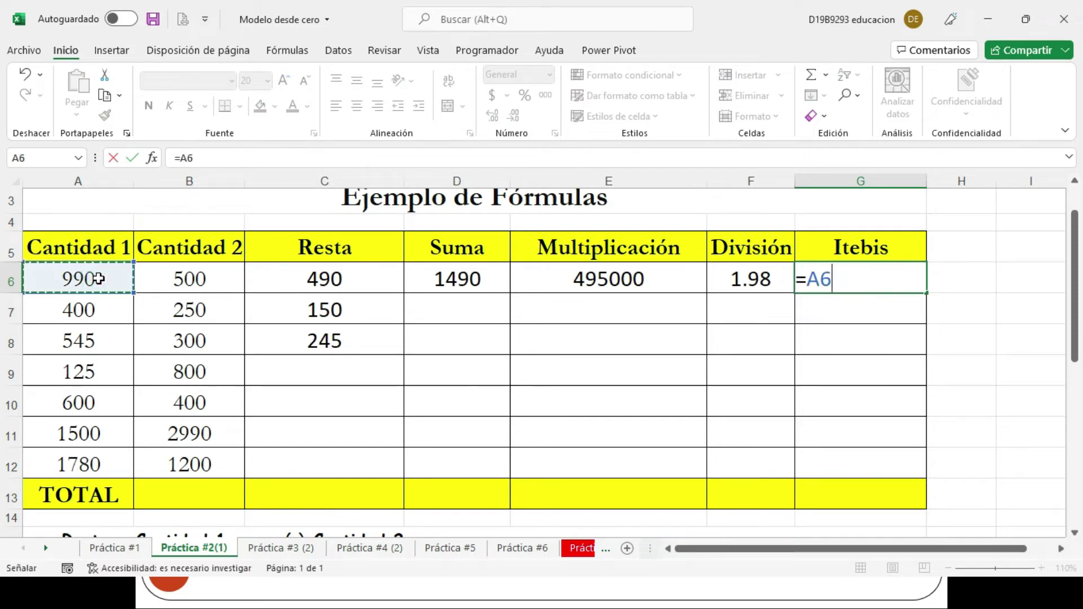
text(*)
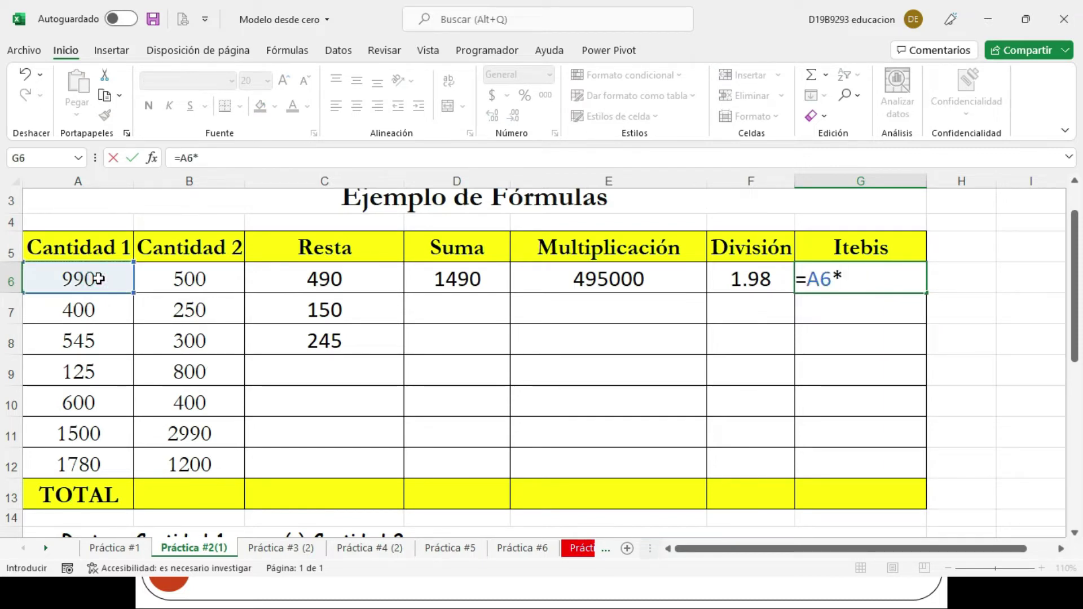
text(18%)
key(BackSpace)
key(BackSpace)
key(BackSpace)
text(0.18)
key(BackSpace)
key(BackSpace)
key(BackSpace)
text(18%)
key(Return)
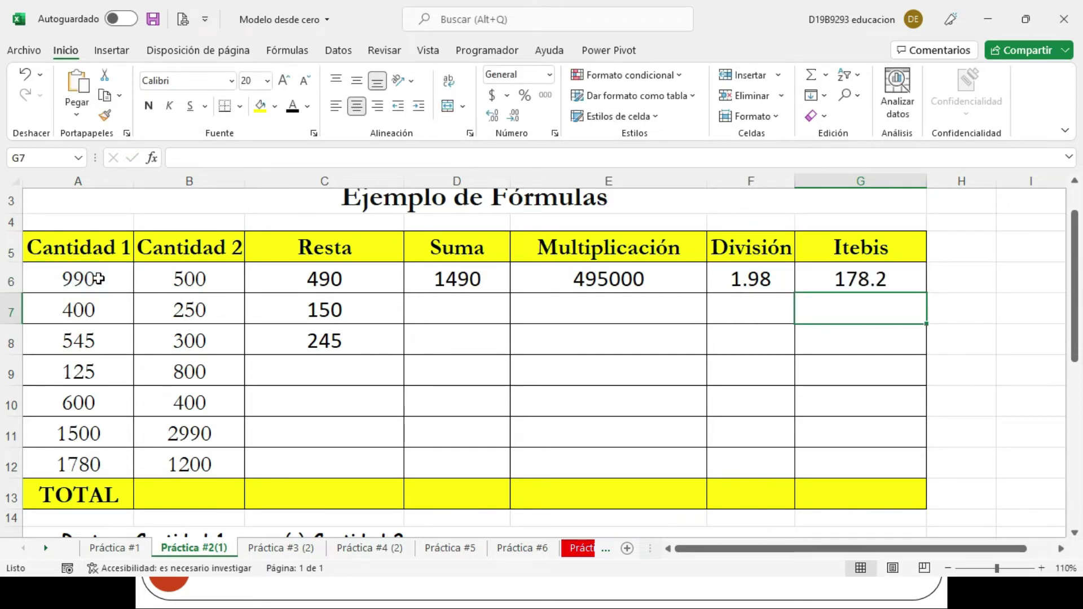
Step: Enter the formula =A7*18% in cell G7 of the Itebis column
text(=)
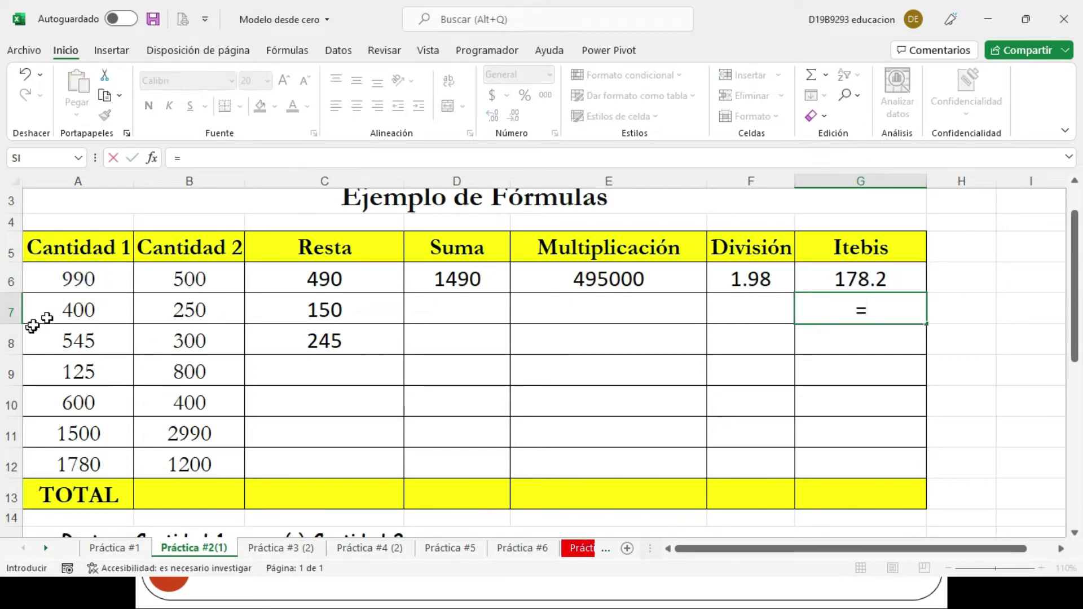
click(76, 312)
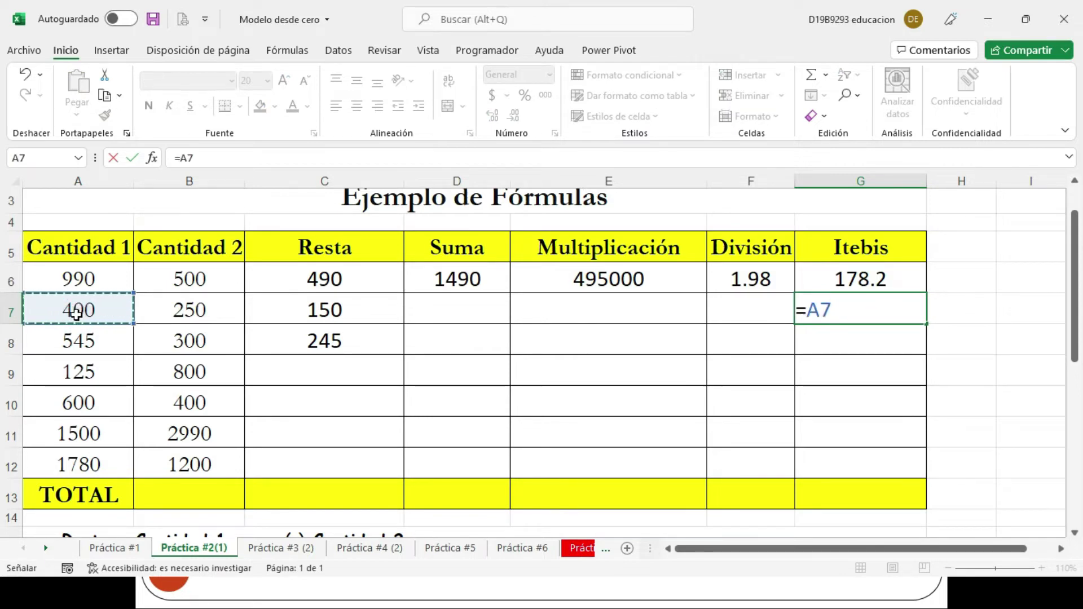
text(*18)
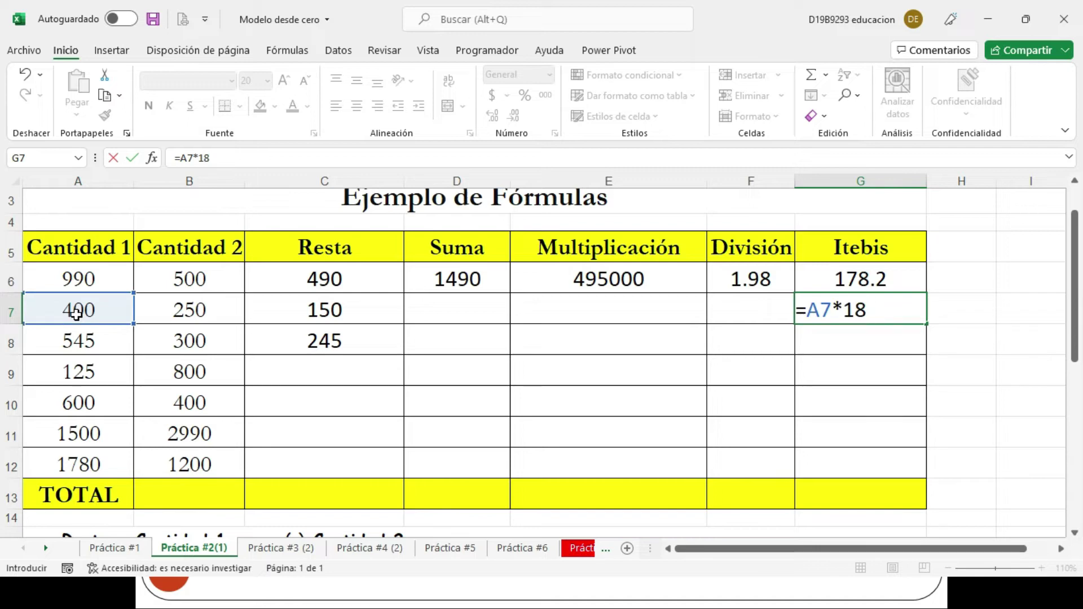
text(%)
key(Return)
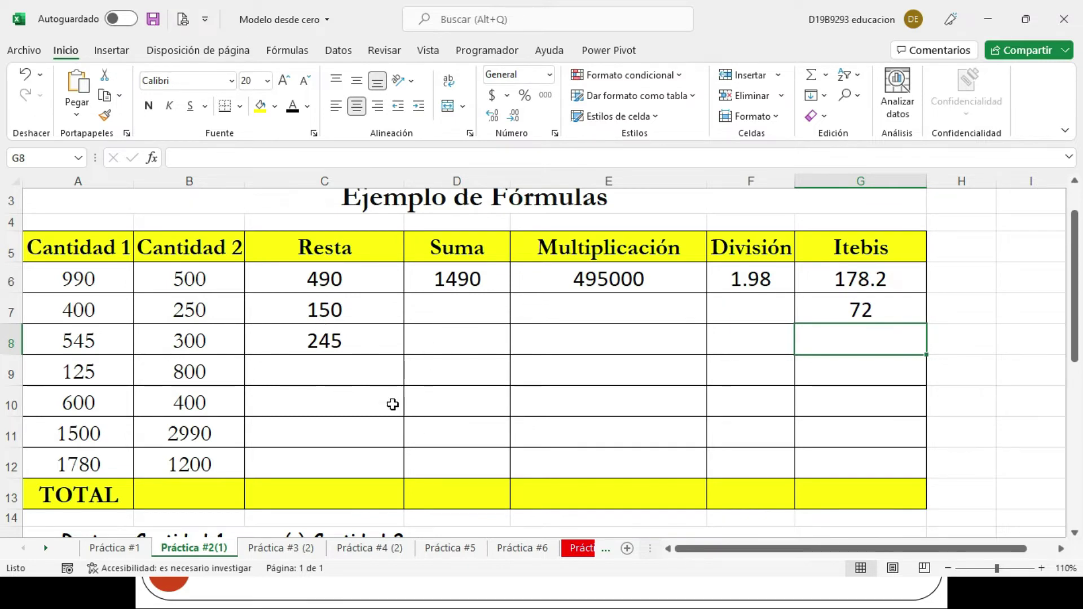
Step: Enter the subtraction =125-800 in cell C9 of the Resta column, using literal numbers instead of cell references
click(328, 373)
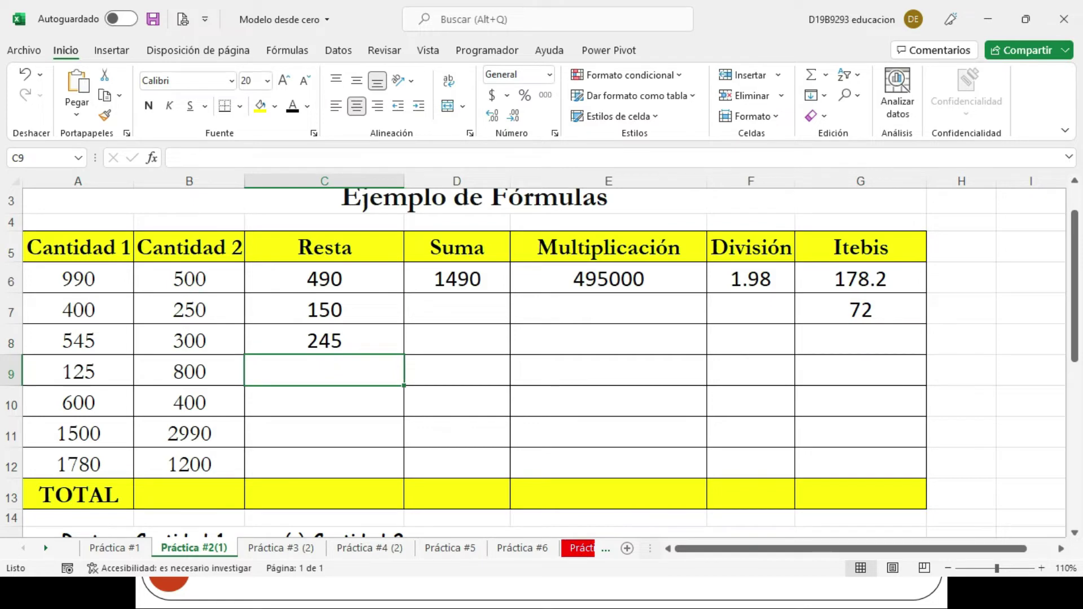
text(=)
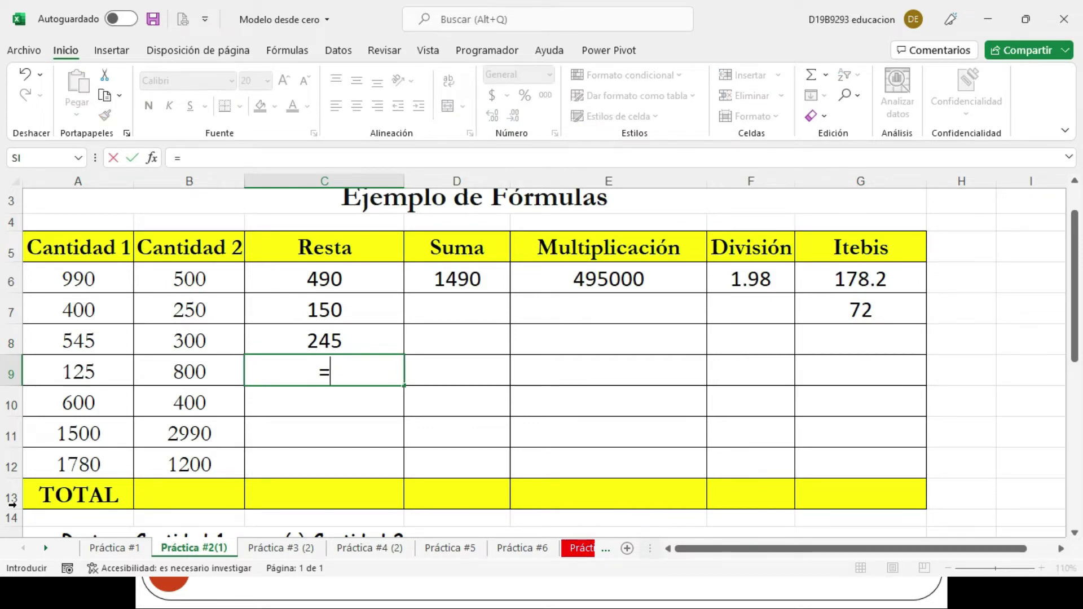
text(125)
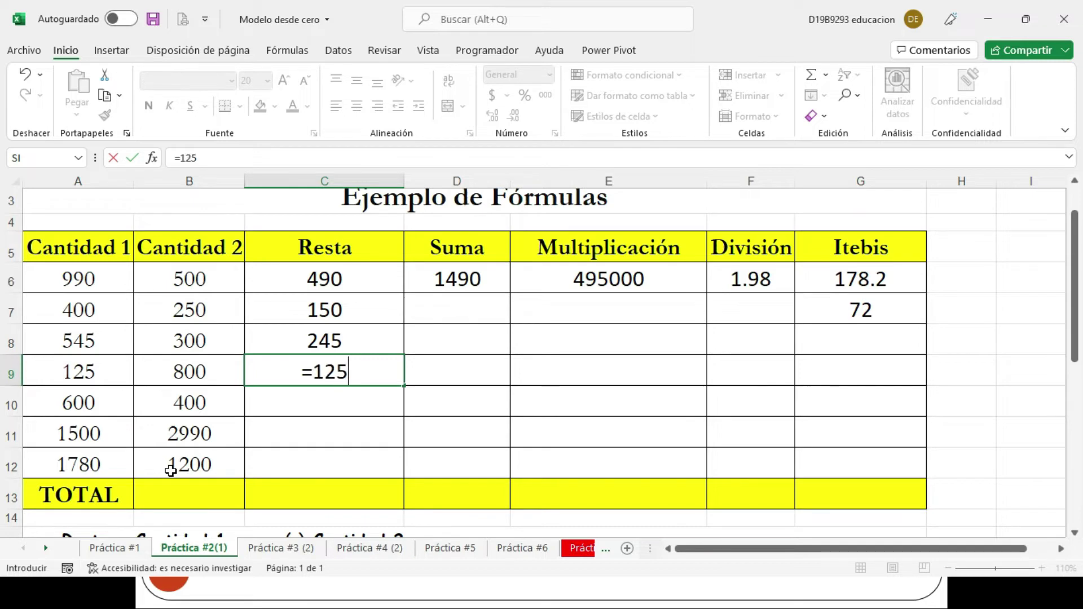
text(+)
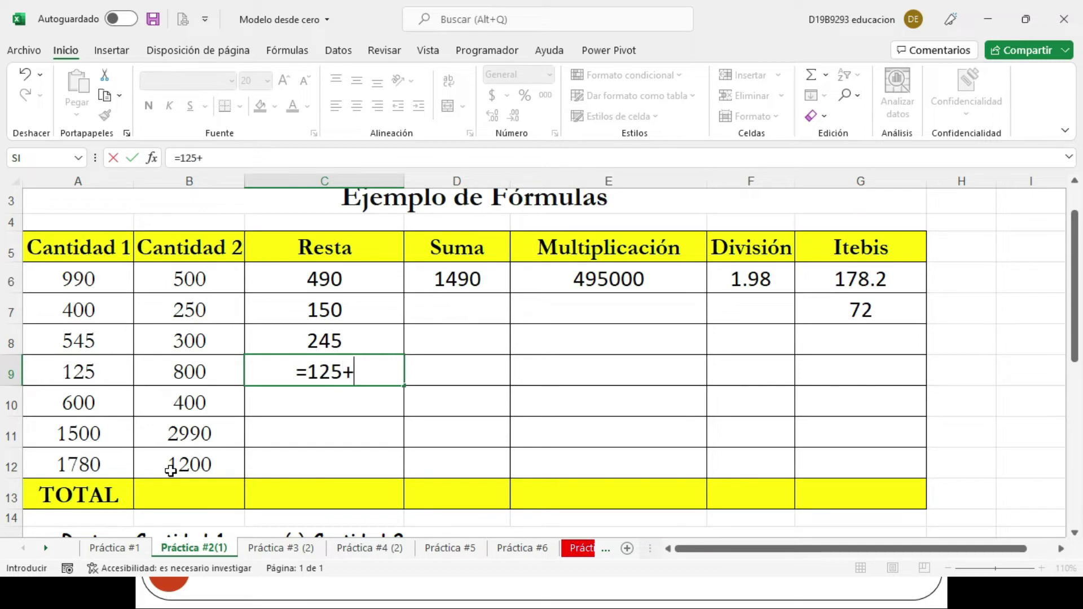
key(BackSpace)
text(-800)
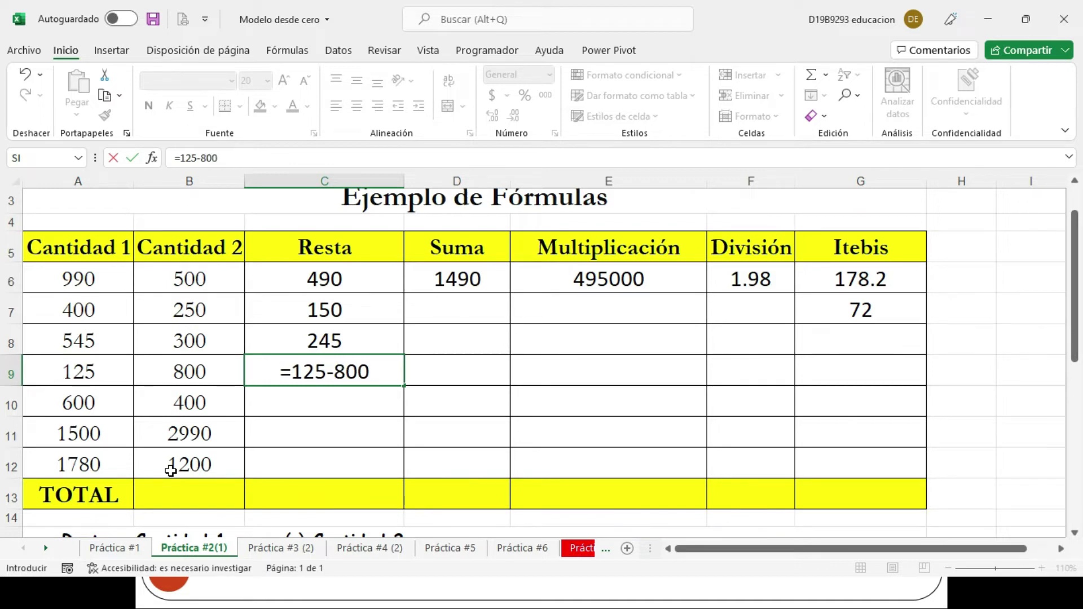
key(Return)
Step: Magnify the Resta column, outline the C9 result with a red rectangle, and return to the normal view
key(ctrl+1)
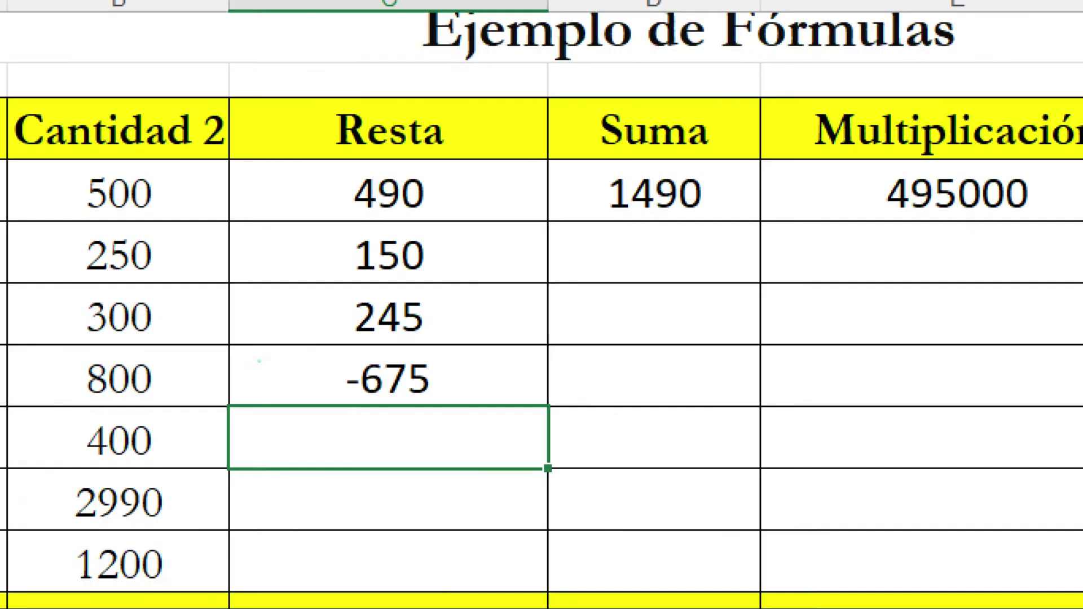
click(260, 362)
drag(291, 352, 472, 397)
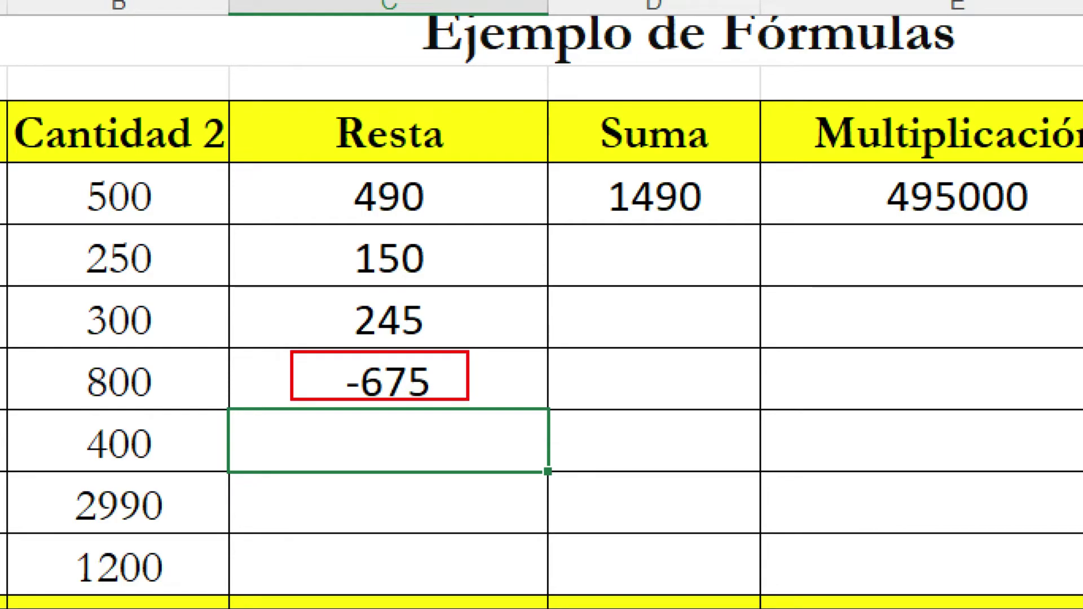
key(Escape)
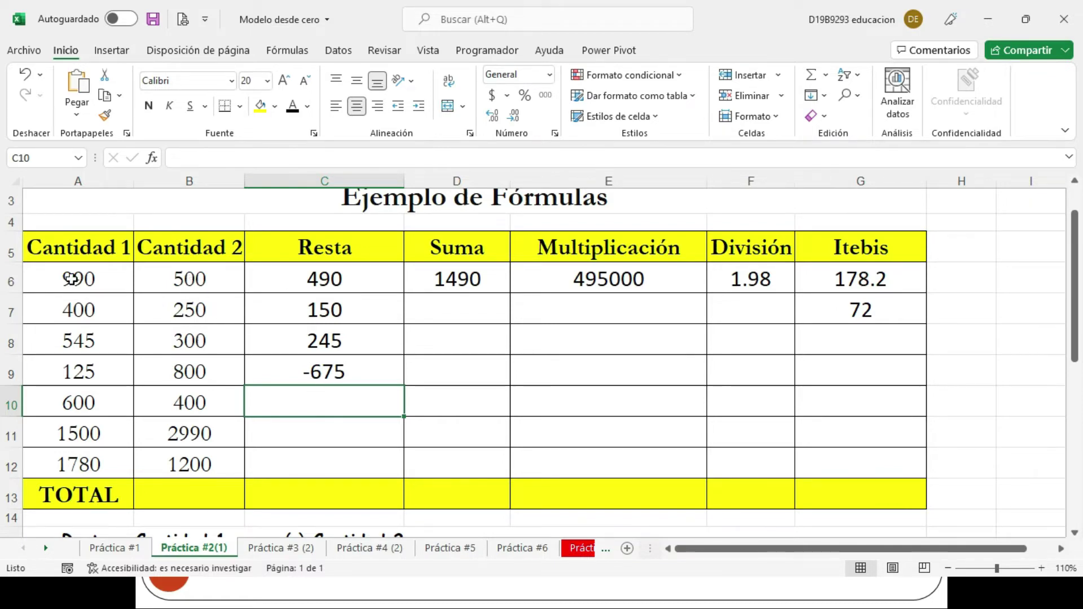
Step: Set cell B6 in the Cantidad 2 column to 1500 and outline the row 6 results in red on the magnified view
click(194, 280)
text(1500)
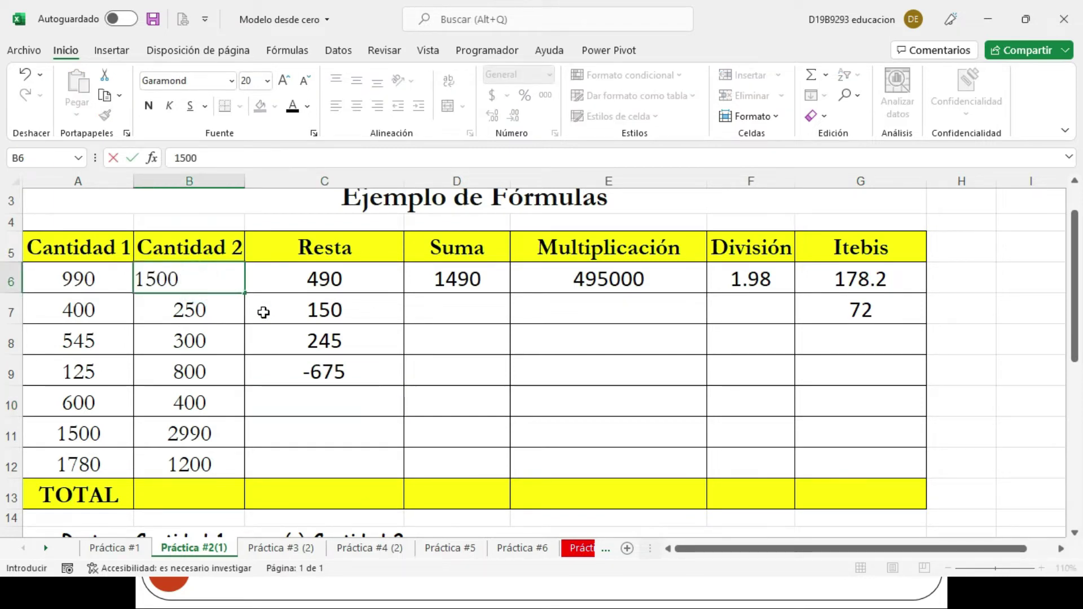
key(Return)
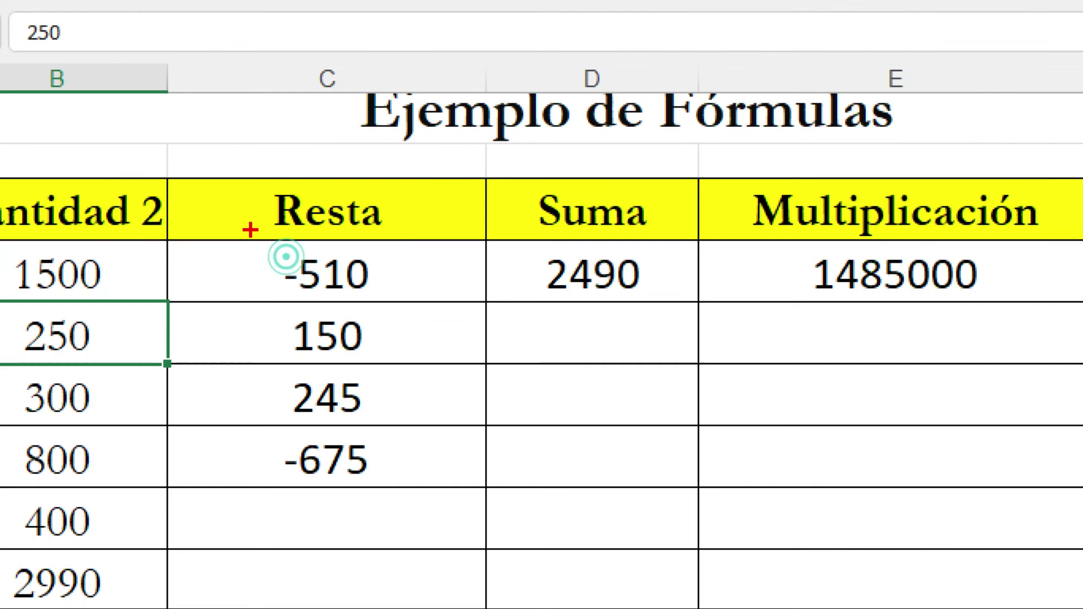
mouse_move(251, 229)
mouse_down()
mouse_move(812, 307)
mouse_move(1004, 316)
mouse_up()
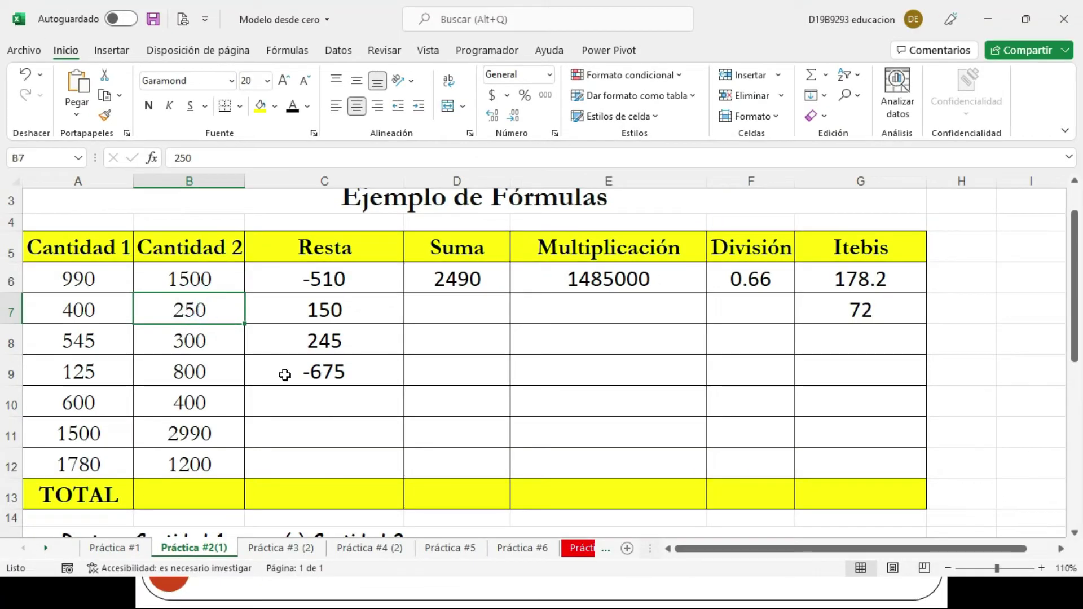
Step: Set B7 to 350 and B8 to 1300, and outline the C8 result in red on the magnified view
text(350)
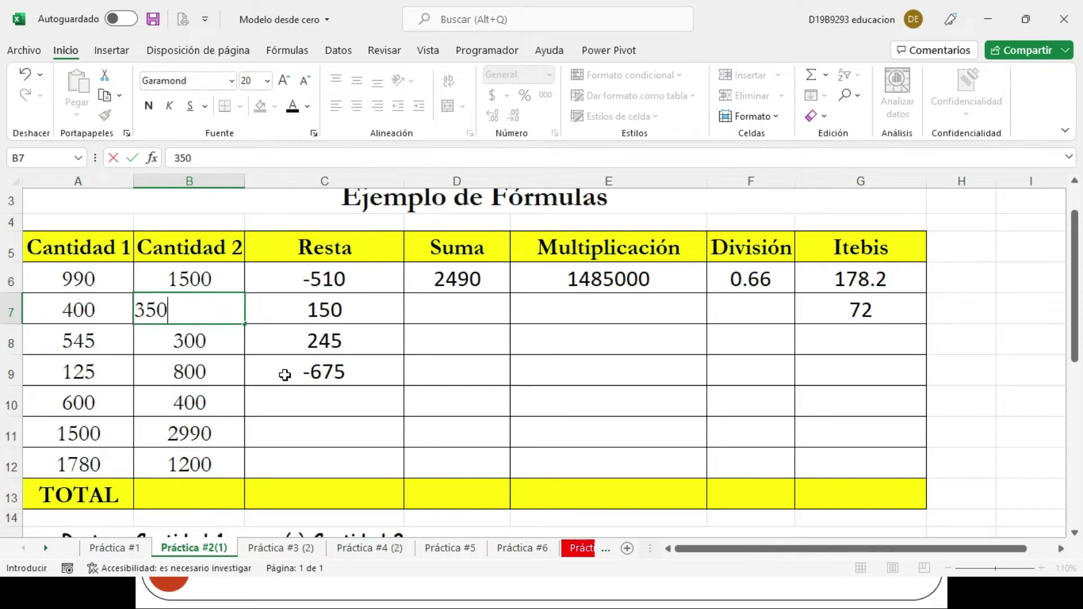
key(Return)
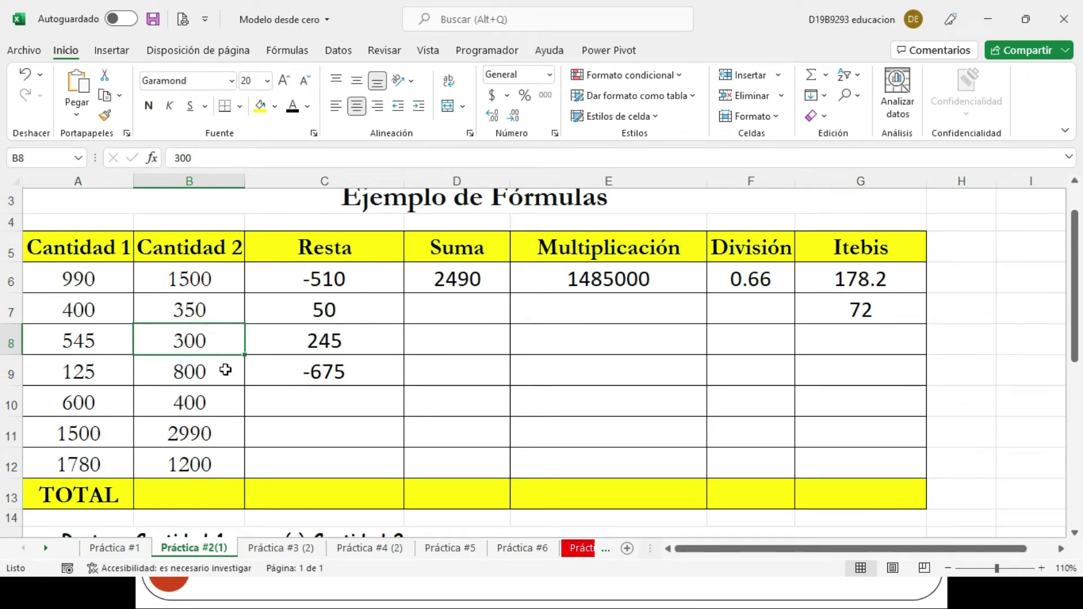
text(1300)
key(Return)
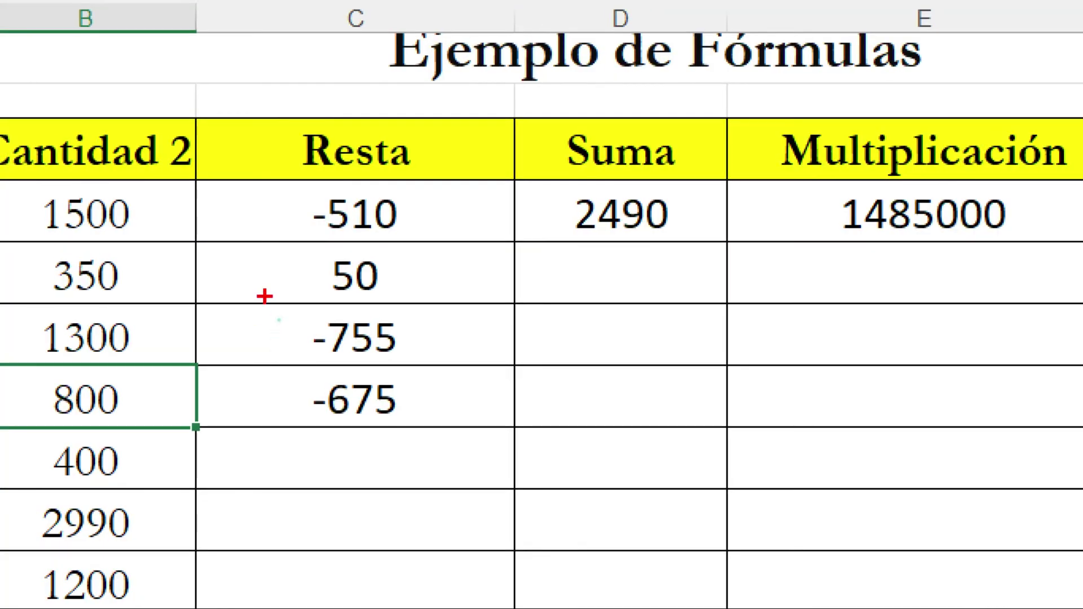
drag(264, 296, 440, 361)
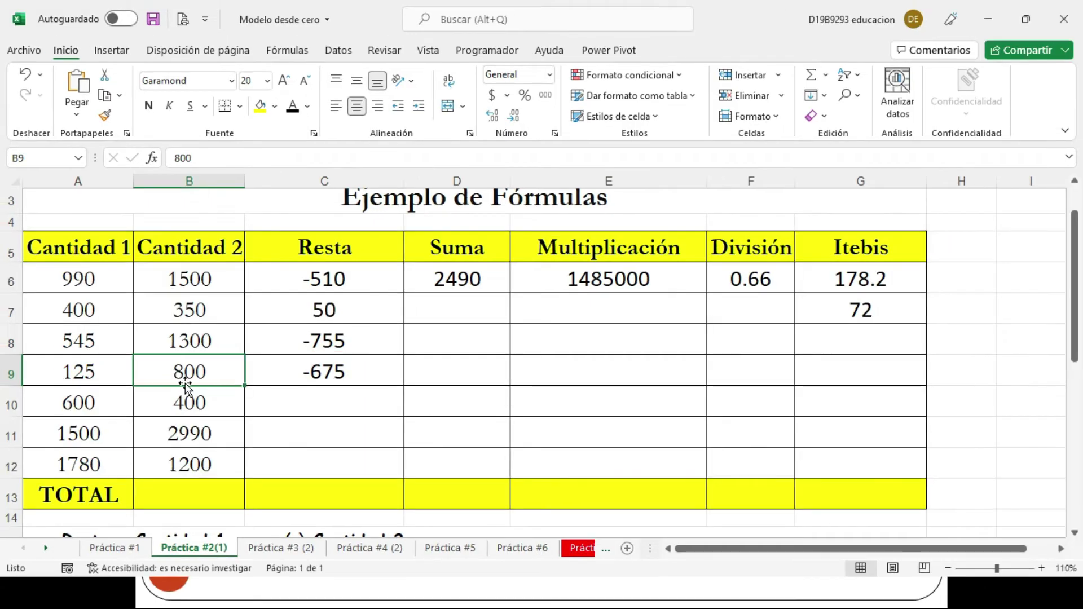
Step: Set cell A9 in the Cantidad 1 column to 300 and outline the C9 result in red on the magnified view
click(181, 374)
click(82, 372)
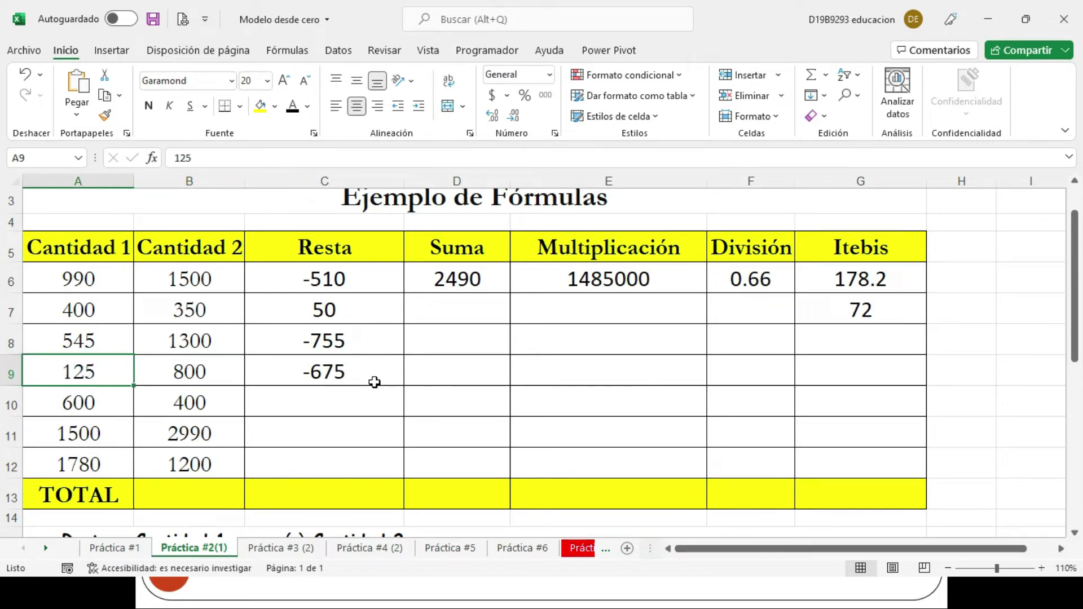
text(300)
key(Return)
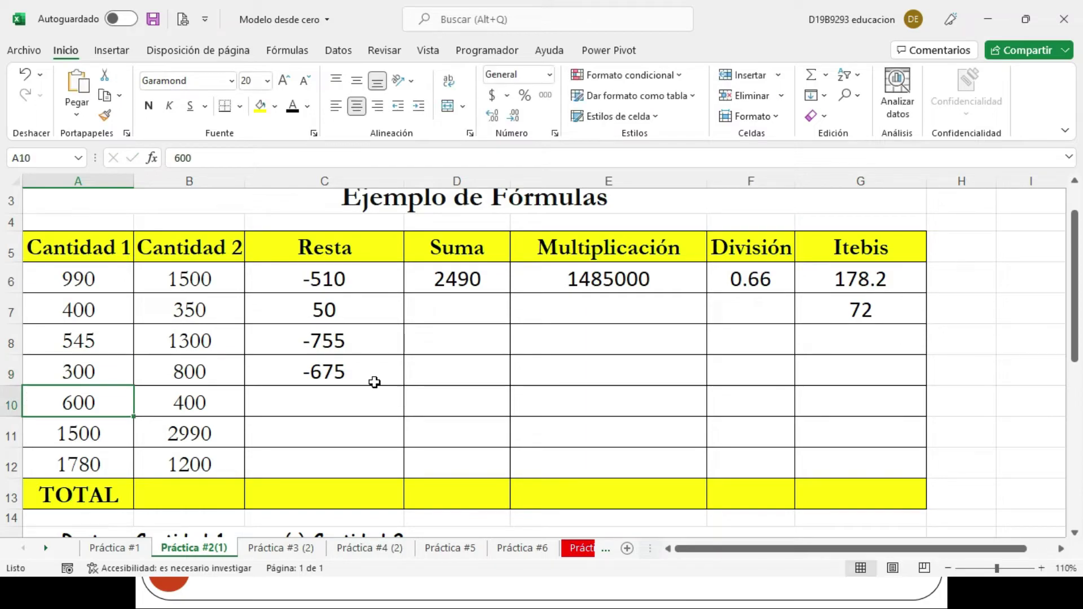
key(ctrl+1)
click(322, 374)
drag(259, 336, 402, 397)
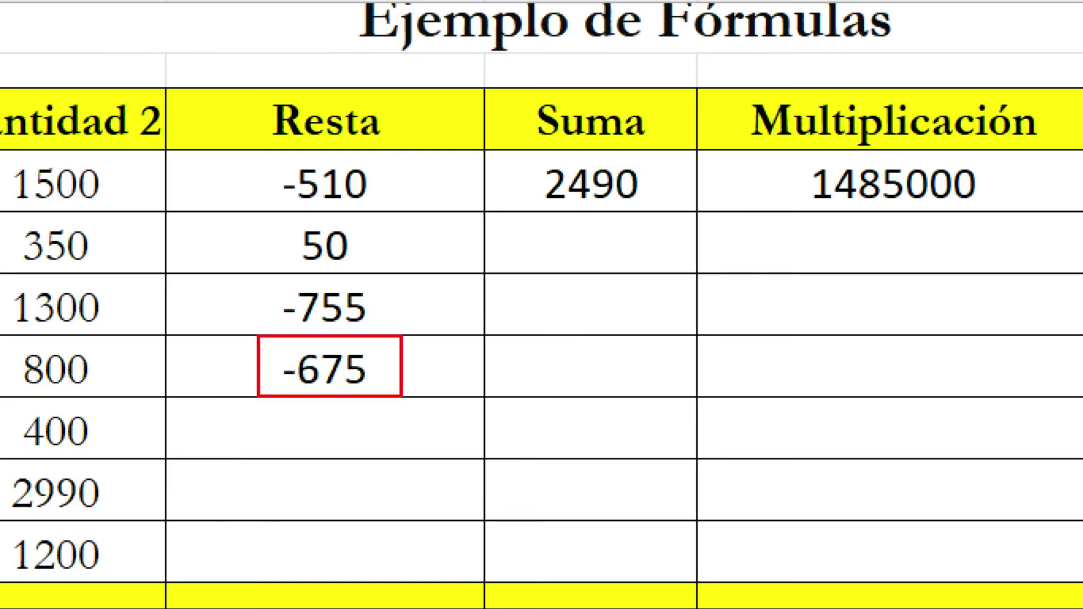
key(Escape)
Step: Display the formula stored in C9 and outline its literal numbers in red on the magnified view
click(319, 373)
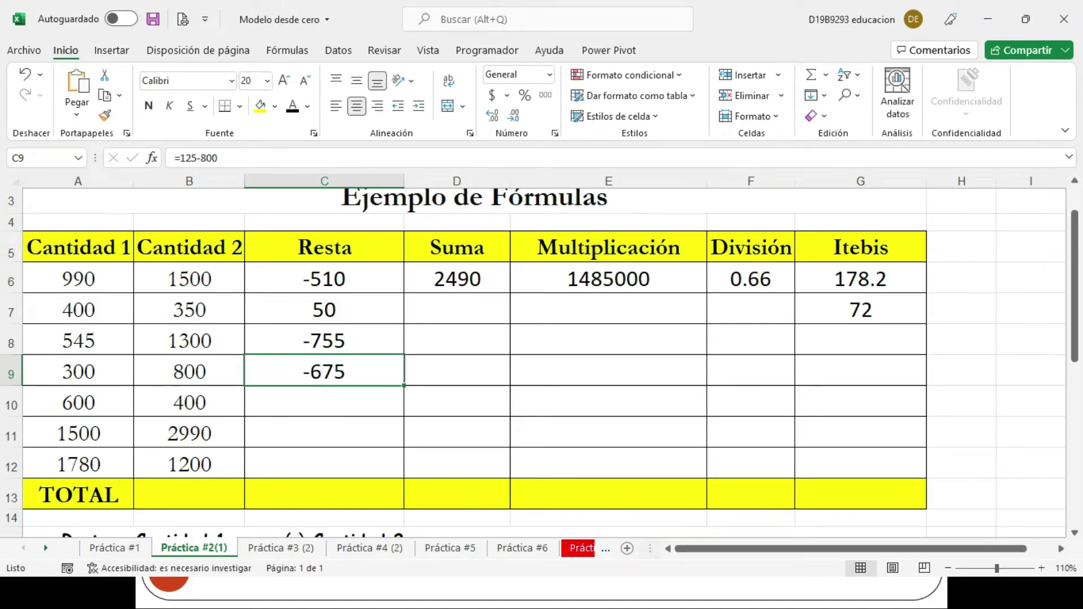
key(ctrl+1)
click(172, 170)
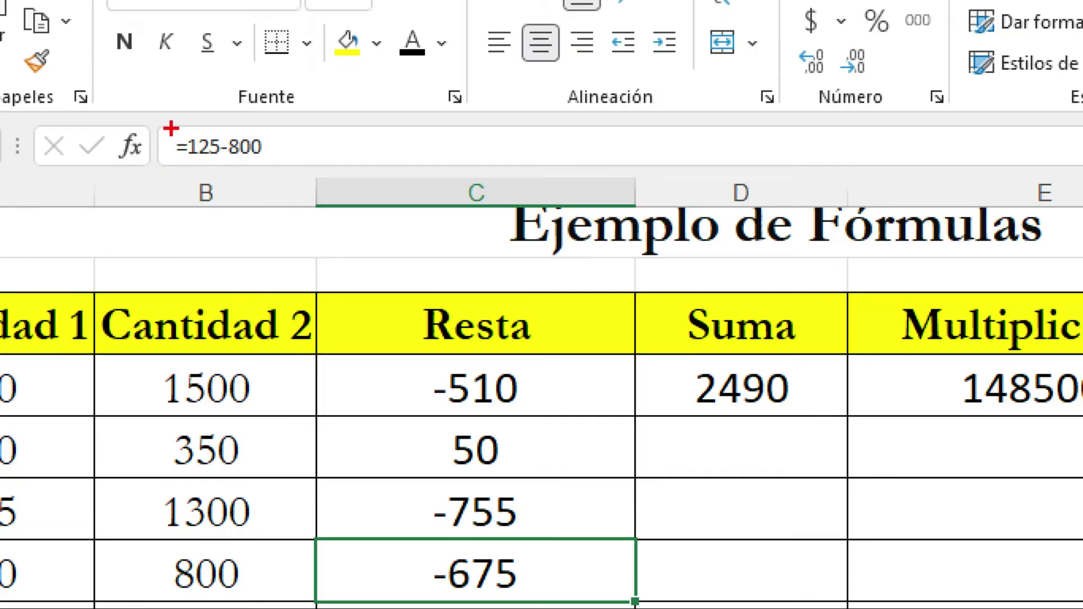
mouse_move(173, 128)
mouse_down()
mouse_move(192, 166)
mouse_move(274, 169)
mouse_up()
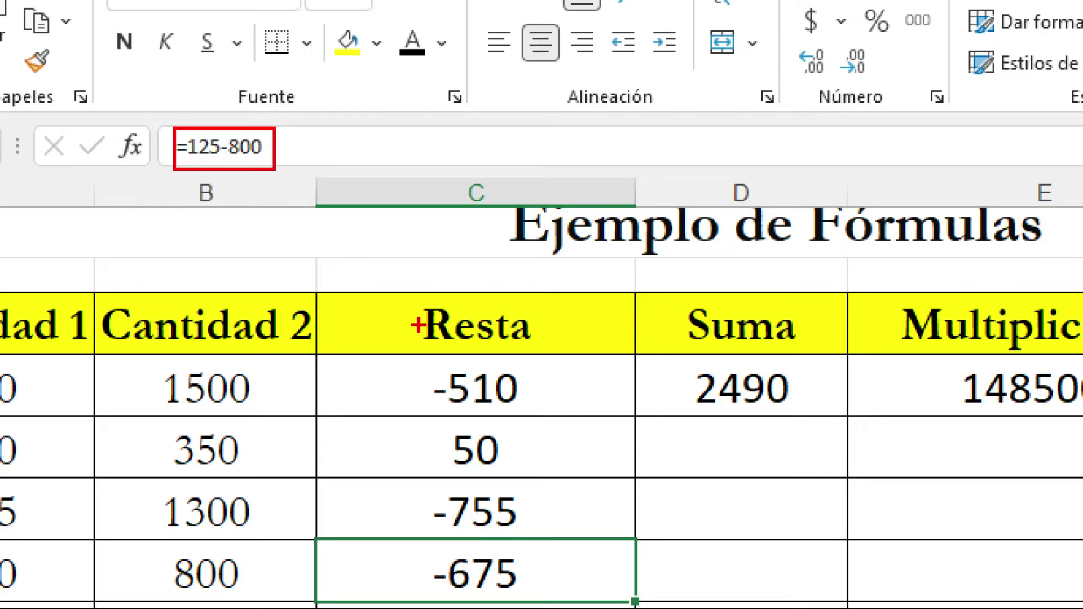
key(Escape)
Step: Set cell B9 to 600 and re-enter 300 in A9 to test the literal-number formula in C9
click(200, 364)
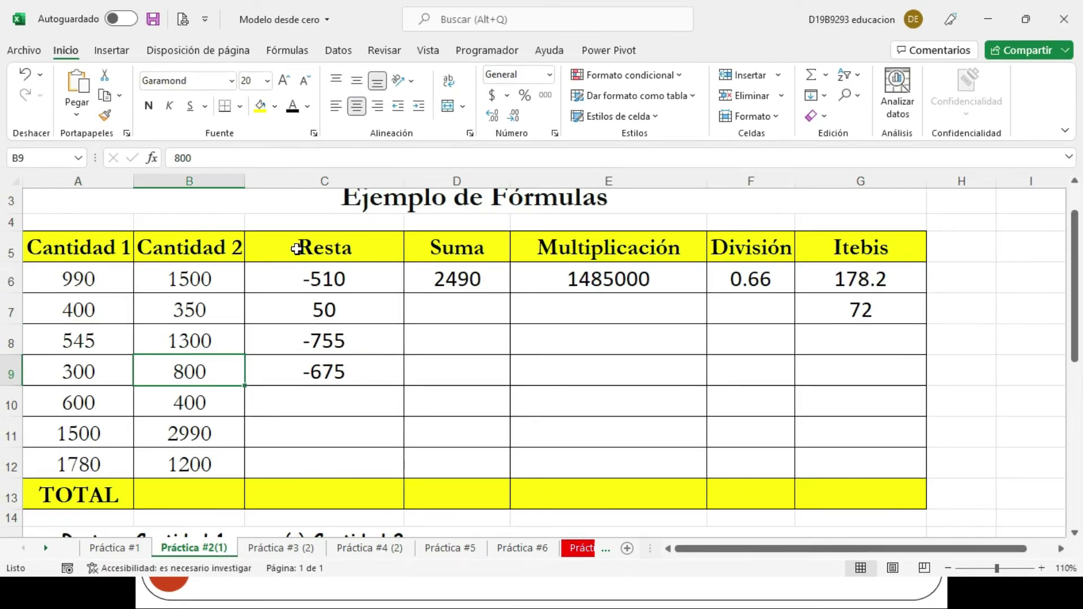
text(600)
key(Return)
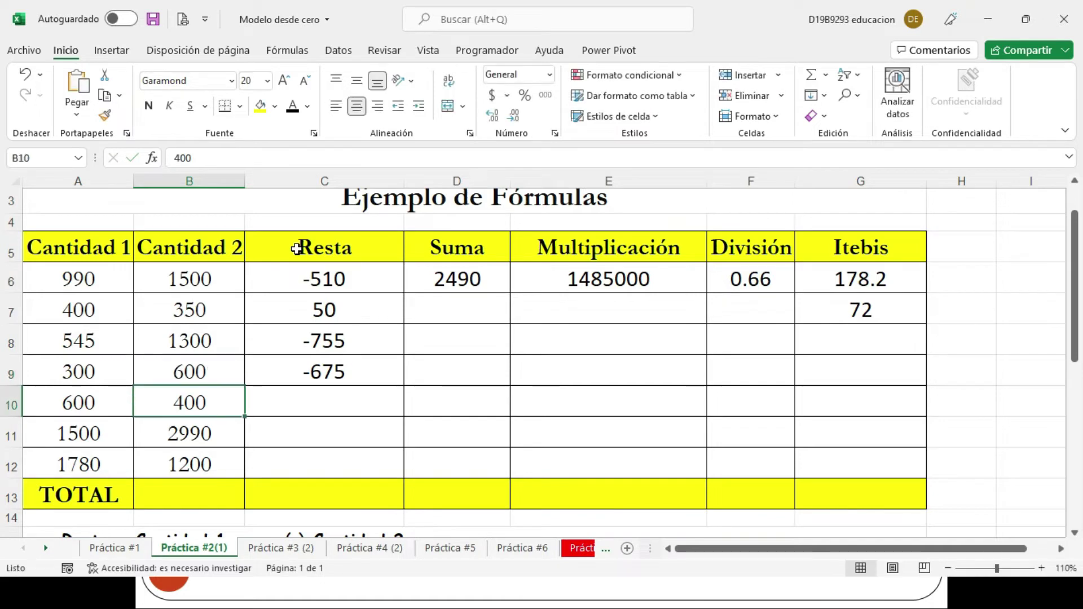
key(Up)
key(Left)
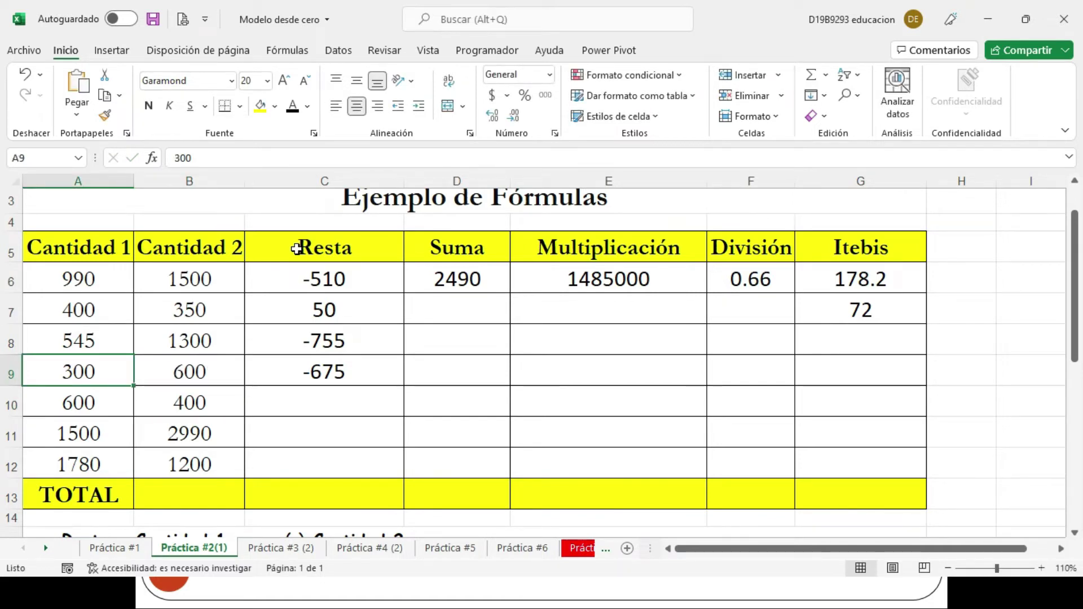
text(300)
key(Return)
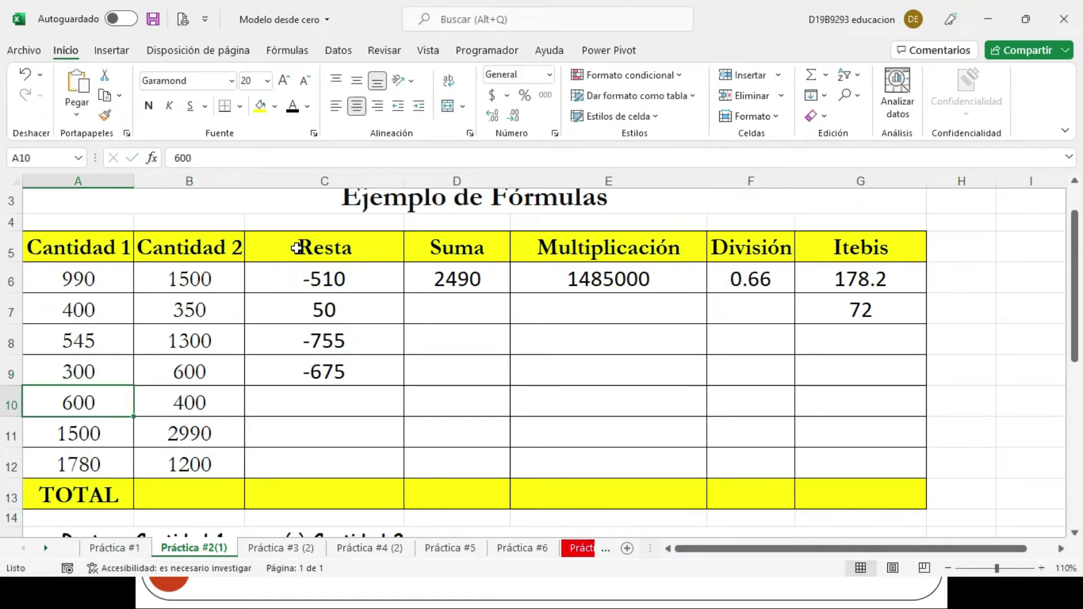
Step: Replace the literal-number formula in C9 with the cell-reference subtraction =A9-B9
click(325, 365)
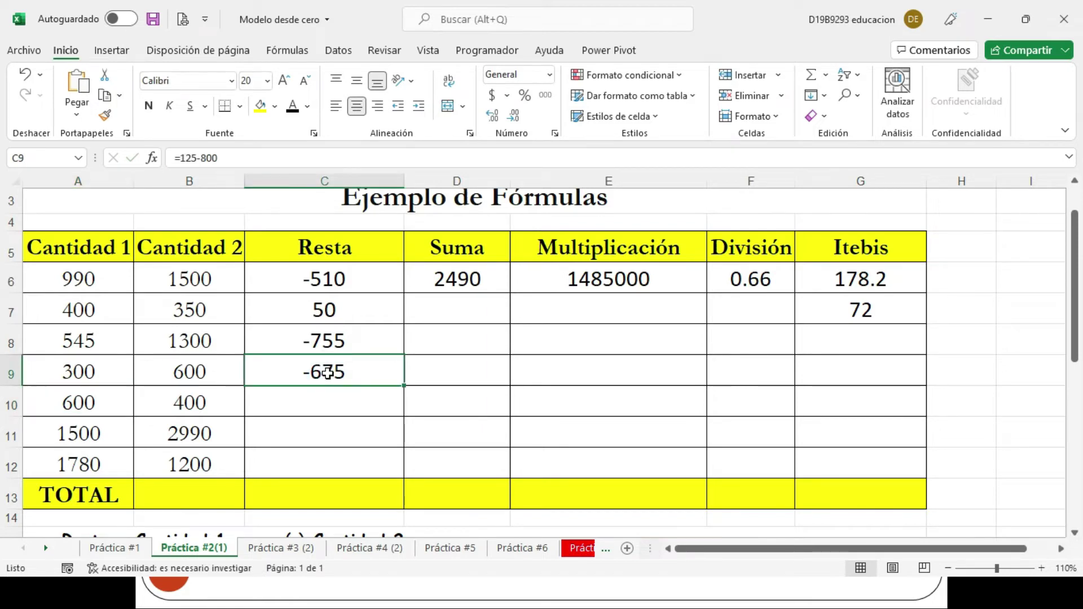
key(BackSpace)
text(=)
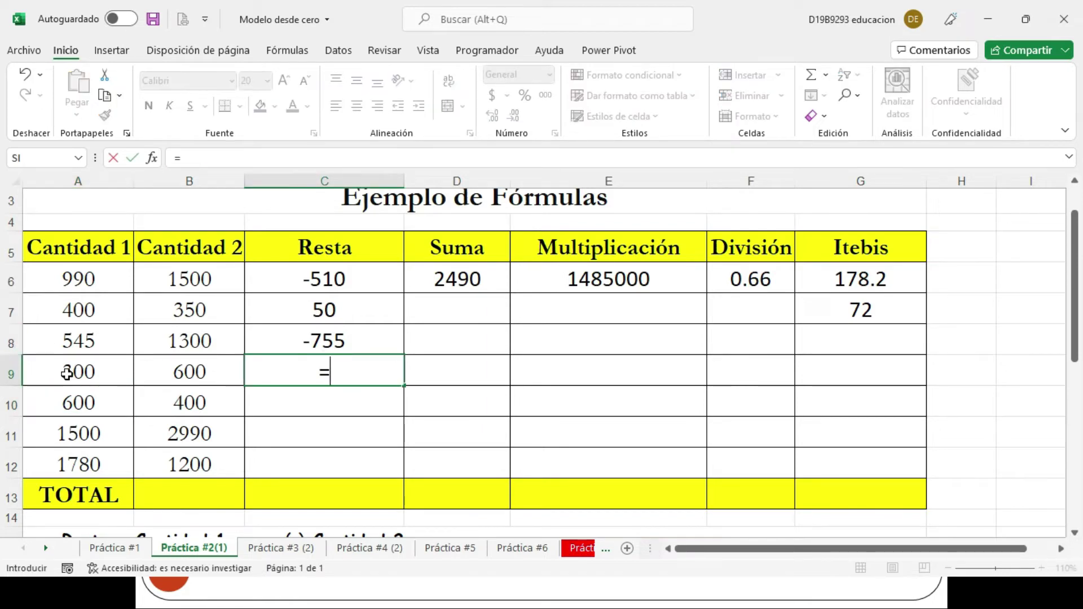
click(68, 374)
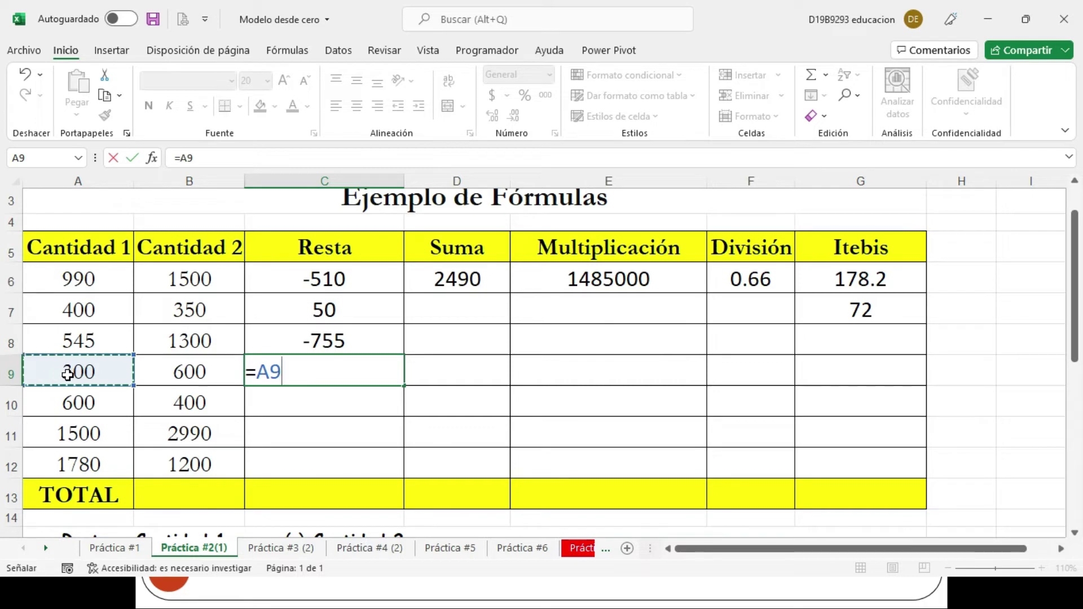
text(-)
click(180, 365)
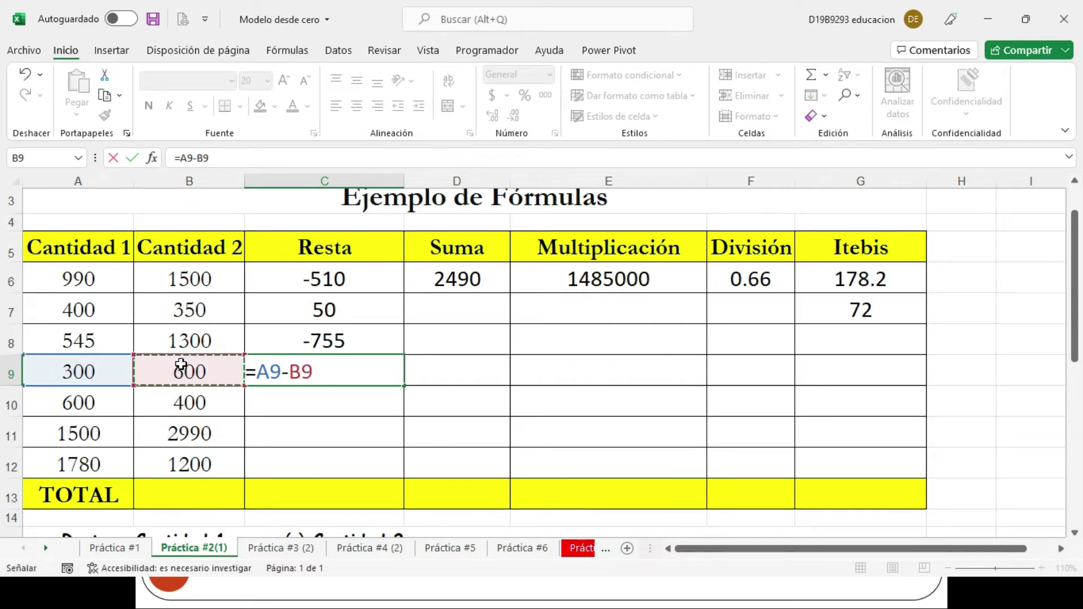
key(Return)
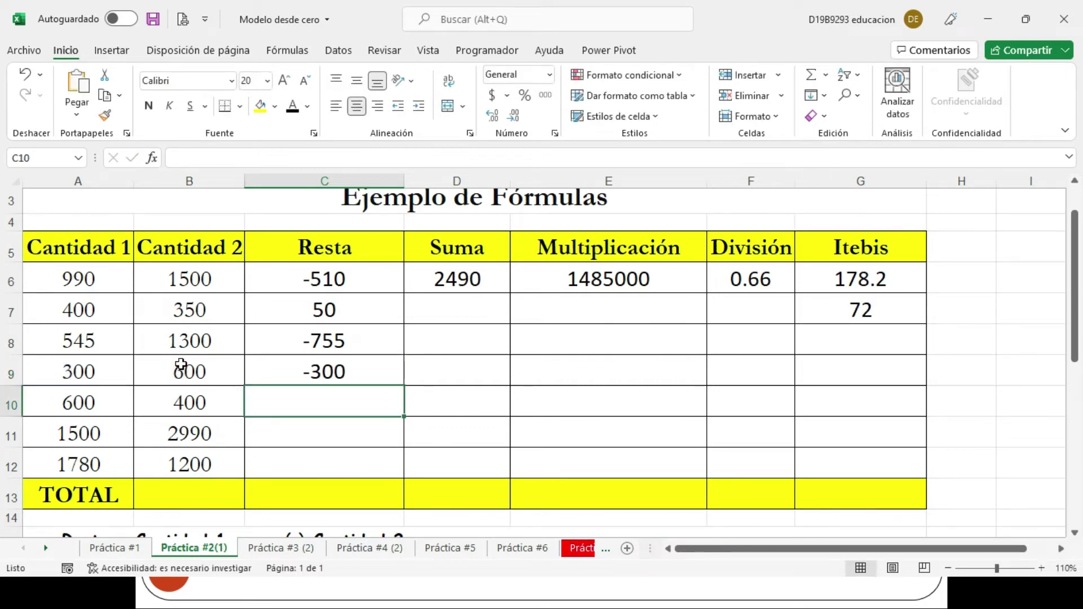
Step: Set cell B9 to 500 and cell A9 to 560 to test the new cell-reference formula
click(180, 365)
text(500)
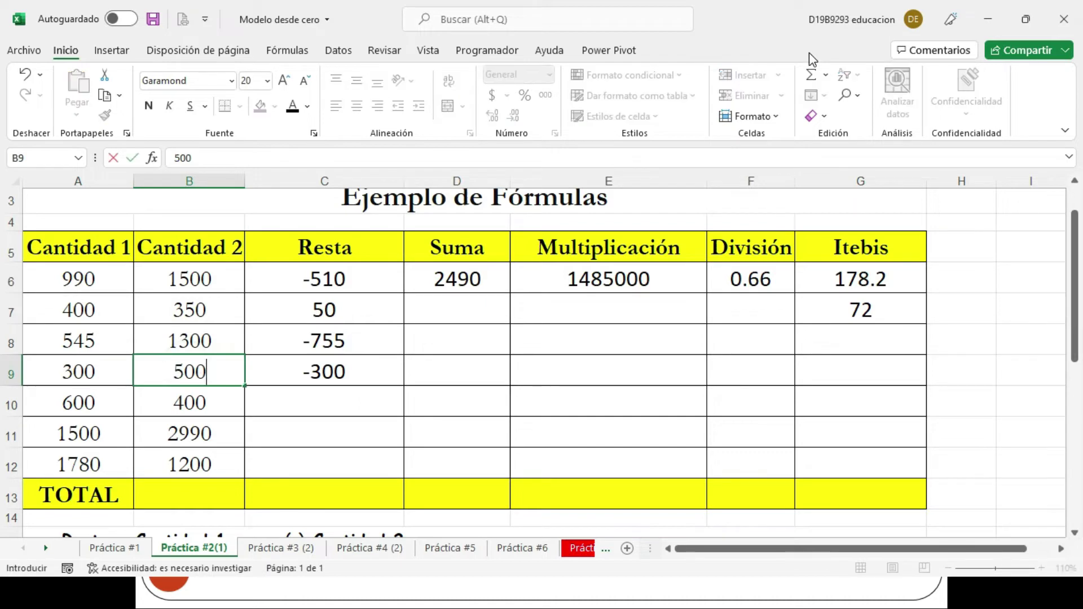
key(Left)
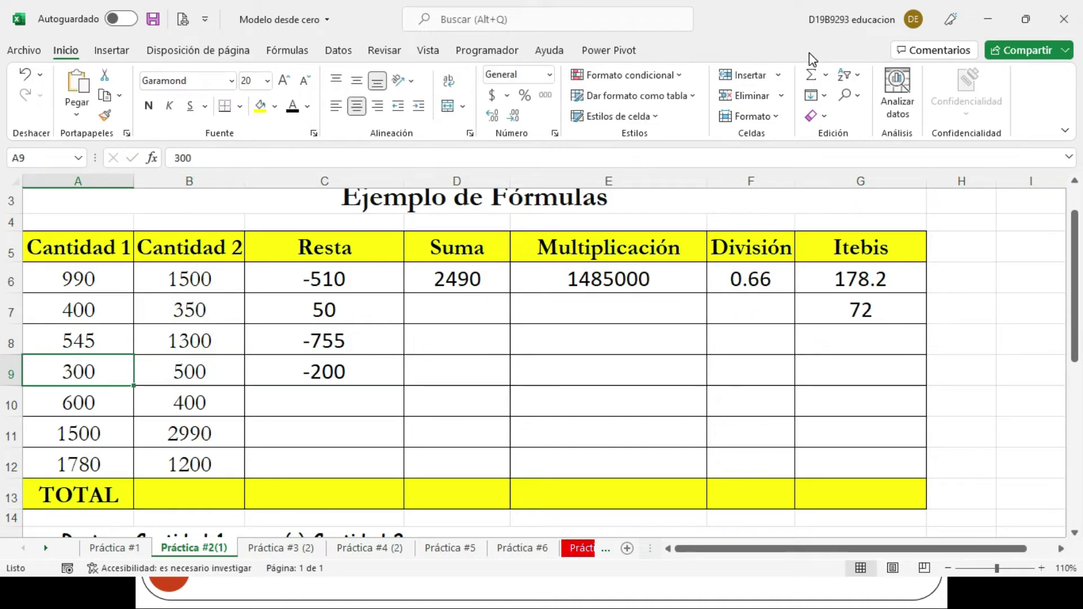
text(560)
key(Return)
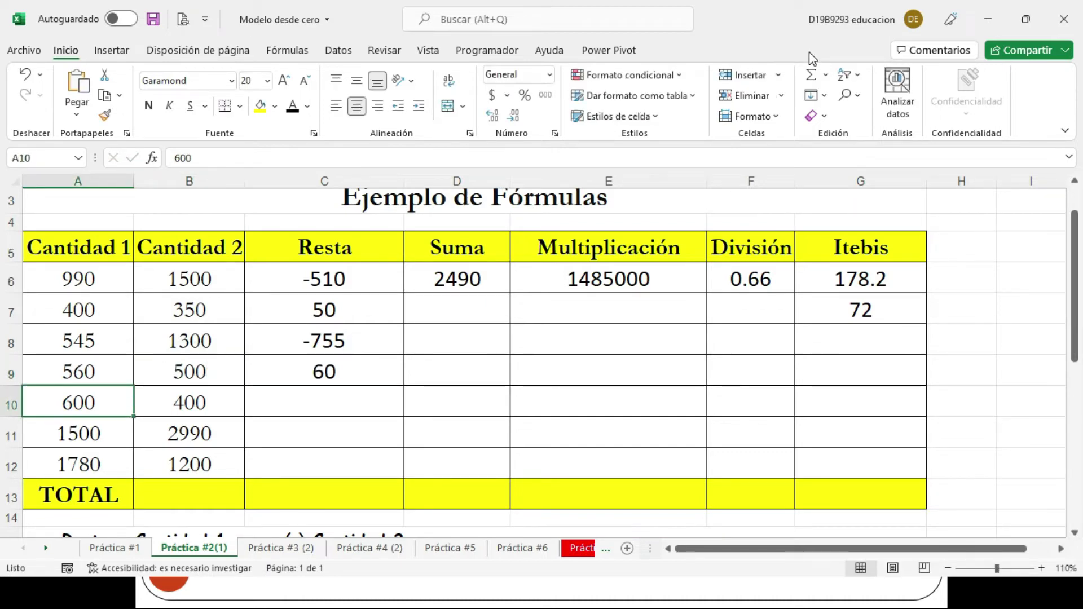
Step: Switch to the slide show and advance past the formula-creation steps to the slide Modificar las fórmulas
key(alt+Tab)
key(alt+Tab)
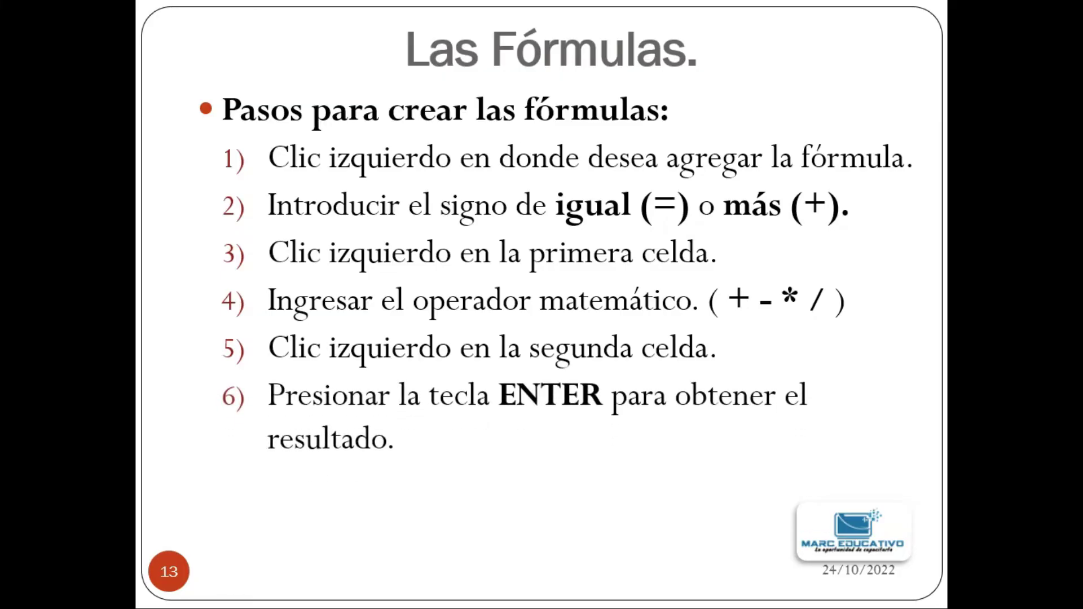
key(Right)
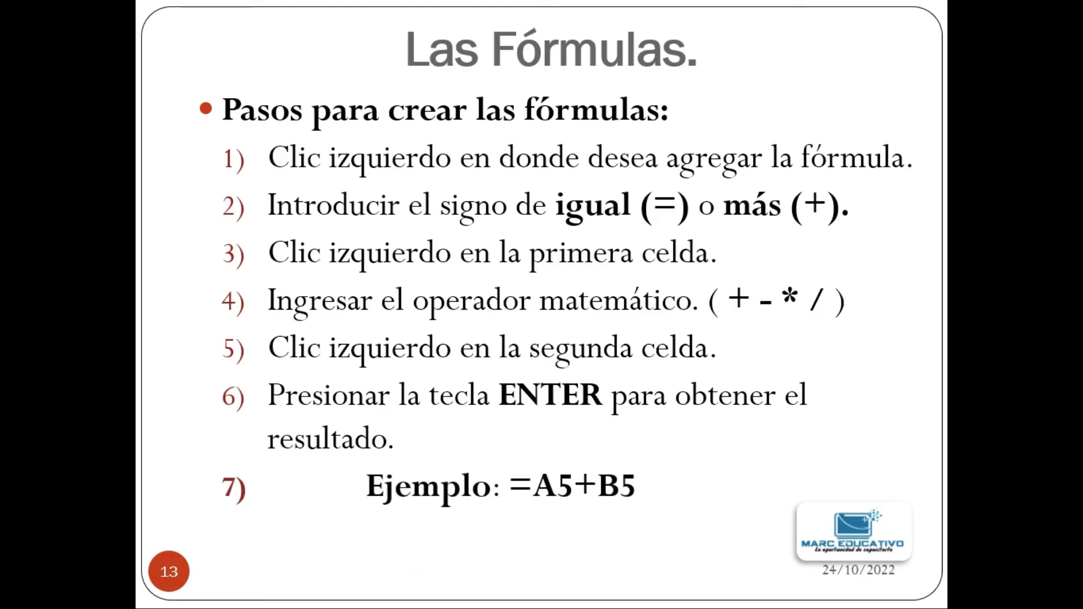
key(Right)
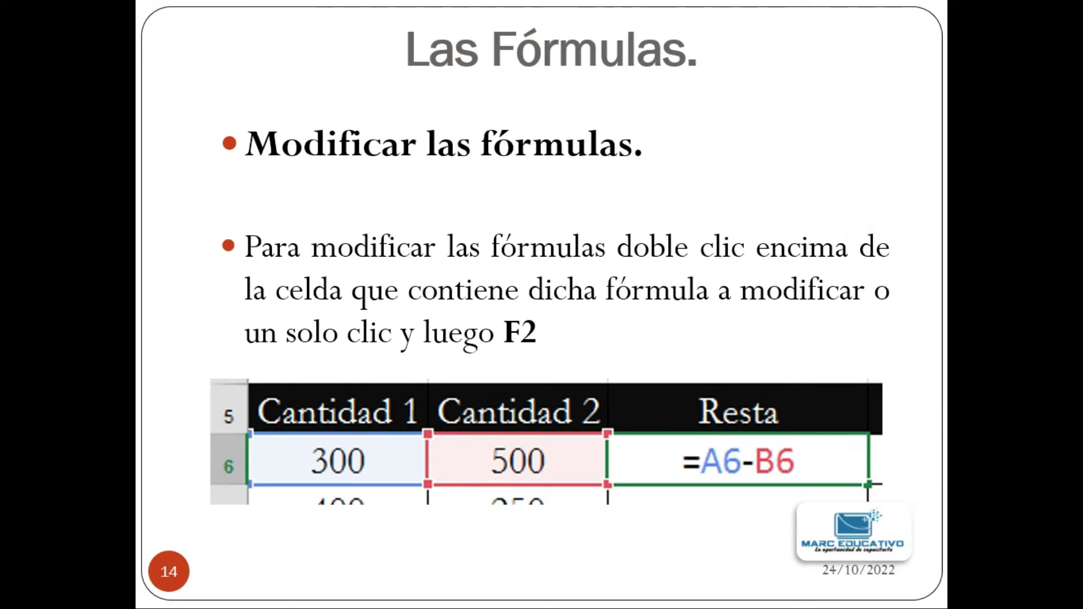
Step: Switch back to Excel, examine the C6 formula in edit mode with its source cells A6 and B6 outlined, and leave editing
key(alt+Tab)
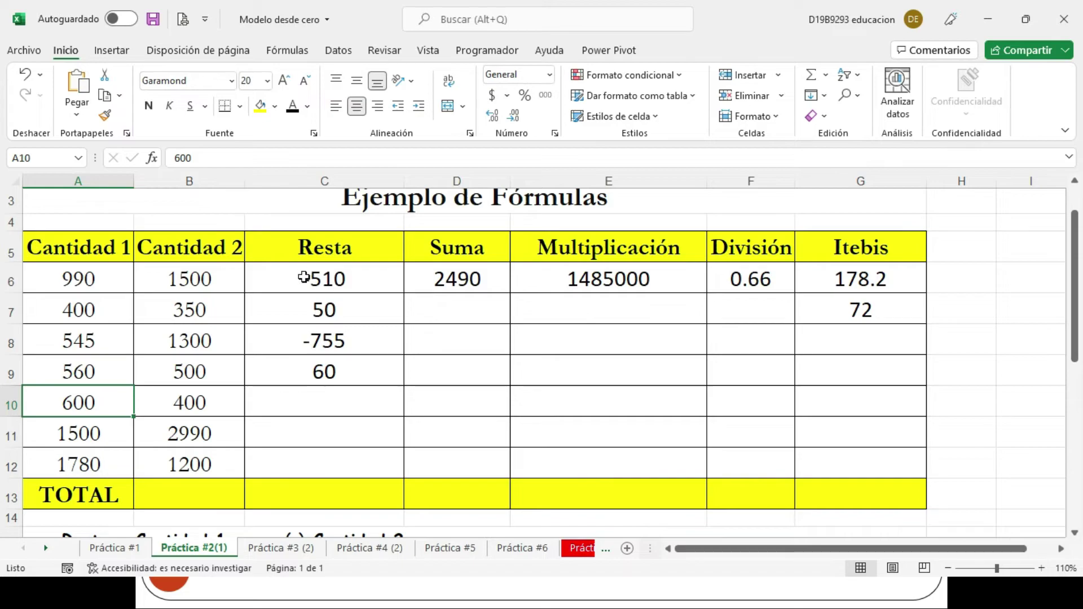
click(303, 278)
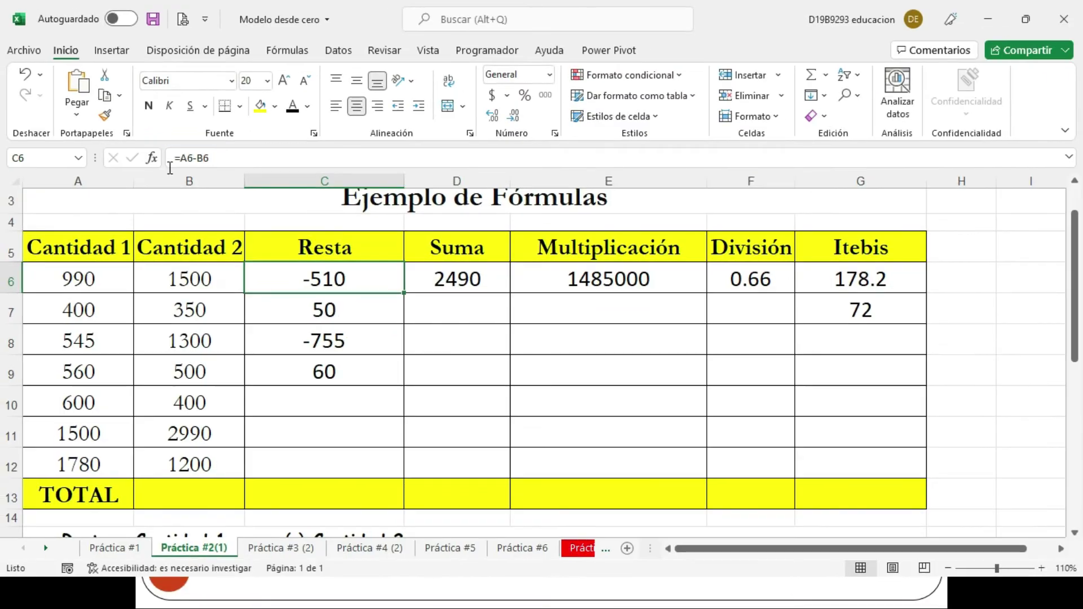
click(275, 158)
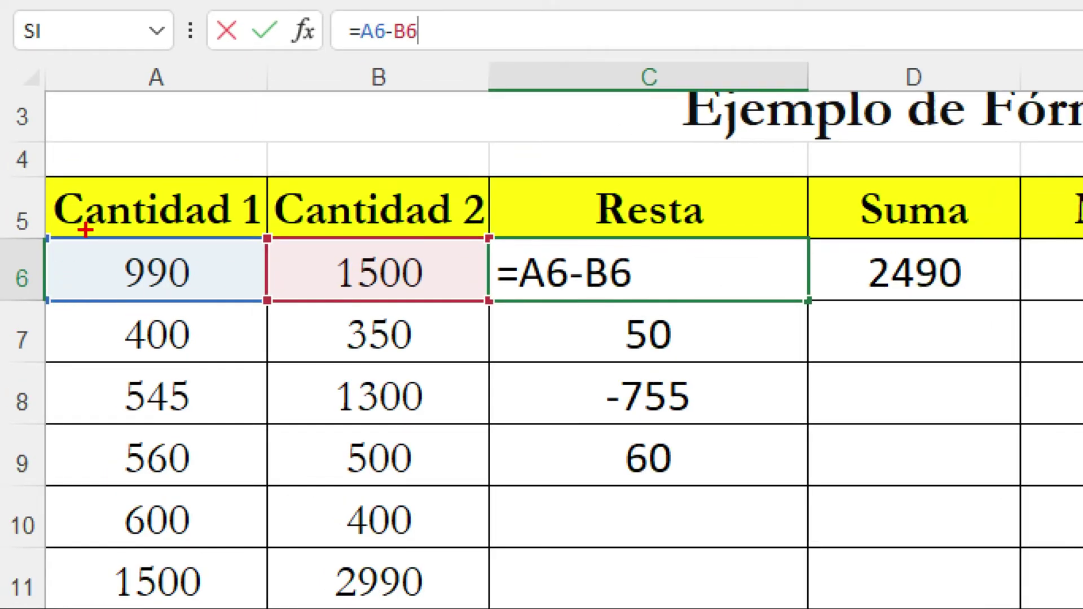
mouse_move(44, 236)
mouse_down()
mouse_move(503, 298)
mouse_move(490, 315)
mouse_move(488, 301)
mouse_up()
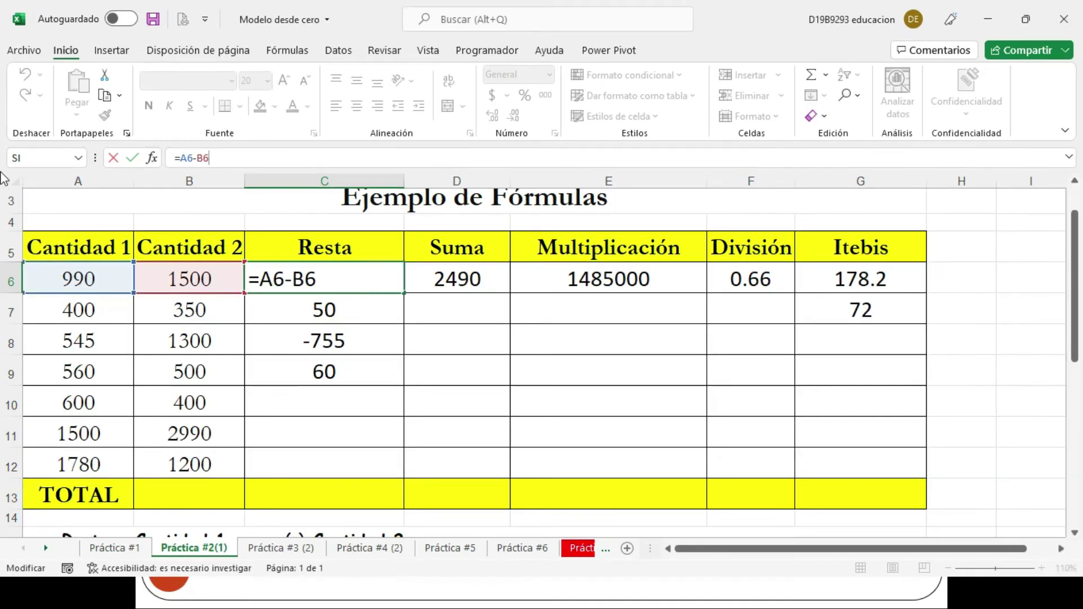
click(322, 280)
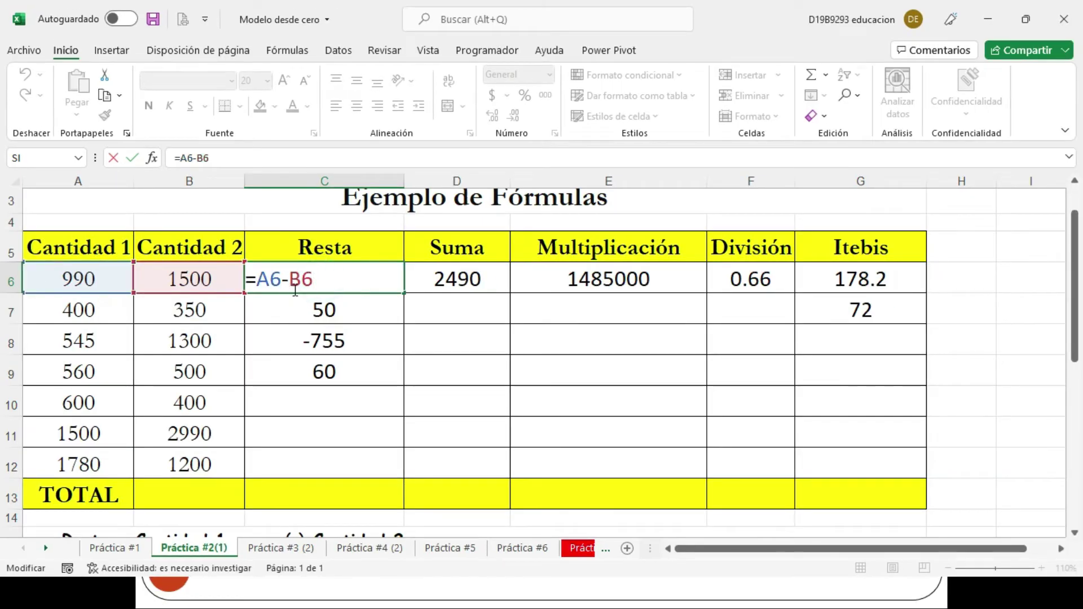
key(ctrl+Return)
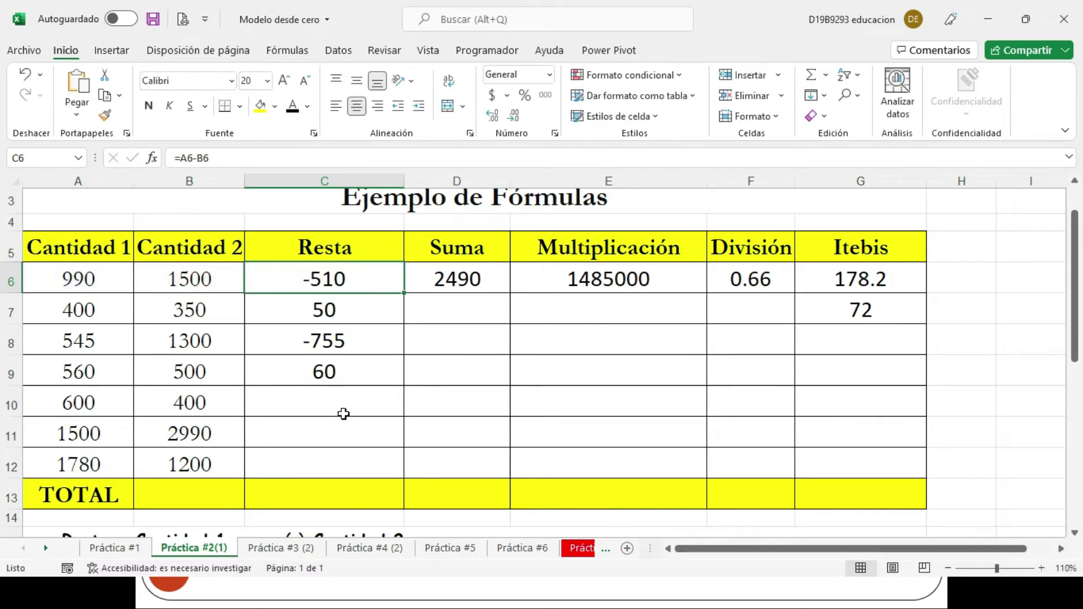
Step: Examine the C7 formula in edit mode with its source cells A7 and B7 outlined, and leave editing
click(332, 373)
click(333, 308)
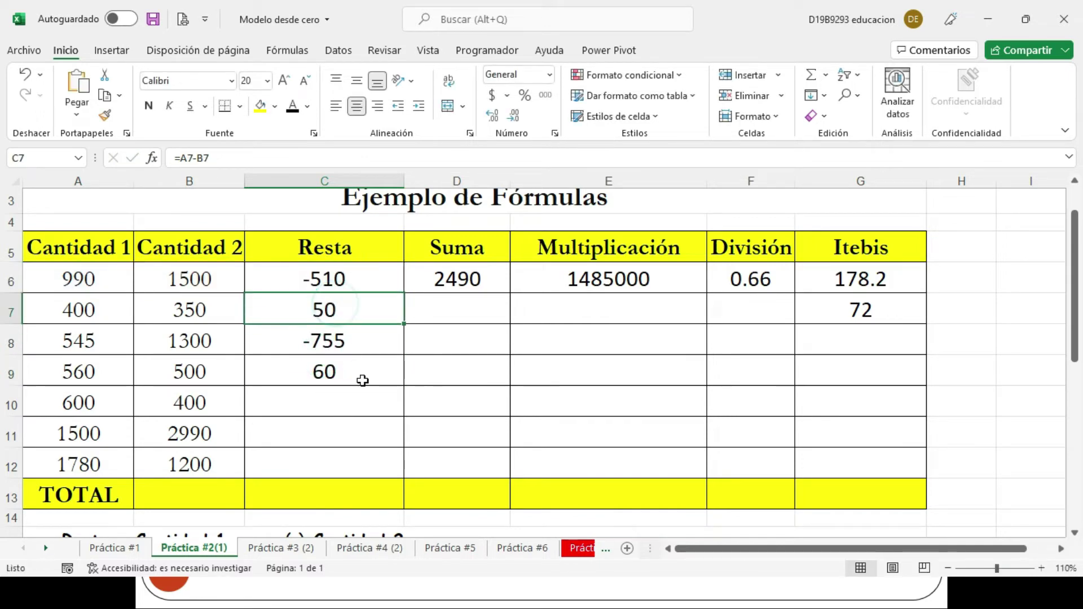
key(F2)
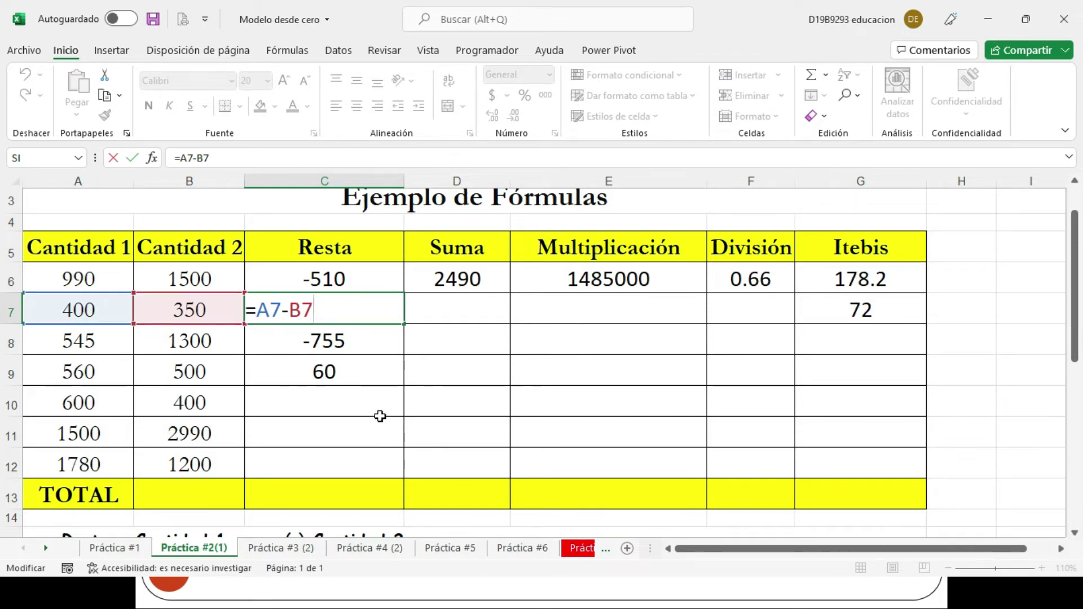
key(Escape)
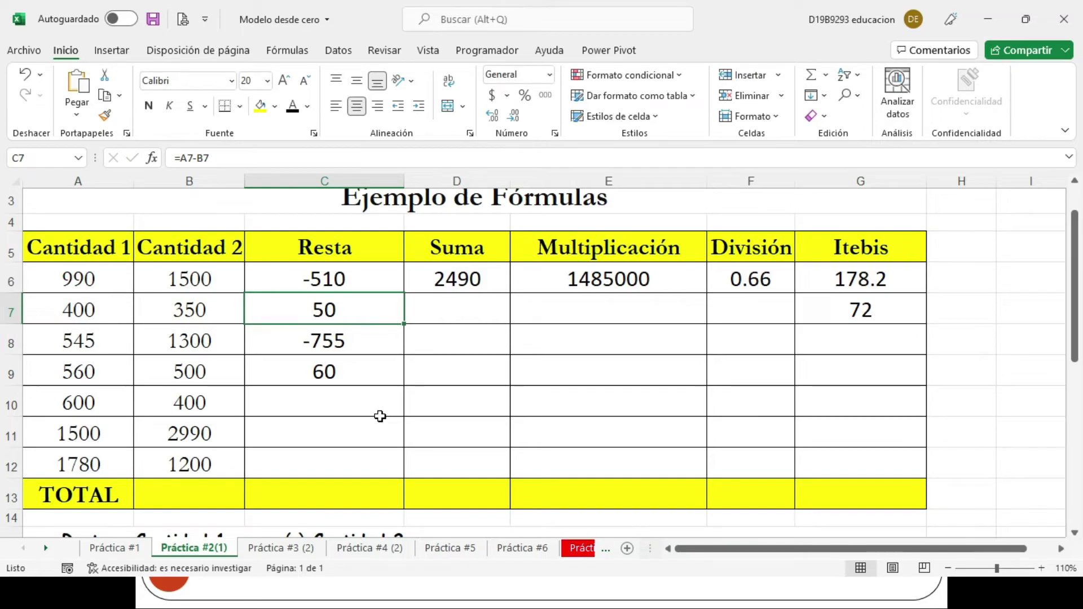
Step: Switch to the slide show and advance to the slide Errores en los datos y las fórmulas
key(alt+Tab)
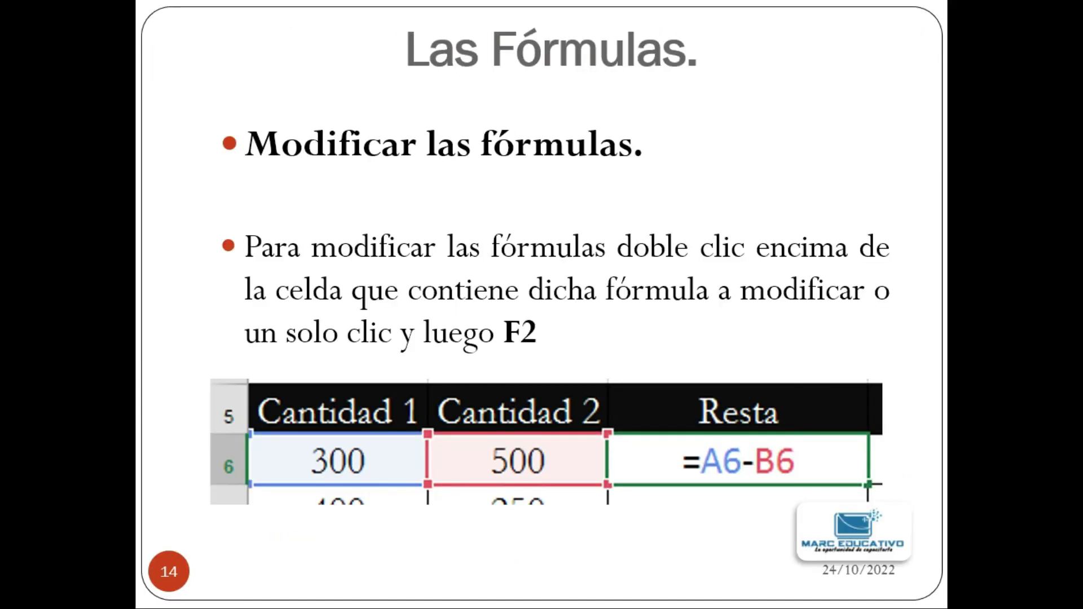
key(Right)
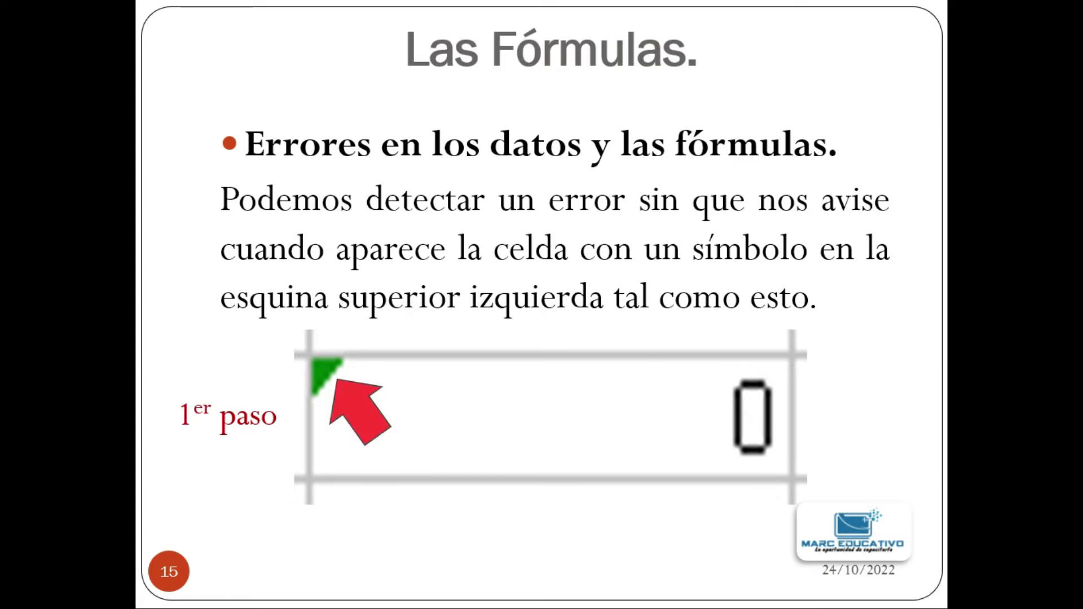
Step: Switch back to Excel and fill C10:C12 with each row's Cantidad 1 minus Cantidad 2 formula, such as =A11-B11 in C11
key(alt+Tab)
click(319, 409)
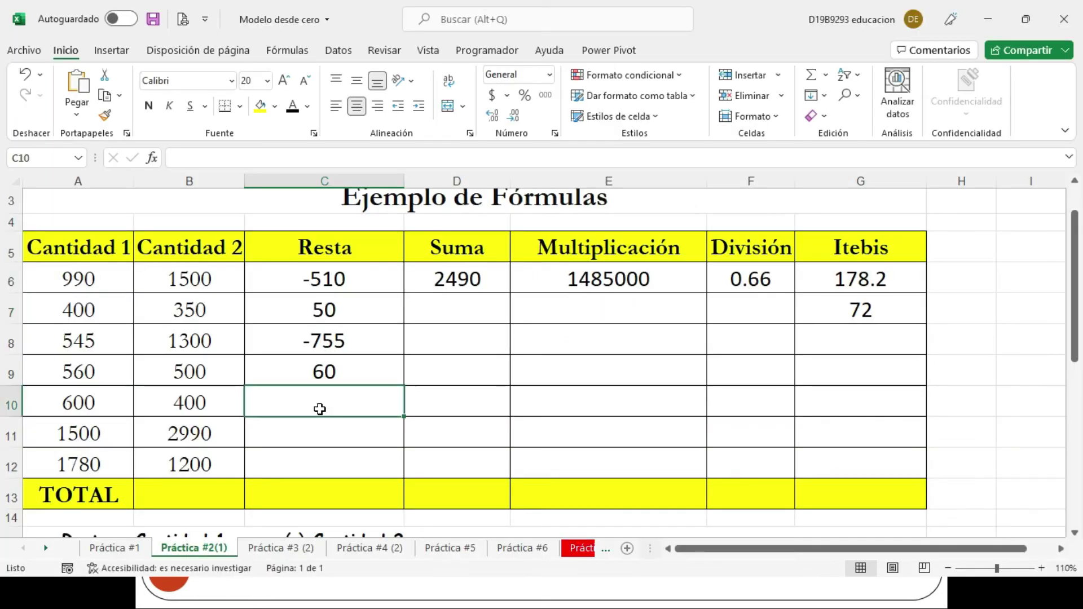
key(Down)
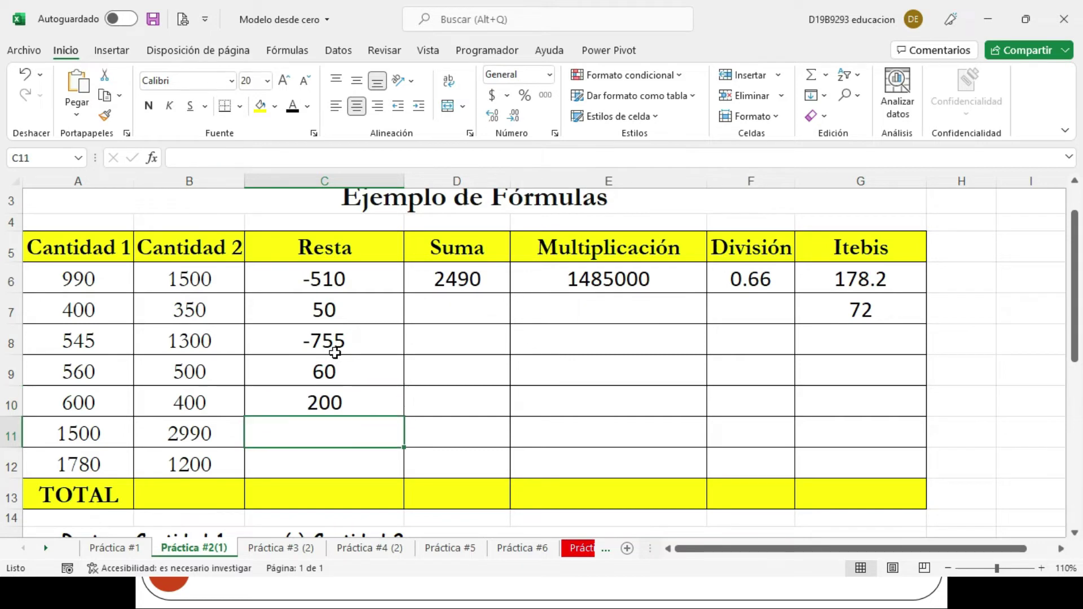
text(=A11-B11)
key(Return)
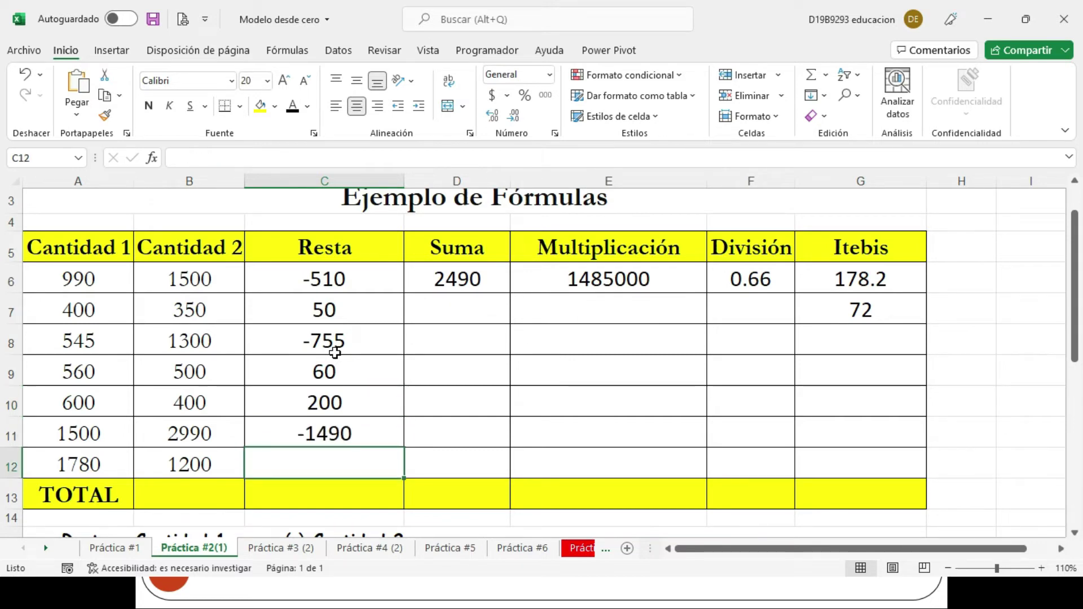
key(ctrl+d)
Step: Replace the formula in C8 with the reversed subtraction =B8-A8 to make it inconsistent with the rest of the Resta column
key(Up)
key(Up)
key(Up)
key(Up)
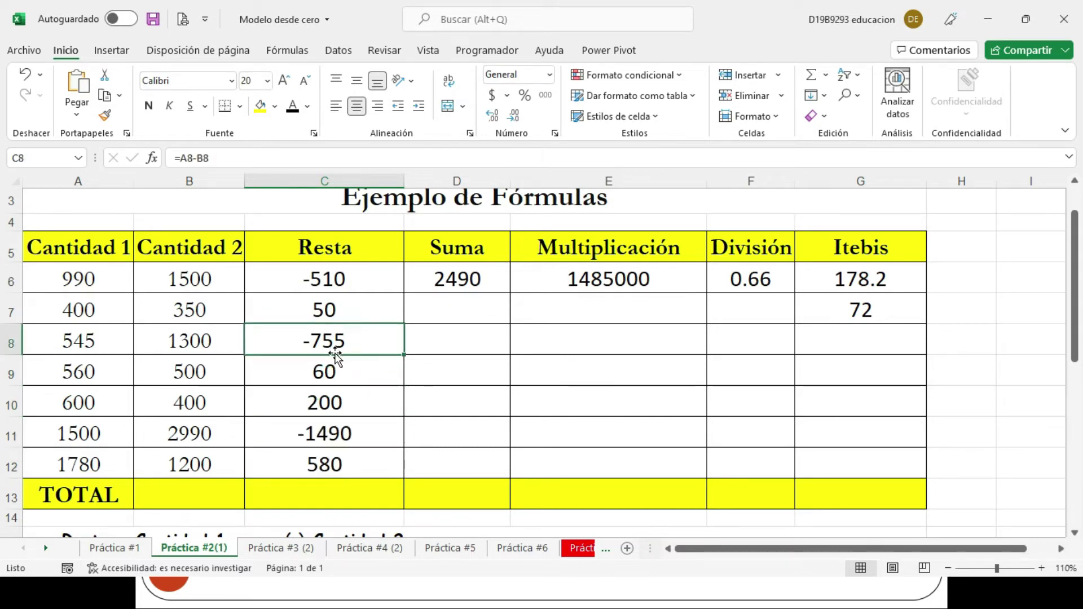
text(=)
click(197, 339)
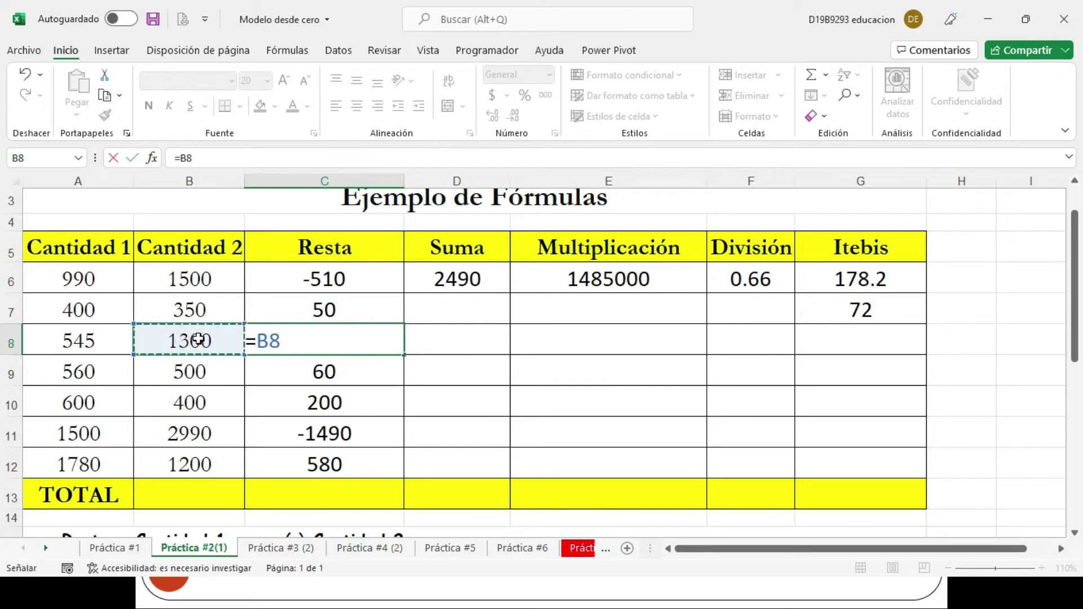
text(-)
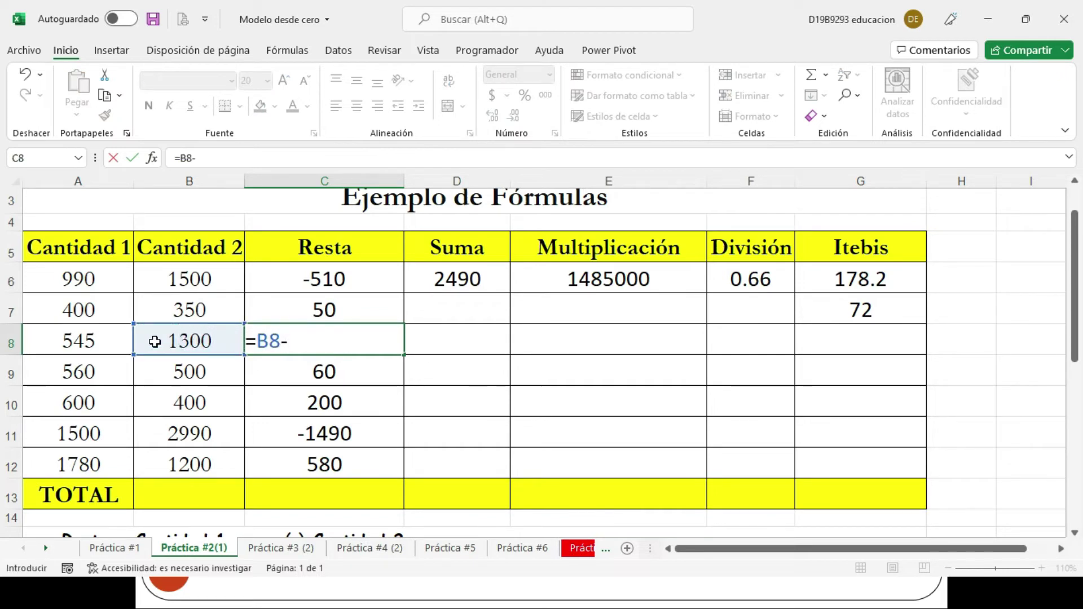
click(103, 336)
key(Return)
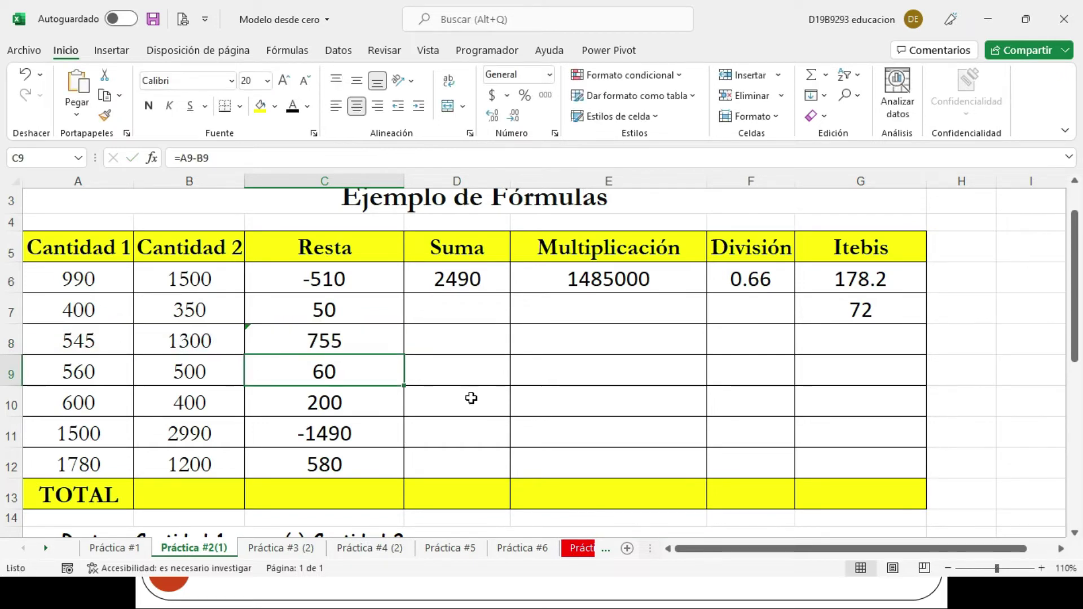
Step: Examine the error marker in C8's corner, outlining it and comparing the amounts and Resta results of rows 6 and 8
click(466, 397)
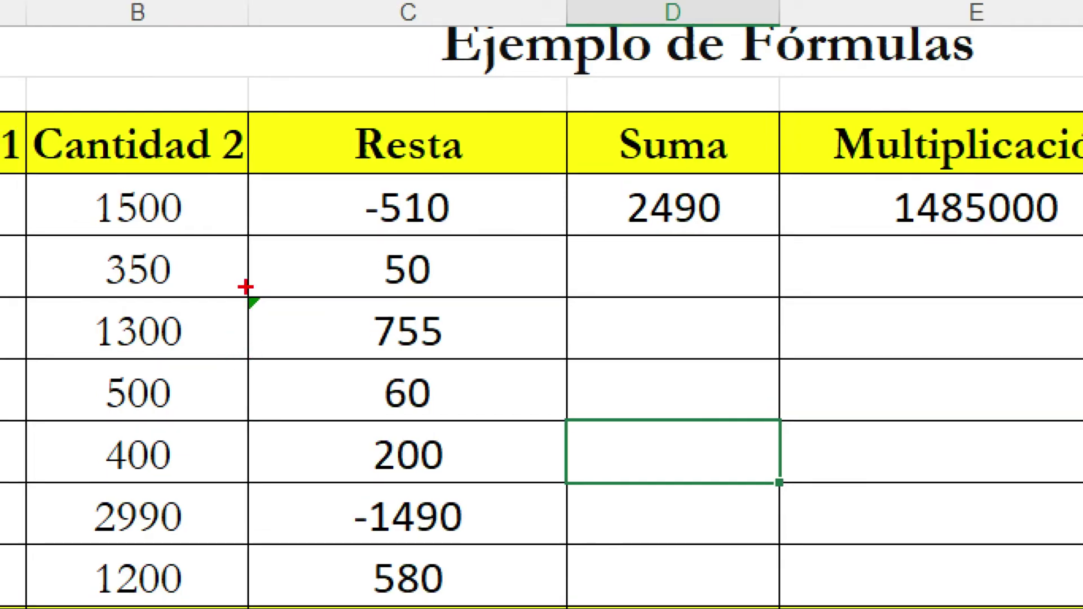
drag(235, 285, 272, 326)
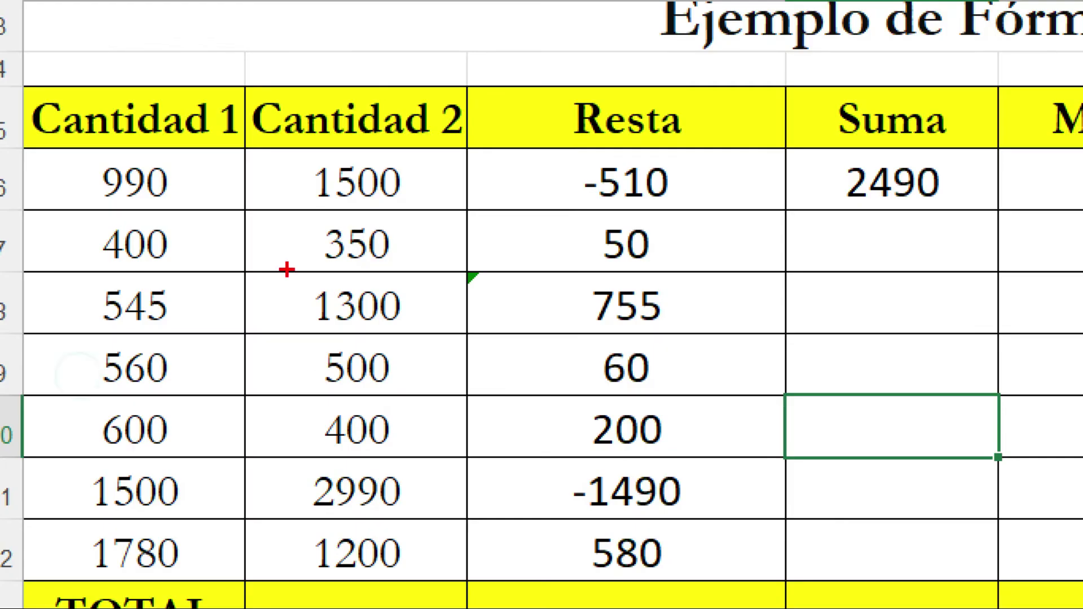
drag(155, 323, 228, 358)
drag(93, 270, 194, 339)
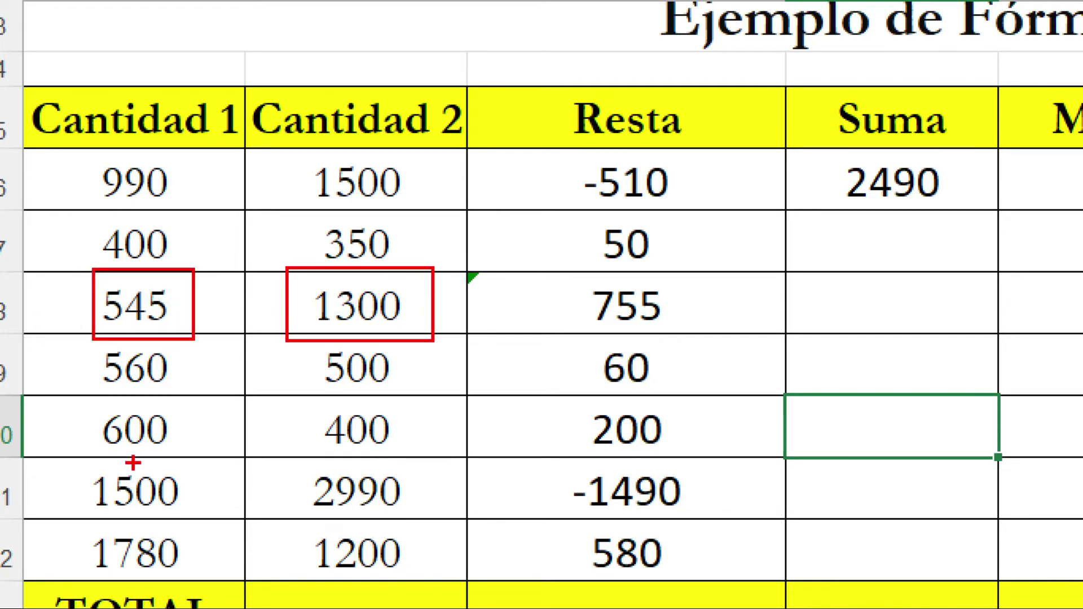
mouse_move(521, 153)
mouse_down()
mouse_move(668, 155)
mouse_move(708, 259)
mouse_up()
drag(49, 148, 210, 215)
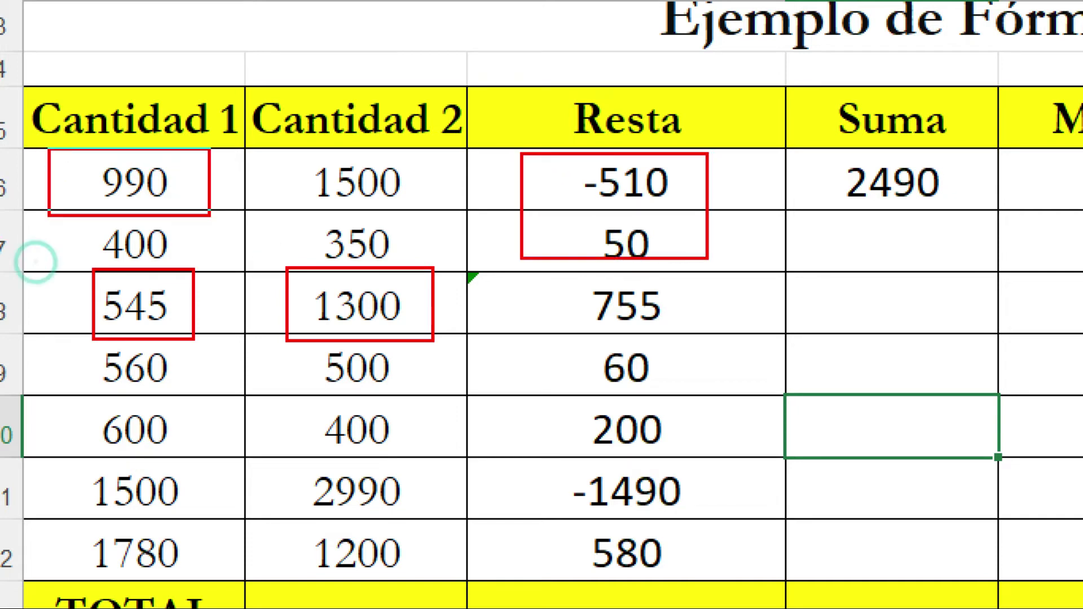
drag(264, 134, 415, 218)
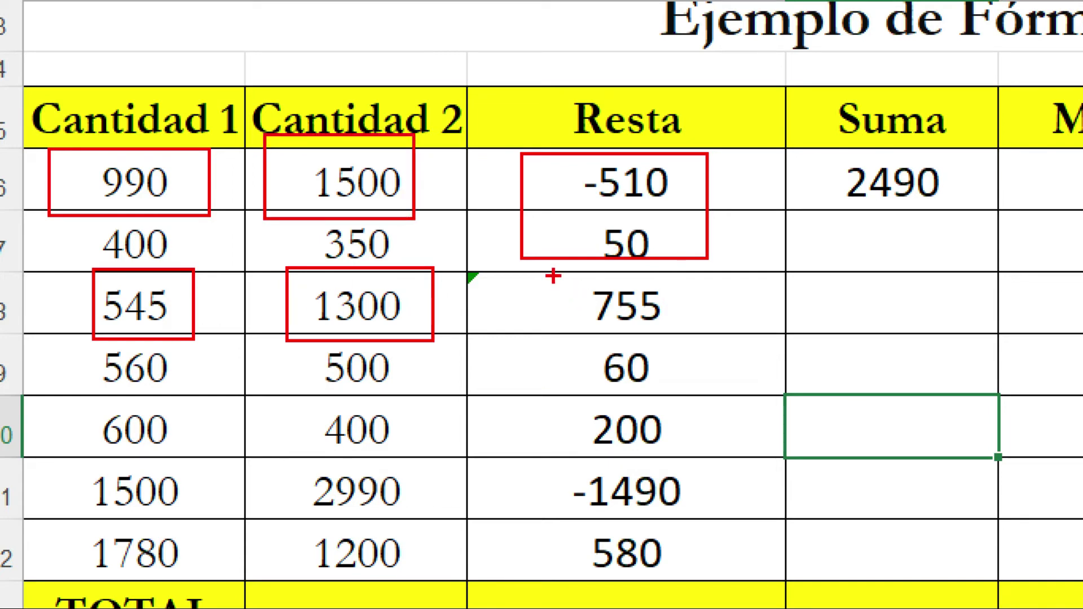
drag(553, 275, 694, 334)
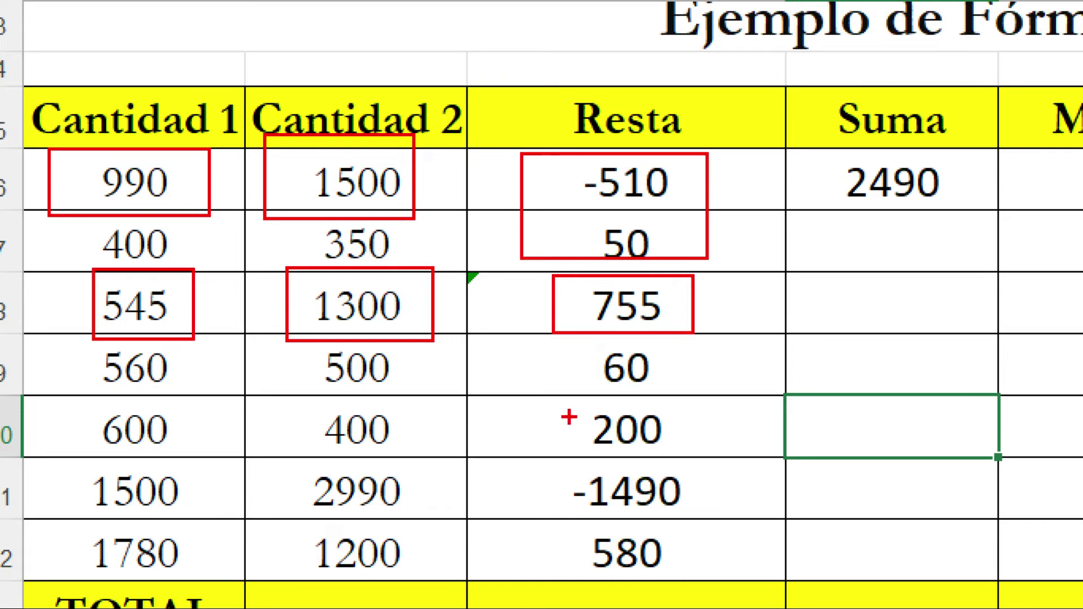
drag(442, 250, 503, 294)
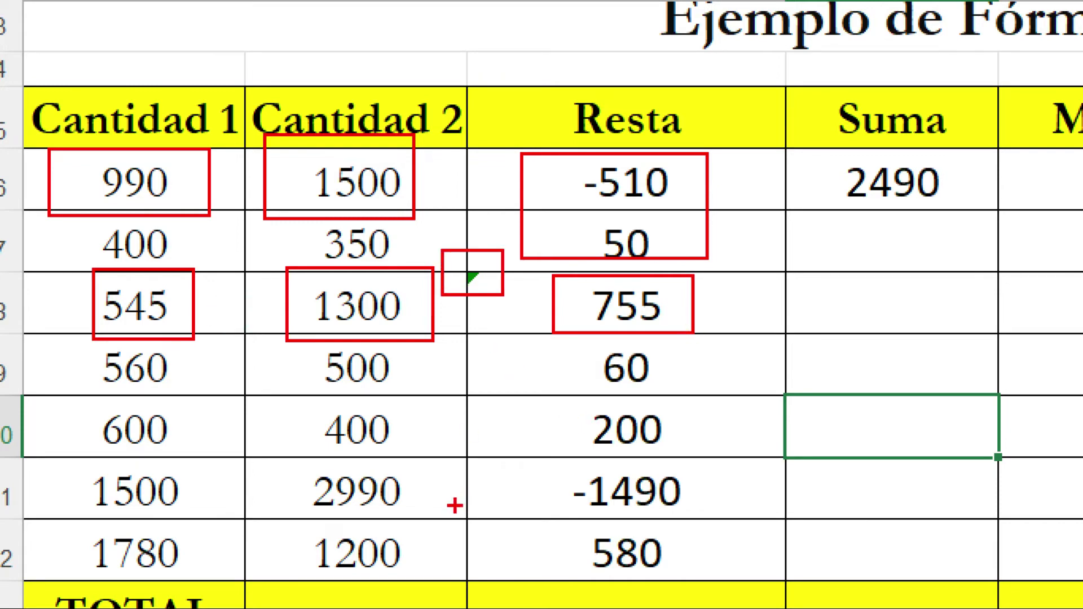
key(Escape)
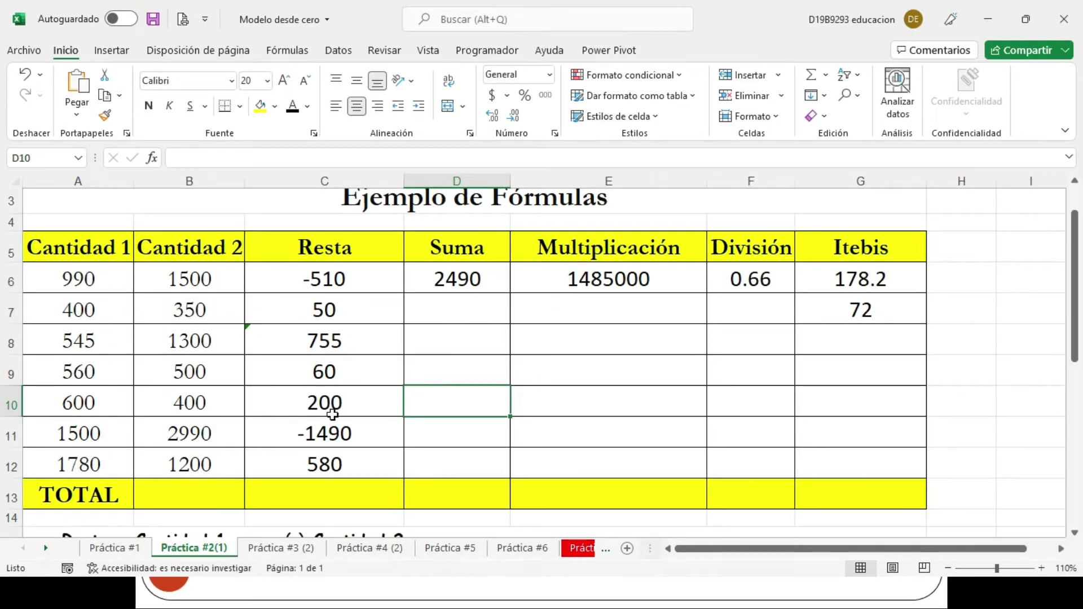
Step: Correct the inconsistent formula in C8 through its error-checking options so that it reads =A8-B8
click(309, 341)
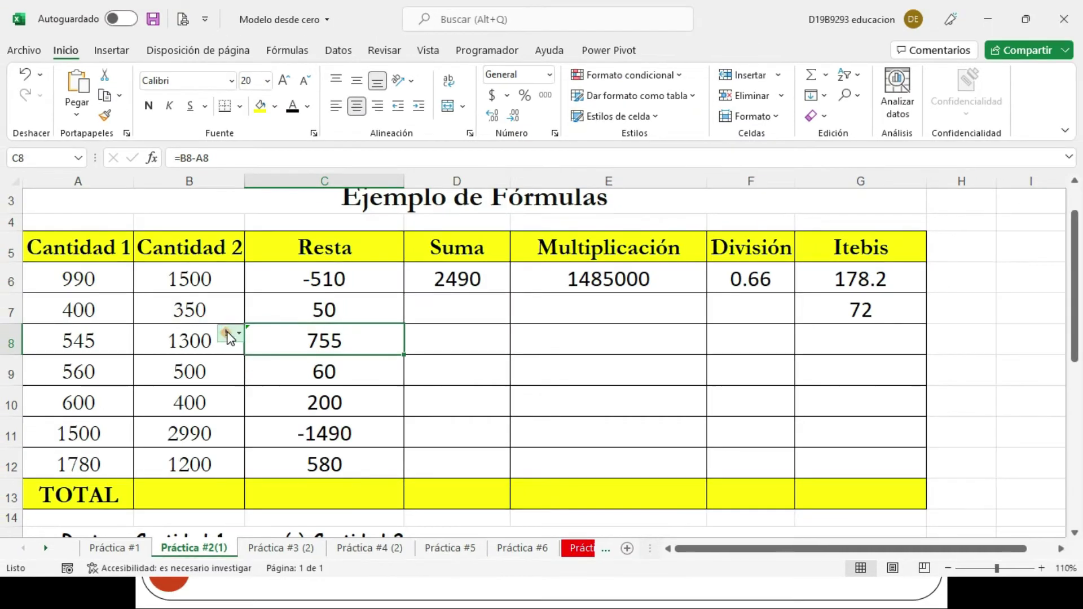
click(227, 333)
click(227, 332)
click(279, 375)
key(ctrl+1)
click(249, 380)
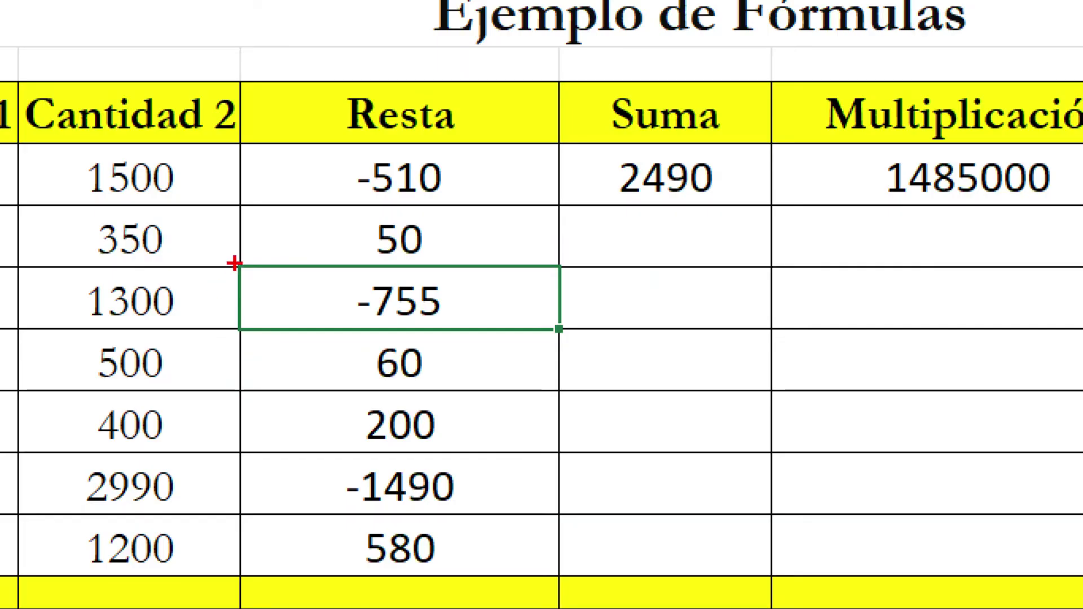
Step: Check C8's corner and corrected result by outlining both in red, and leave the annotation view
drag(241, 320, 251, 334)
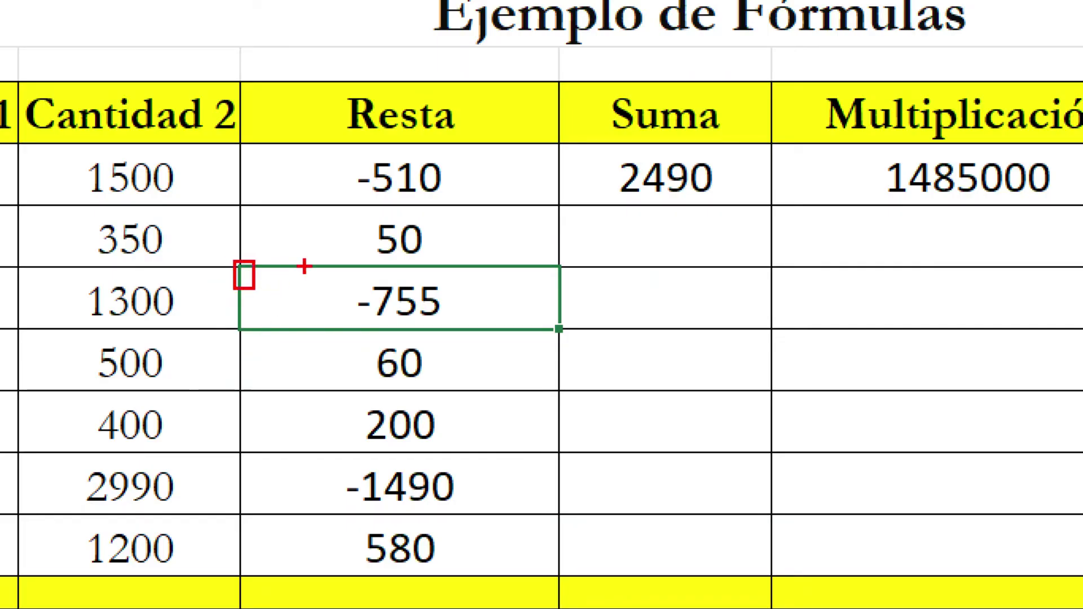
drag(304, 264, 470, 331)
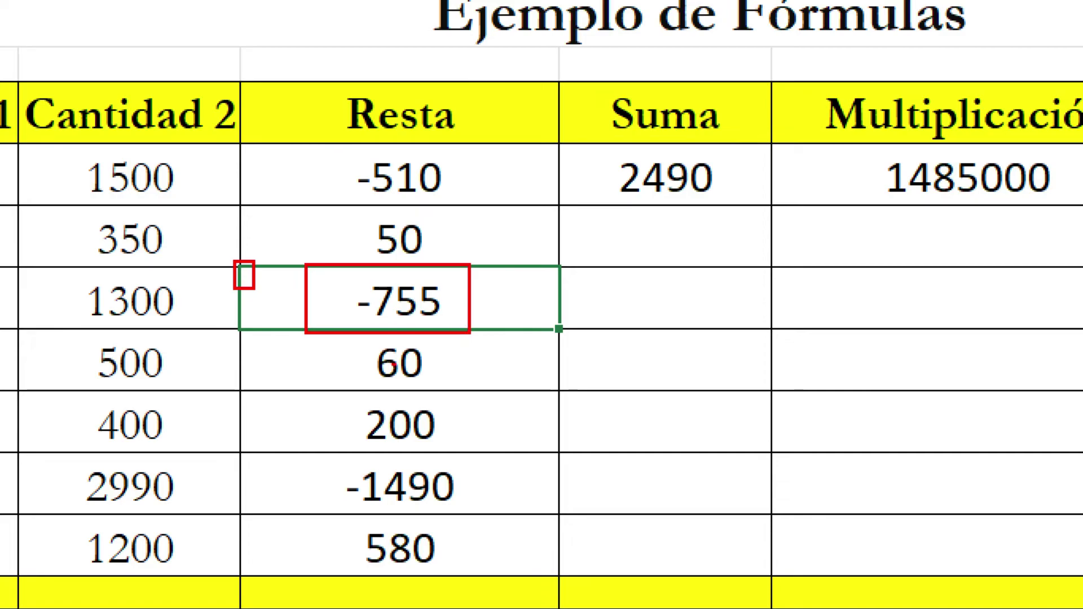
key(Escape)
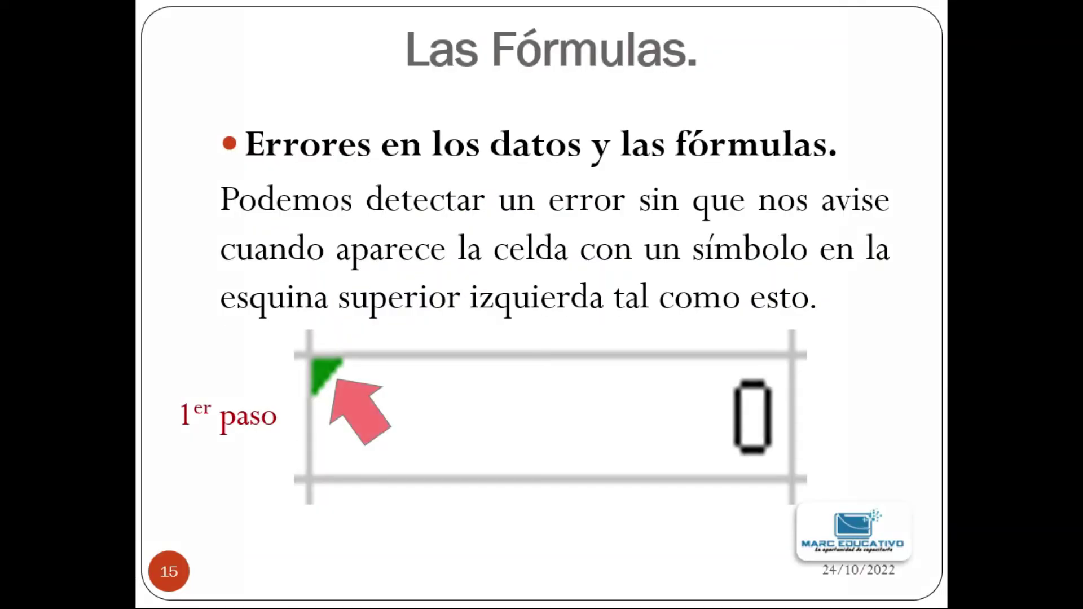
Step: Advance the slide show past the error-options steps to the ######## error slide, and outline the ######## symbol
key(Right)
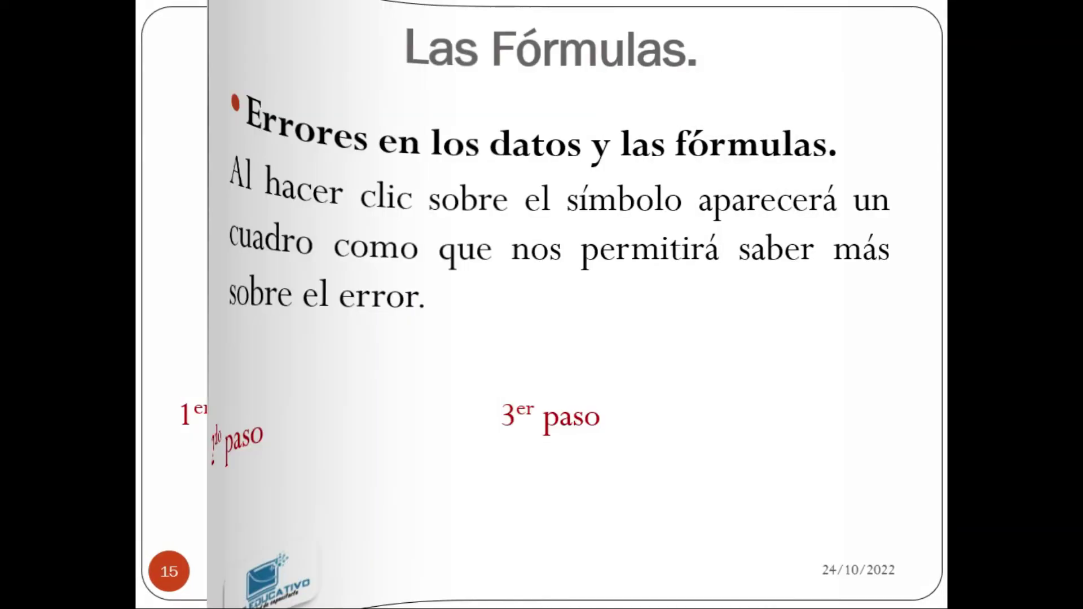
key(Right)
key(Right)
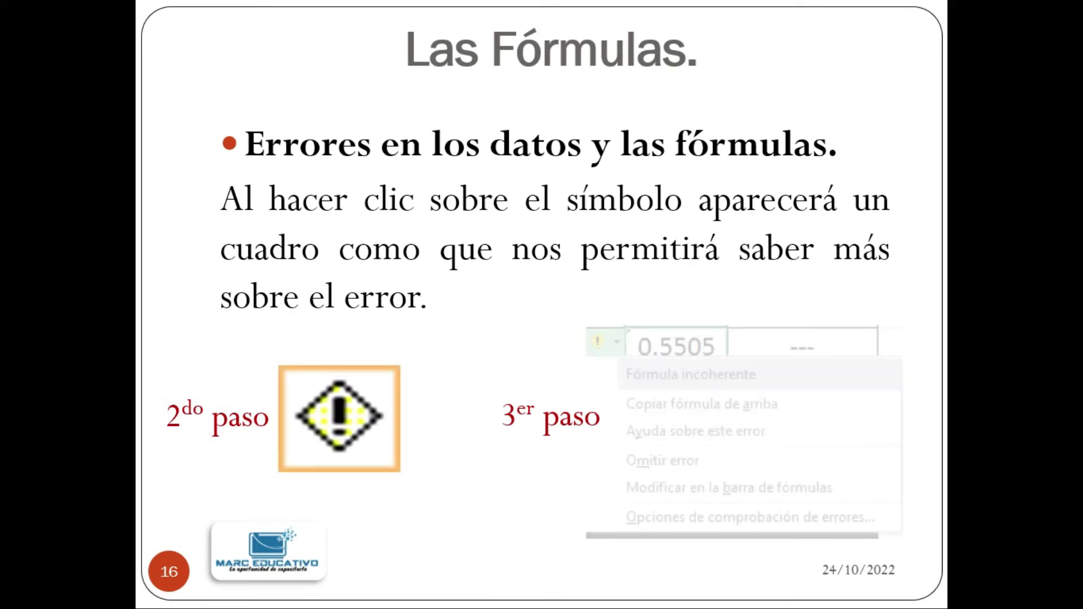
key(Right)
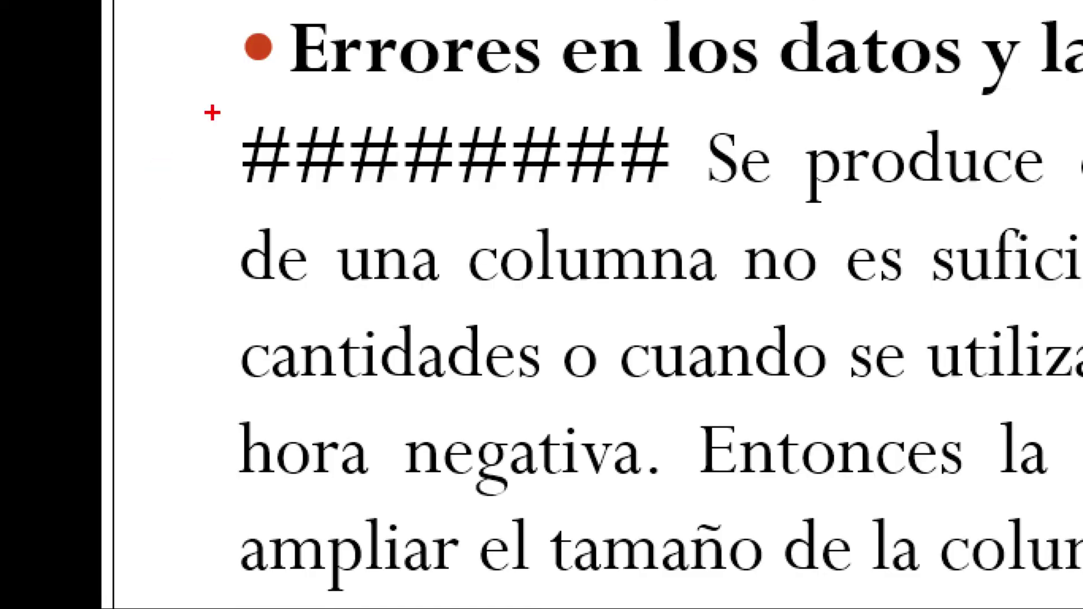
drag(214, 107, 680, 207)
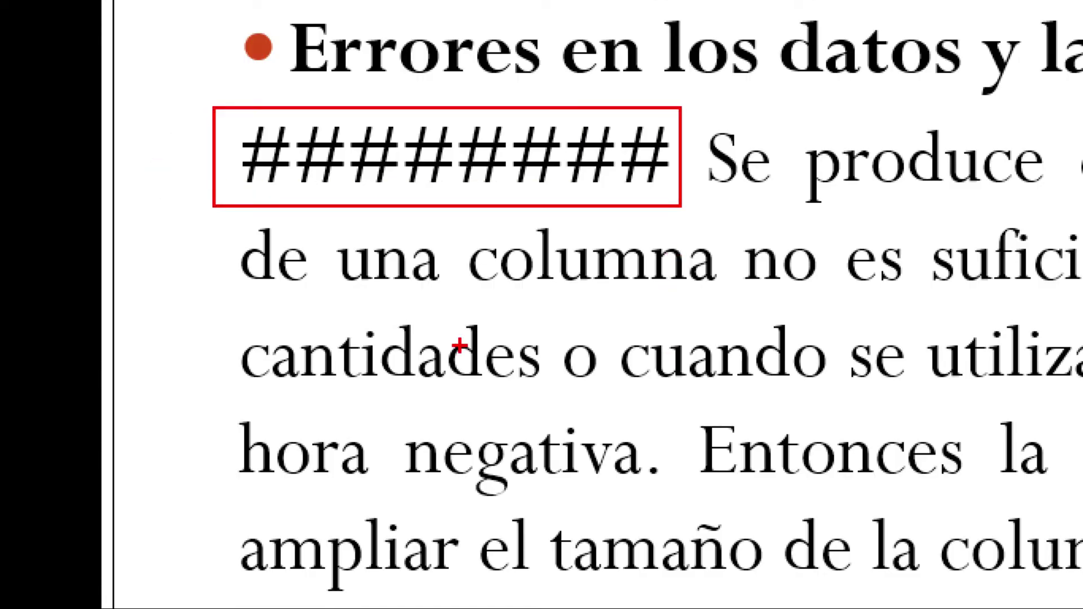
key(Escape)
Step: Switch back to Excel, narrow column C to about the width of its Resta heading, and enlarge the font of C6:C12 to 24
key(alt+Tab)
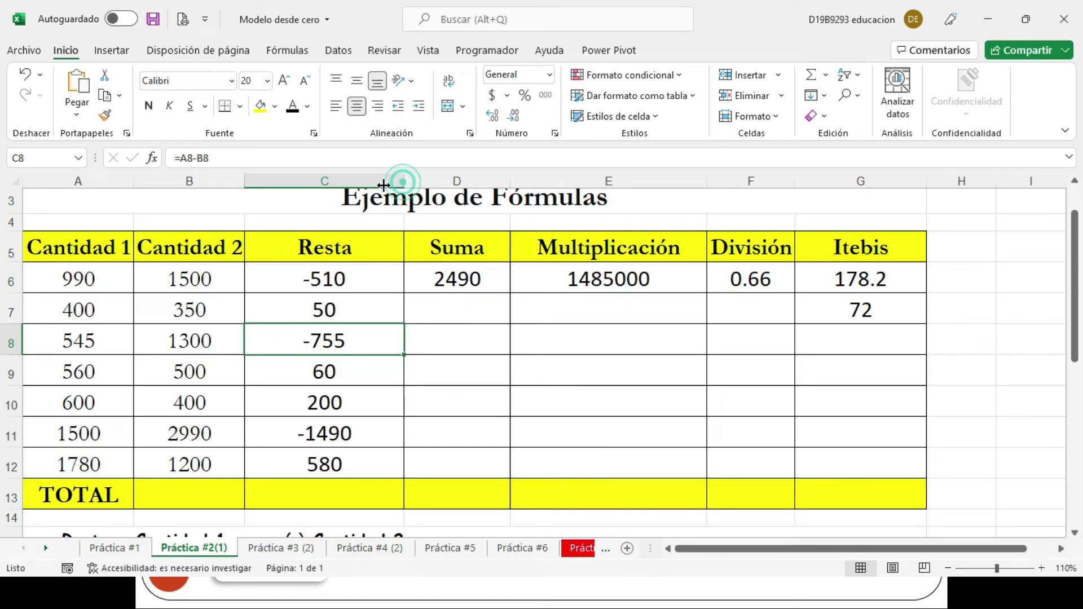
drag(403, 181, 305, 181)
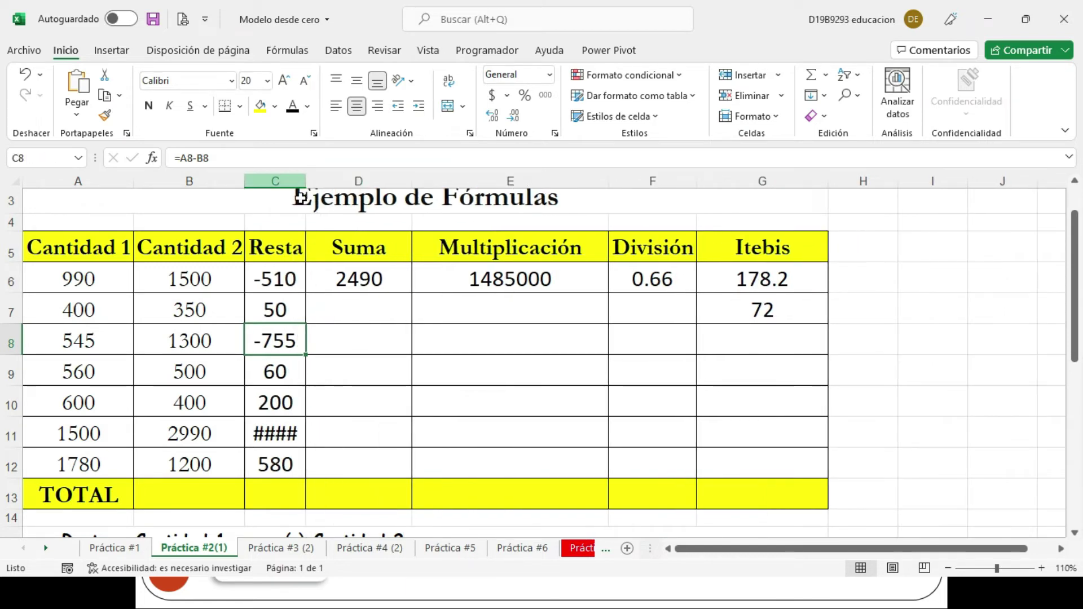
drag(279, 279, 268, 457)
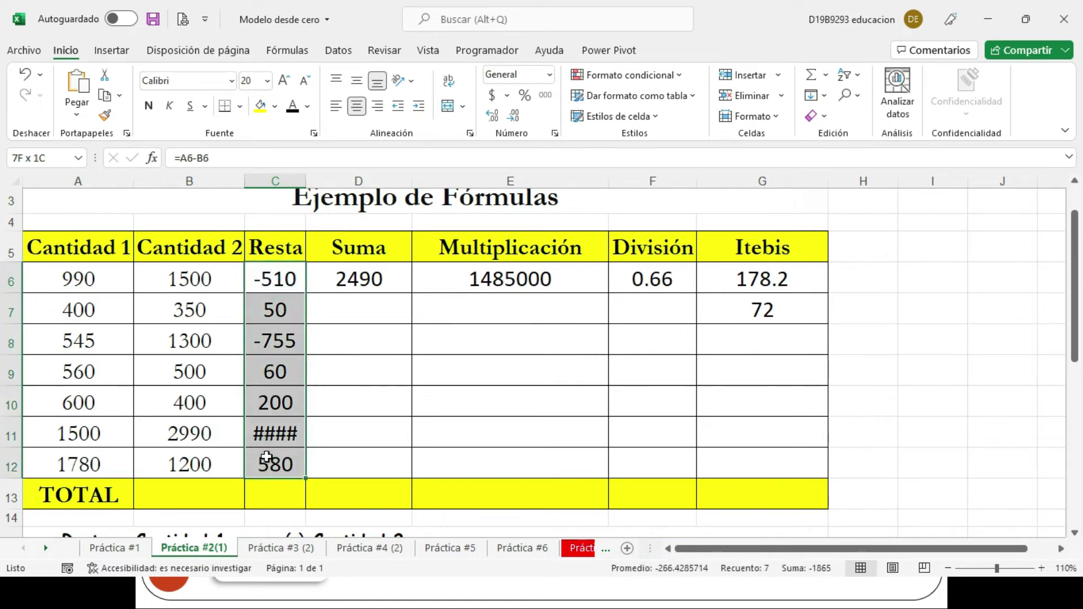
click(282, 84)
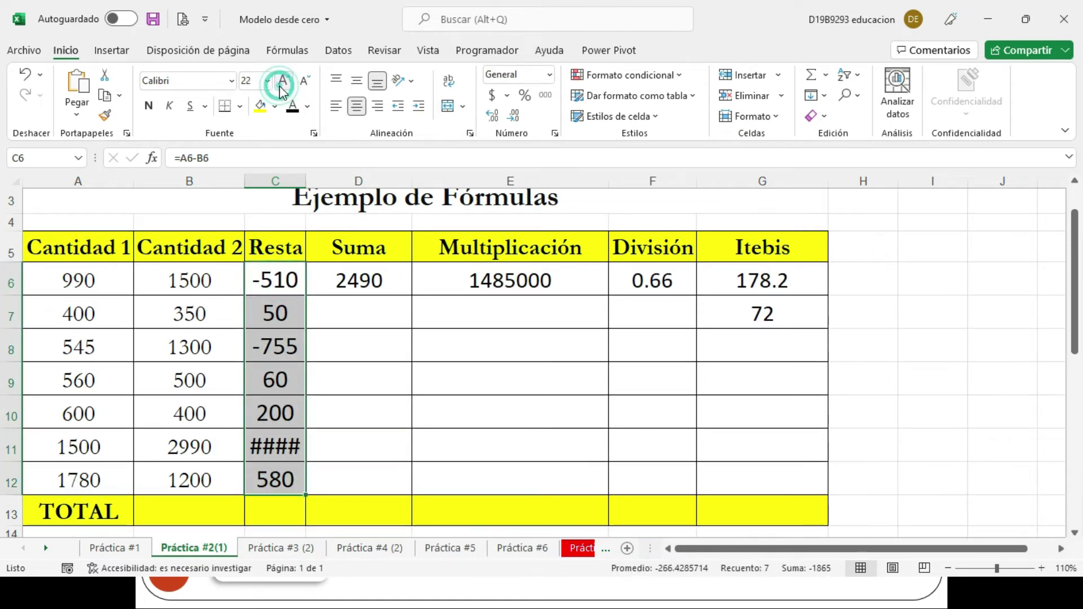
click(282, 83)
Step: Narrow column C further to provoke the ## error in its cells, and autofit the column to its contents
drag(299, 182, 290, 179)
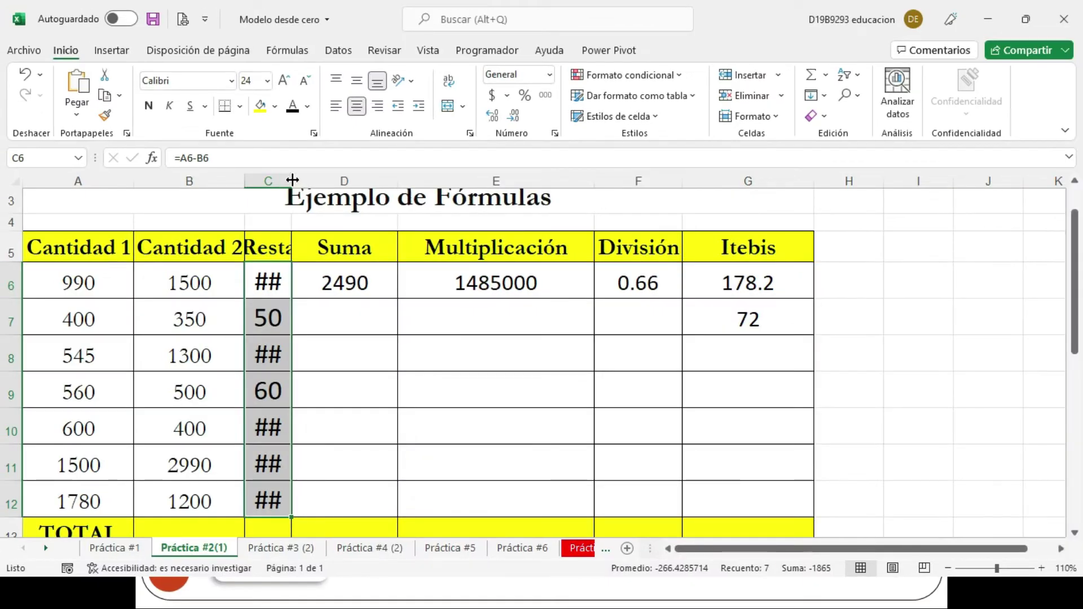
double_click(292, 180)
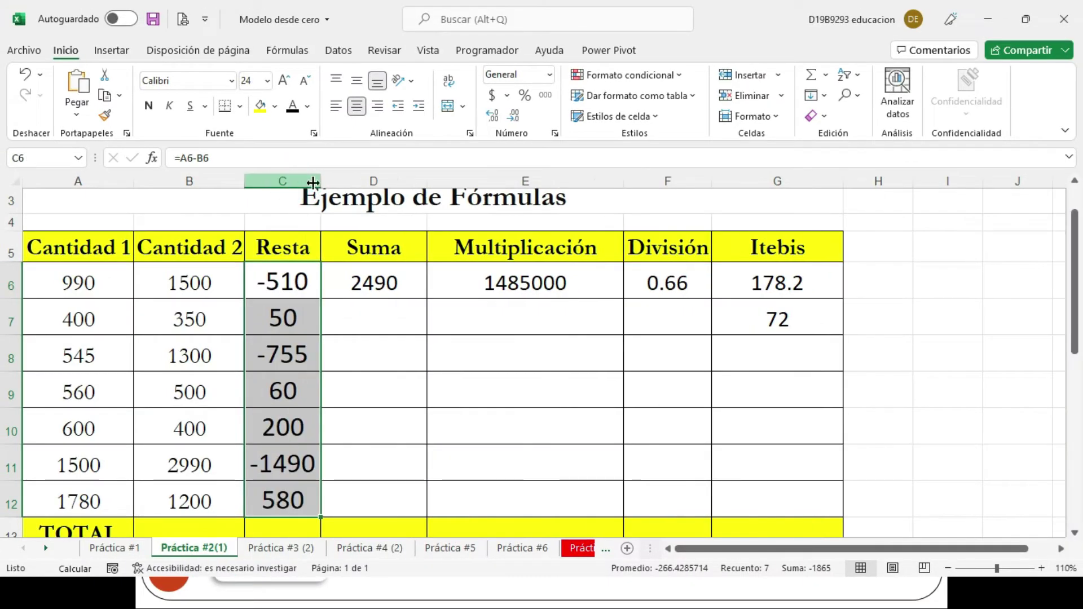
Step: Undo the recent width and font-size changes in column C, and narrow the column slightly
key(ctrl+z)
key(ctrl+z)
key(ctrl+z)
key(ctrl+z)
key(ctrl+z)
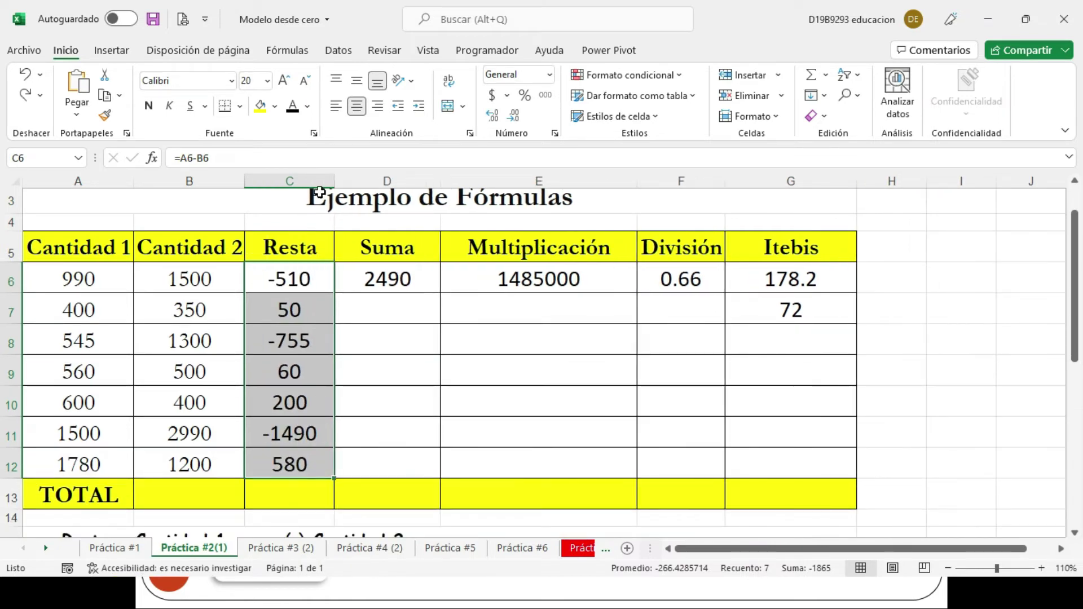
mouse_move(338, 180)
mouse_down()
mouse_move(320, 175)
mouse_move(329, 180)
mouse_up()
Step: Switch to the slide show, advance to the Millares slide, and return to Excel
key(alt+Tab)
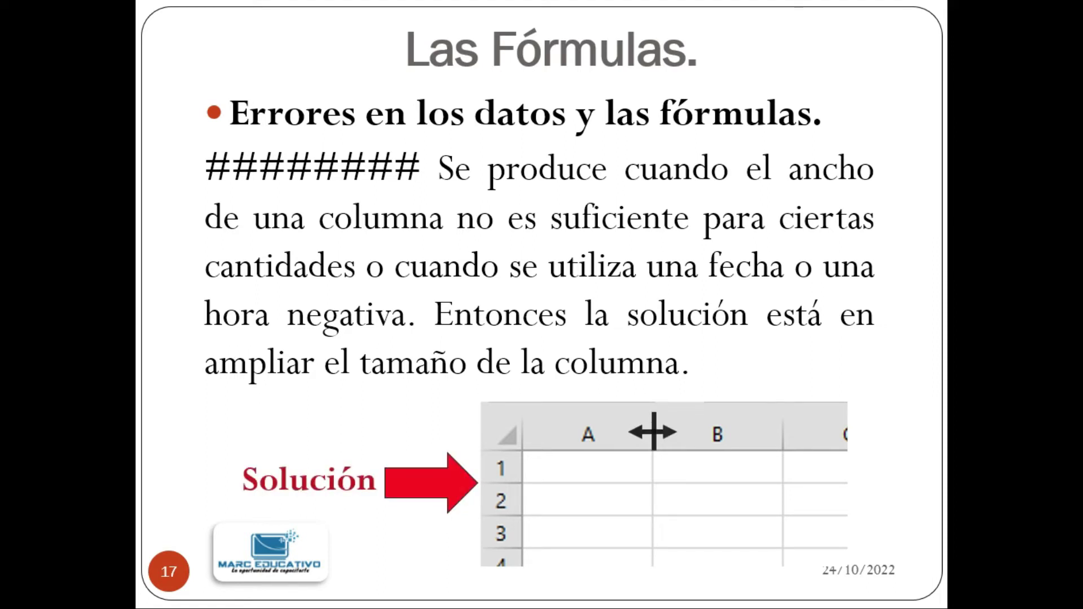
key(Right)
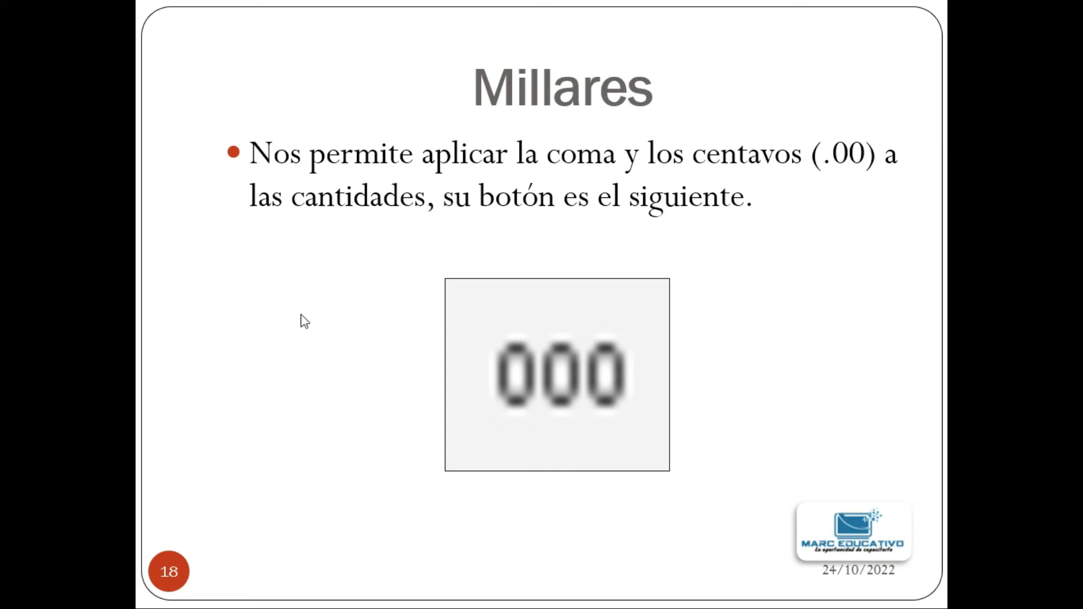
key(alt+Tab)
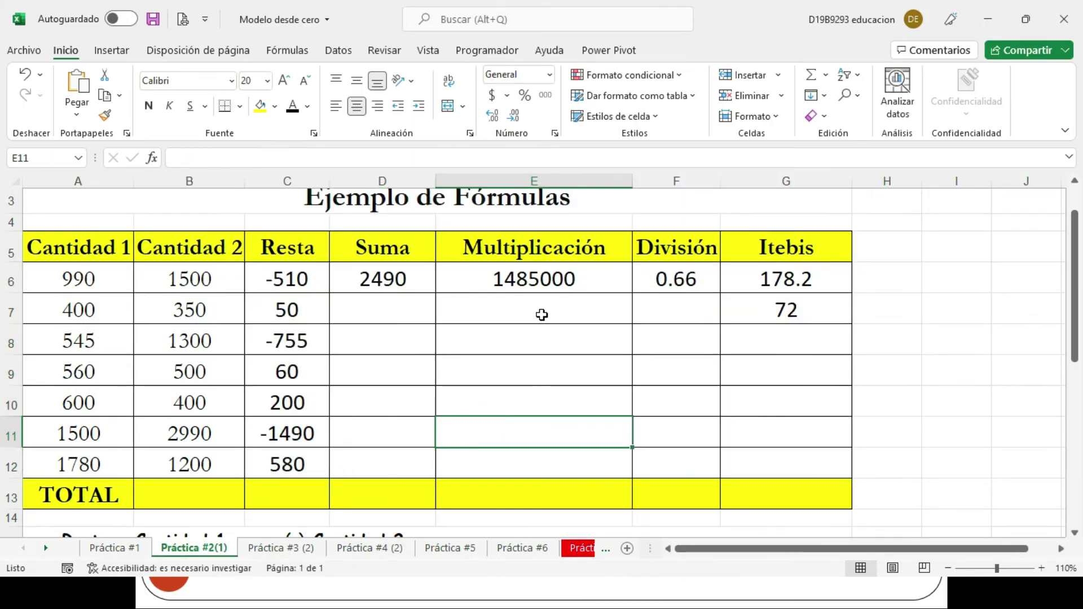
Step: Fill the Multiplicación formula from E6 down through E7:E12, multiplying Cantidad 1 by Cantidad 2 in each row
click(541, 313)
key(ctrl+j)
key(Down)
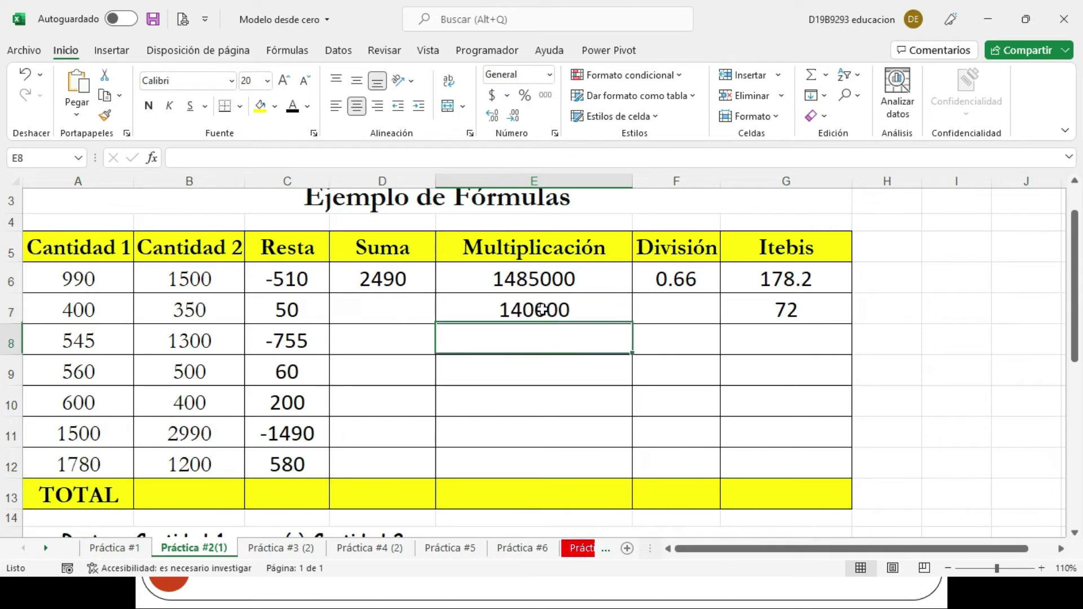
key(ctrl+j)
key(Down)
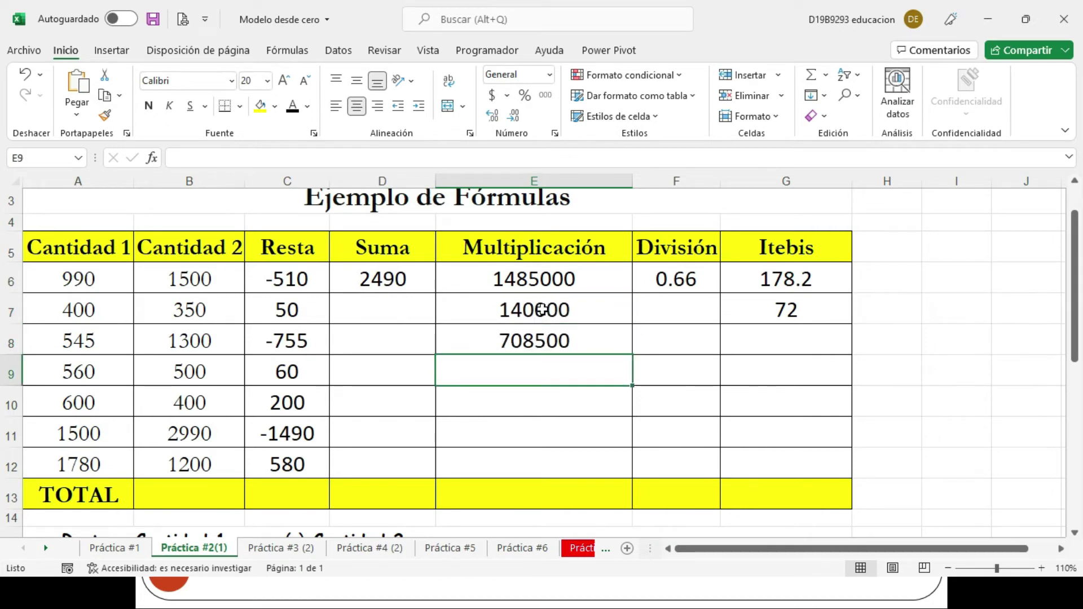
key(ctrl+j)
key(Down)
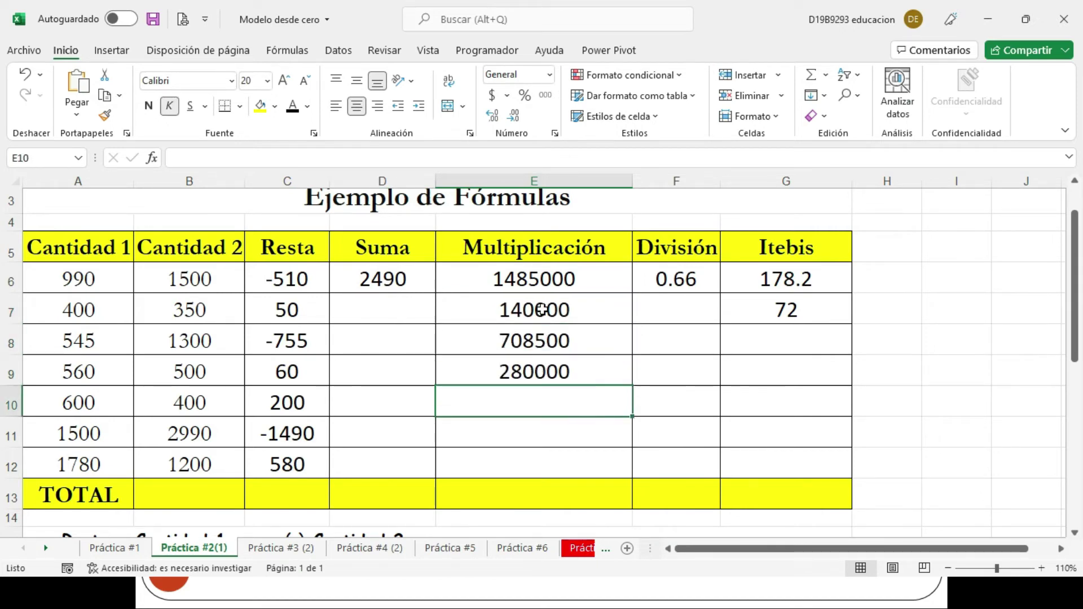
key(ctrl+j)
key(Down)
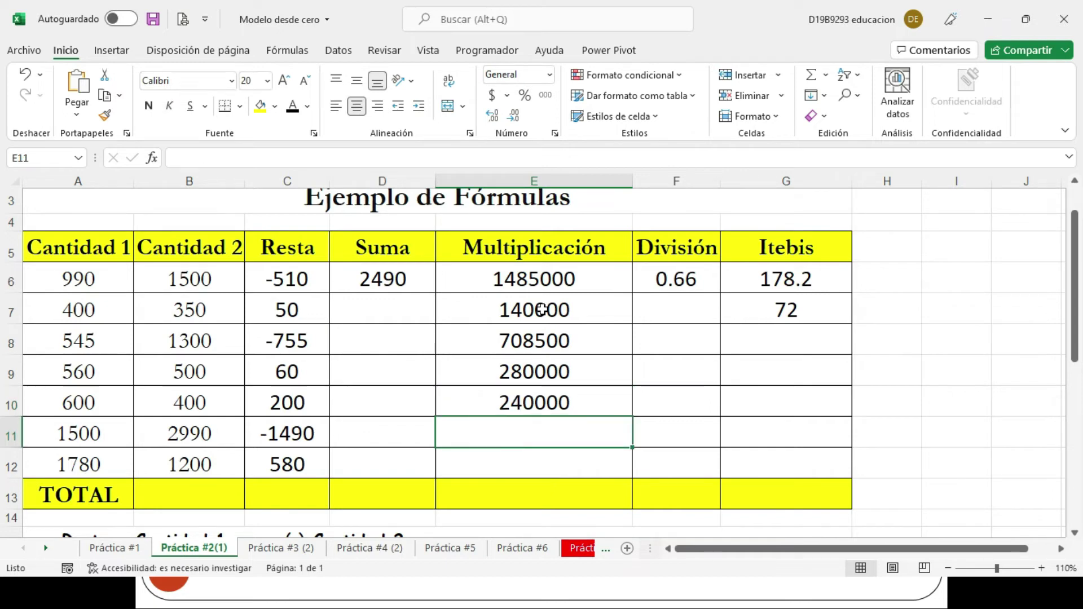
key(ctrl+j)
key(Down)
key(ctrl+j)
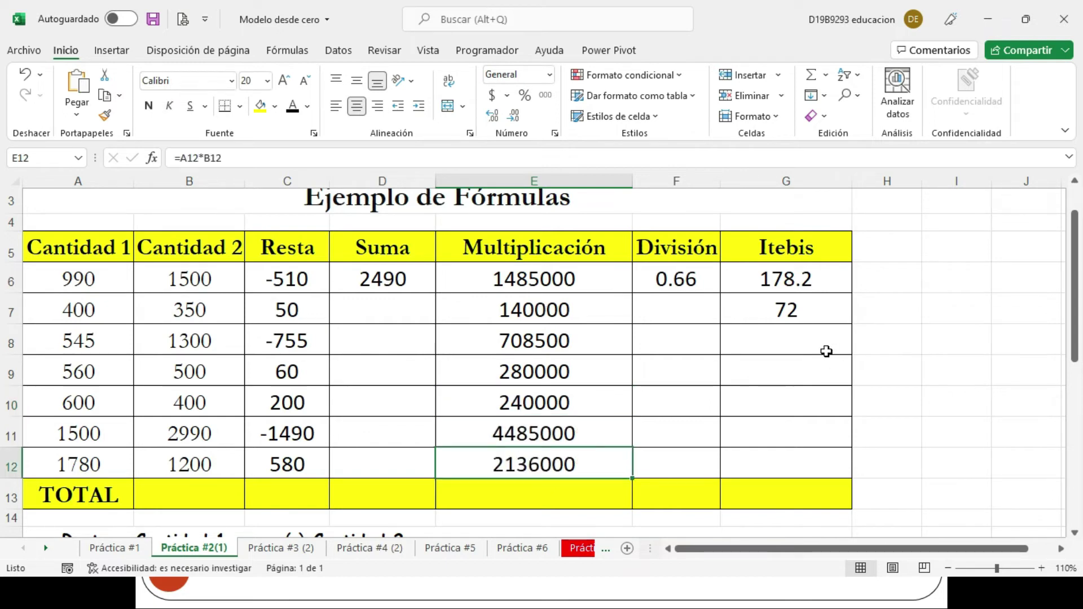
Step: Fill the Itebis formula, Cantidad 1 times 18%, down through G8:G12
click(826, 352)
key(ctrl+j)
key(Down)
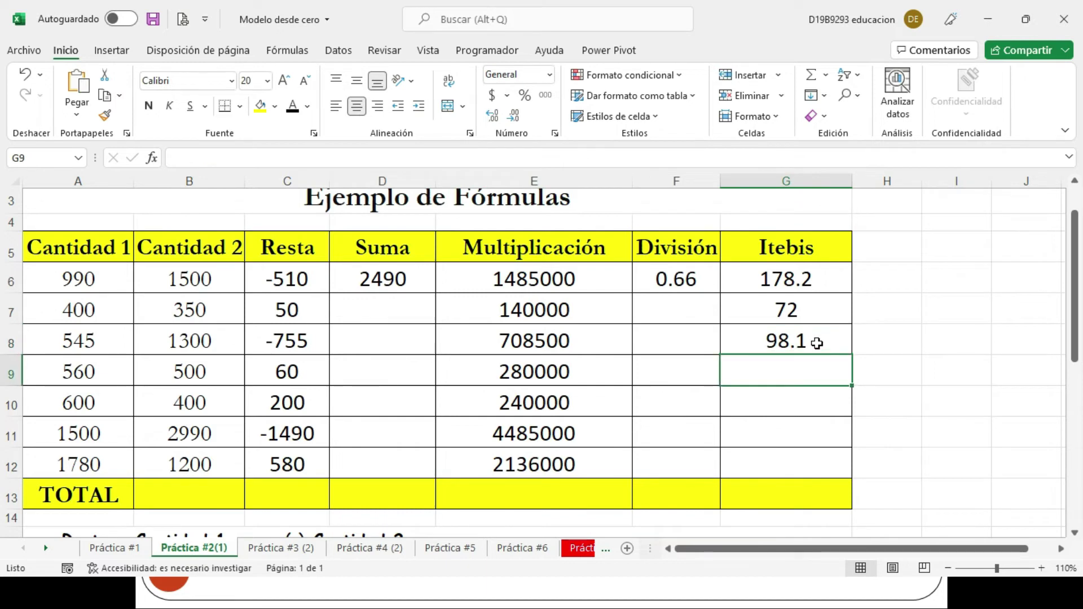
key(ctrl+j)
key(Down)
key(ctrl+j)
key(Down)
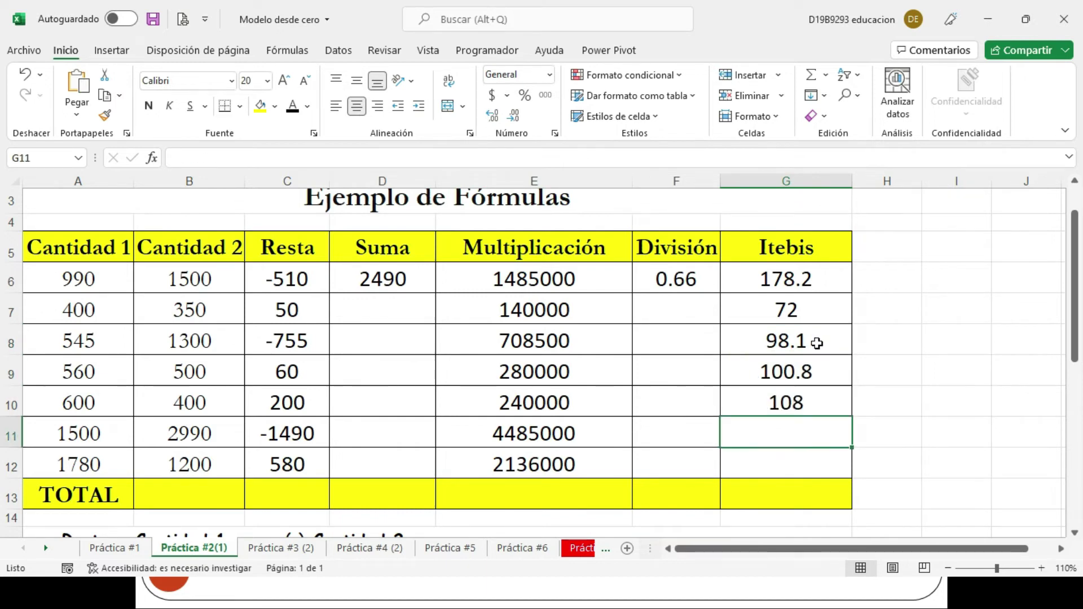
key(ctrl+j)
key(Down)
key(ctrl+j)
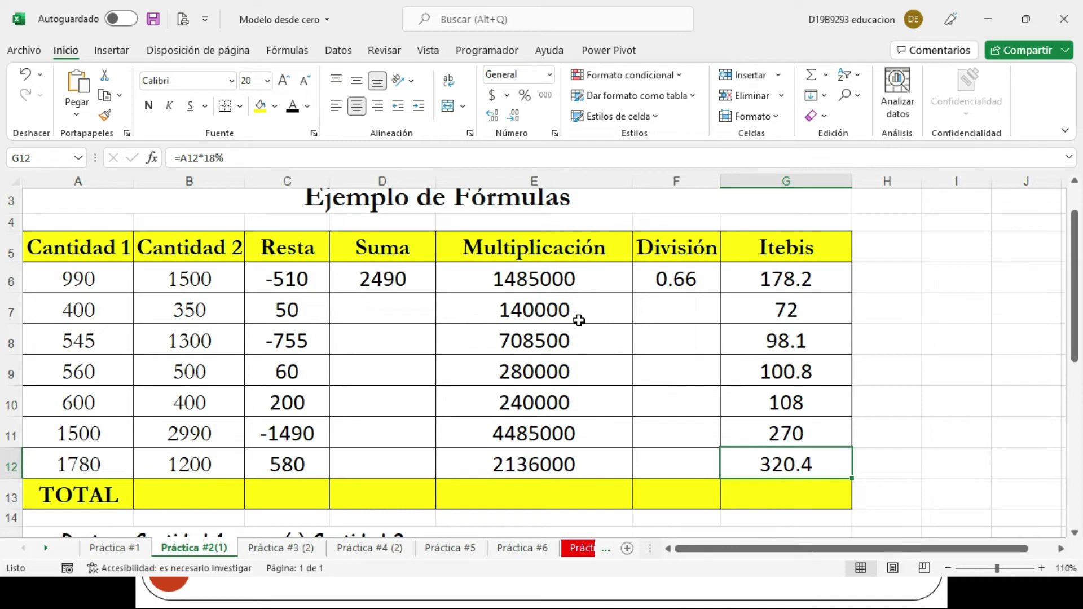
Step: Apply the thousands format with comma separators and two decimals to E6:E12 and G6:G12
drag(578, 279, 556, 461)
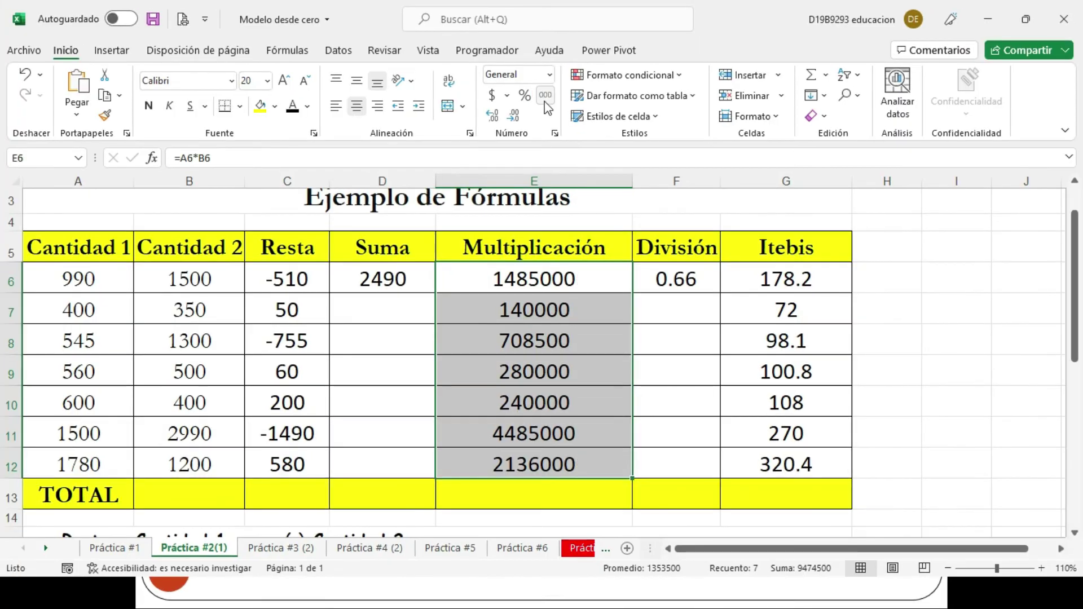
click(551, 102)
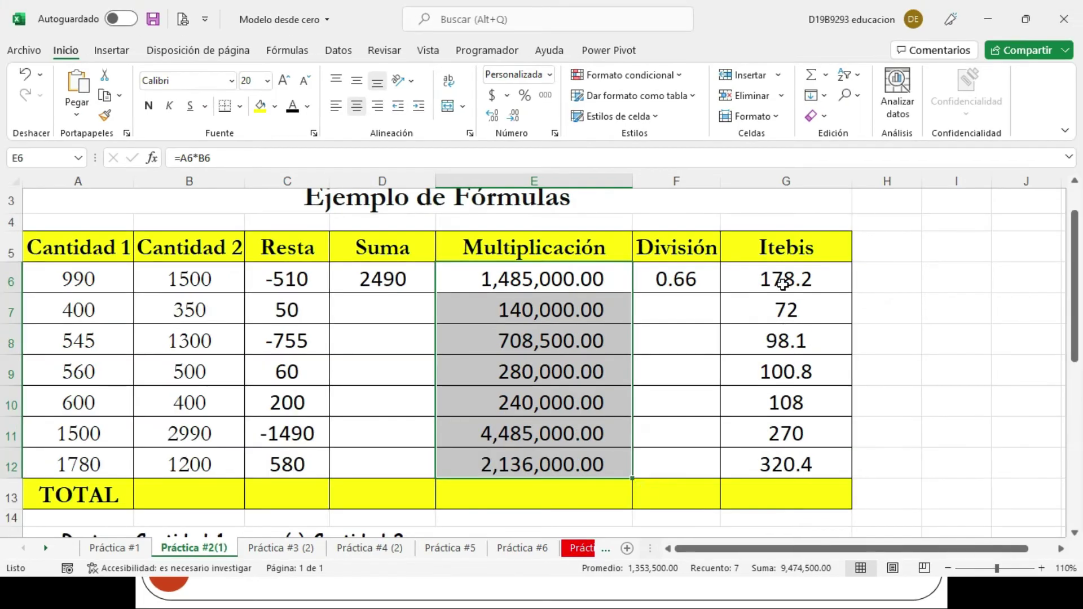
drag(790, 275, 784, 463)
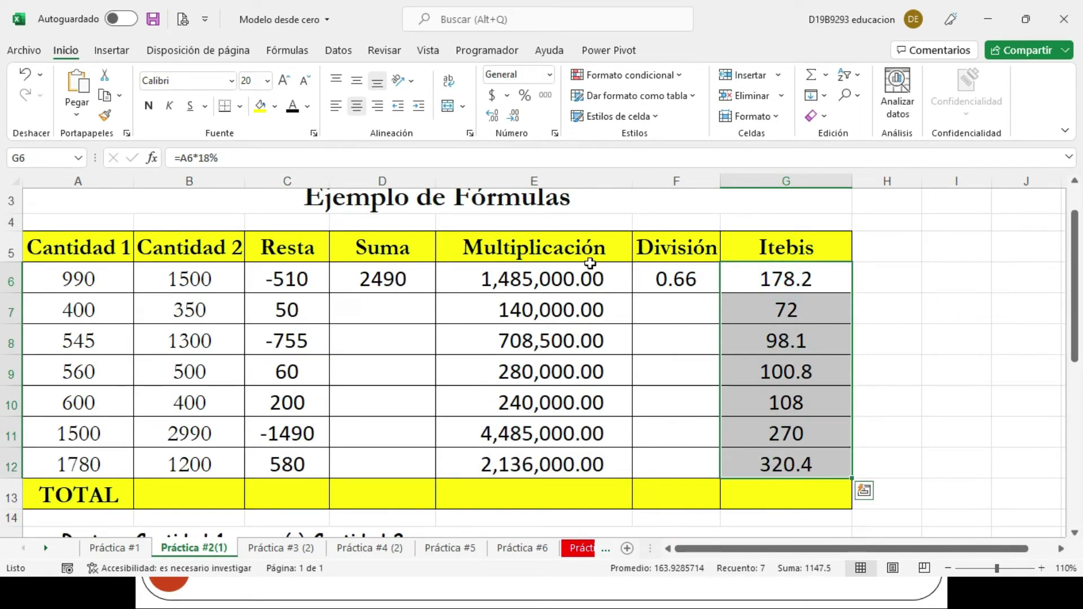
click(543, 93)
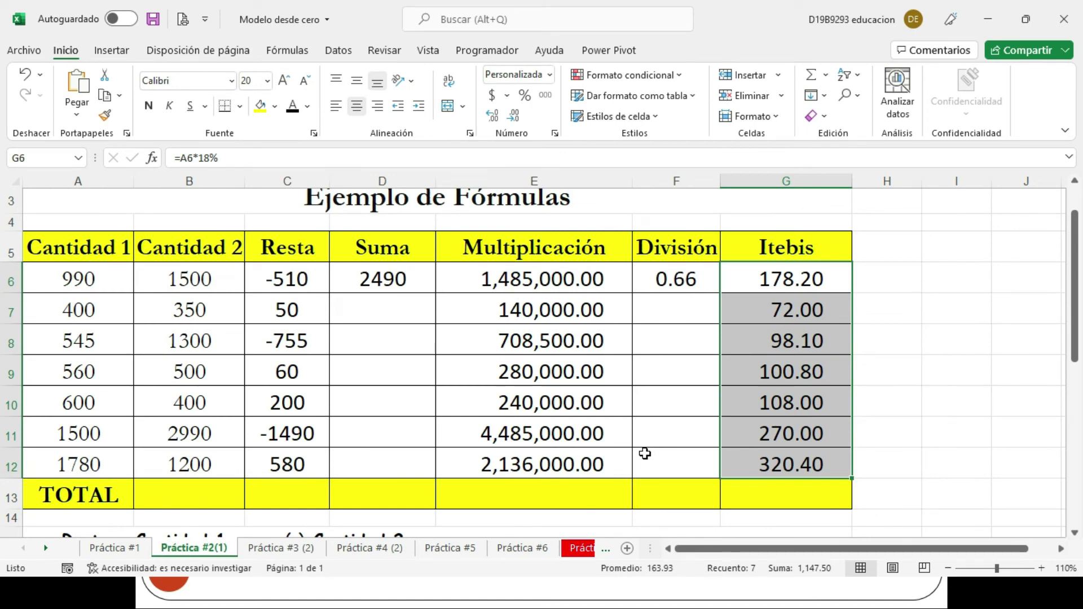
Step: Advance the slide show past Porcentaje to the Aumentar y disminuir decimales slide, and return to Excel
key(alt+Tab)
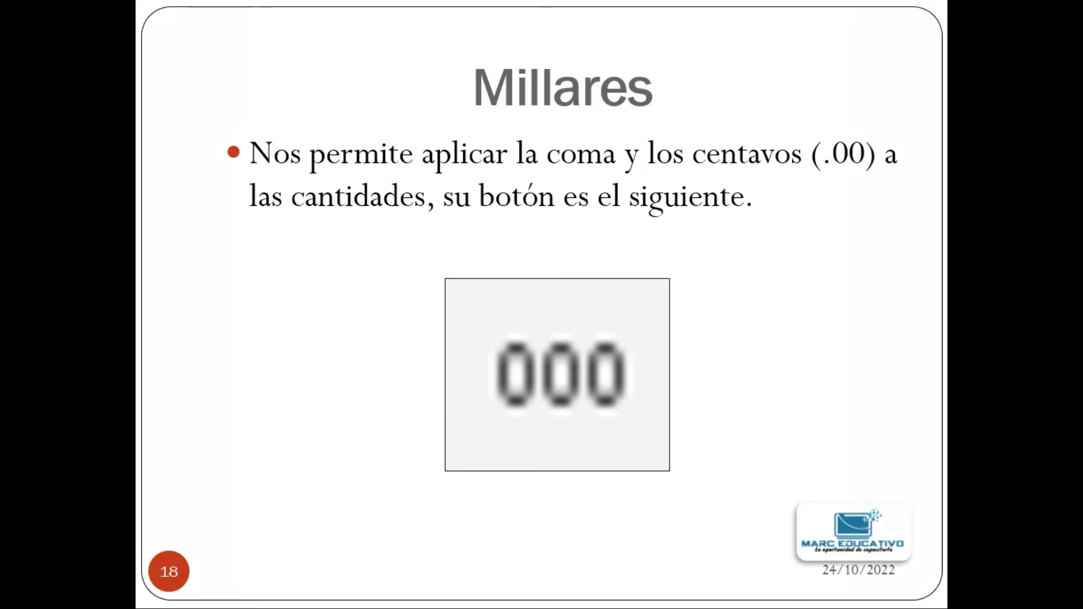
key(Right)
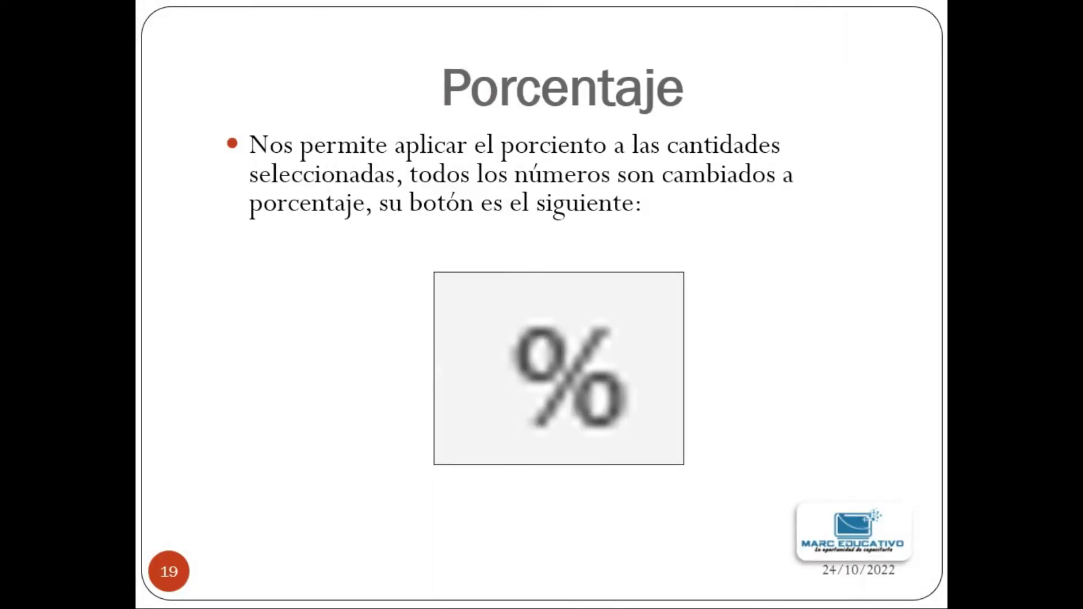
key(Right)
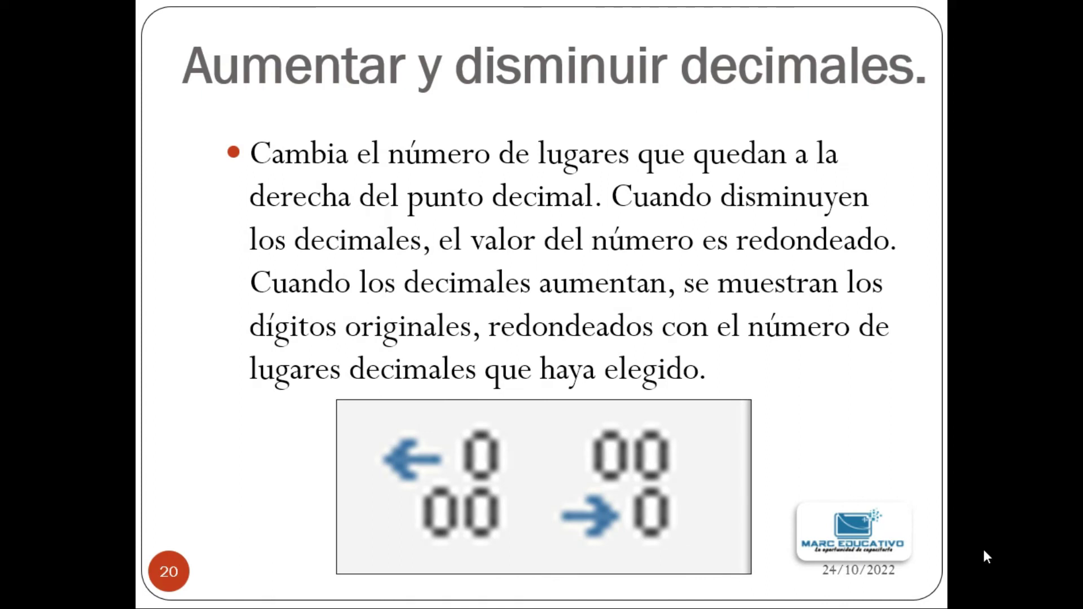
key(alt+Tab)
Step: Fill the División formula from F6 down through F7:F12, dividing Cantidad 1 by Cantidad 2 in each row
click(681, 280)
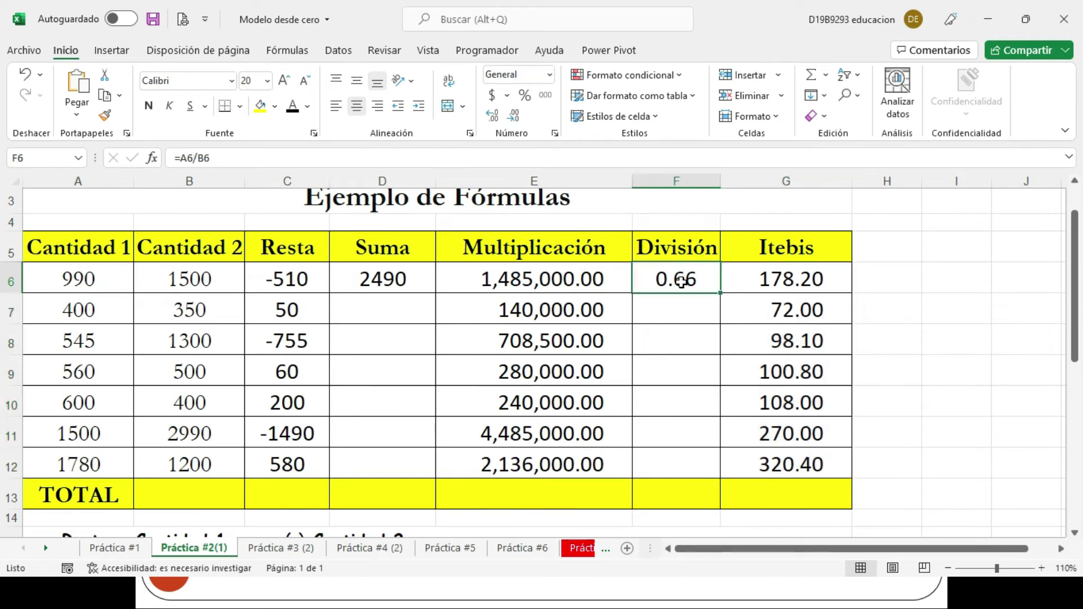
click(721, 294)
key(Down)
key(ctrl+j)
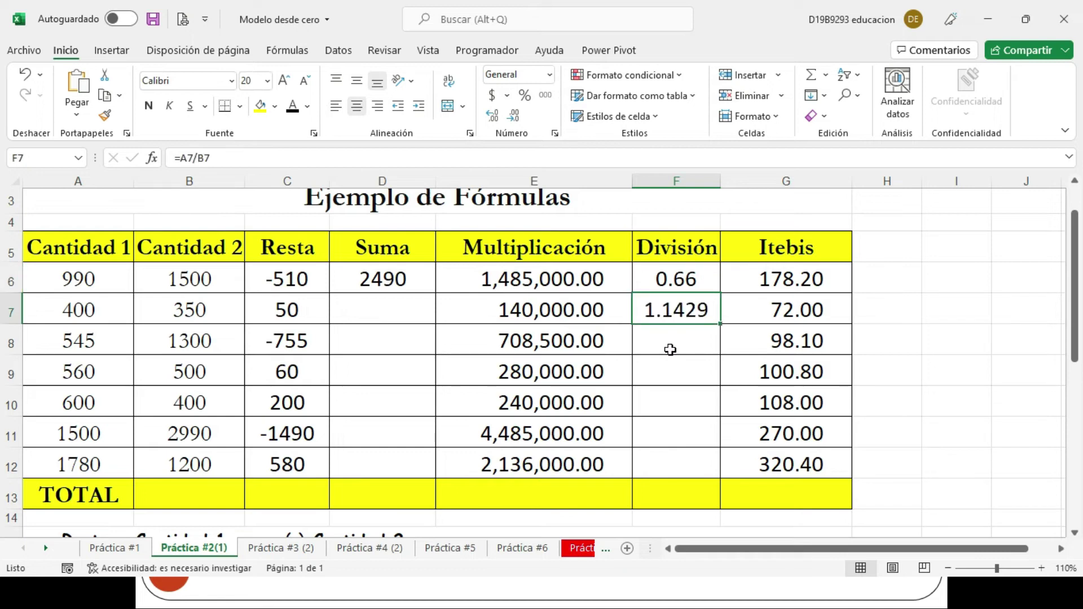
key(Down)
key(ctrl+j)
key(Down)
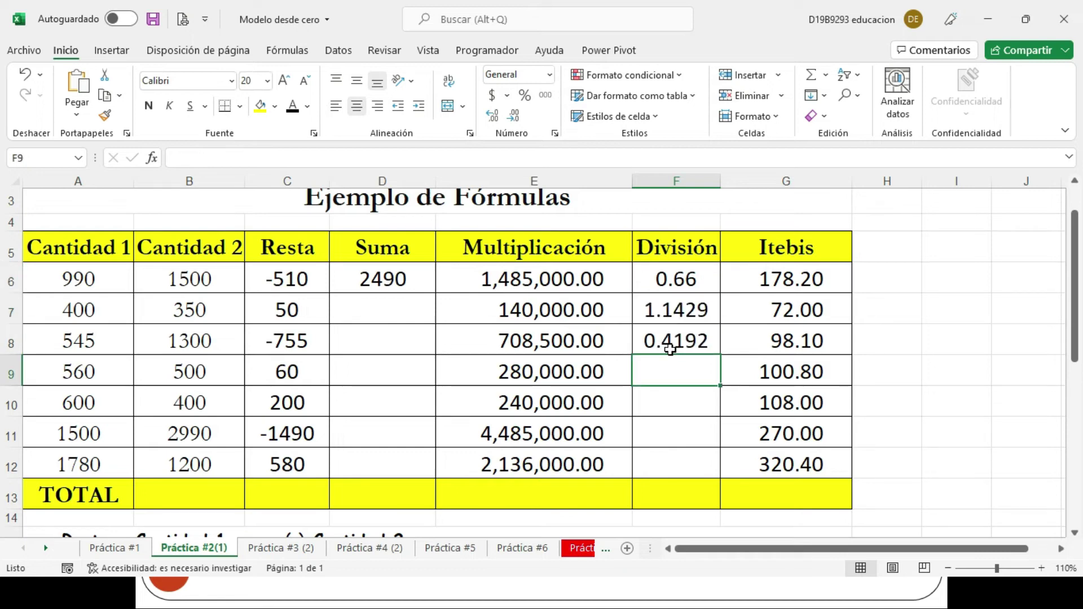
key(ctrl+j)
key(Down)
key(ctrl+j)
key(Down)
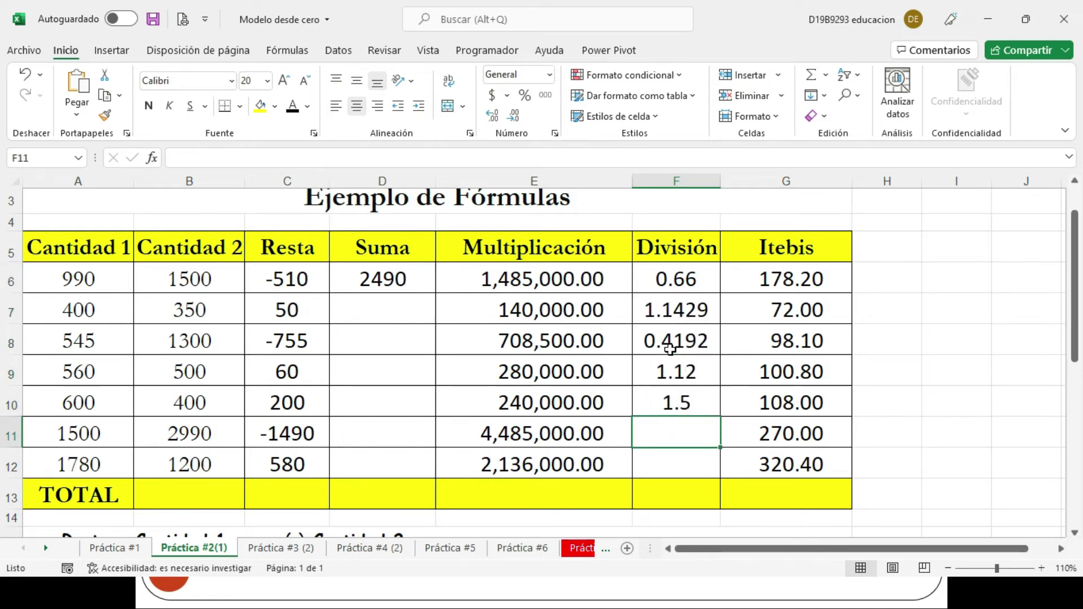
key(ctrl+j)
key(Down)
key(ctrl+j)
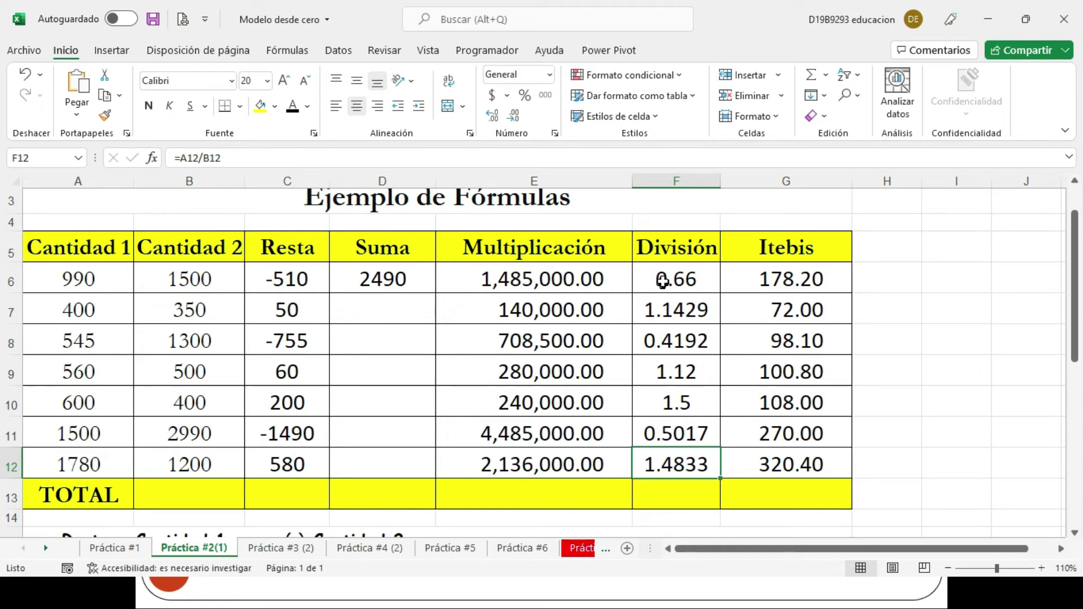
Step: Select F6:F12, outline the decimal-place commands in red on the zoomed view, and increase the cells to ten decimals
drag(665, 276, 661, 456)
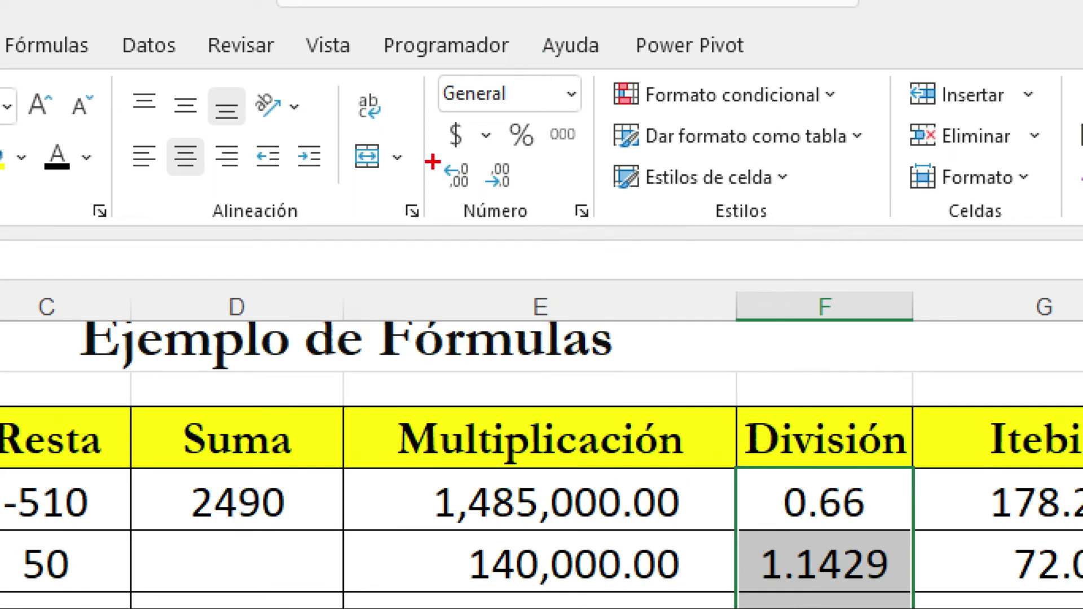
drag(427, 148, 524, 198)
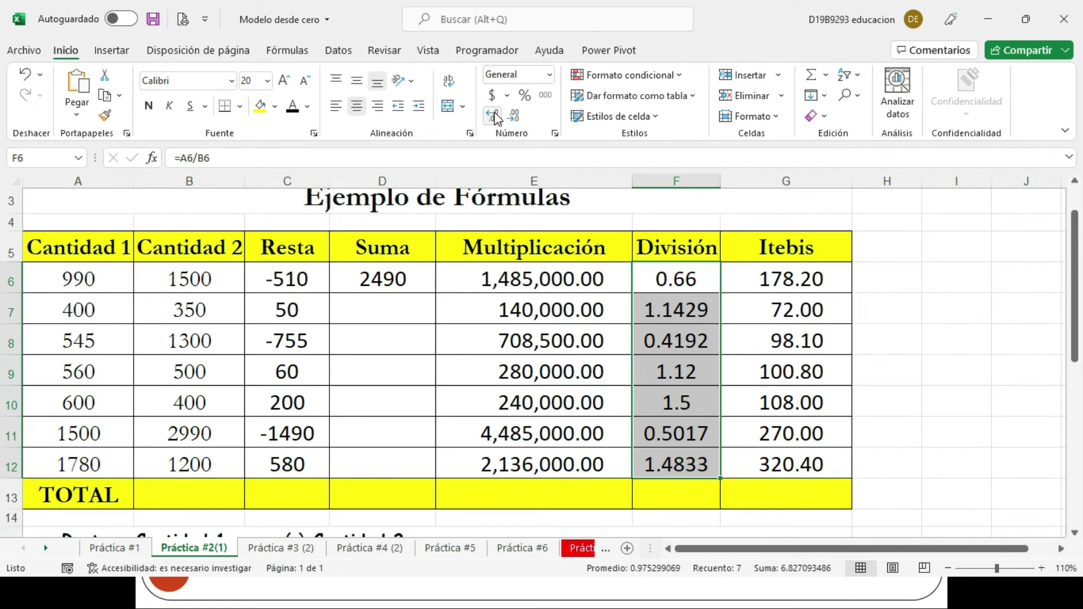
click(494, 112)
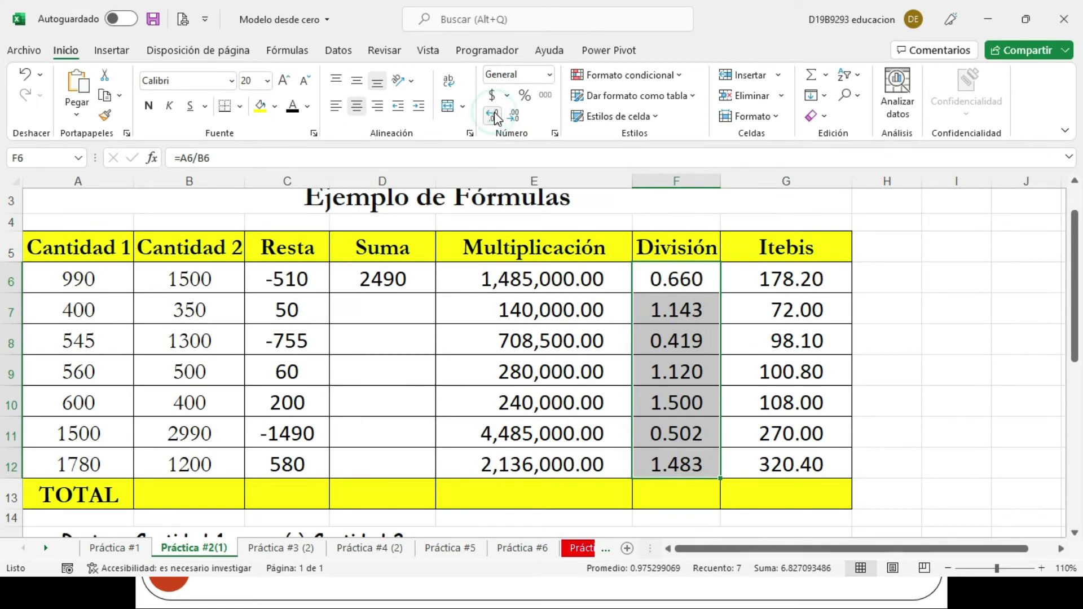
click(494, 113)
click(494, 114)
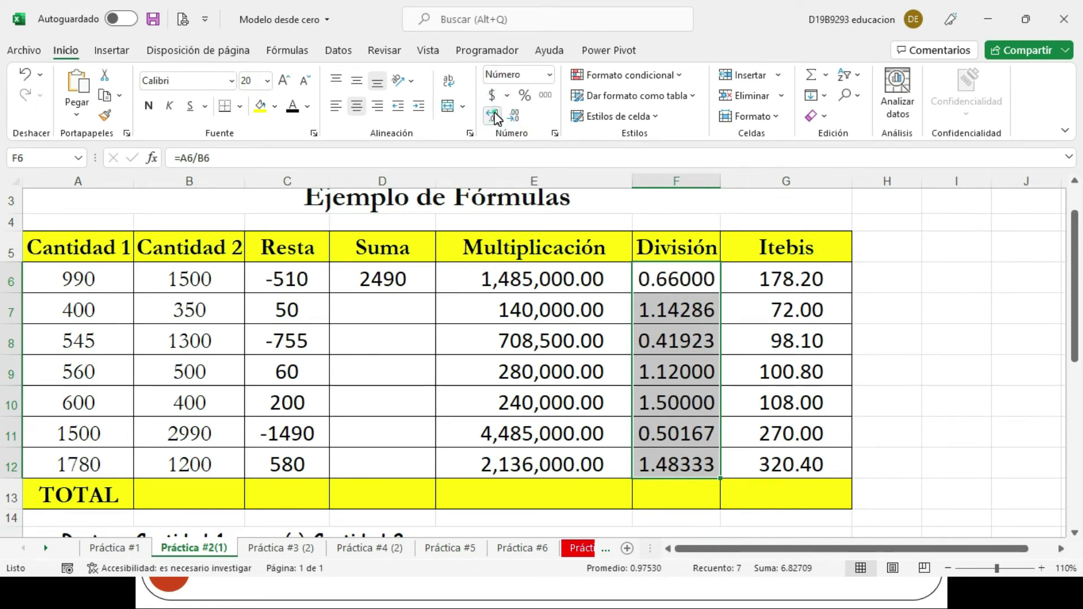
click(494, 114)
click(494, 115)
click(495, 115)
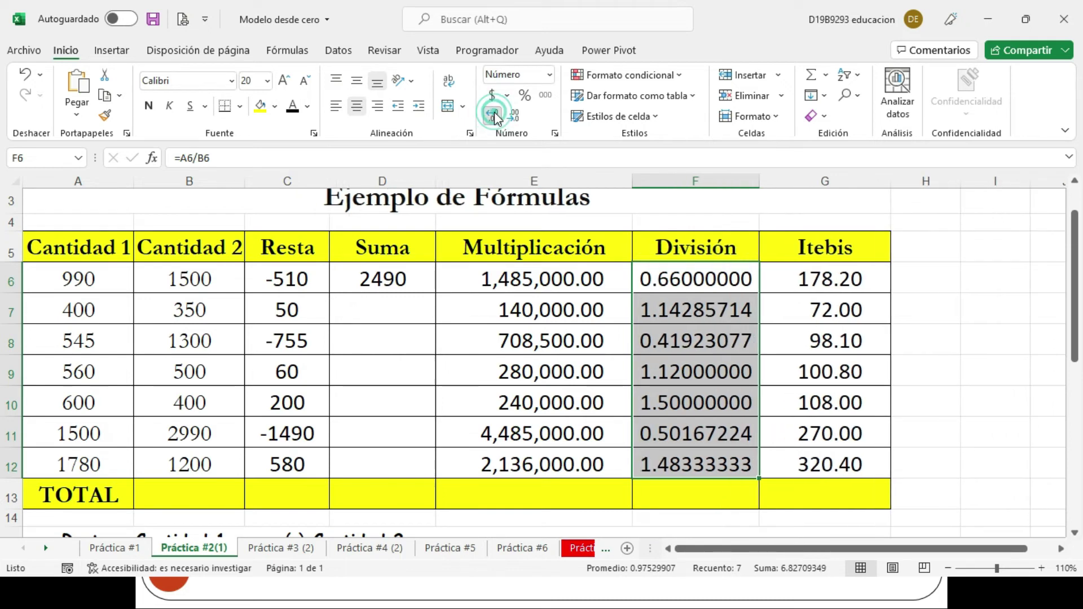
click(494, 114)
click(494, 115)
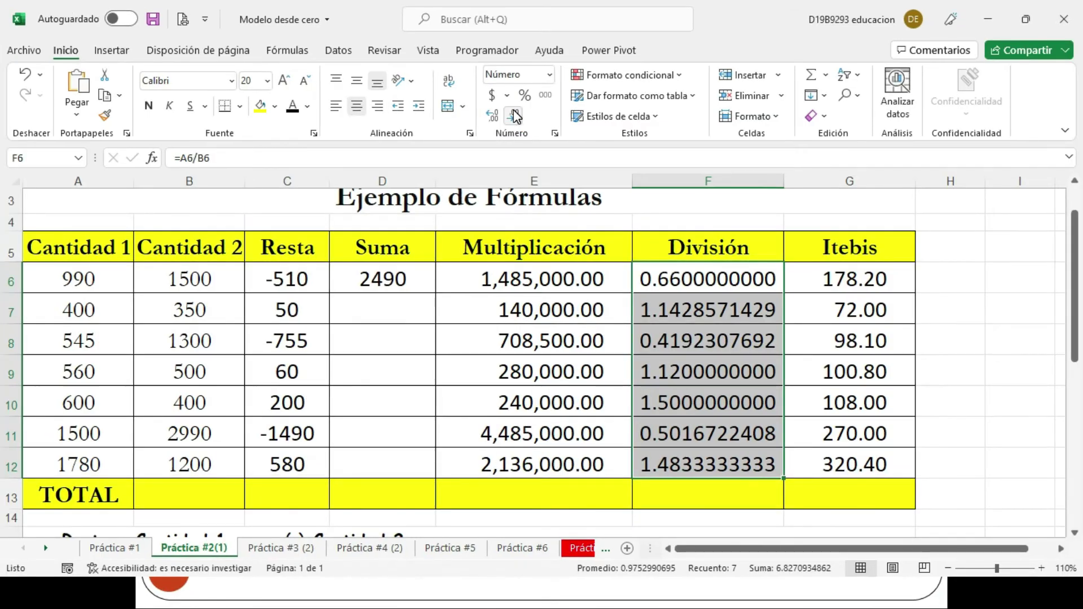
Step: Decrease the decimals shown in the División results F6:F12 to one decimal place
click(513, 116)
click(513, 115)
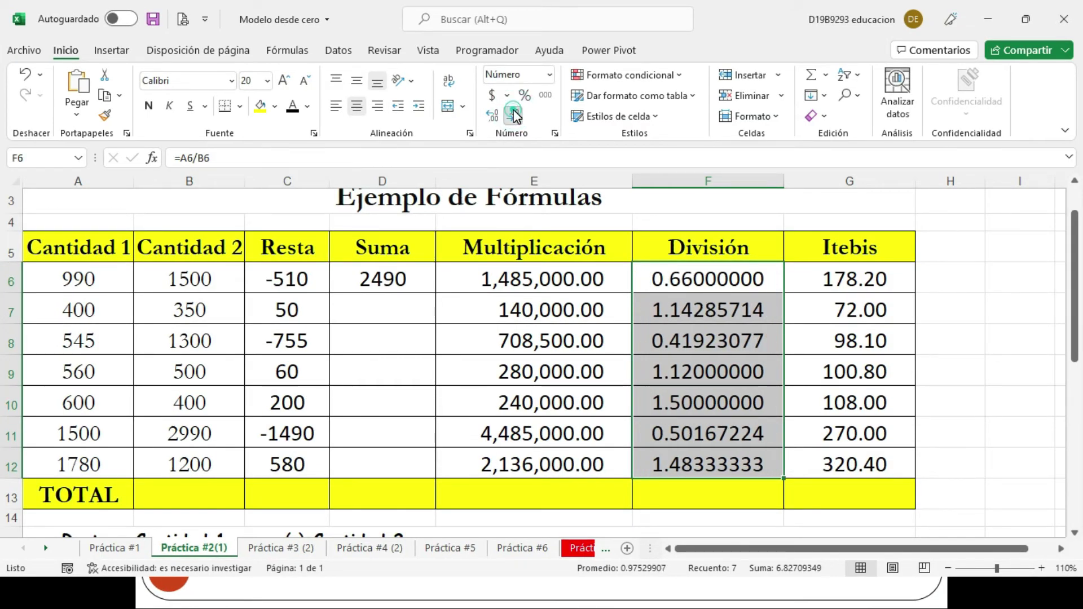
click(514, 116)
click(513, 115)
click(513, 116)
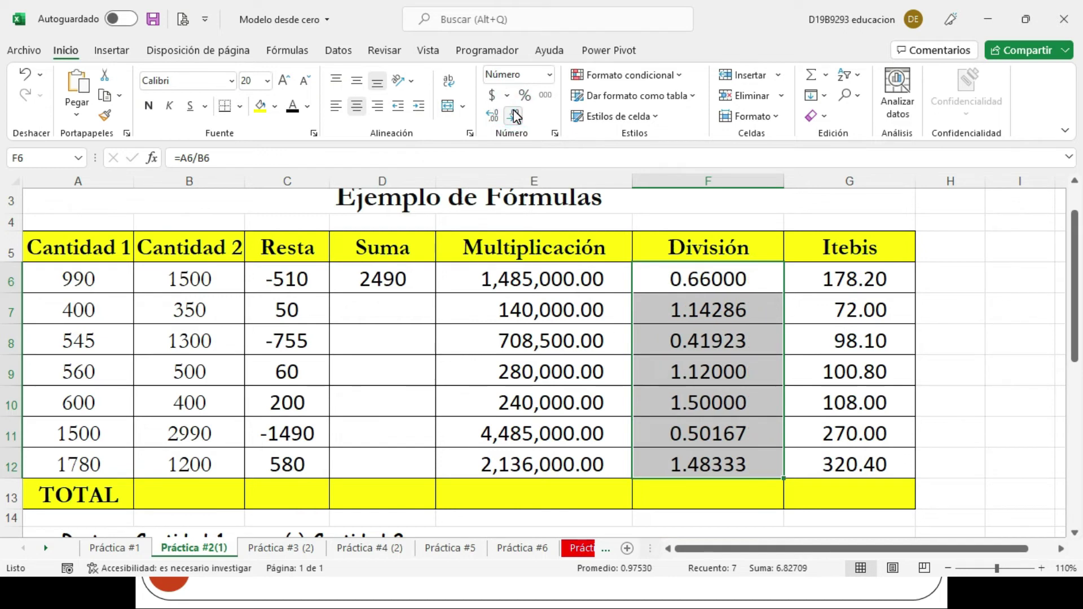
click(513, 115)
click(513, 115)
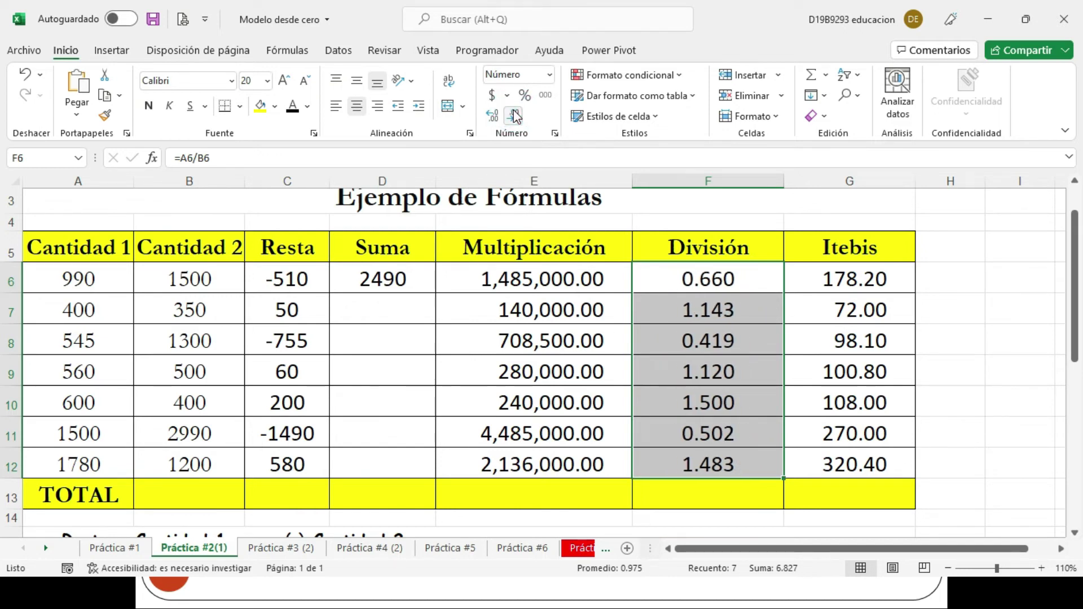
click(513, 116)
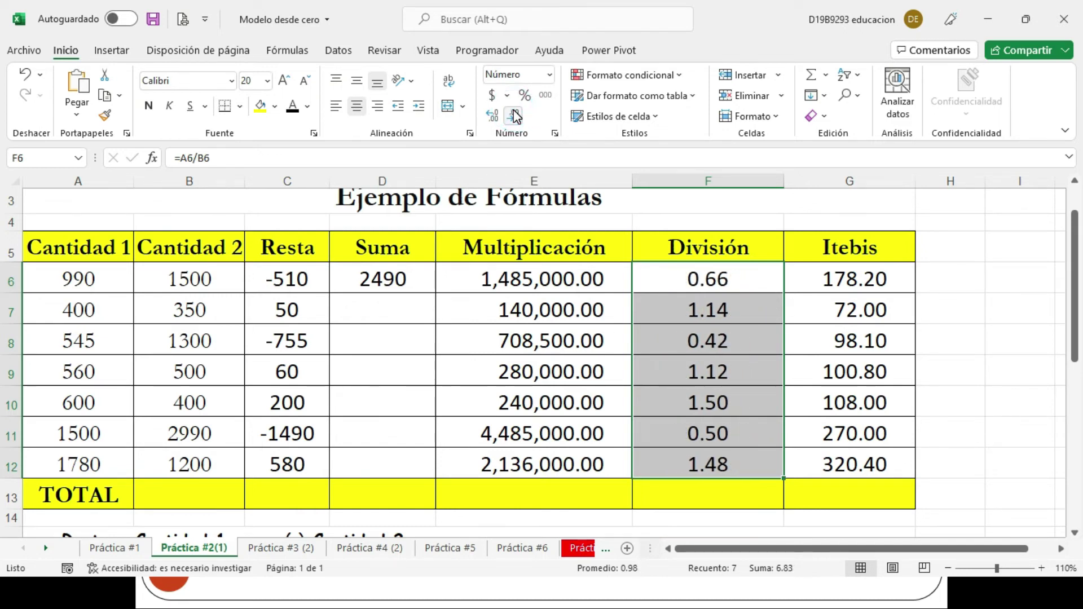
click(513, 115)
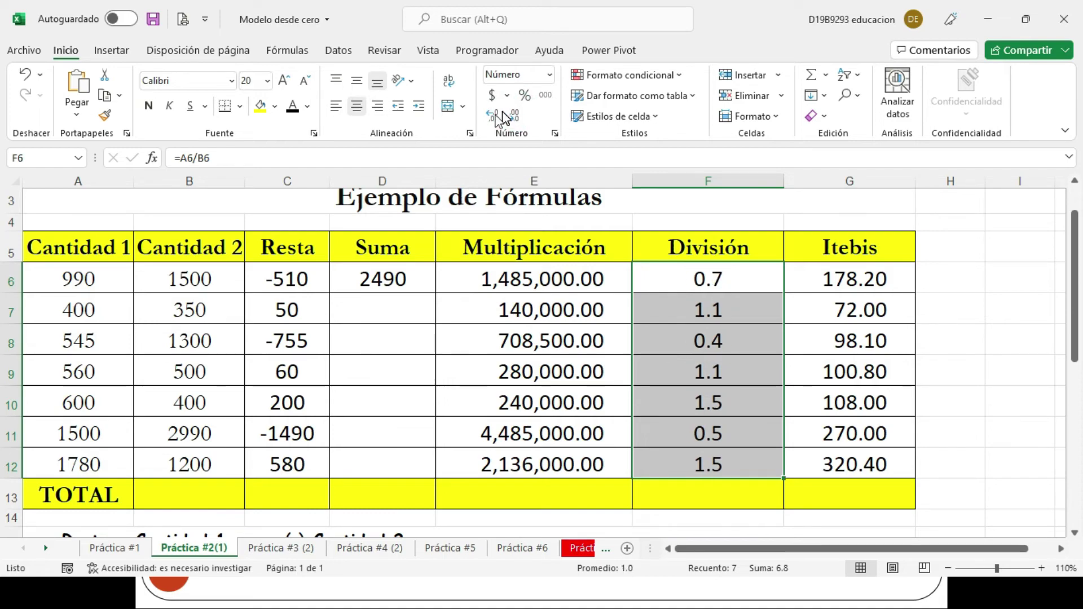
Step: Show the División results F6:F12 with two decimals, outline the F6 value on the zoomed view, and reduce the cells to no decimals
click(494, 116)
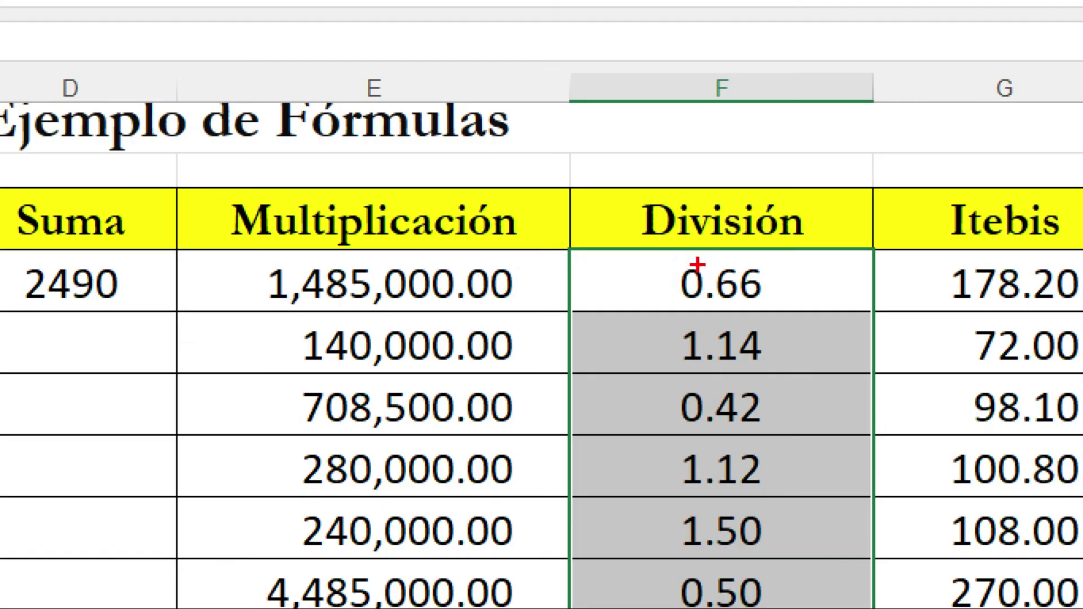
mouse_move(668, 247)
mouse_down()
mouse_move(793, 295)
mouse_move(772, 308)
mouse_up()
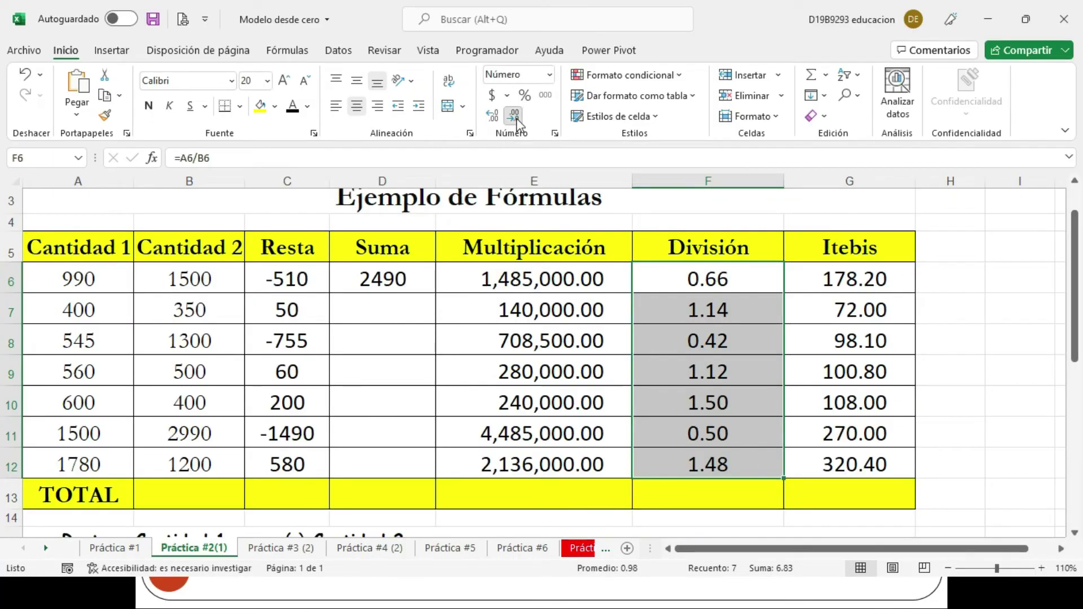
click(514, 116)
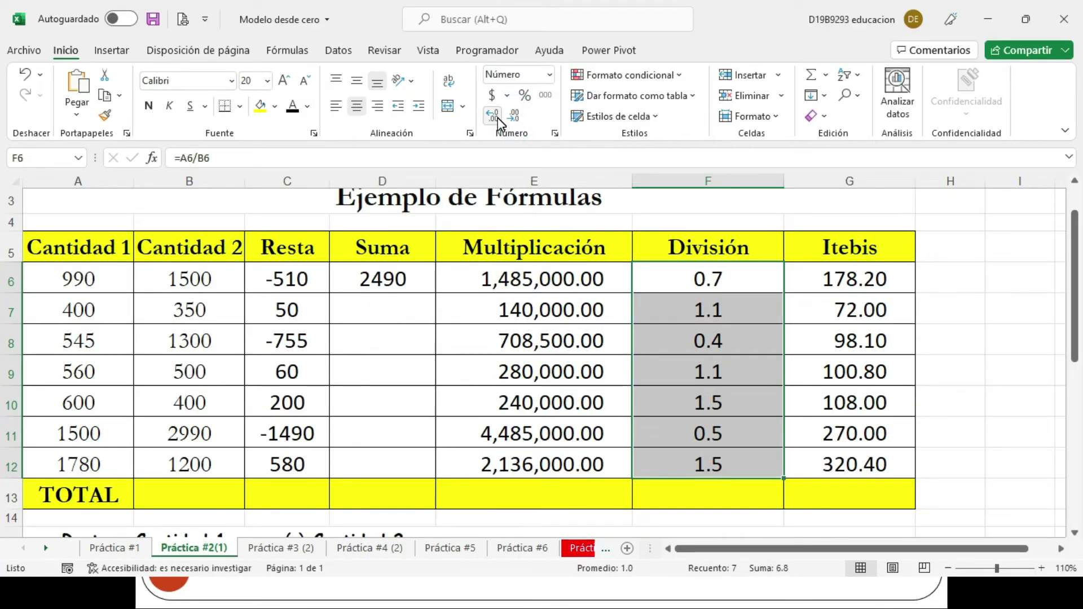
click(518, 116)
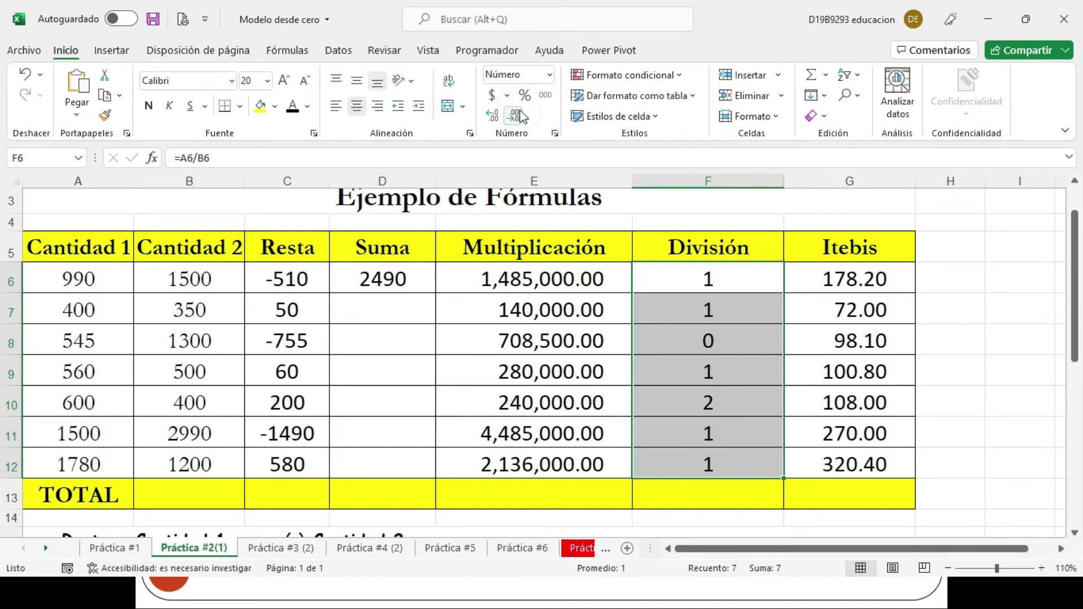
Step: Increase the División results F6:F12 to one decimal place and outline the F10 value in red on the zoomed view
click(492, 116)
key(ctrl+1)
click(692, 403)
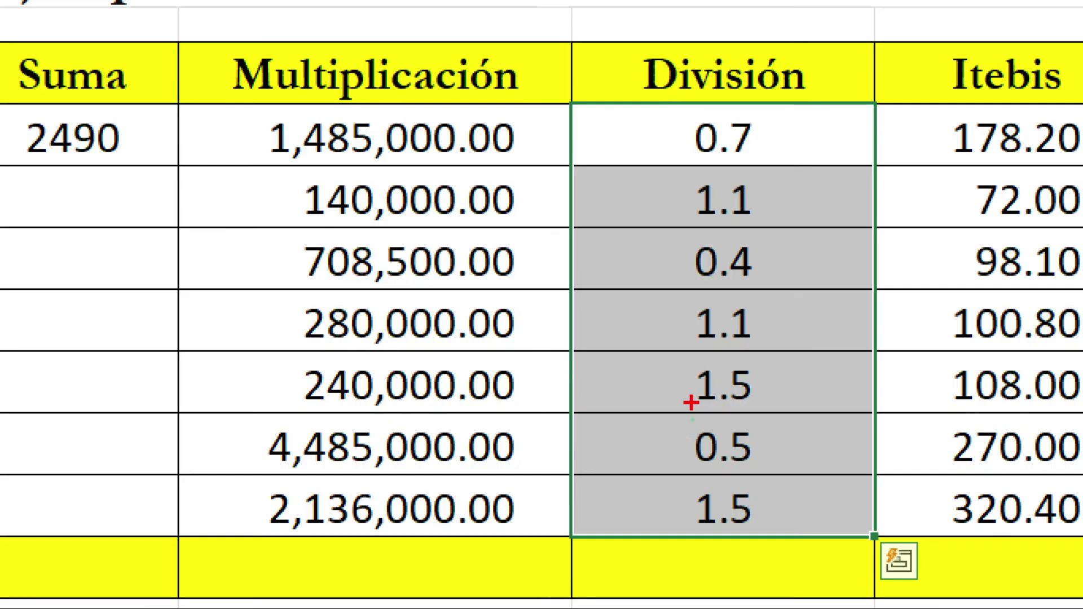
mouse_move(687, 355)
mouse_down()
mouse_move(772, 391)
mouse_move(773, 419)
mouse_up()
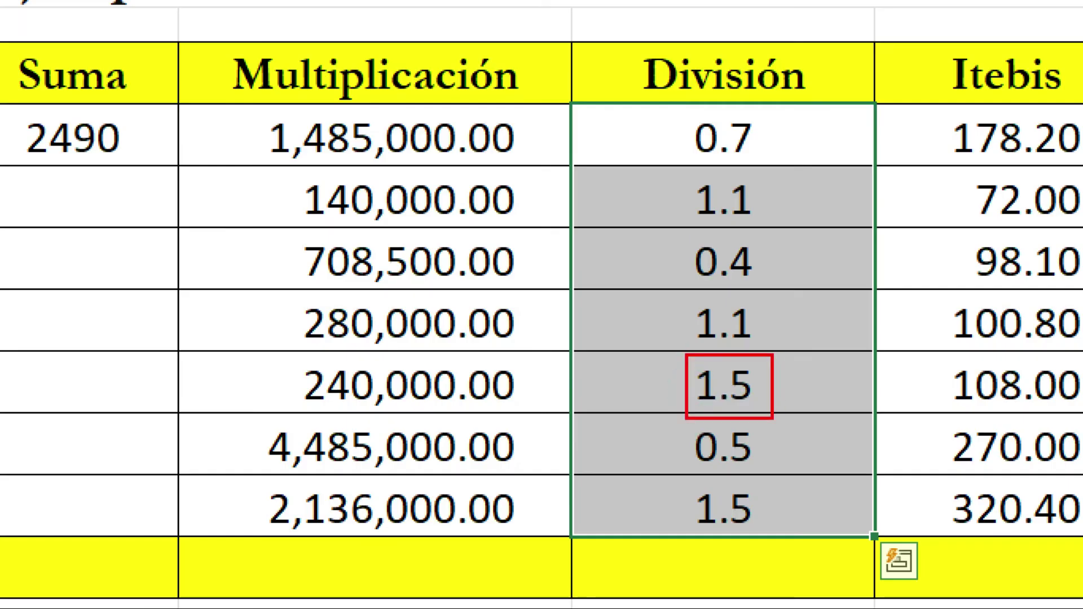
key(Escape)
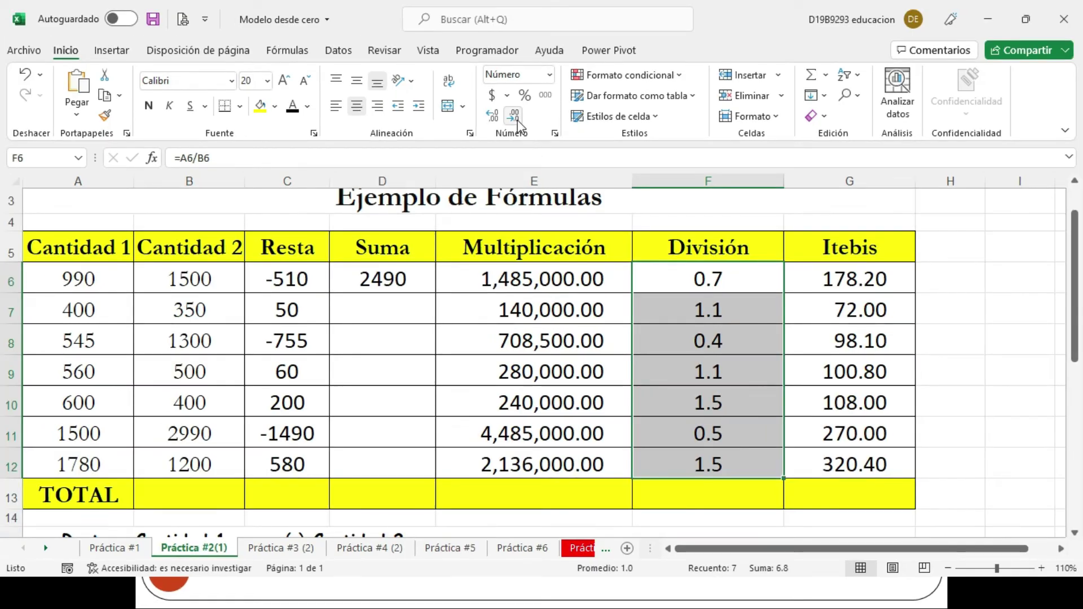
Step: Reduce the División results F6:F12 to whole numbers and outline the rounded F10 value on the zoomed view
click(515, 116)
key(ctrl+1)
click(718, 414)
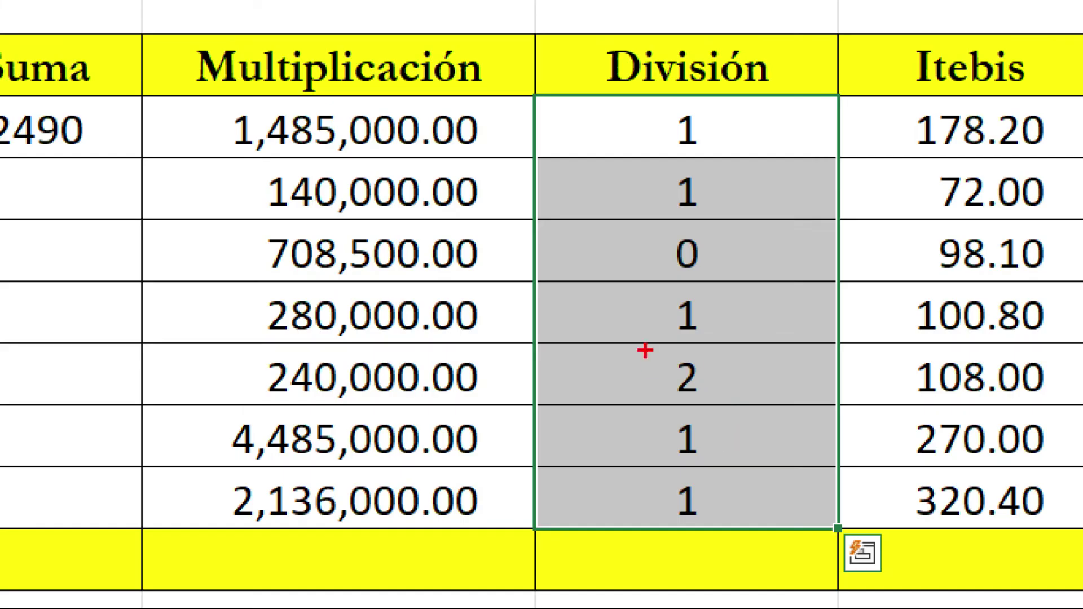
drag(645, 350, 717, 400)
key(Escape)
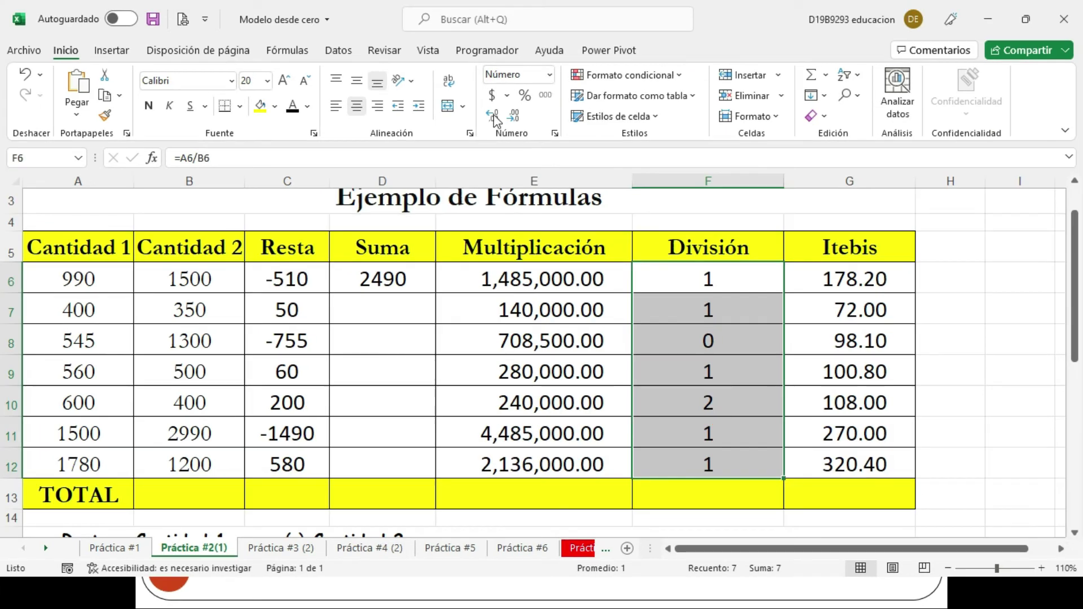
Step: Increase the División results F6:F12 to two decimal places
click(487, 109)
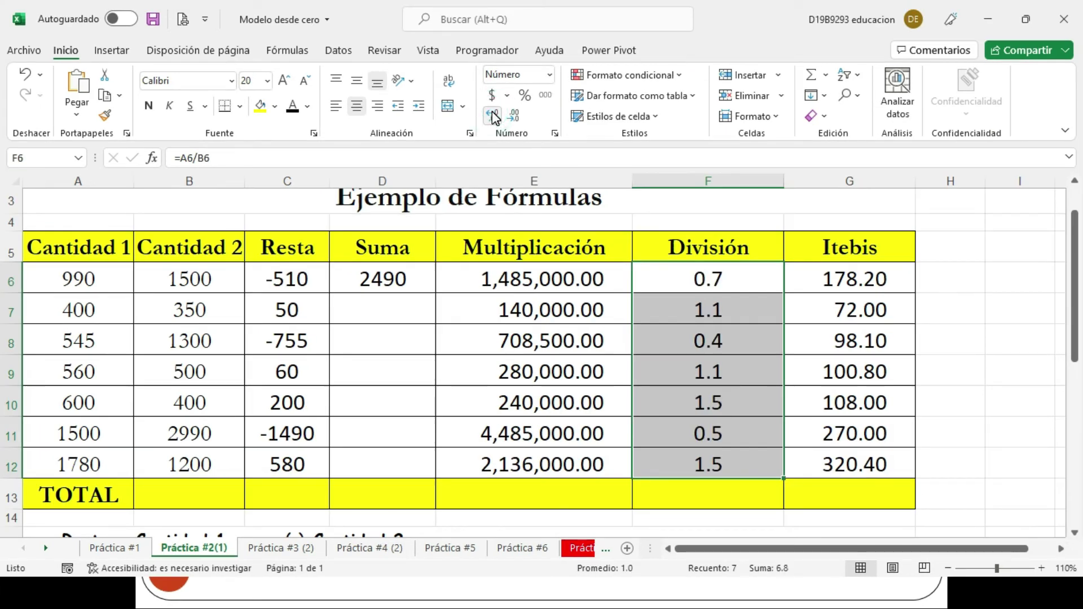
click(493, 115)
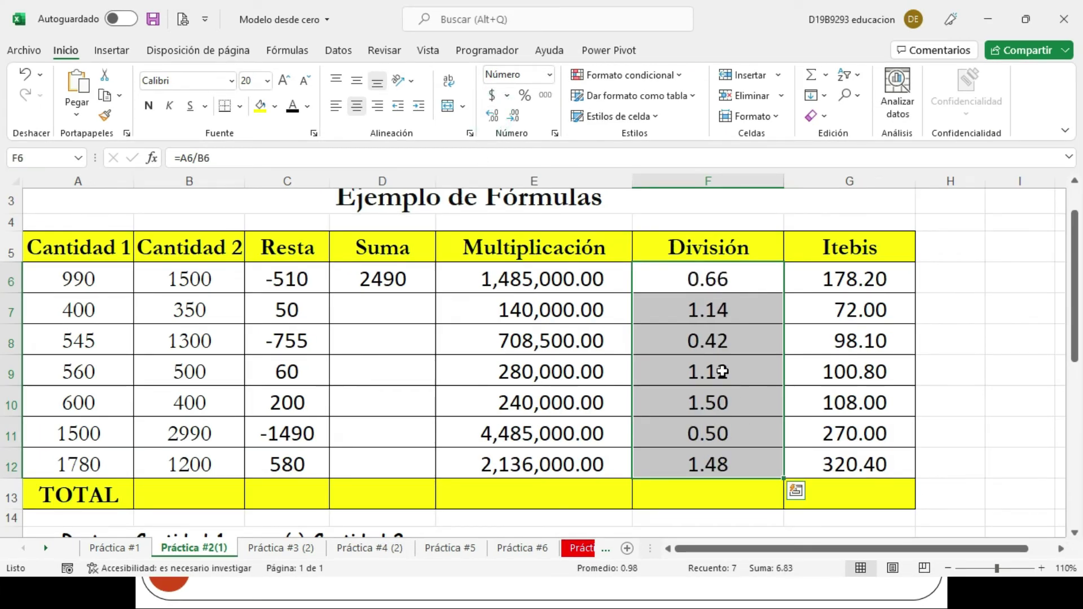
key(ctrl+1)
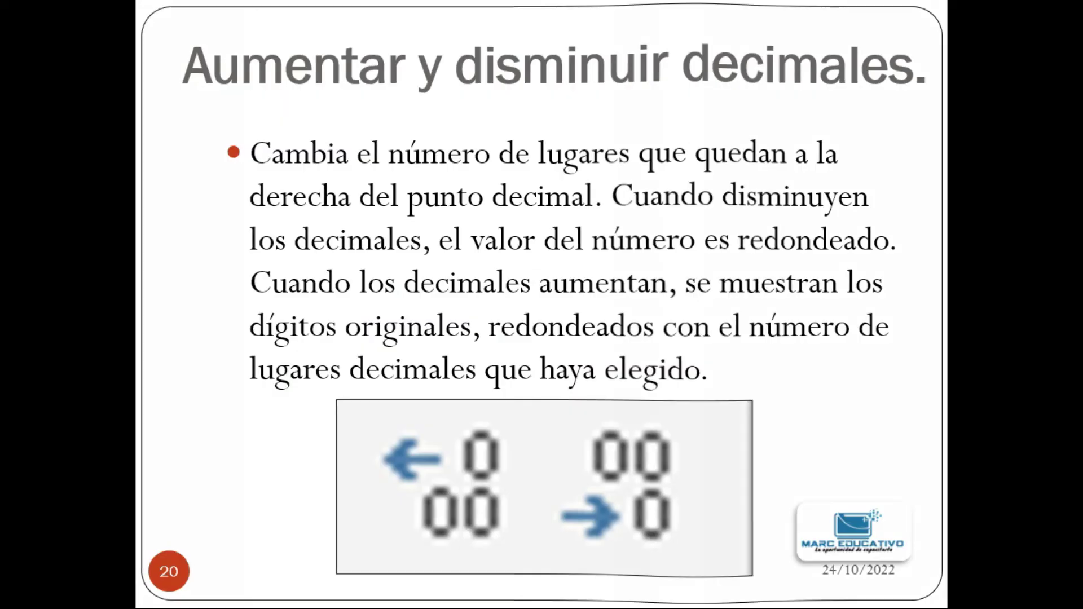
Step: Advance the slide show to the Para las cantidades slide and return to Excel
key(Right)
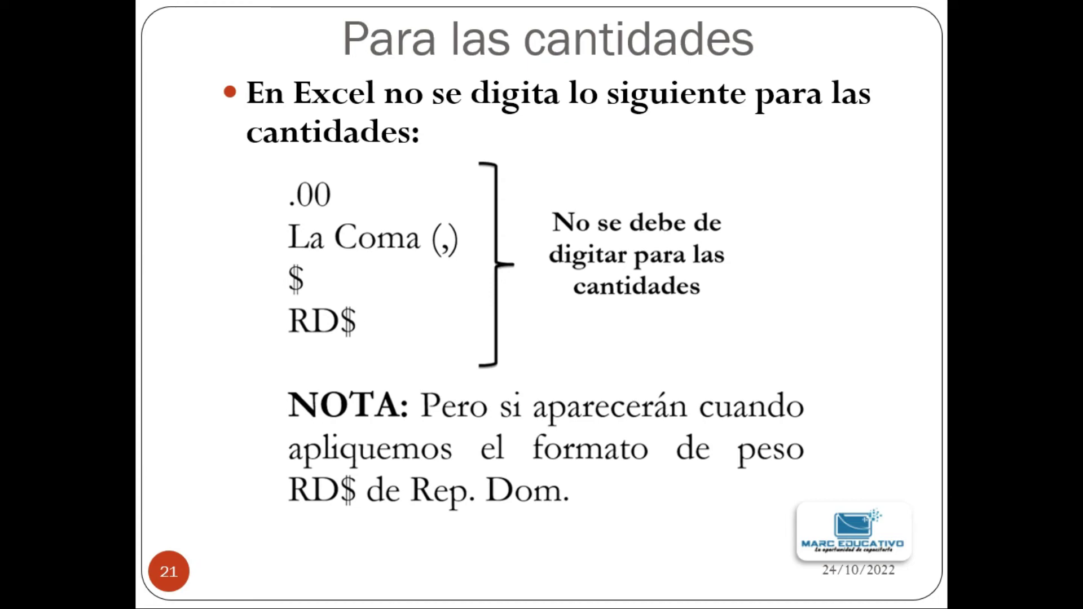
key(alt+Tab)
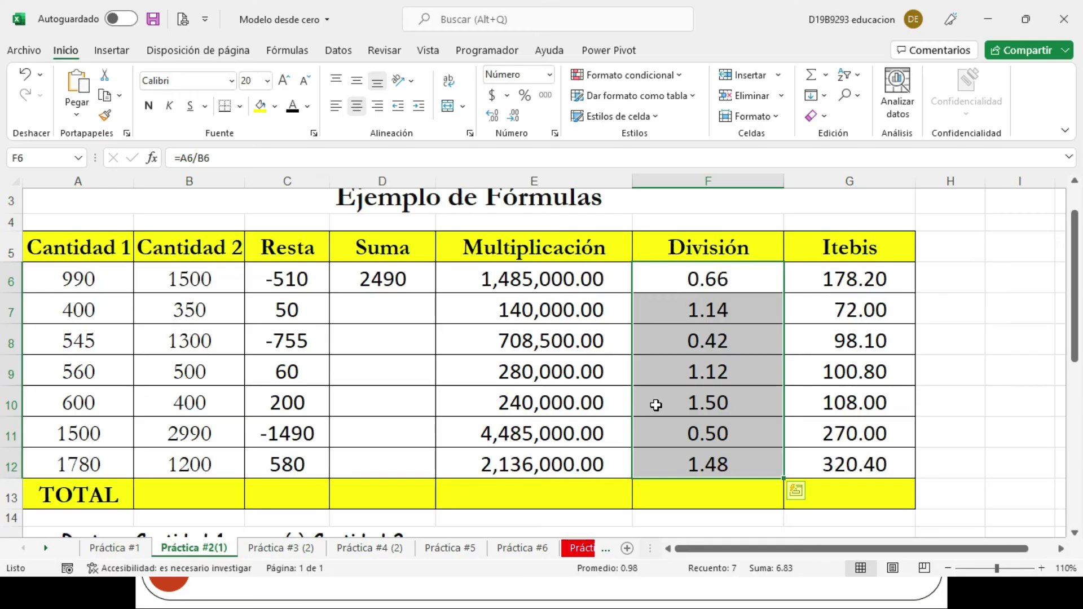
Step: Enter 6,789.00 in Suma cell D7, including the thousands comma and the decimals
click(390, 319)
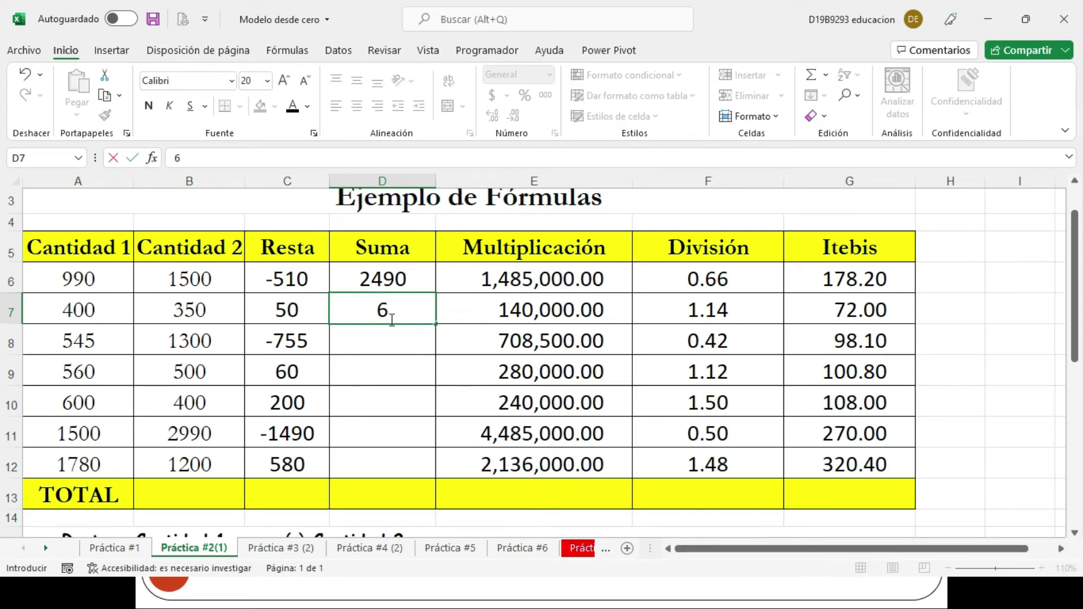
text(,789.00)
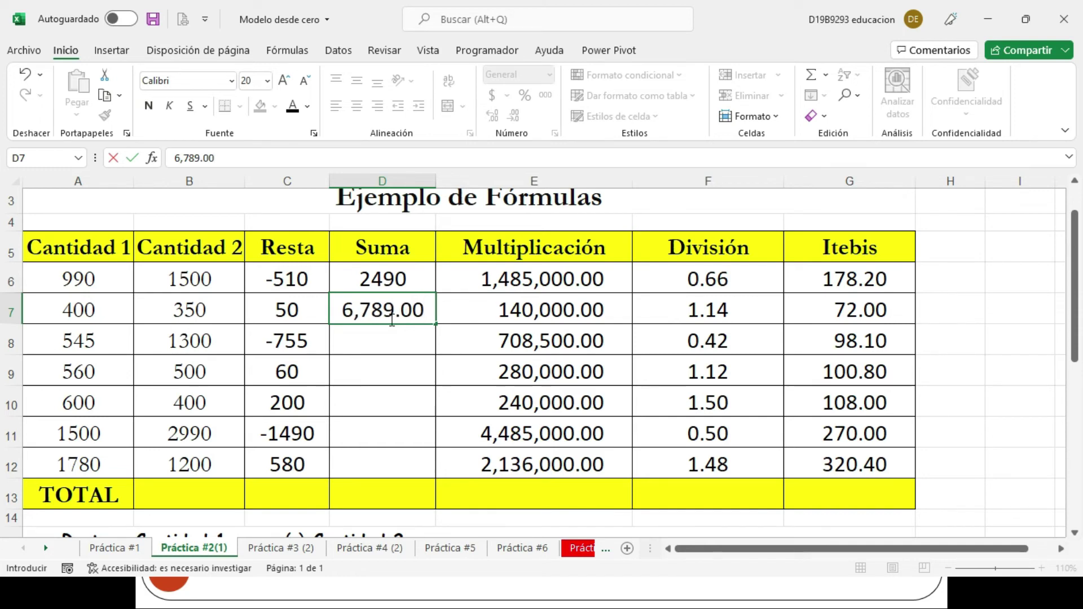
key(Return)
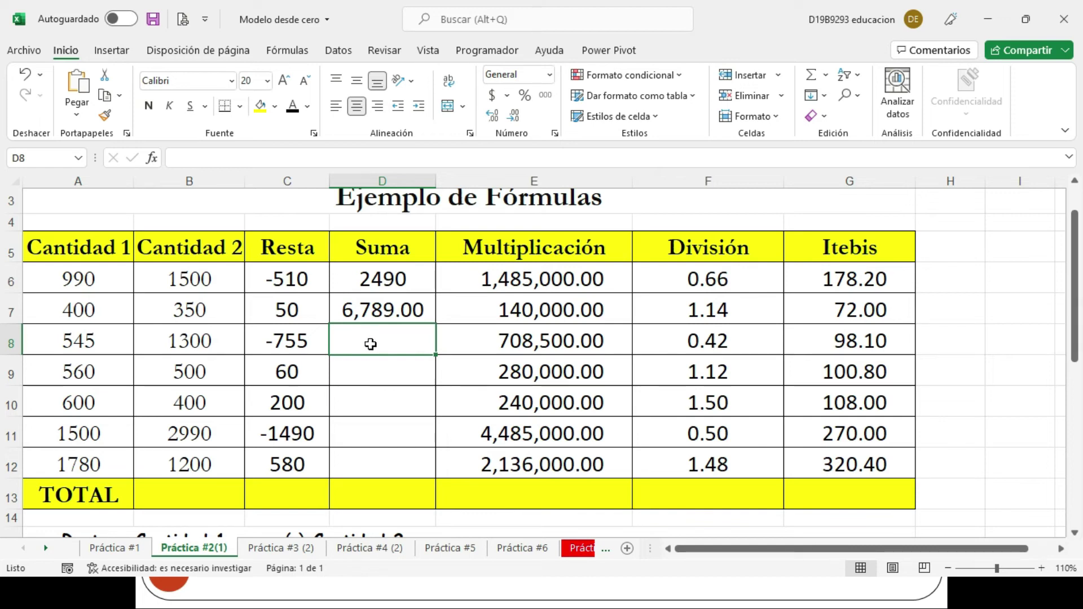
Step: Re-enter D7 as plain 6789 without comma or decimals, and outline the cell in red on the zoomed view
click(379, 311)
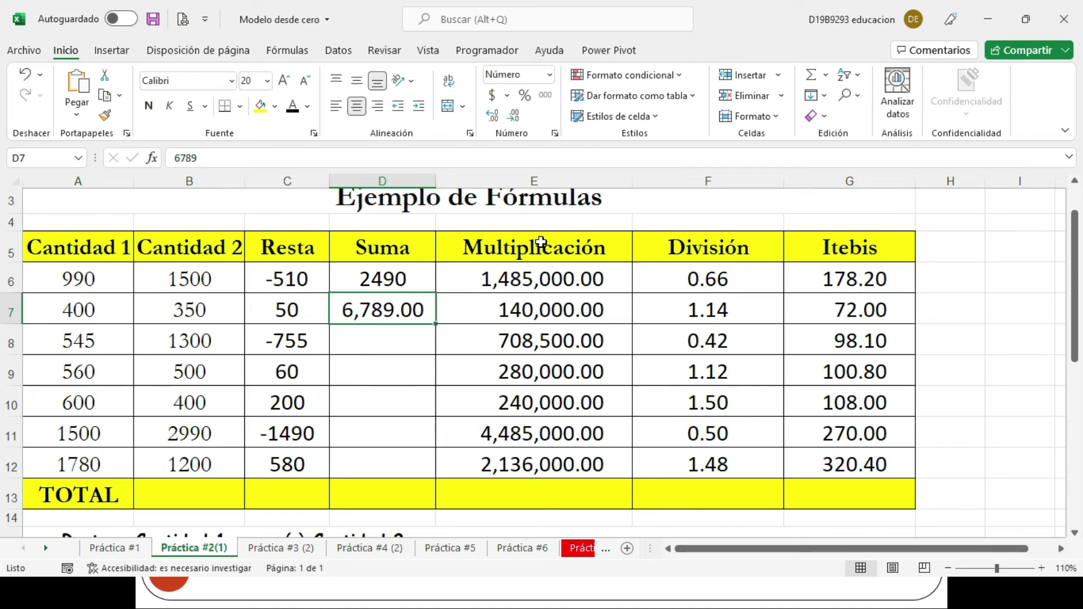
text(6789)
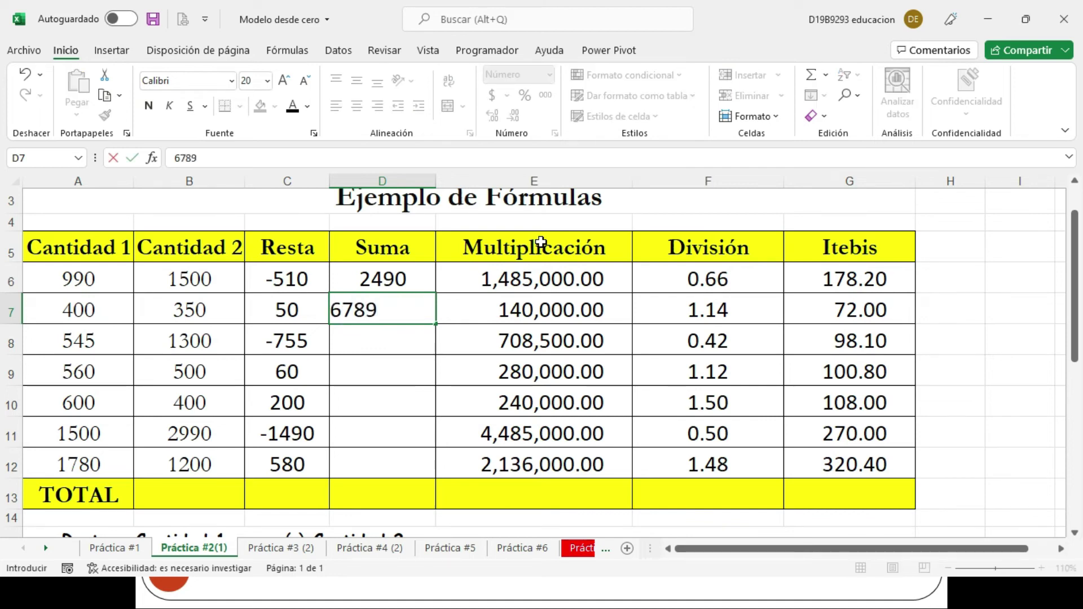
key(Return)
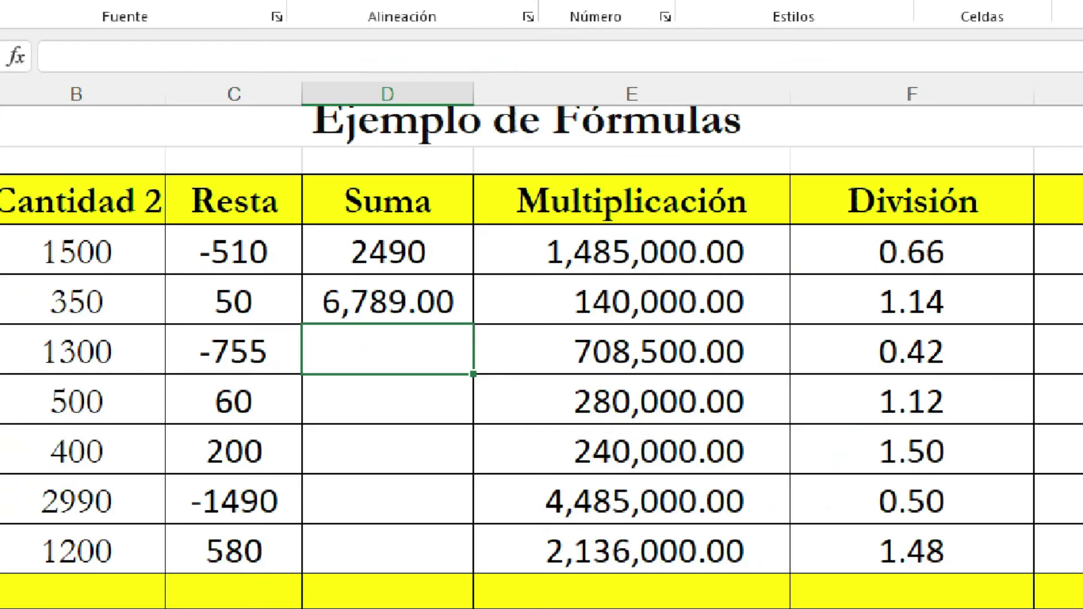
drag(310, 285, 459, 324)
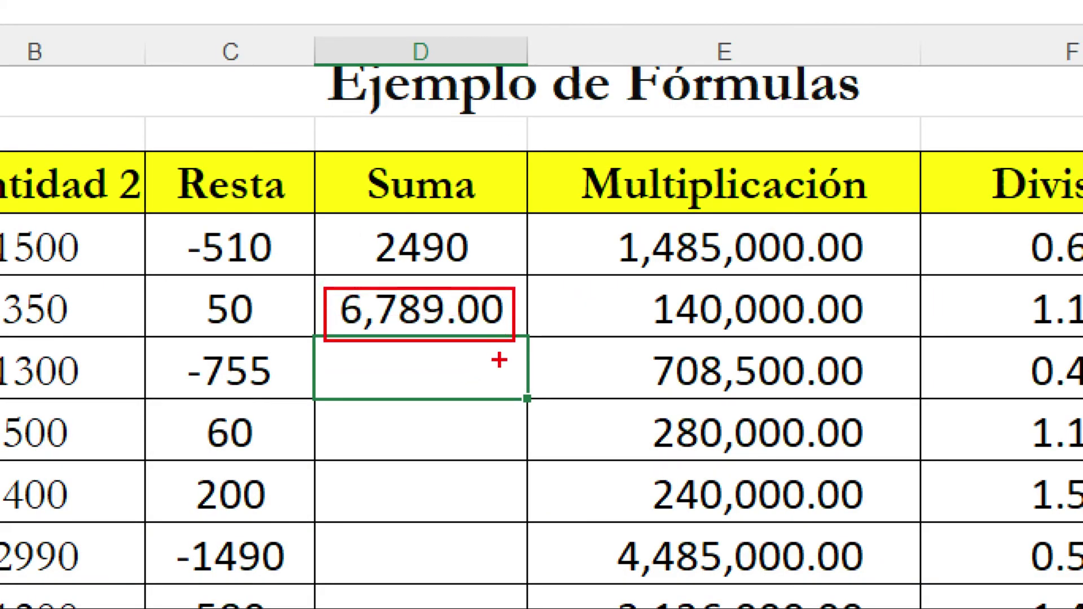
key(Escape)
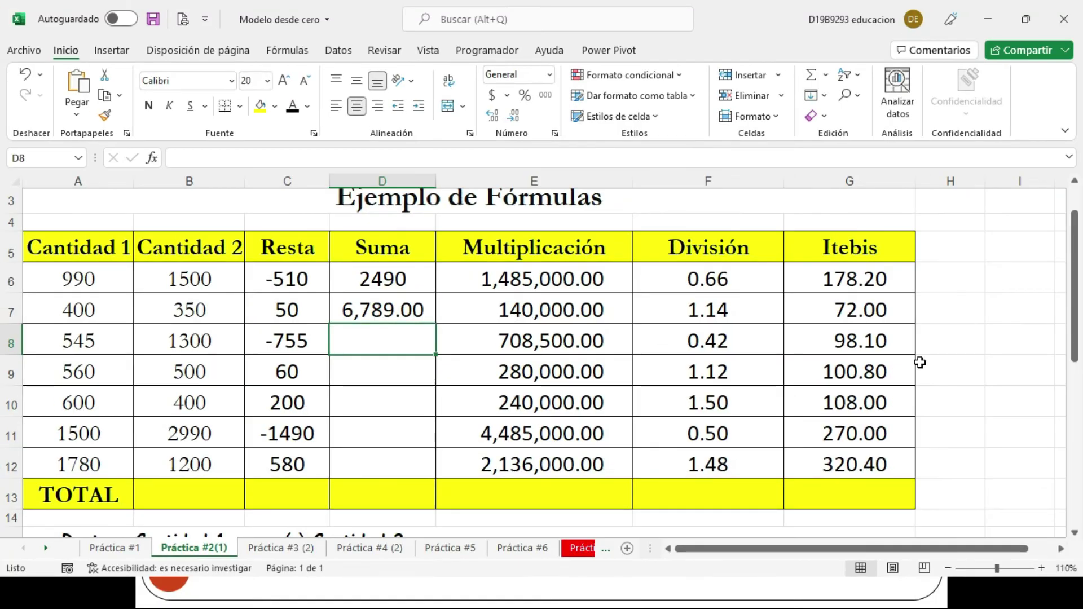
Step: Enter 6789 in the unformatted cell I6 outside the table and outline it in red on the zoomed view
click(958, 288)
click(1010, 279)
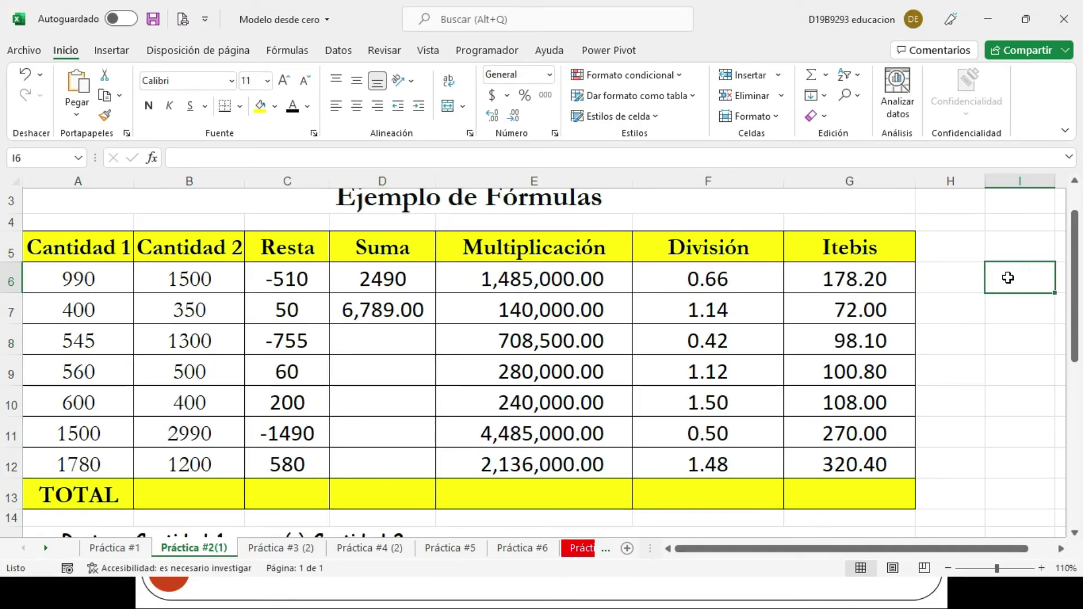
text(6789)
key(Return)
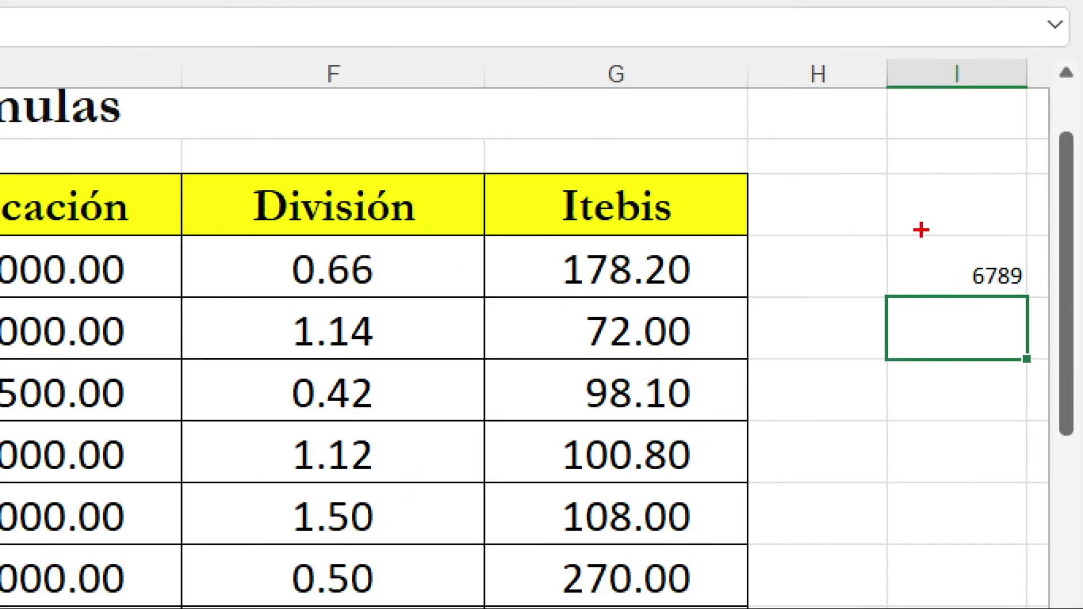
drag(1002, 259, 1054, 298)
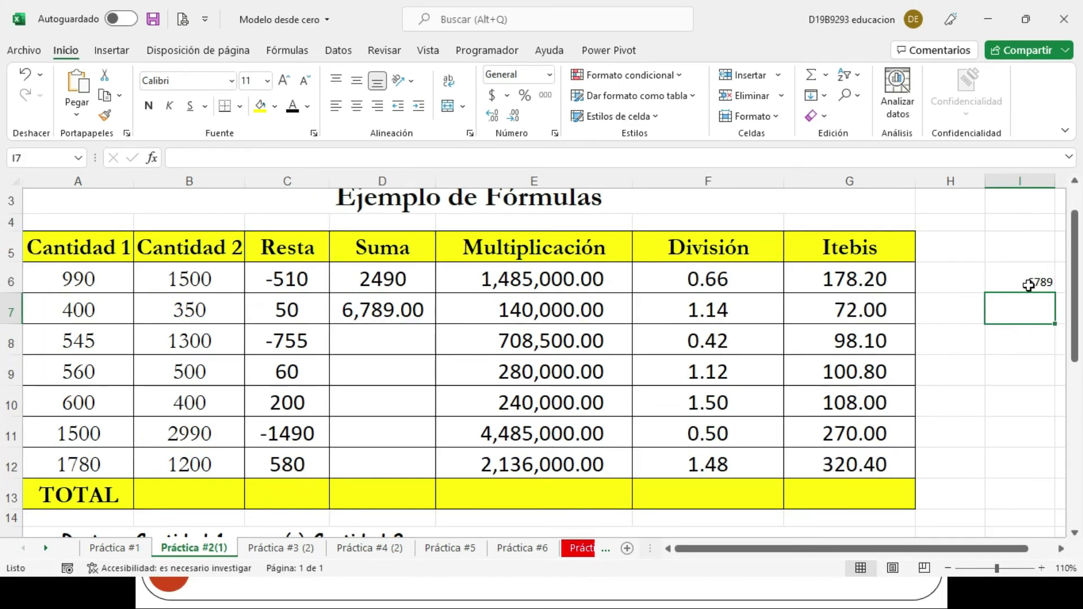
Step: Apply the thousands format to I6, and undo both the format and the entry
click(977, 264)
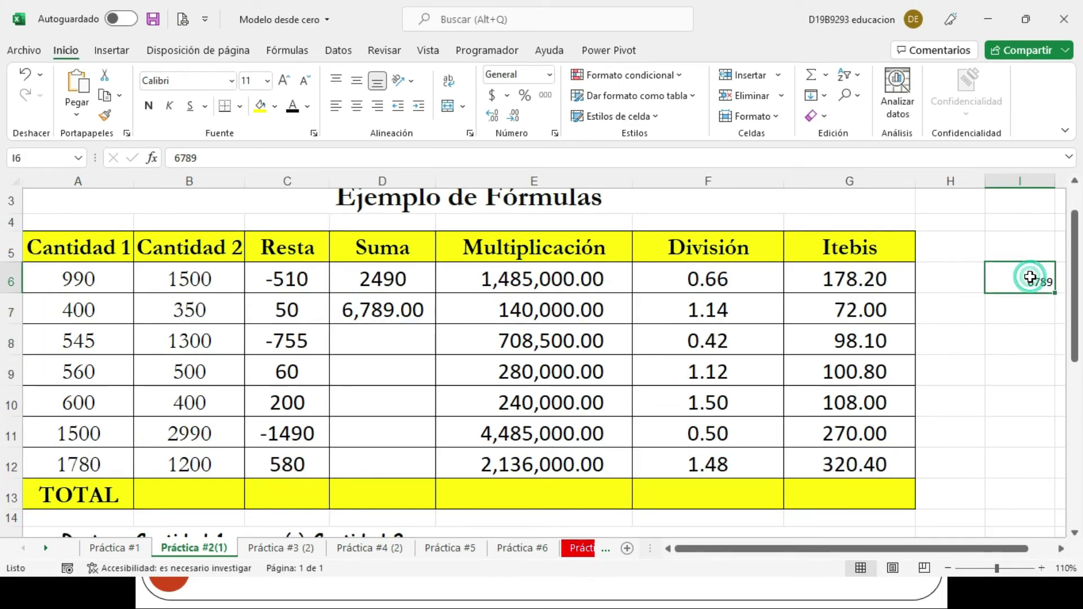
click(546, 94)
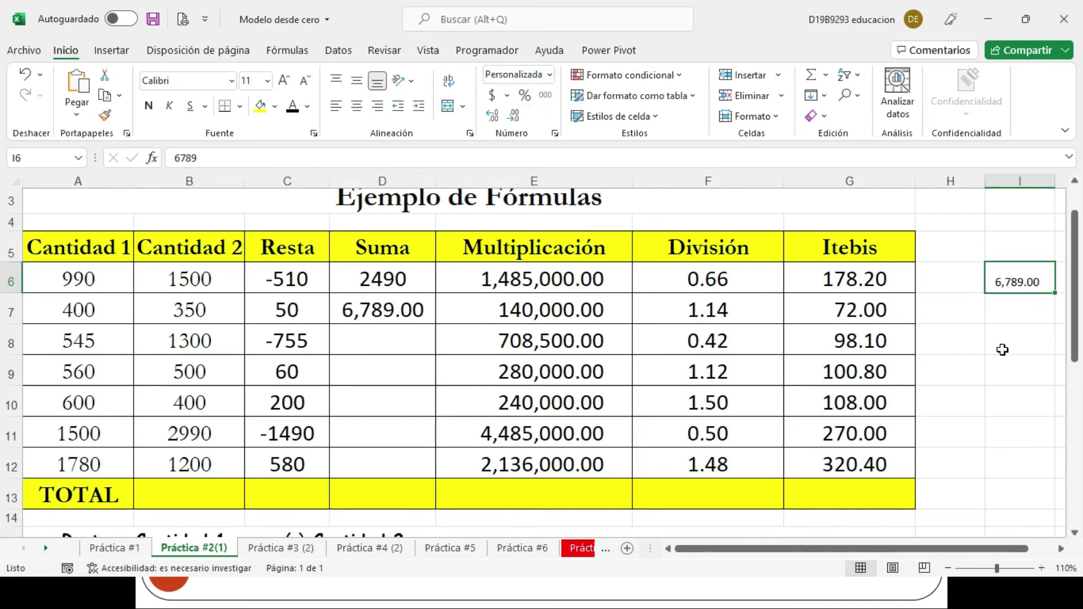
key(ctrl+z)
key(ctrl+z)
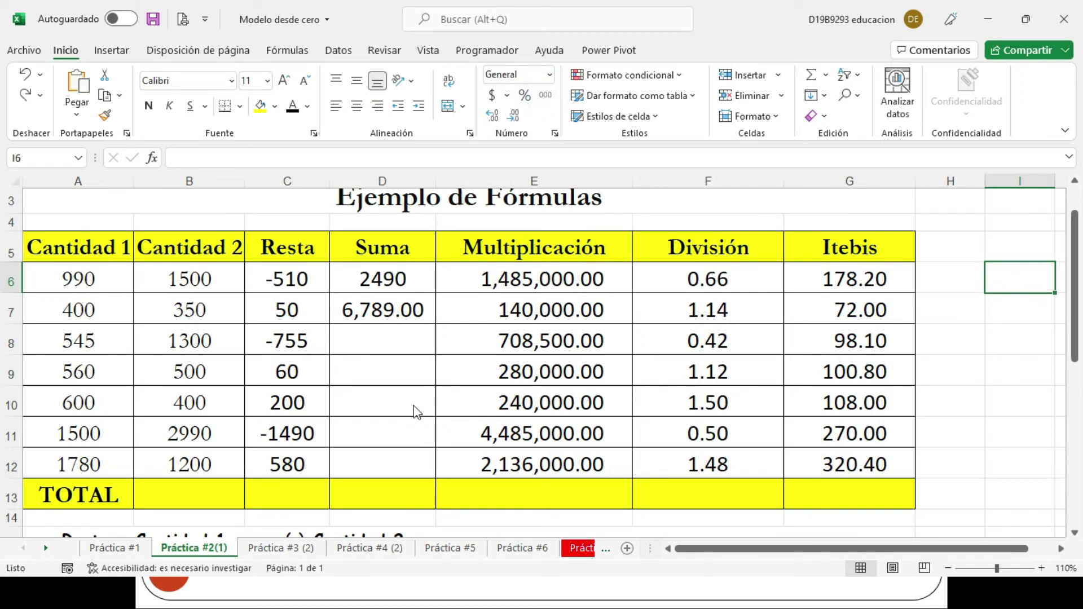
Step: Switch to the Para las cantidades slide and outline the $ and RD$ symbols in red on the zoomed view
key(alt+Tab)
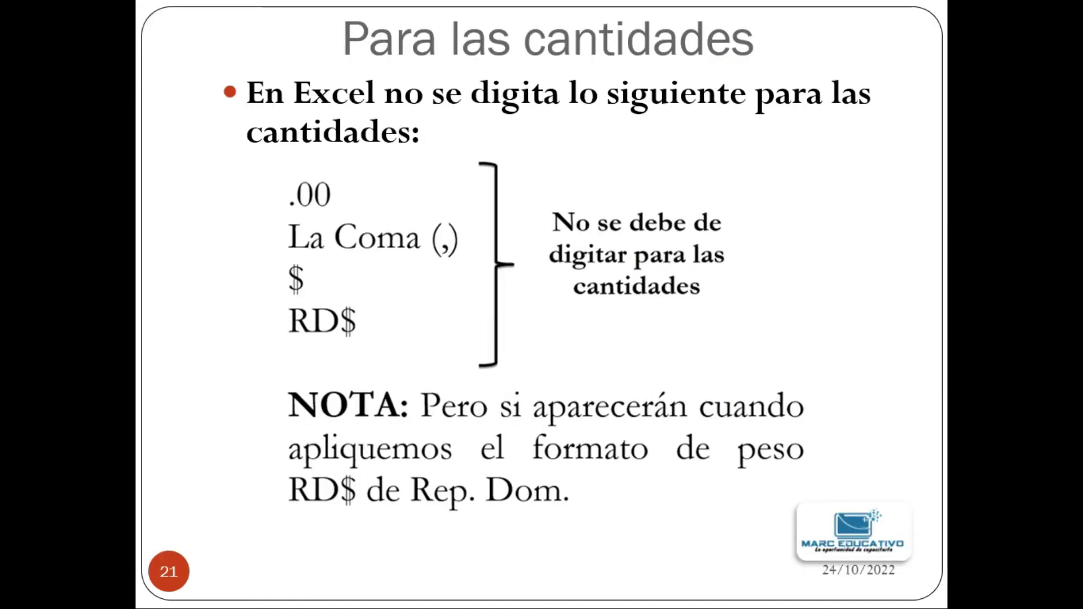
key(ctrl+1)
click(192, 251)
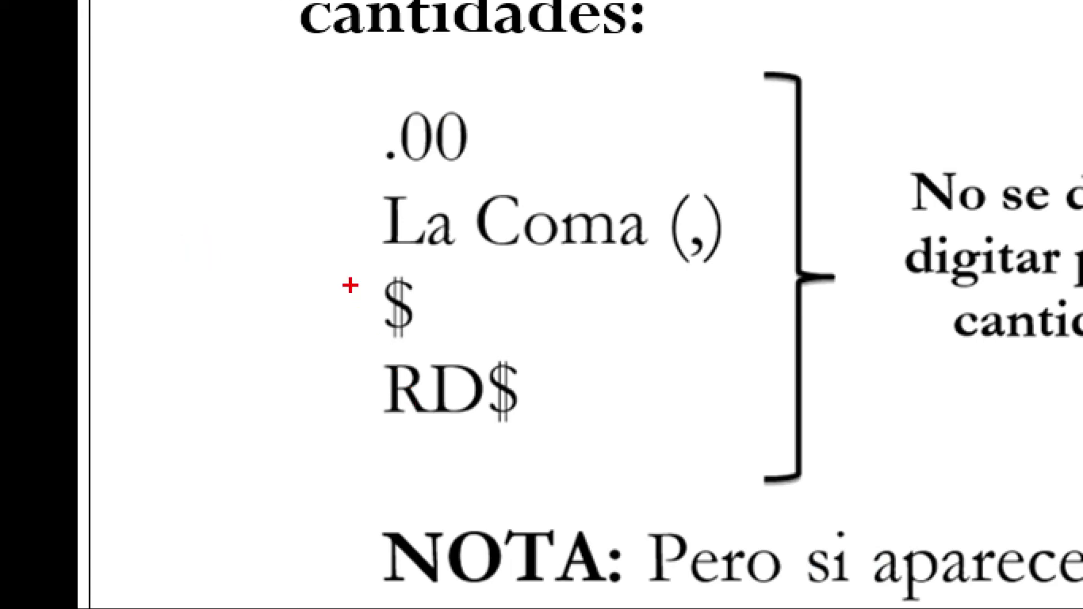
drag(337, 270, 536, 438)
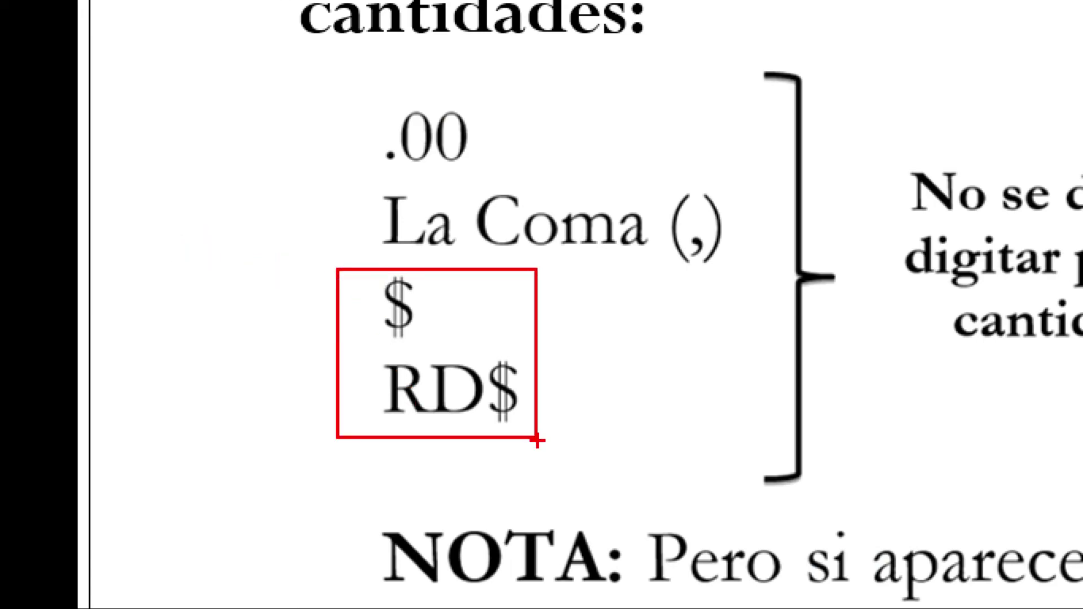
key(Escape)
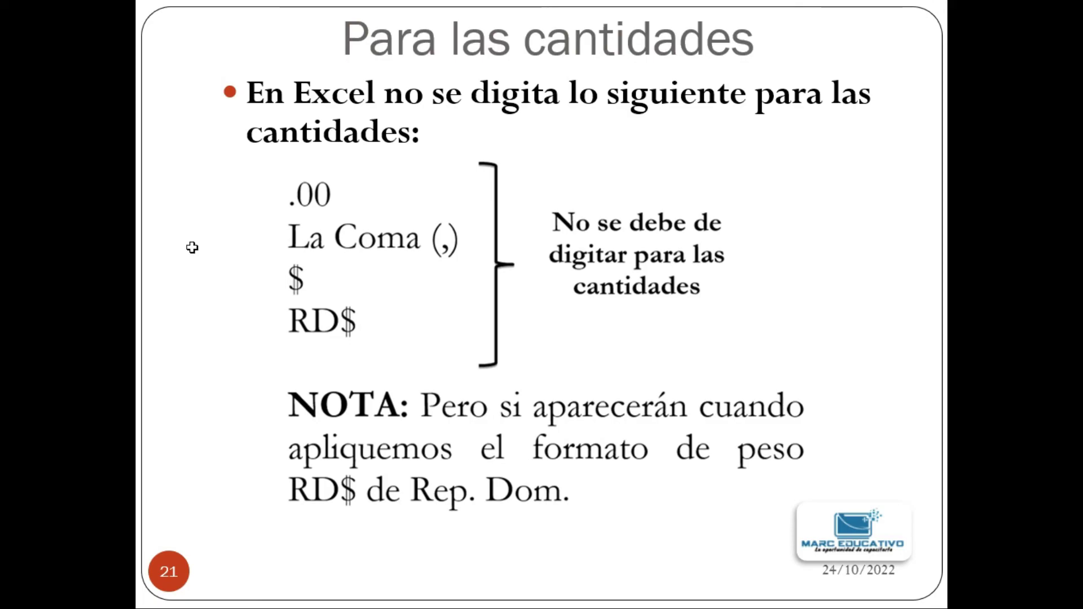
Step: Switch to Excel and prefix the 1500 in B6 with RD$, entering the value as RD$1500
key(alt+Tab)
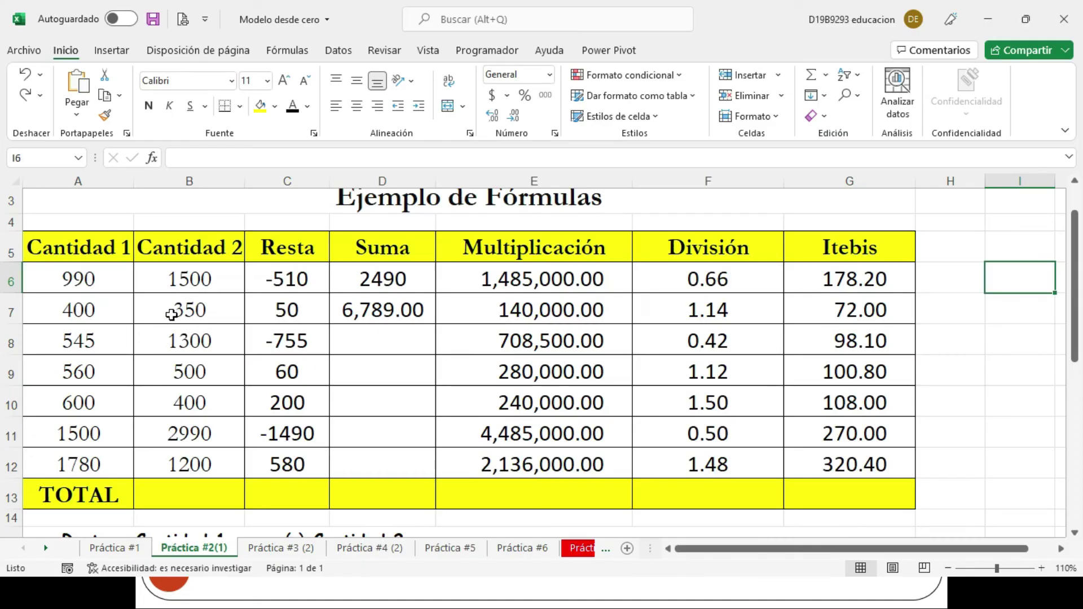
click(171, 281)
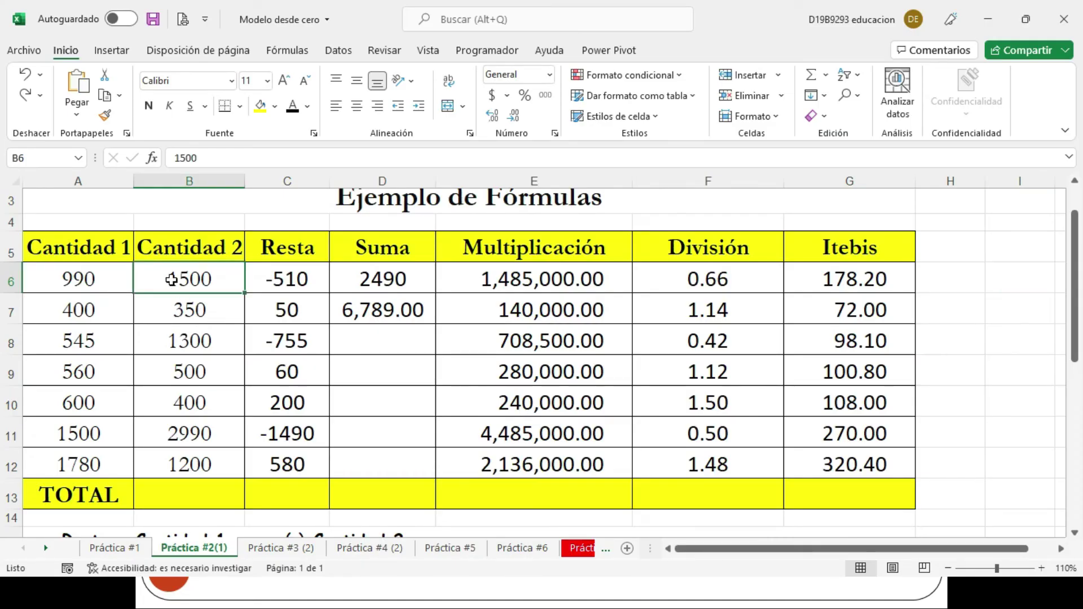
click(178, 158)
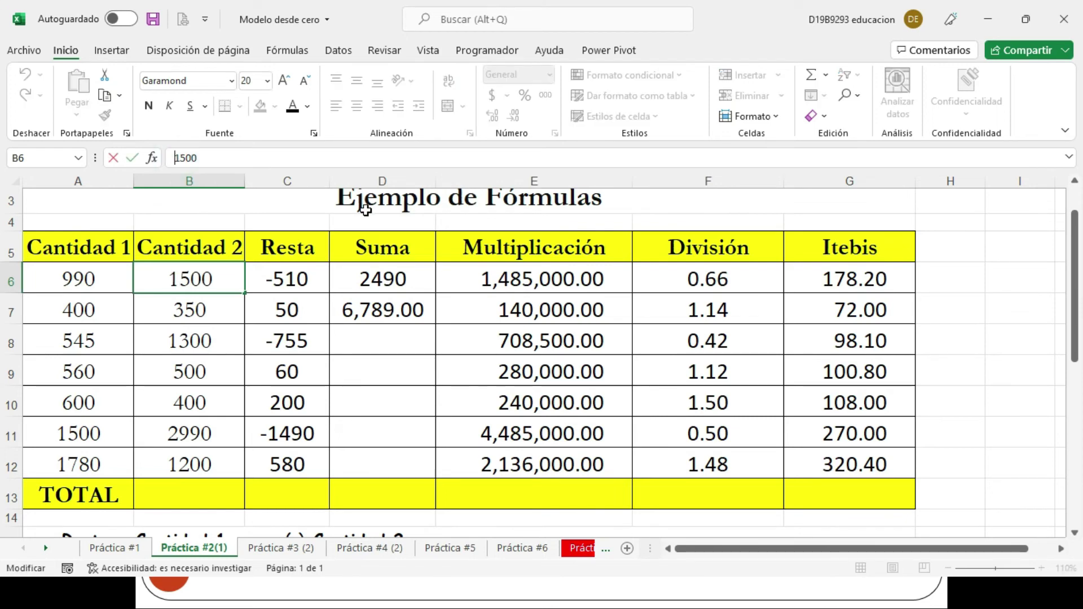
text(RD)
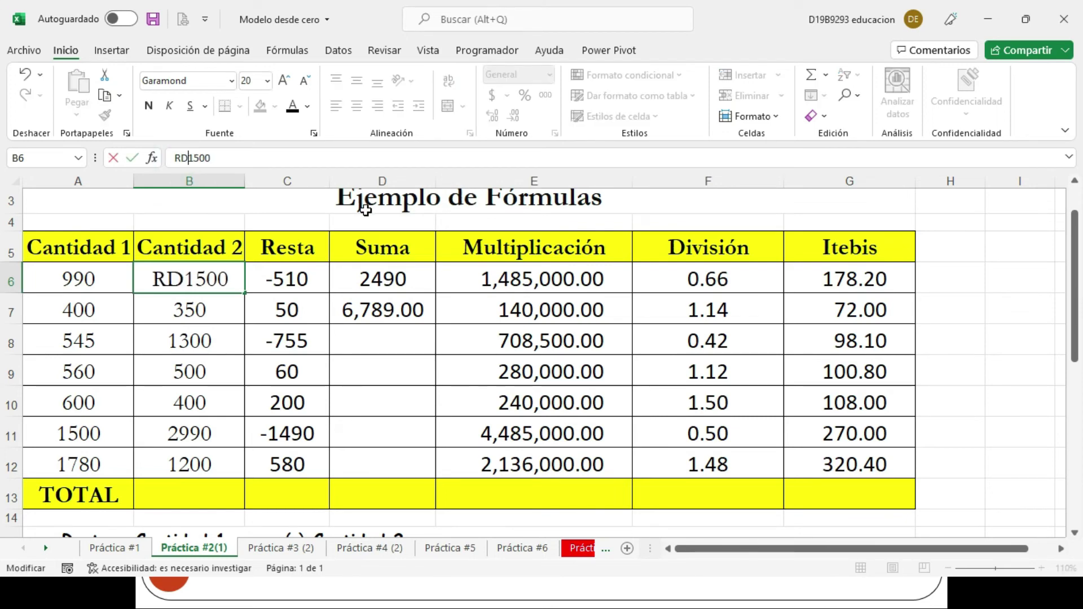
text($)
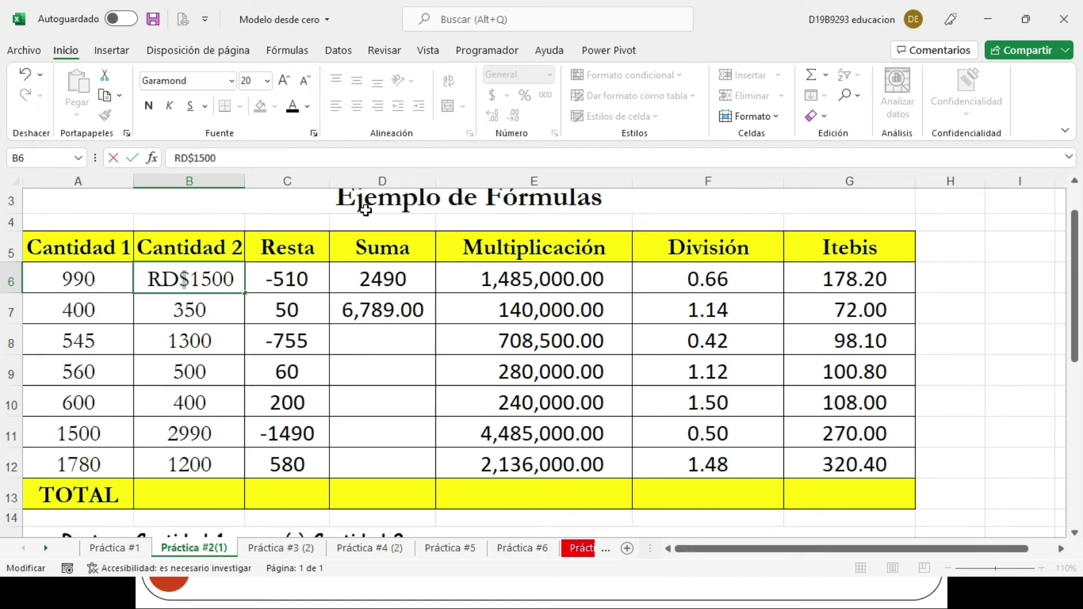
key(Return)
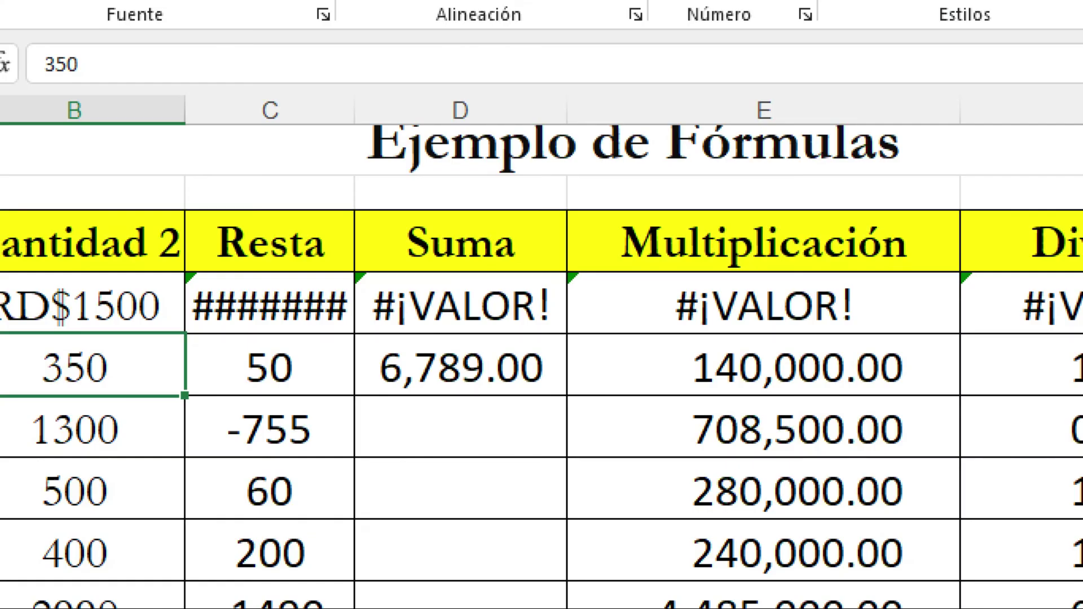
Step: Outline the row 6 Resta and Suma results and the RD$ prefix in B6 in red on the zoomed view
mouse_move(342, 266)
mouse_down()
mouse_move(614, 346)
mouse_move(567, 320)
mouse_move(568, 330)
mouse_up()
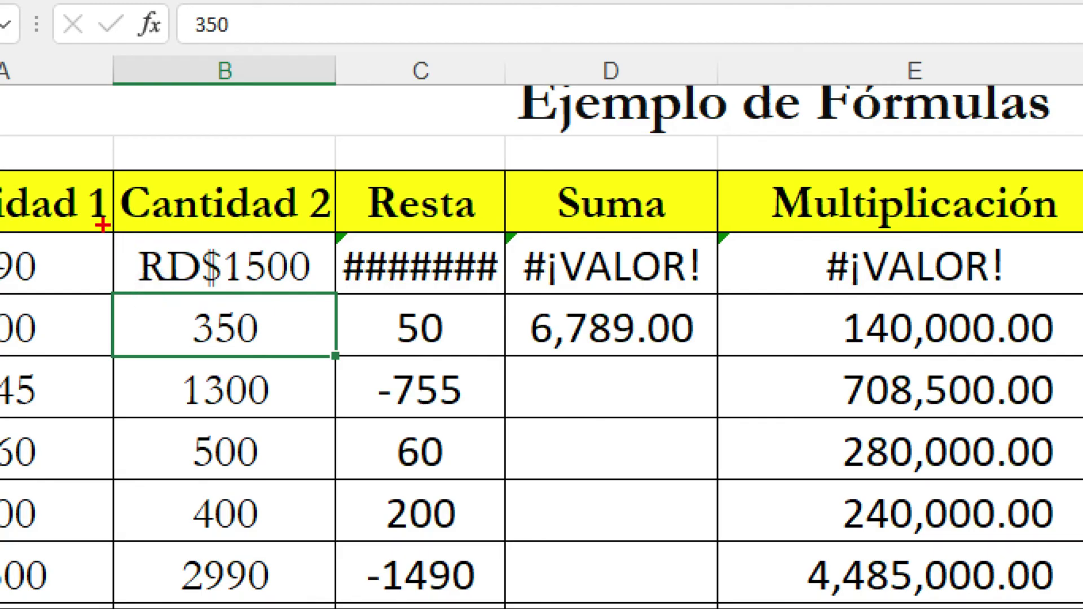
mouse_move(101, 224)
mouse_down()
mouse_move(140, 266)
mouse_move(233, 299)
mouse_up()
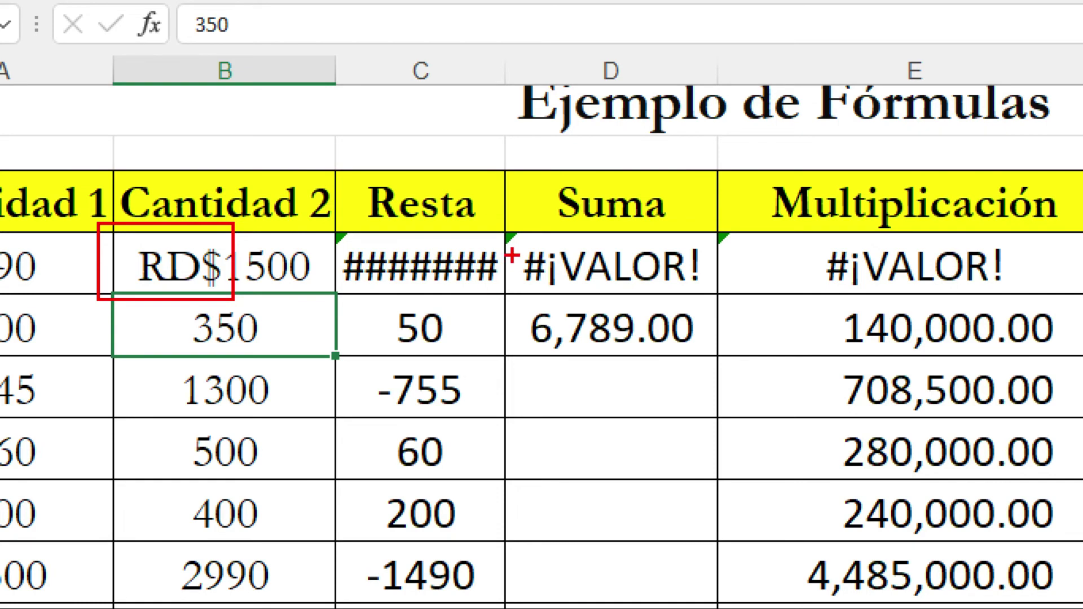
drag(507, 230, 720, 296)
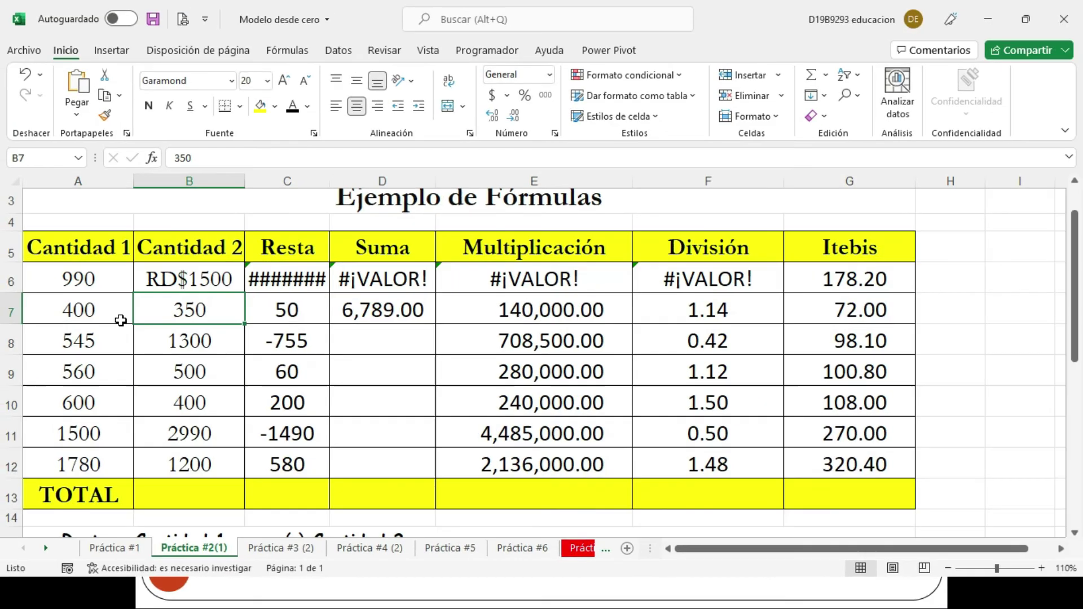
Step: Change the entry in B6 to $1500 and outline its $ sign in red on the zoomed view
click(172, 267)
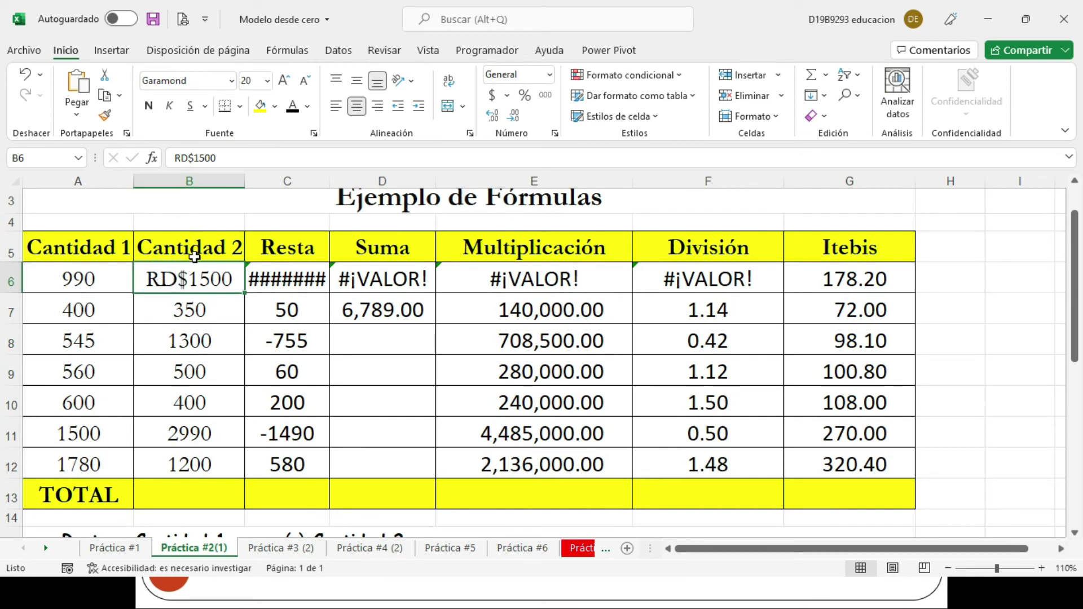
click(190, 160)
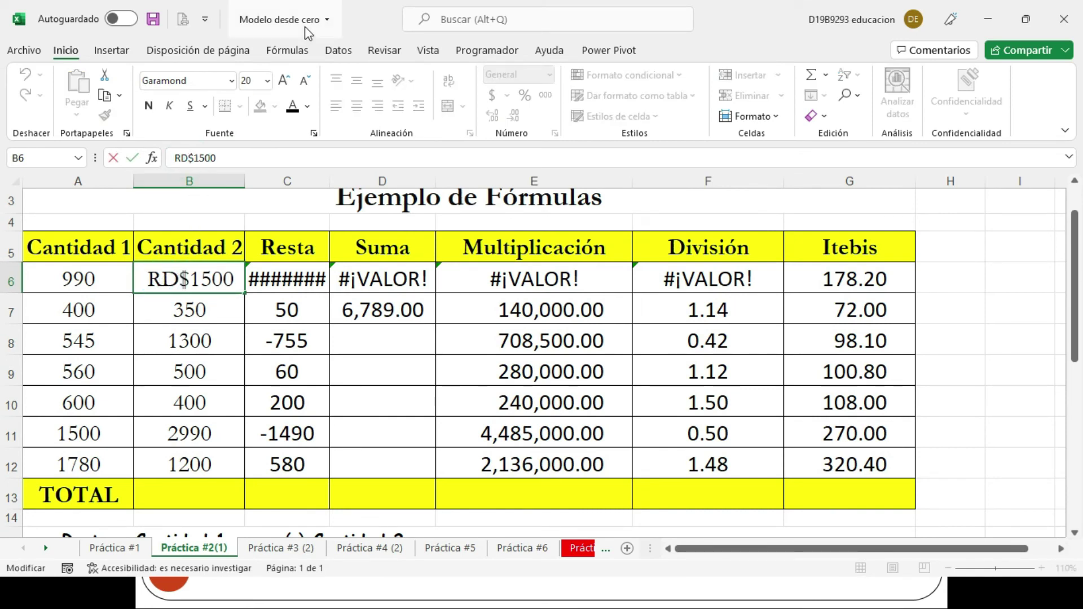
key(BackSpace)
key(BackSpace)
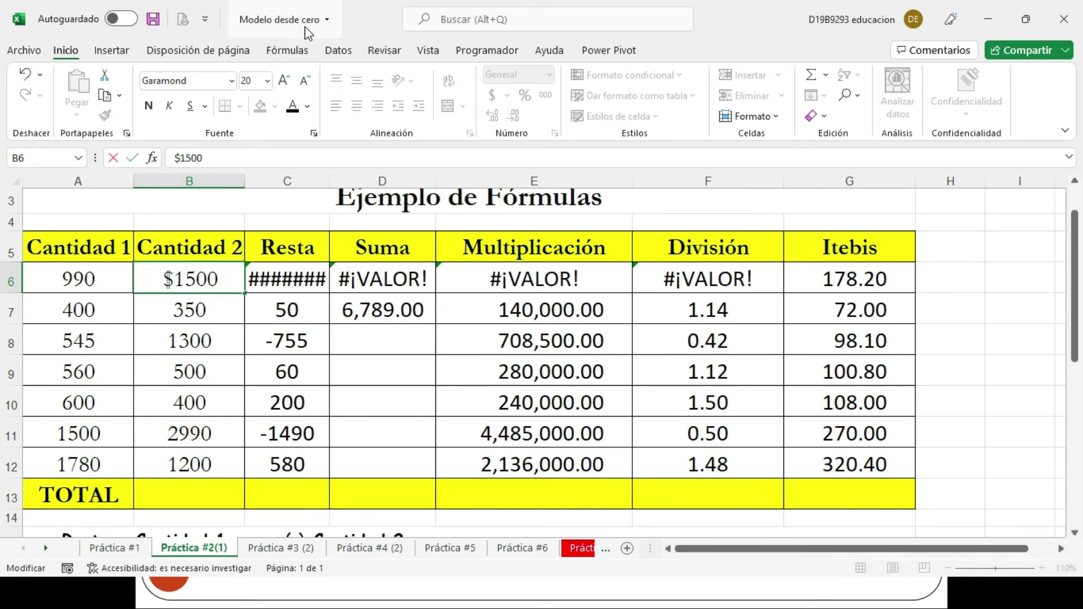
key(Return)
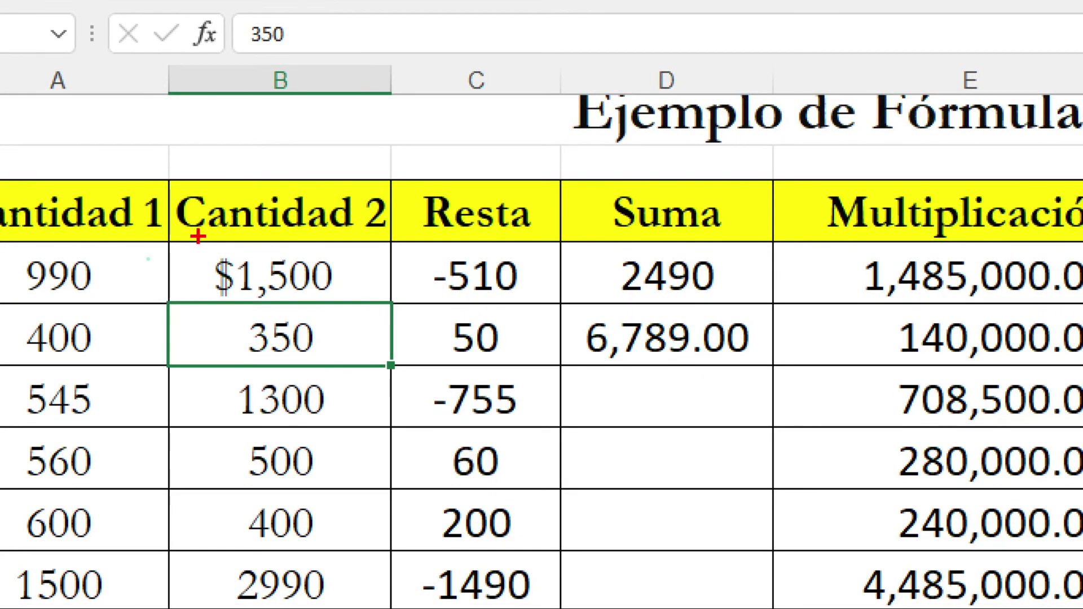
drag(198, 236, 243, 314)
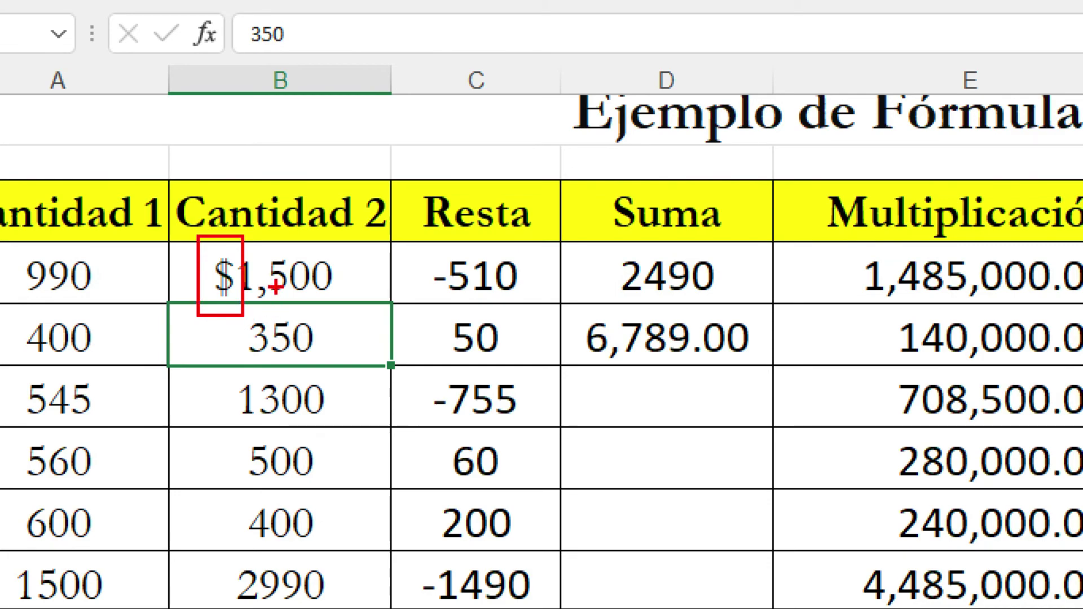
key(Escape)
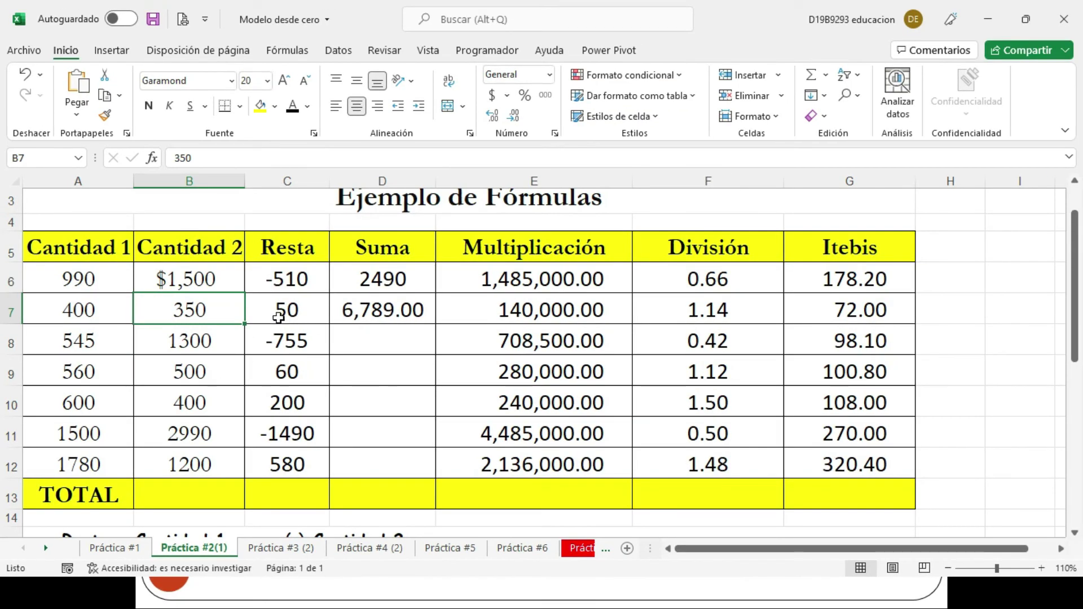
key(ctrl+1)
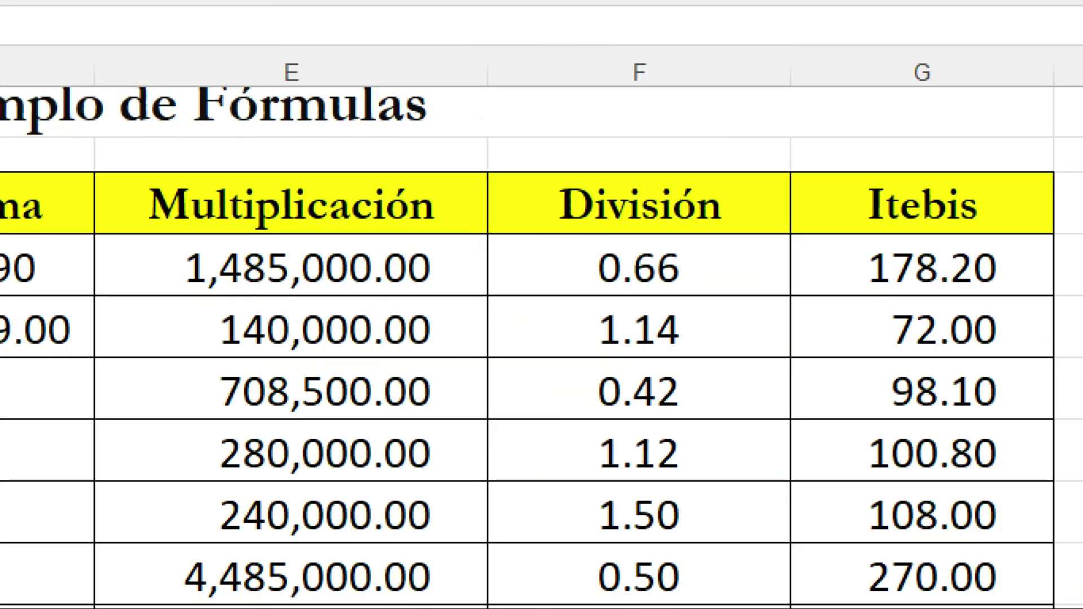
key(Escape)
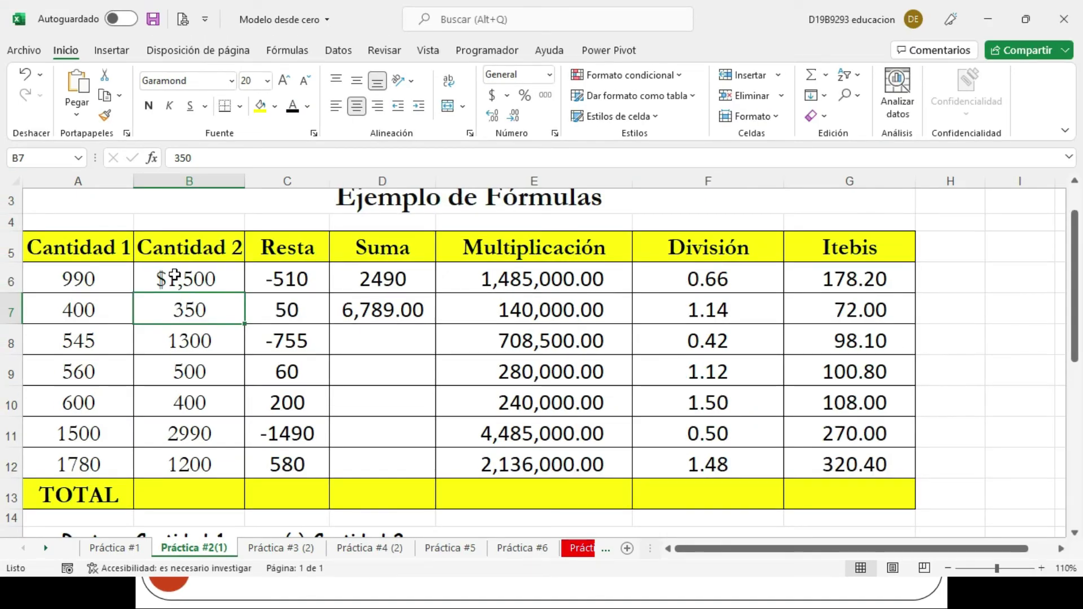
Step: Copy the General format of B7 onto B6 with Format Painter
click(176, 282)
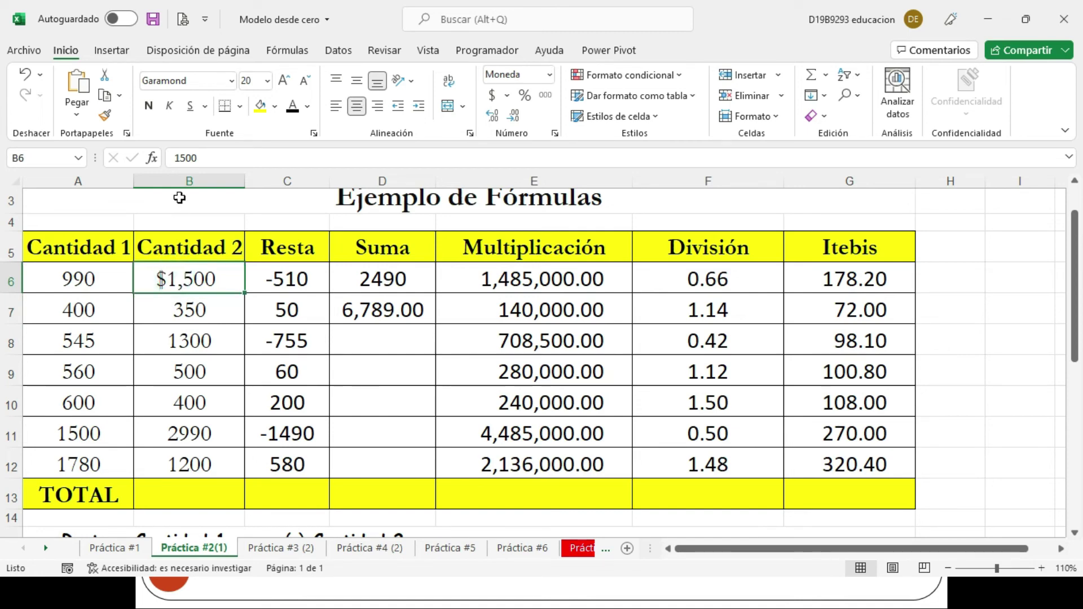
click(193, 310)
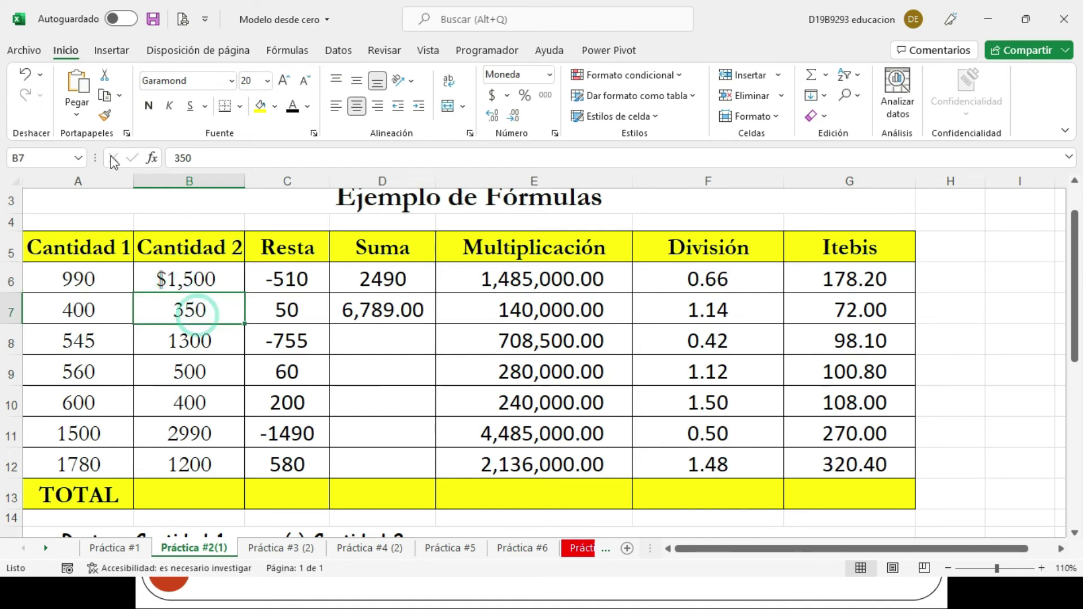
click(104, 114)
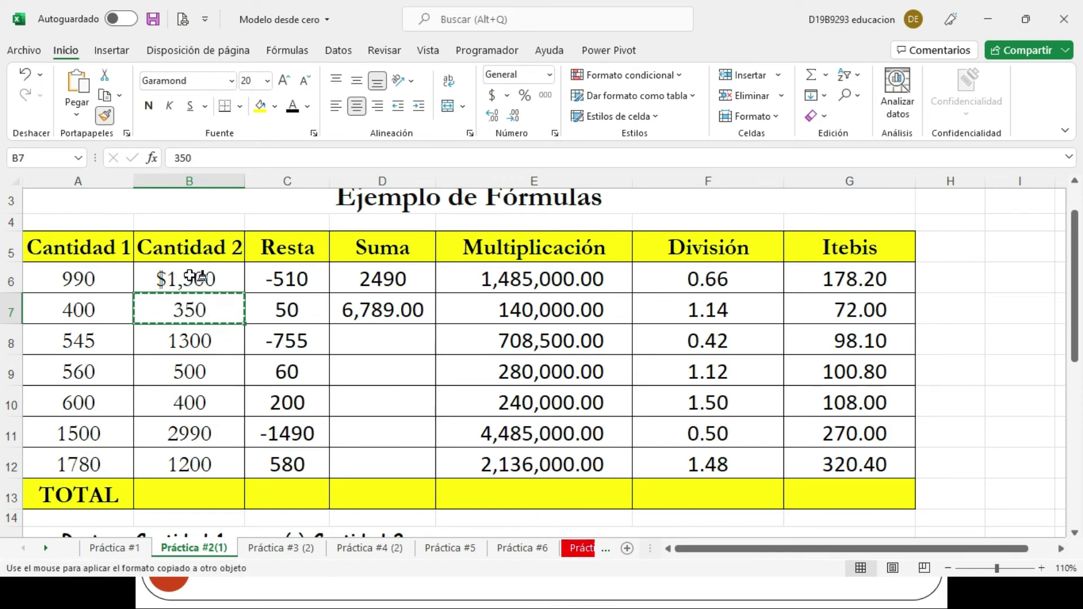
click(188, 278)
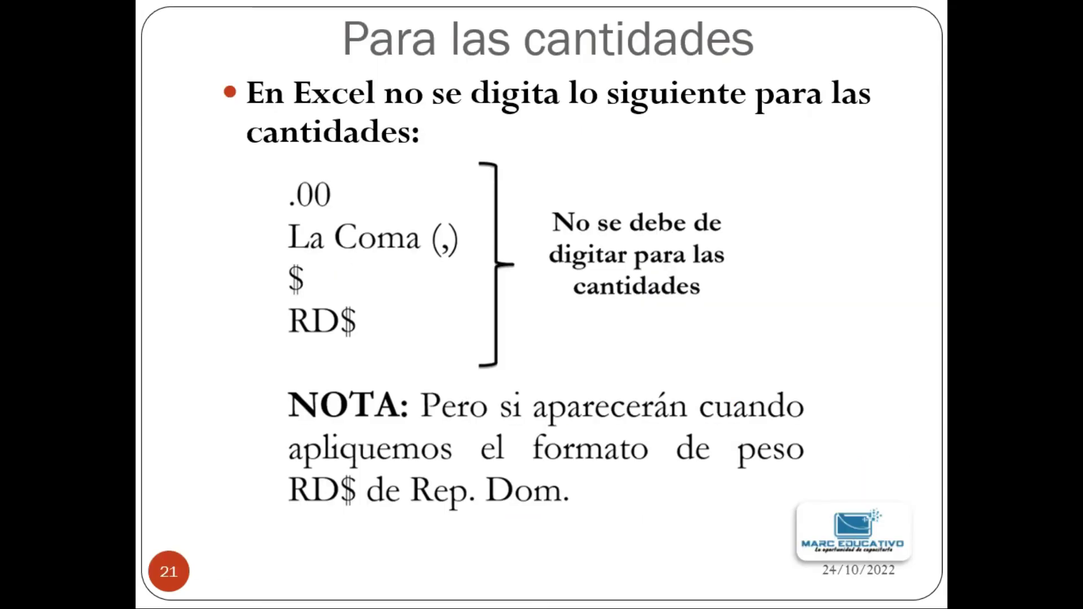
Step: Go to the Formato de monedas slide in the presentation and outline its $ symbol picture in red on the zoomed view
key(Right)
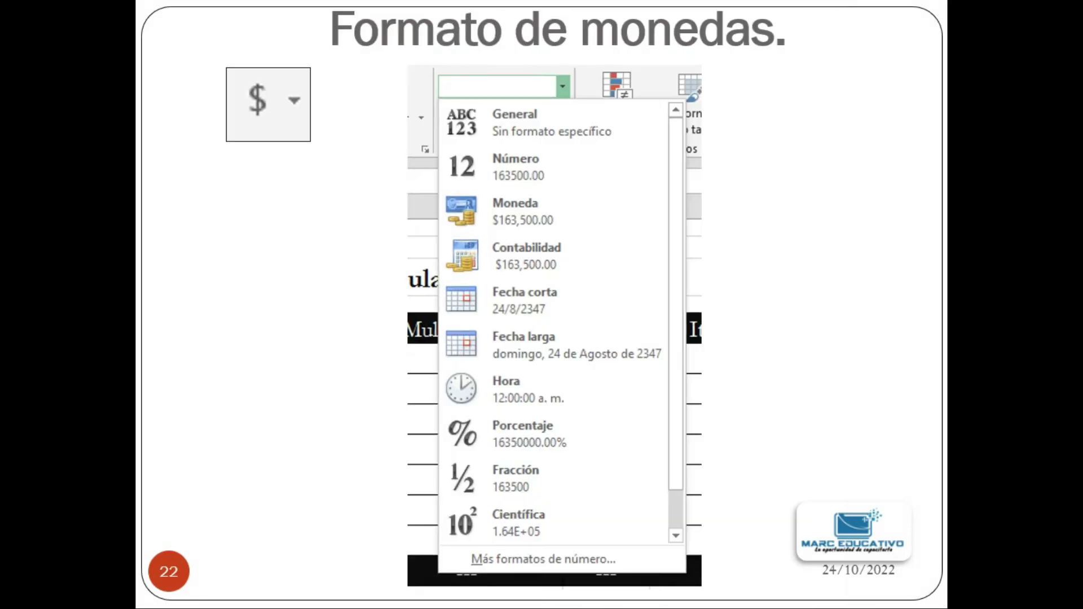
key(Right)
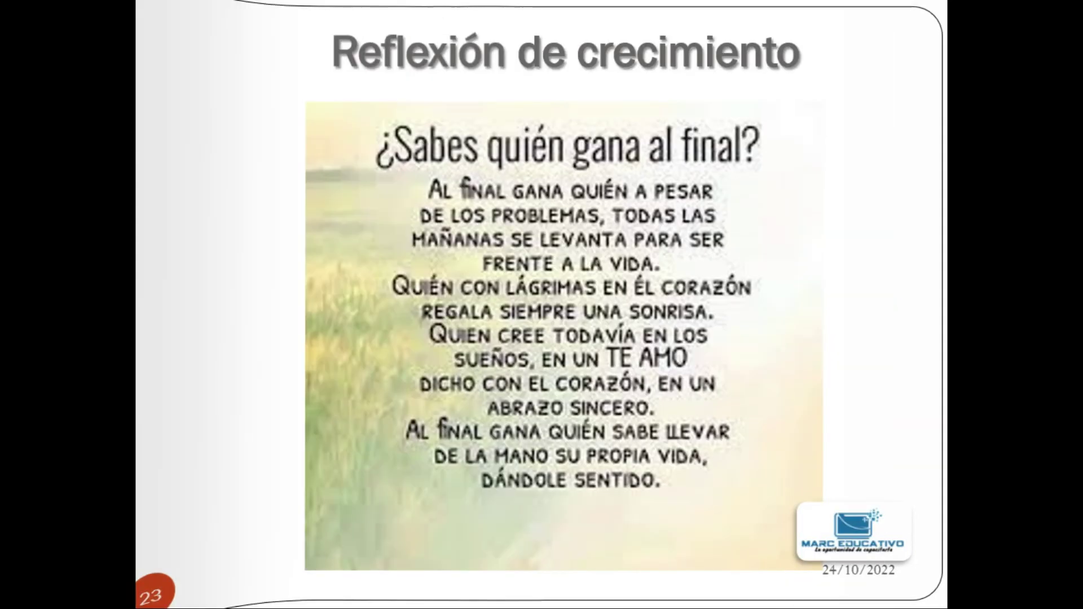
key(Left)
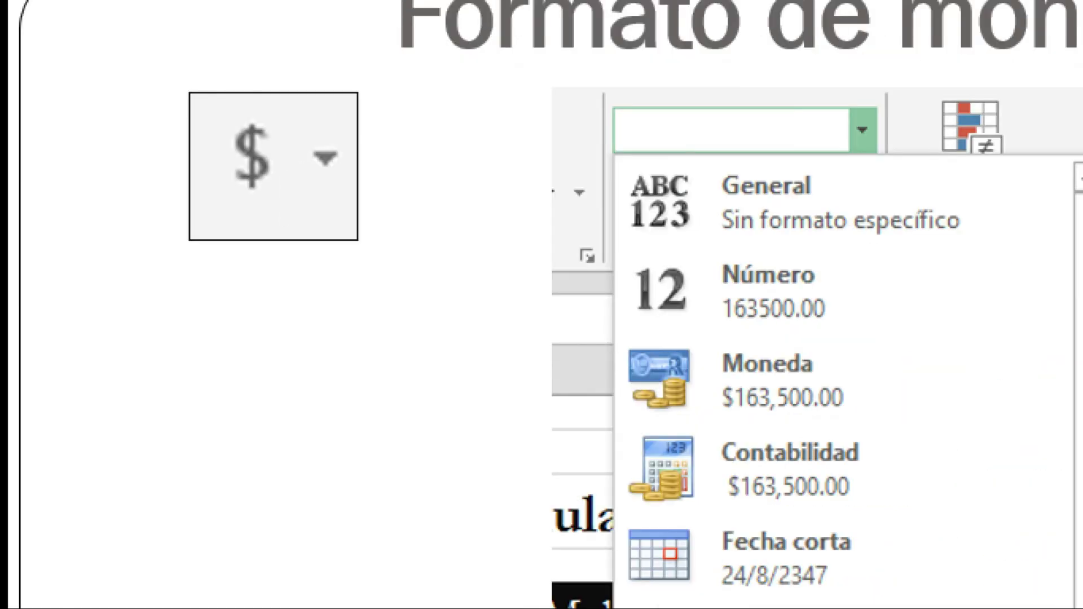
click(268, 60)
mouse_move(120, 57)
mouse_down()
mouse_move(406, 253)
mouse_move(401, 281)
mouse_up()
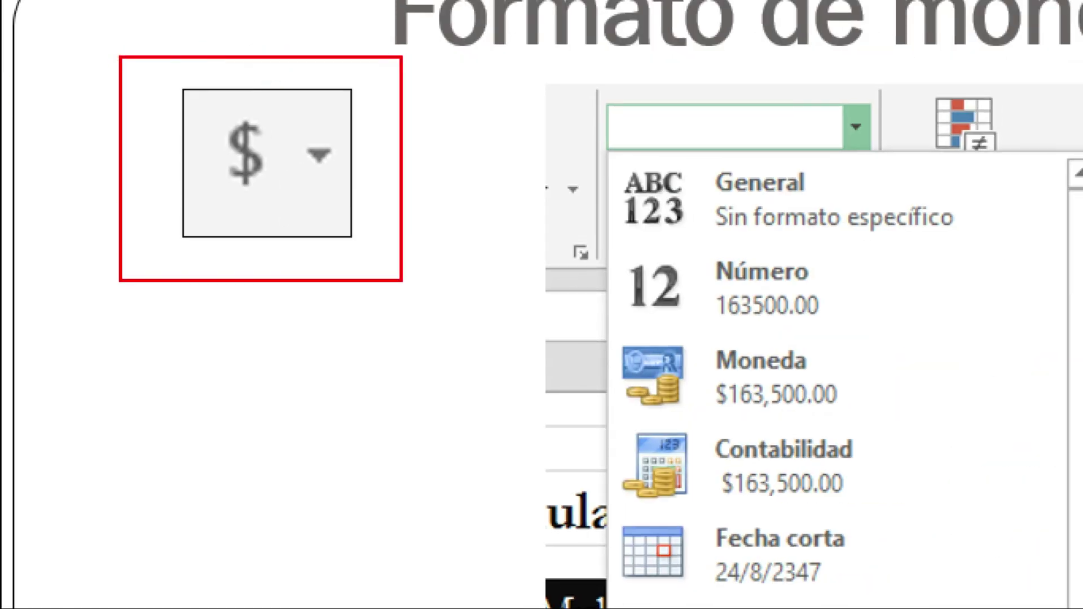
key(Escape)
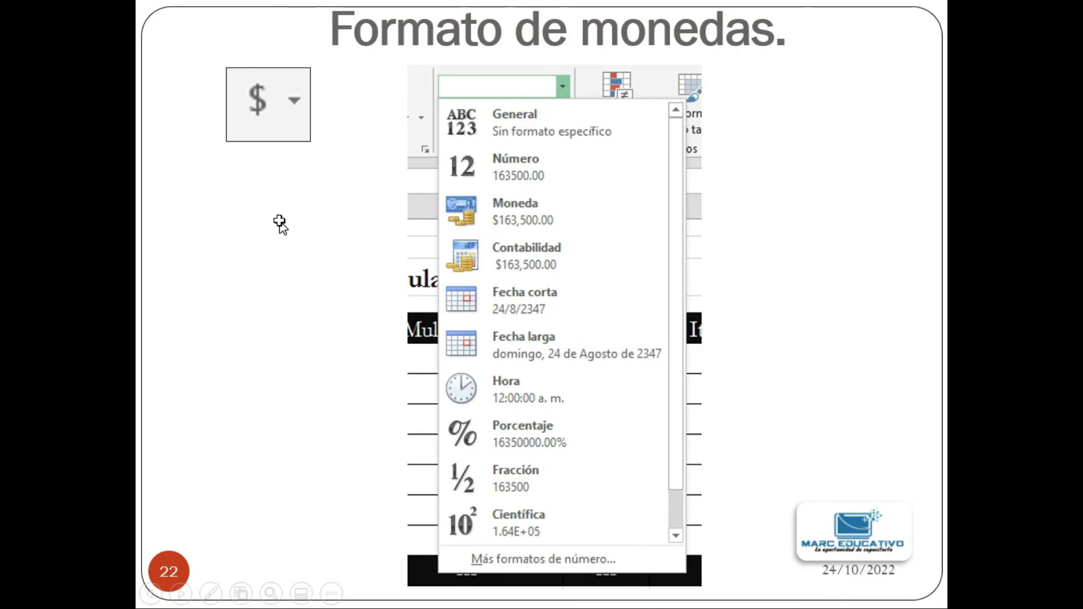
Step: In Excel, select E6:E12 and outline Español (República Dominicana) and Más formatos de contabilidad in red in the zoomed accounting format list
key(alt+Tab)
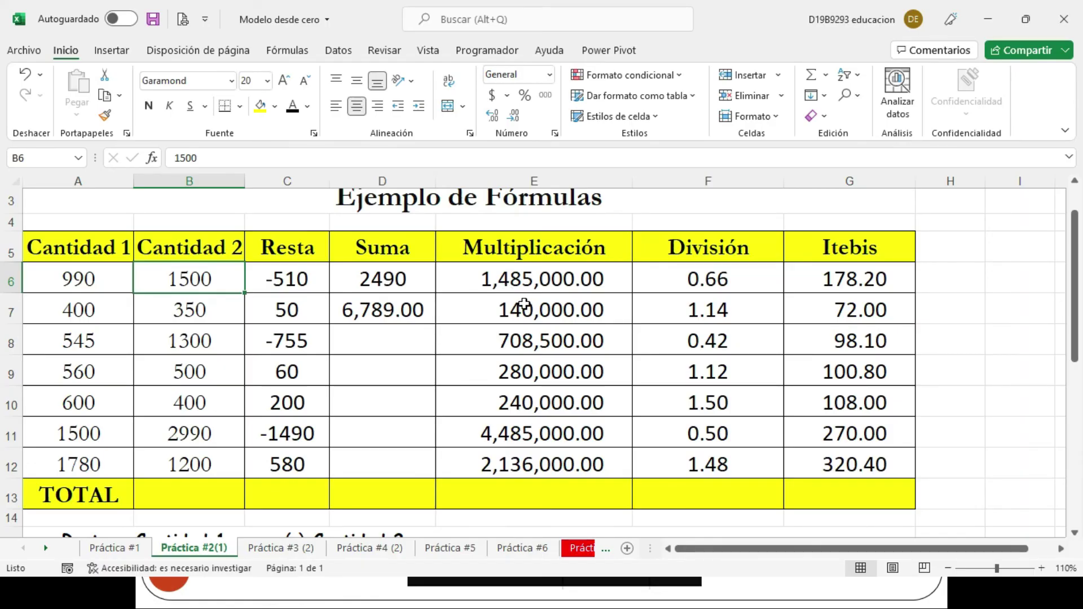
drag(524, 277, 512, 459)
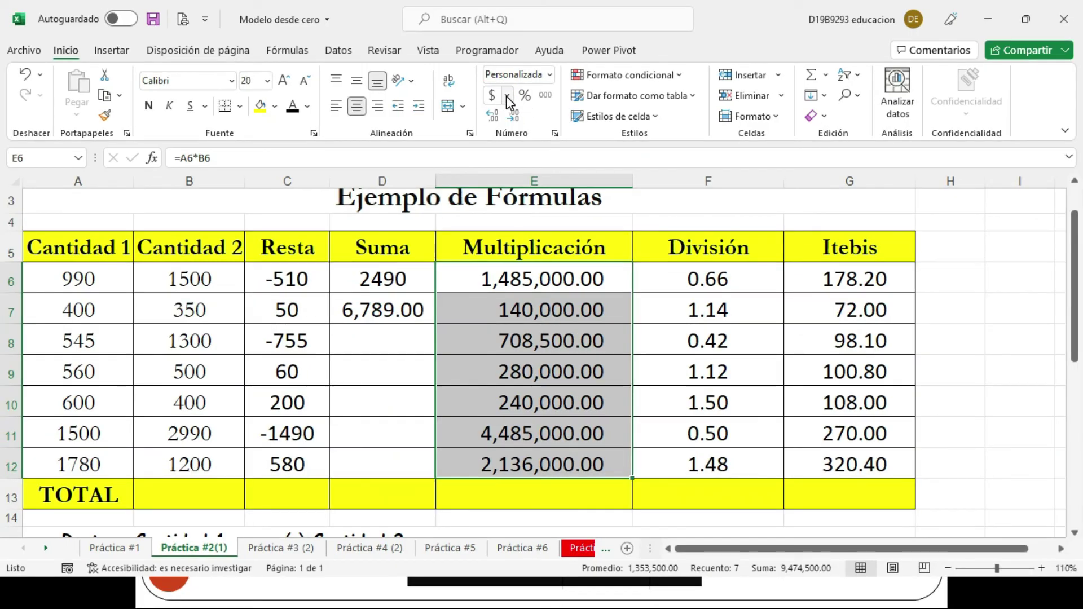
click(508, 133)
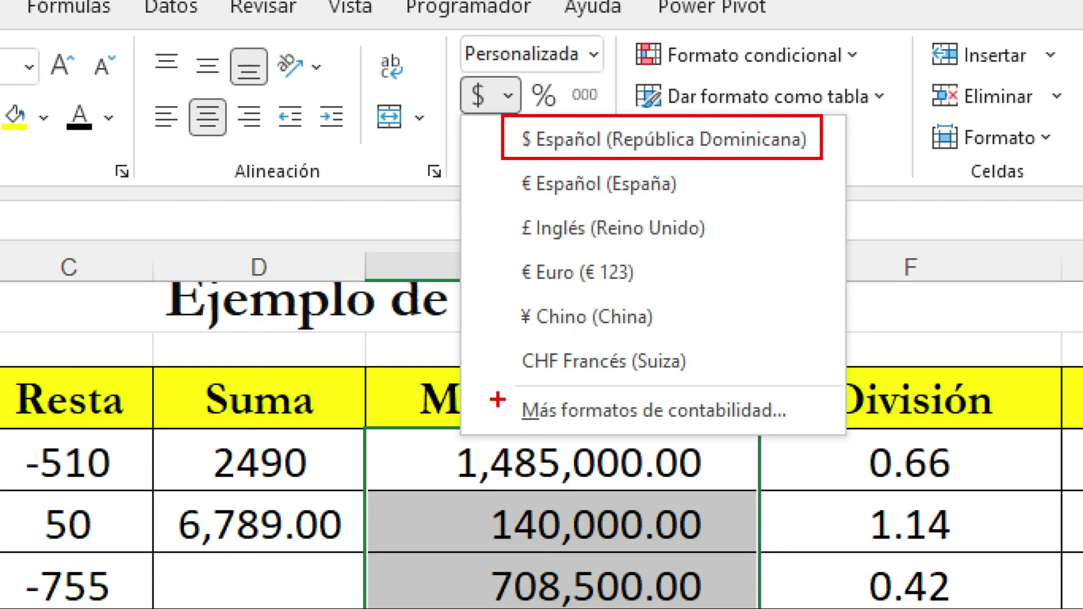
drag(499, 387, 809, 425)
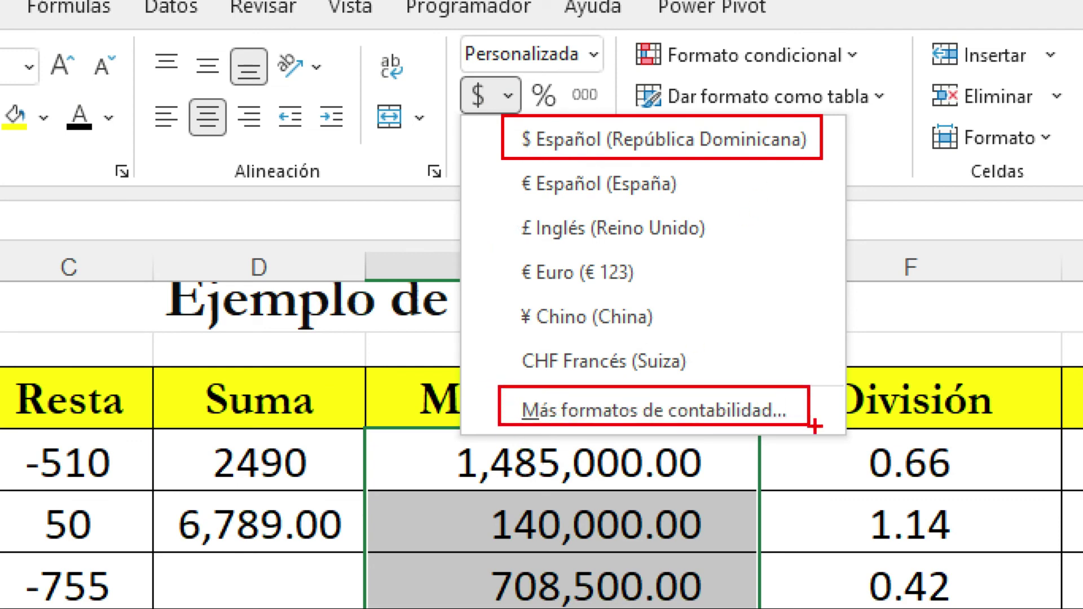
key(Escape)
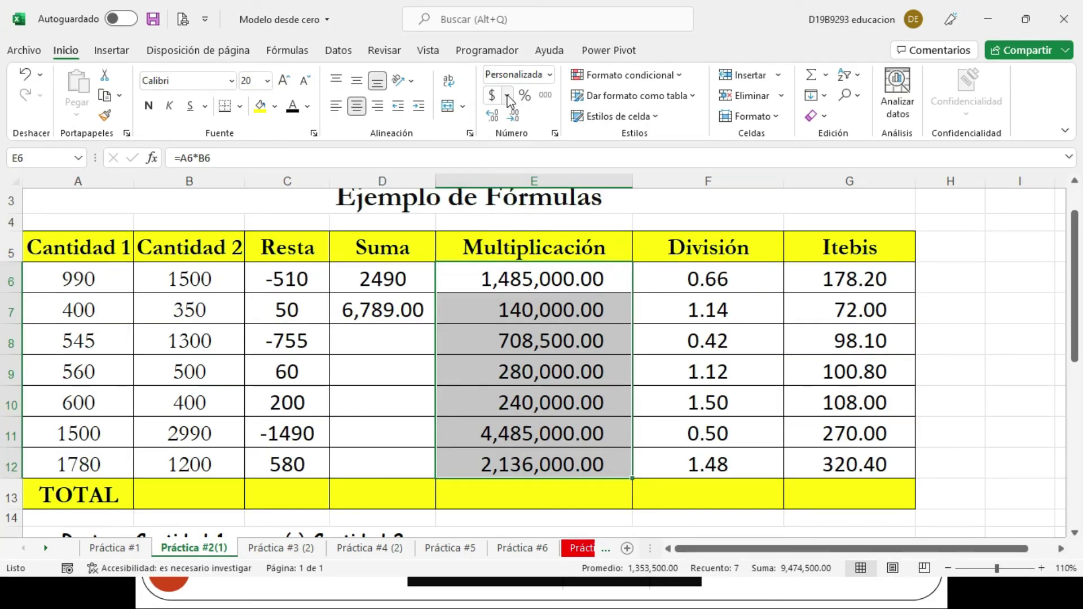
Step: Open the additional accounting formats for E6:E12 and outline $ Español (República Dominicana) in red in the zoomed symbol list
click(507, 97)
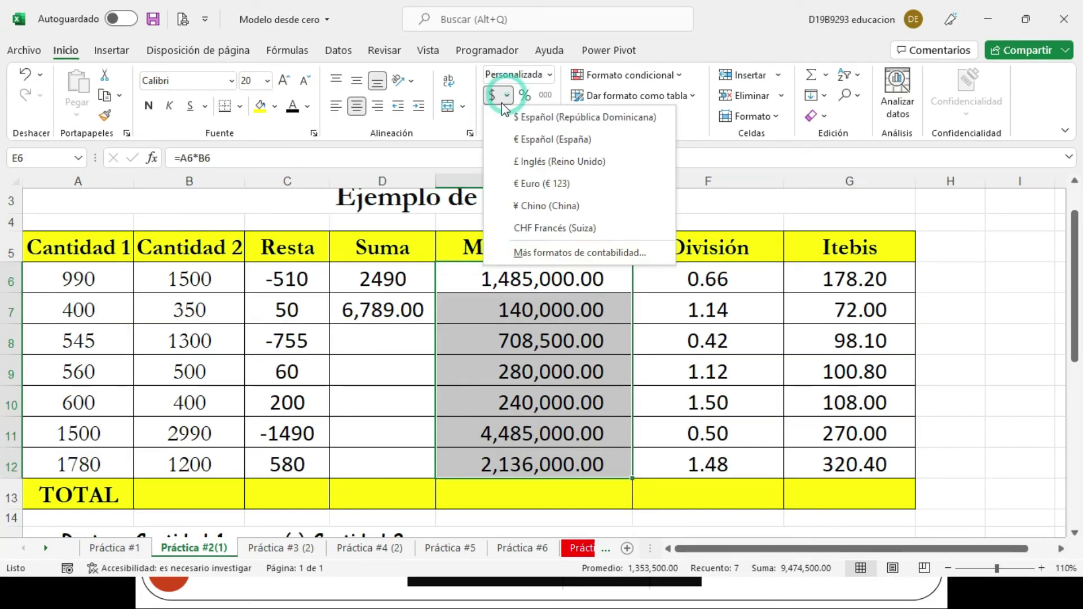
click(560, 250)
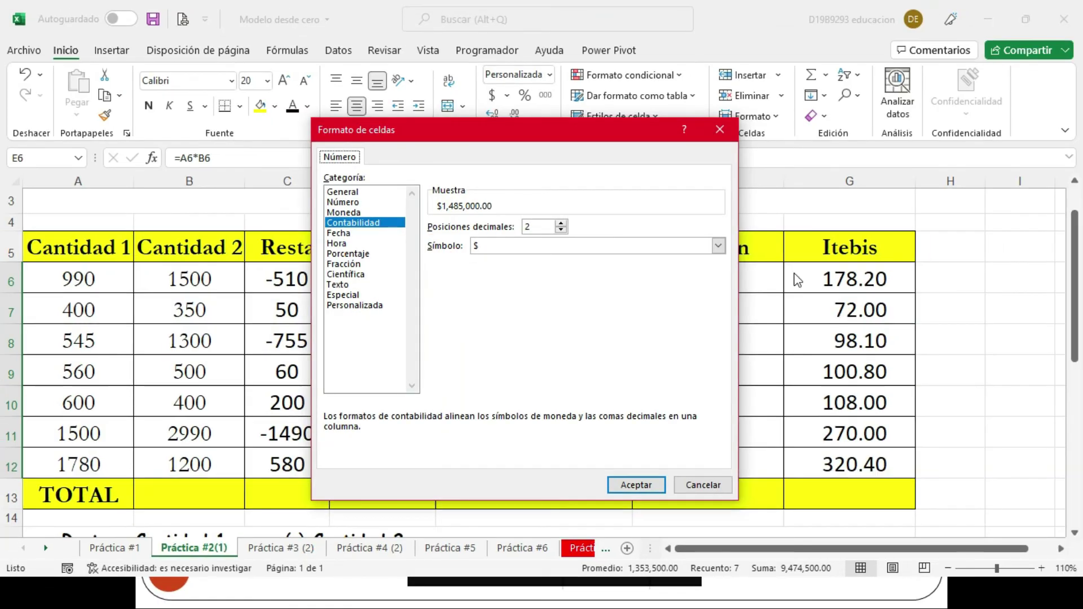
click(721, 246)
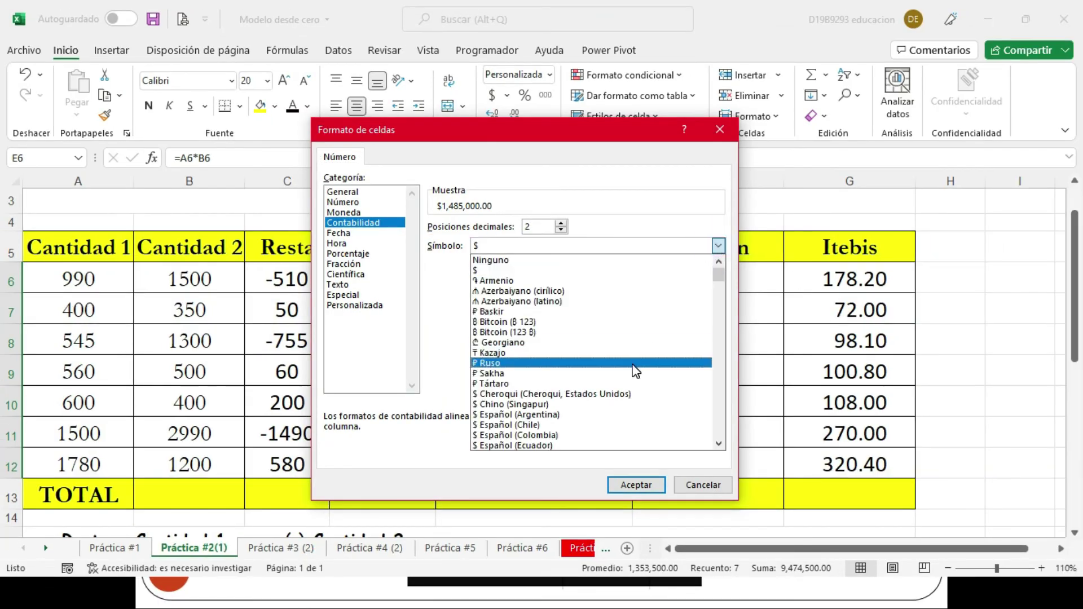
scroll(602, 360, down, 3)
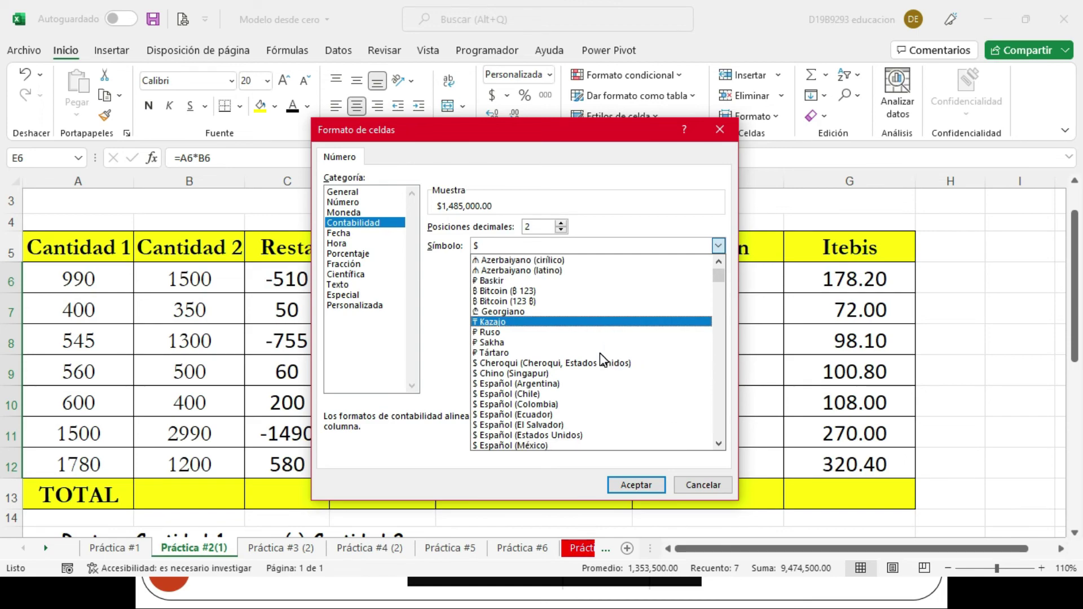
scroll(600, 354, down, 4)
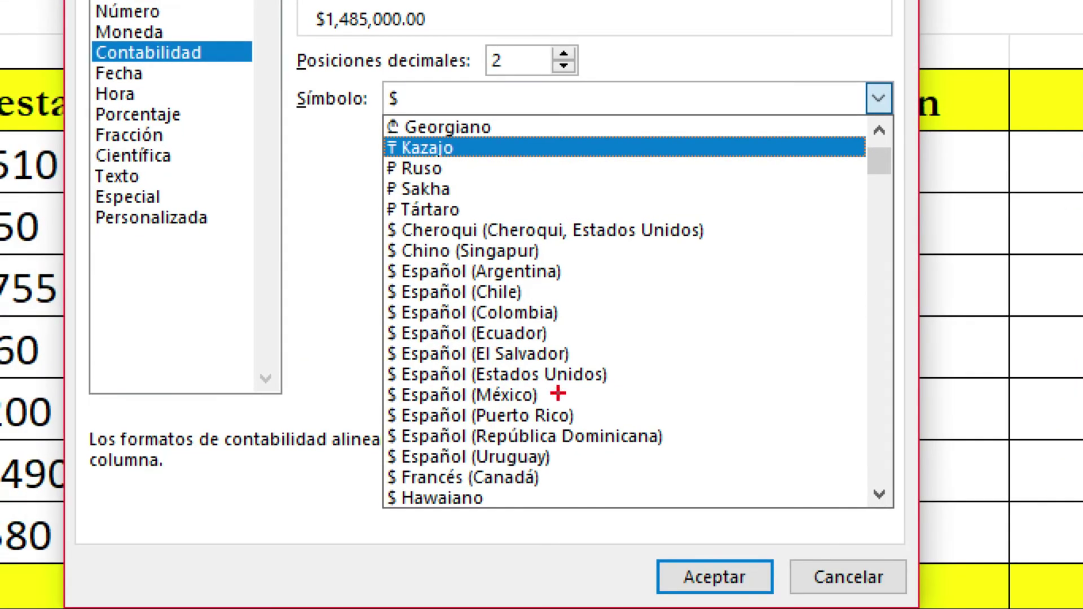
mouse_move(381, 418)
mouse_down()
mouse_move(564, 420)
mouse_move(669, 453)
mouse_up()
key(Escape)
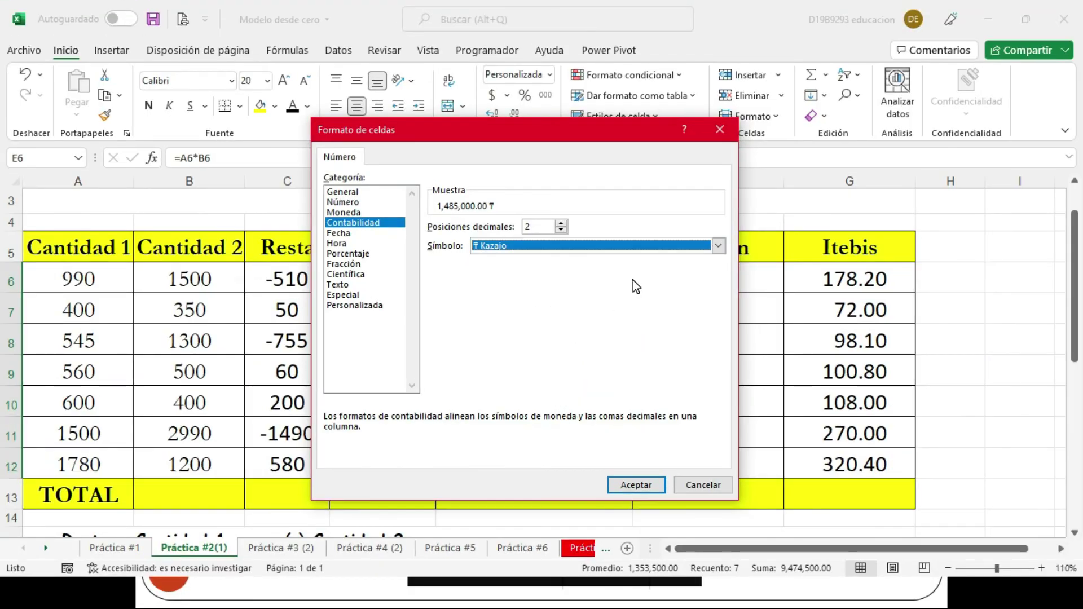
Step: Apply the Contabilidad format with the $ Español (República Dominicana) symbol to the Multiplicación values in E6:E12
click(663, 248)
click(566, 411)
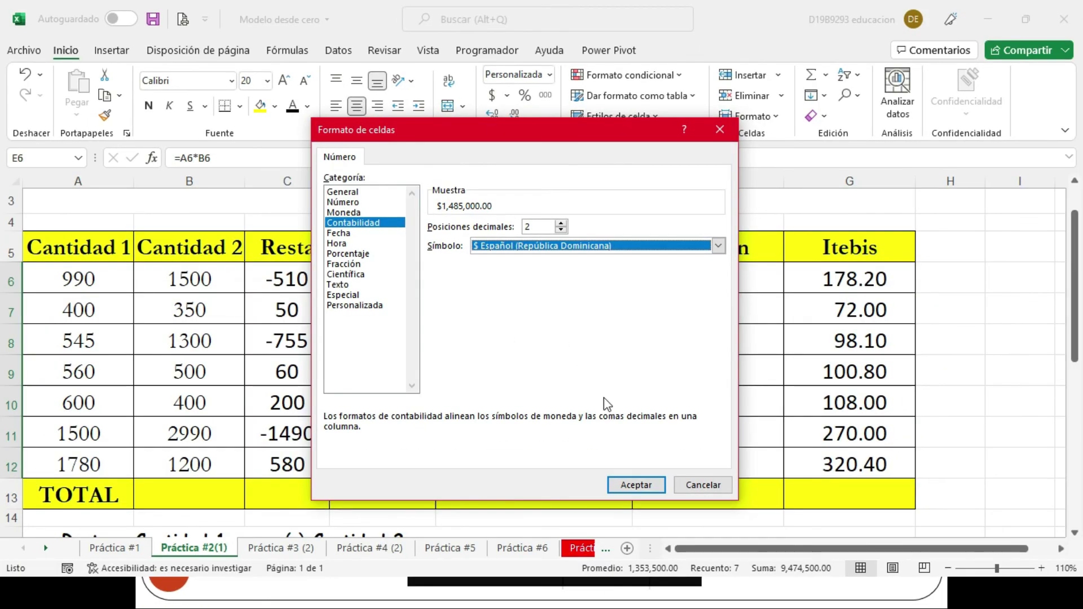
click(620, 481)
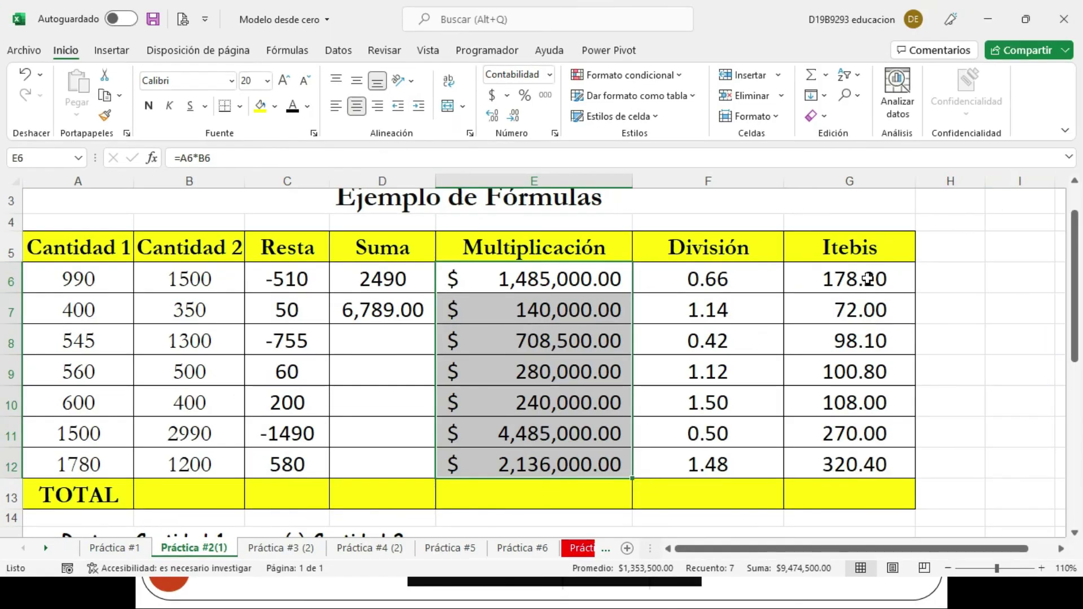
Step: Apply the $ Español (República Dominicana) accounting format to the Itebis values in G6:G12
drag(855, 279, 851, 452)
click(506, 96)
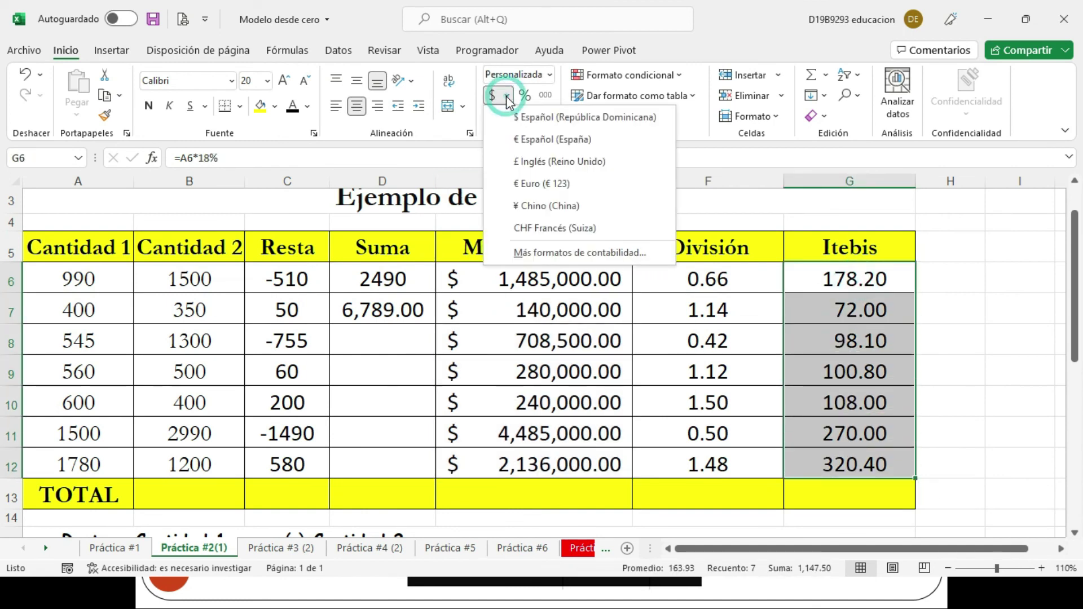
click(545, 117)
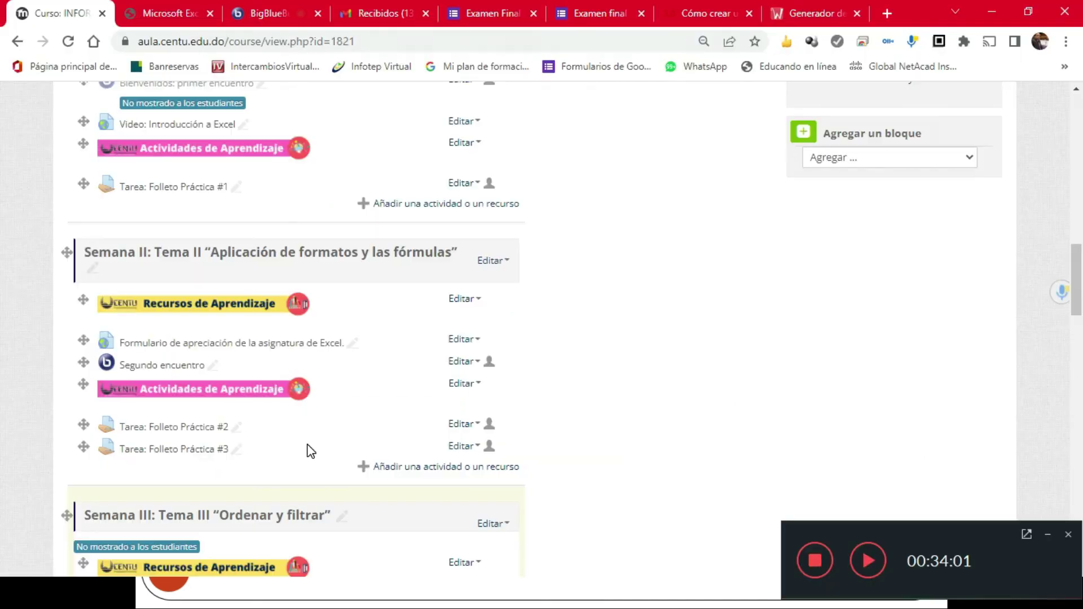
Step: In Chrome, go from the course page to the Microsoft Excel PDF and review the Práctica #2 instructions through the Práctica #3 table
scroll(308, 450, down, 2)
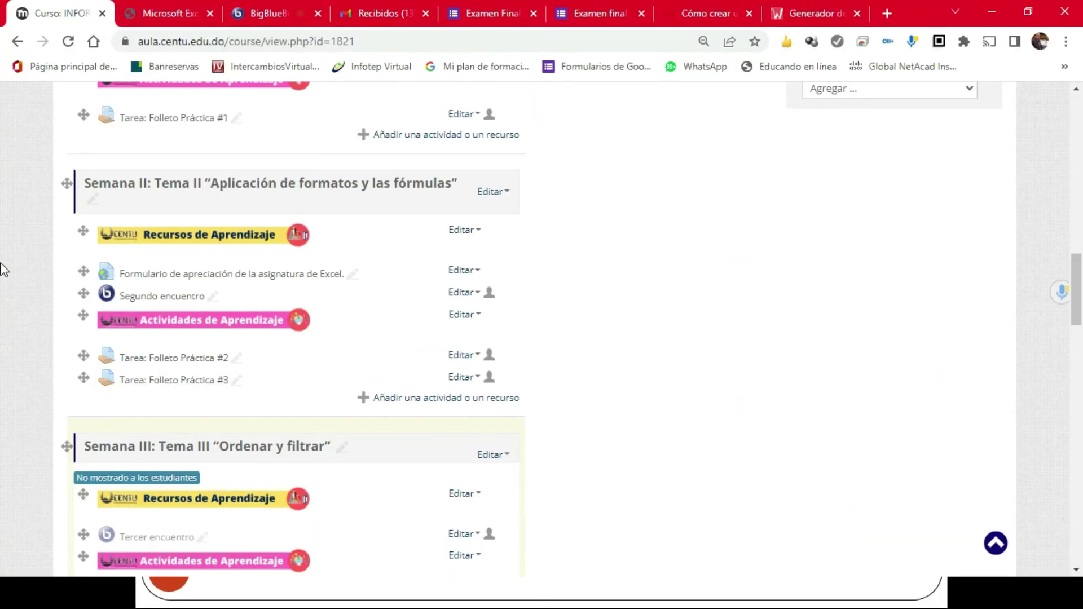
click(145, 7)
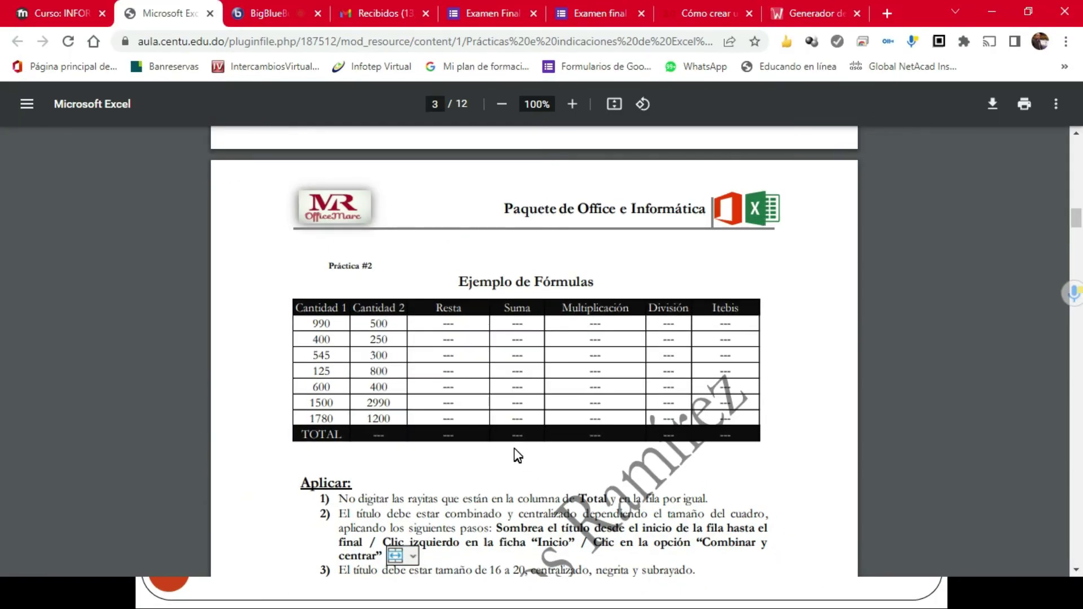
scroll(513, 454, down, 3)
scroll(449, 406, down, 2)
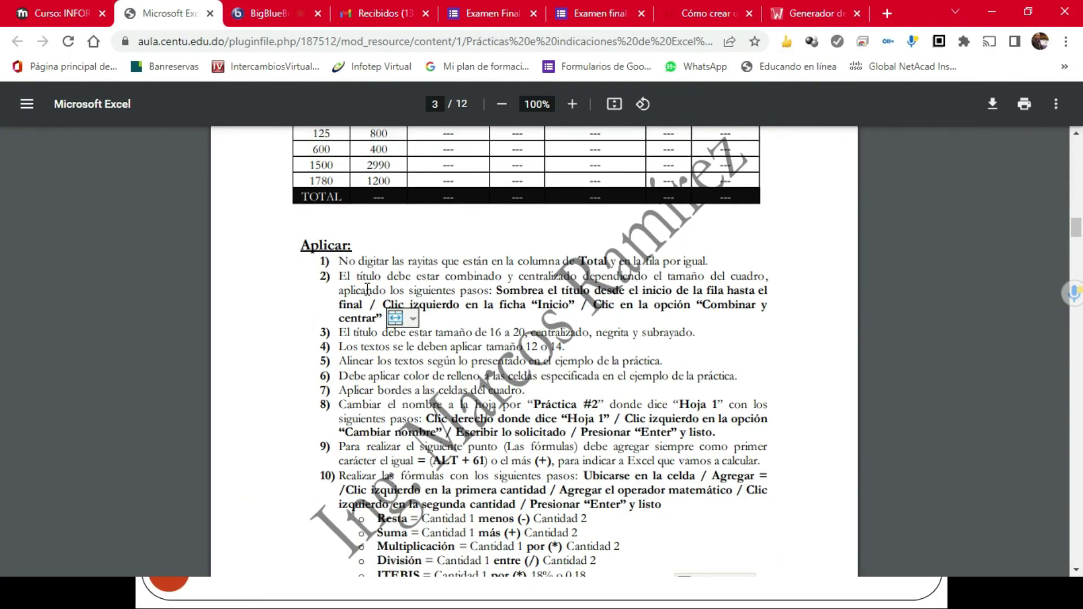
scroll(433, 324, down, 2)
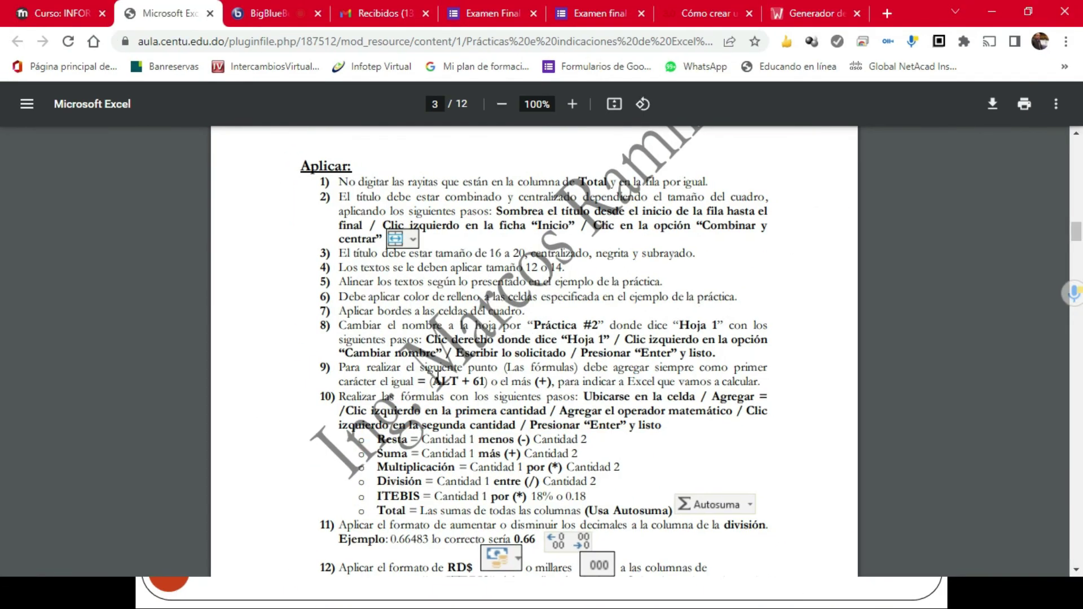
scroll(438, 376, down, 10)
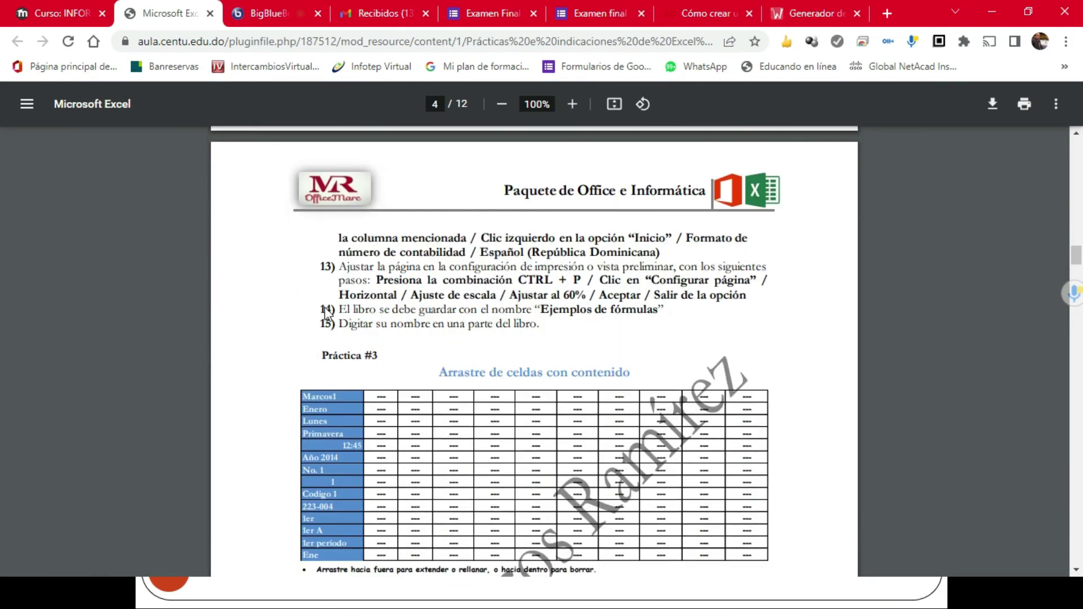
scroll(326, 313, down, 3)
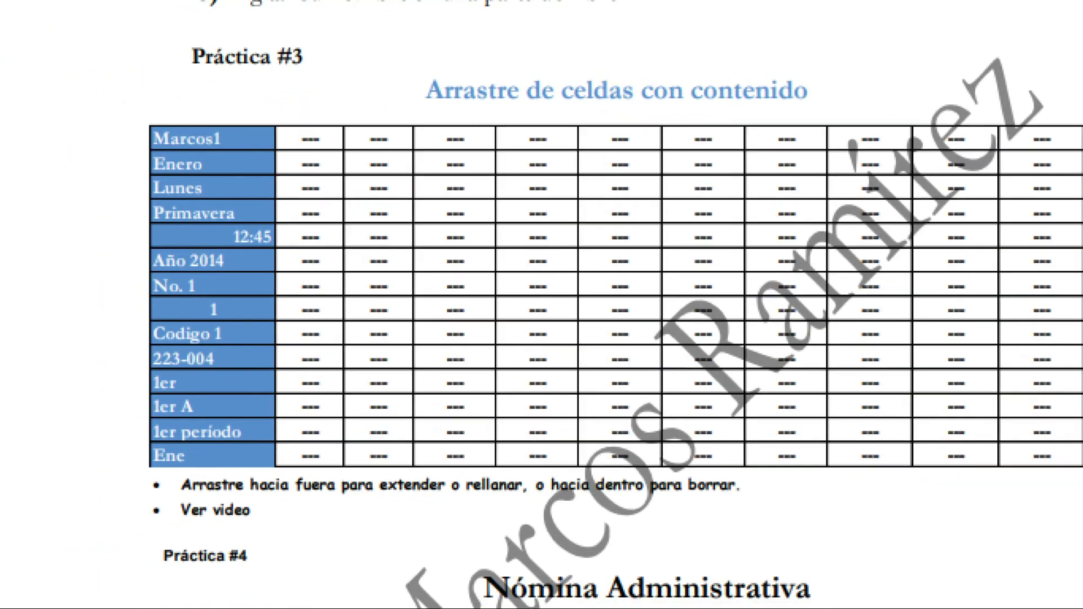
Step: Return to the course page and open Tarea: Folleto Práctica #3 from Semana II in a new browser tab
click(62, 14)
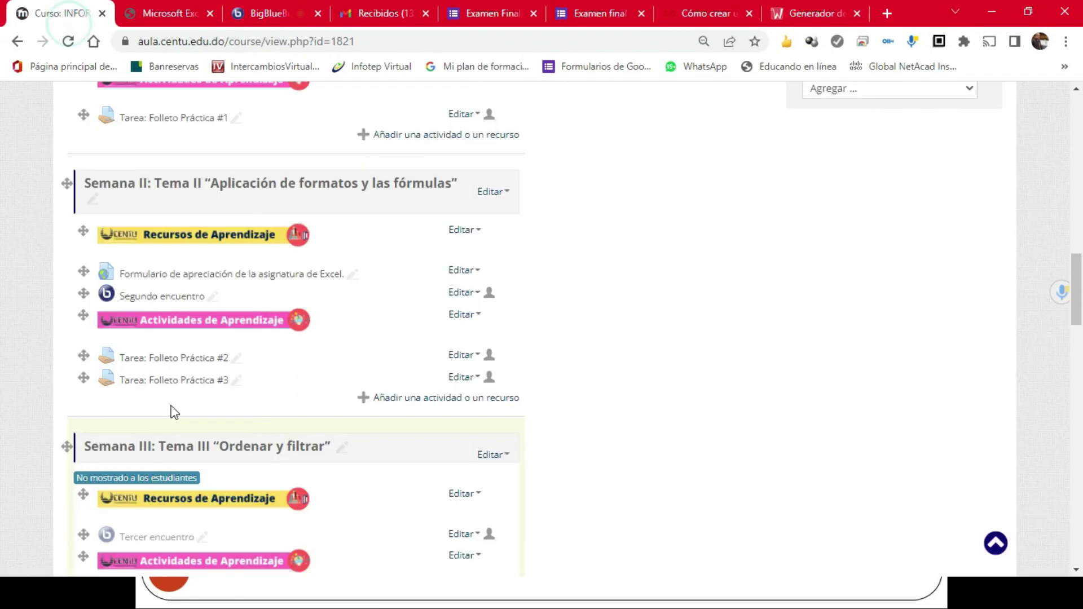
middle_click(205, 380)
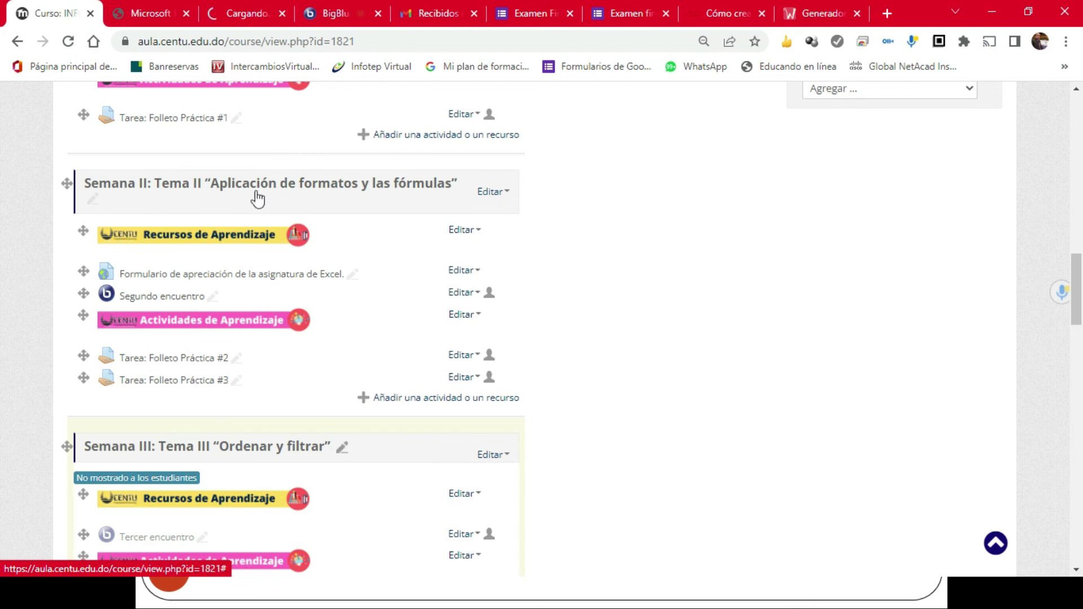
click(245, 12)
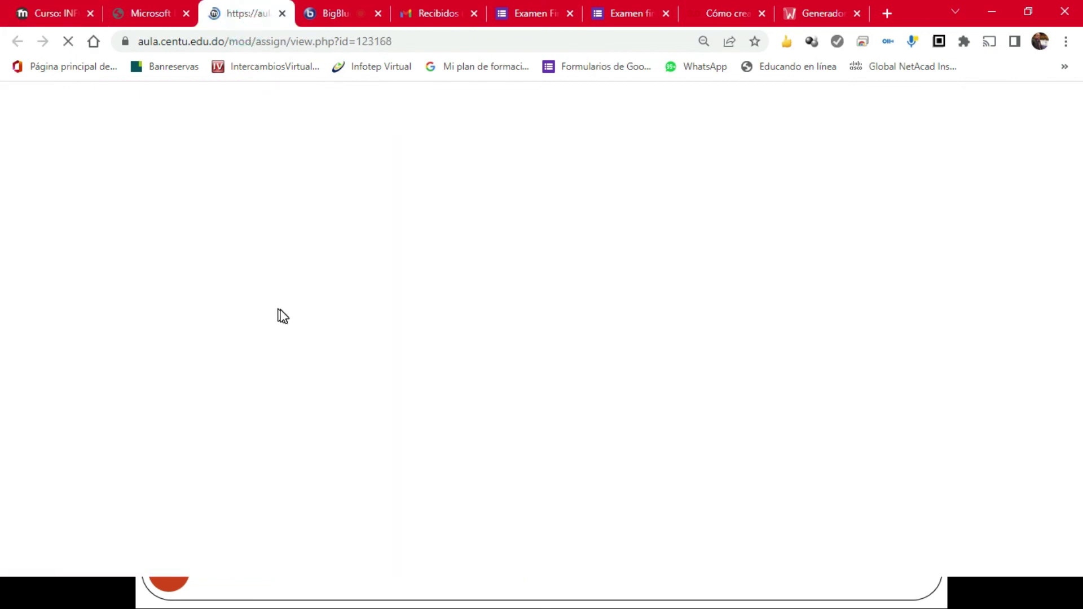